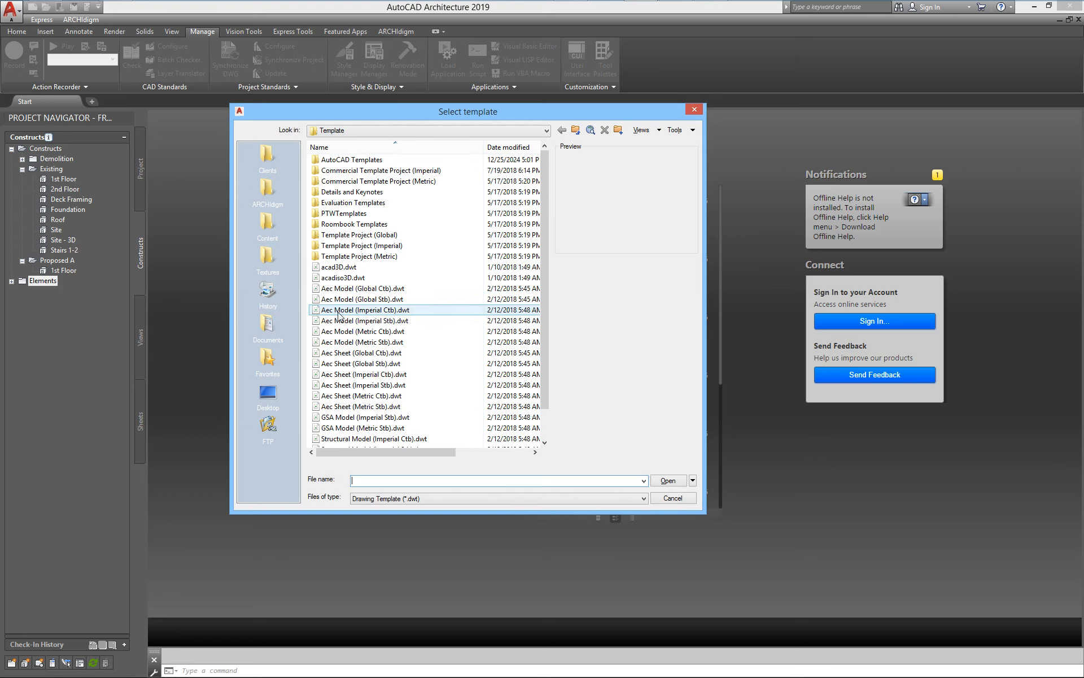
Step: Create a new drawing from the Aec Model (Imperial Ctb).dwt template and check its list of display configurations
left_click(398, 309)
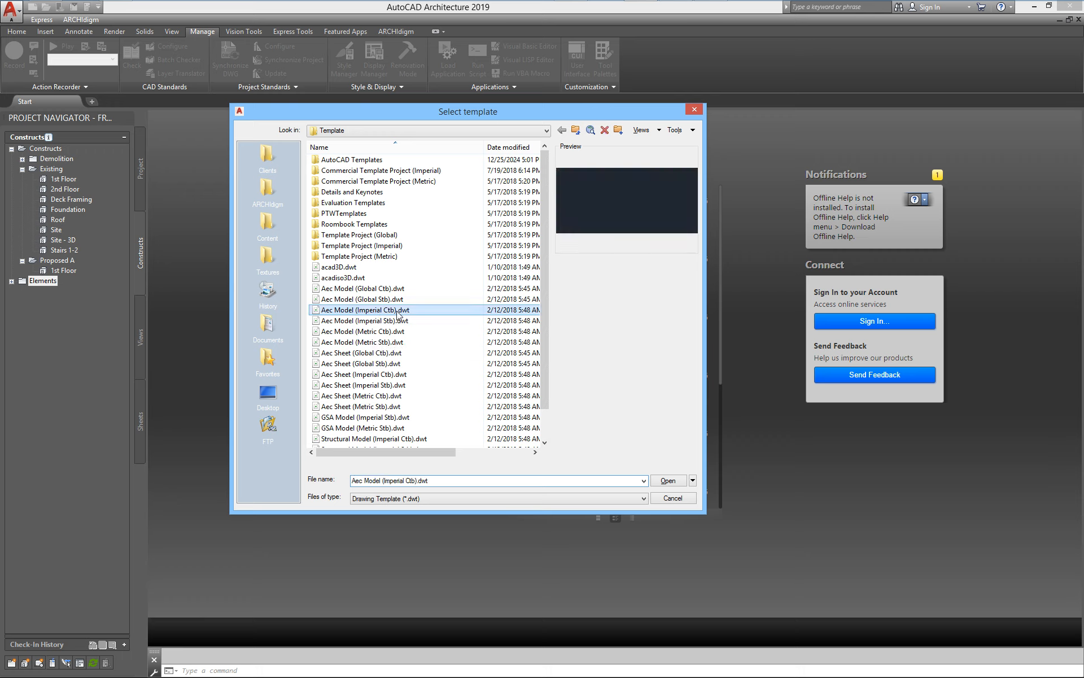
left_click(668, 481)
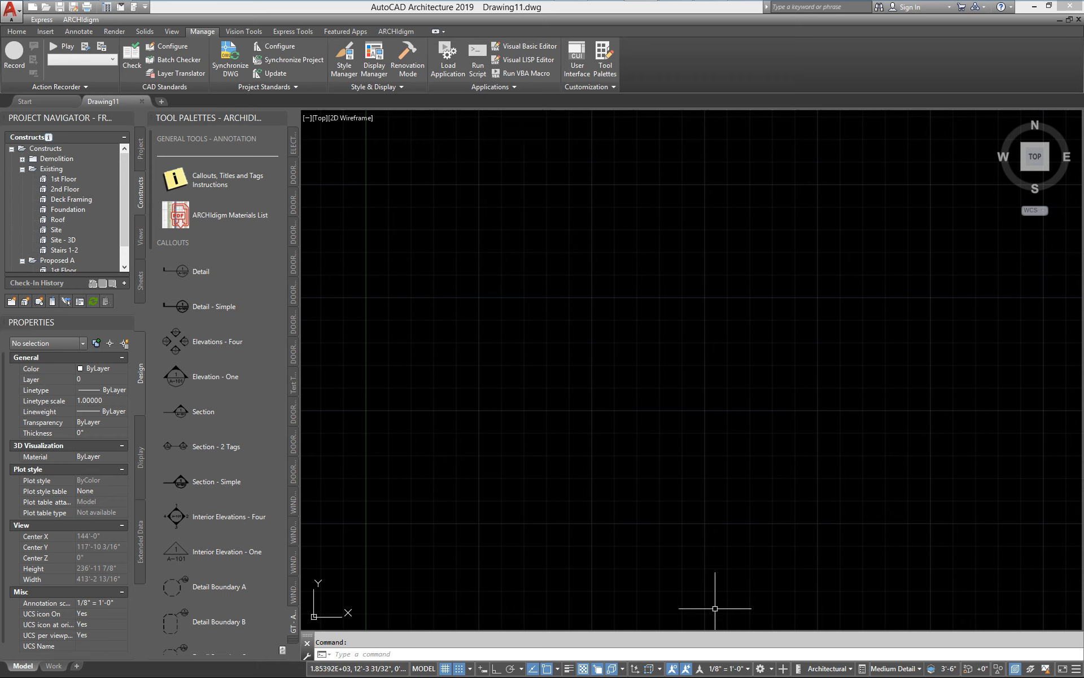
left_click(901, 669)
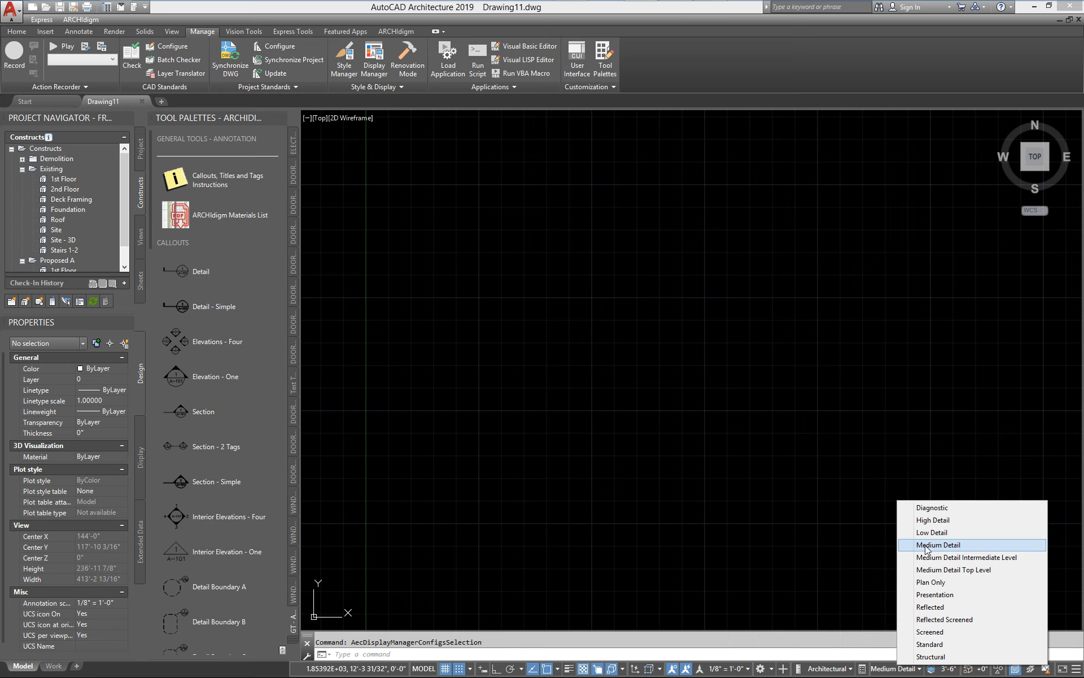
left_click(591, 542)
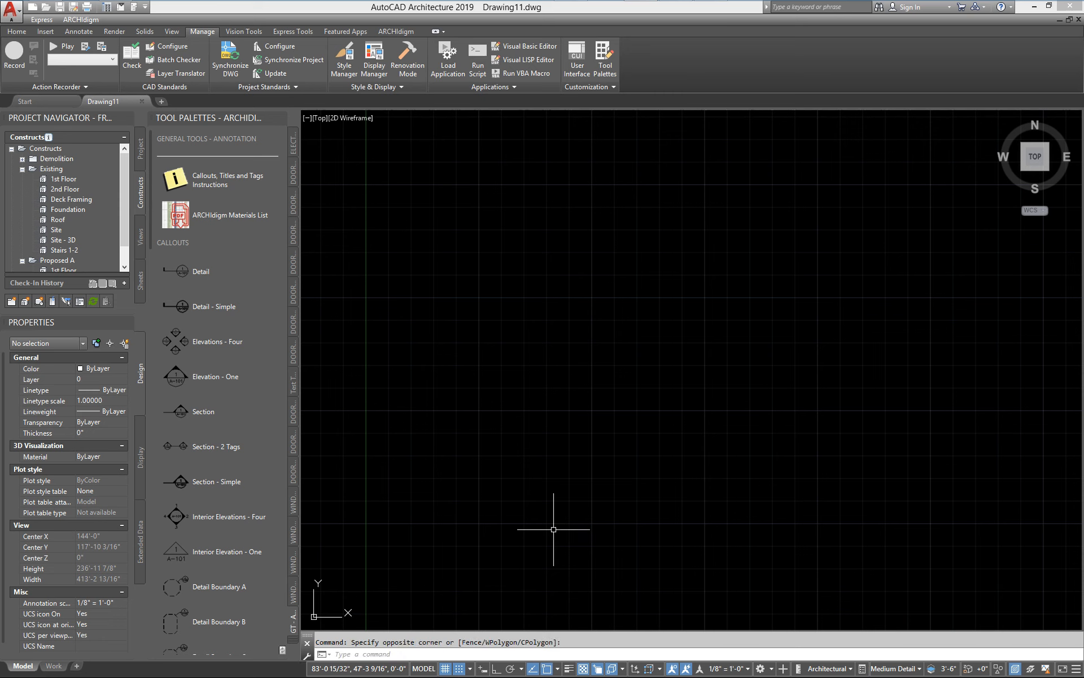
Step: Draw a single horizontal Standard wall, 7" wide and 9'-0" high, slightly above the X axis near the origin
type("walladd")
key("Return")
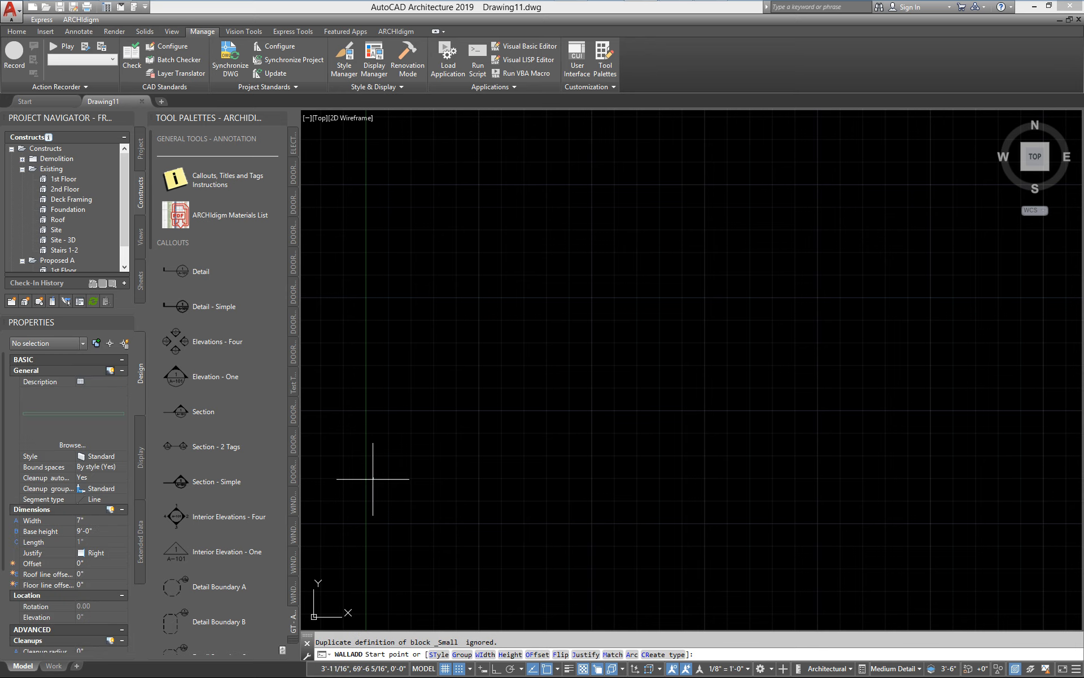
middle_click_drag(413, 502, 522, 326)
scroll(510, 445, "up", 6)
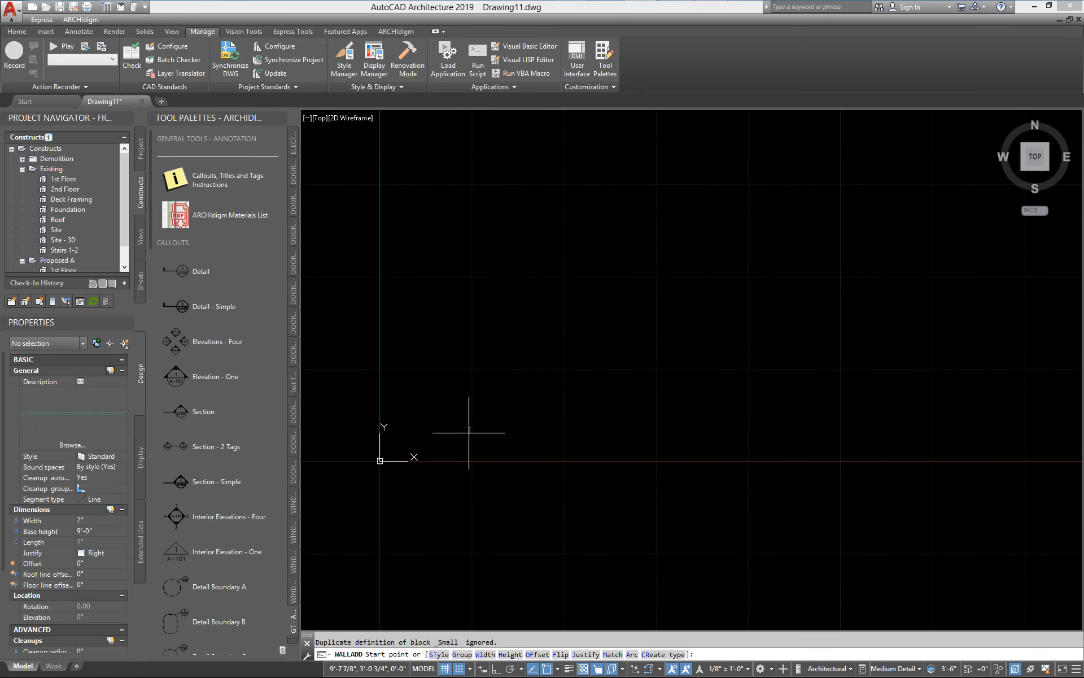
left_click(429, 432)
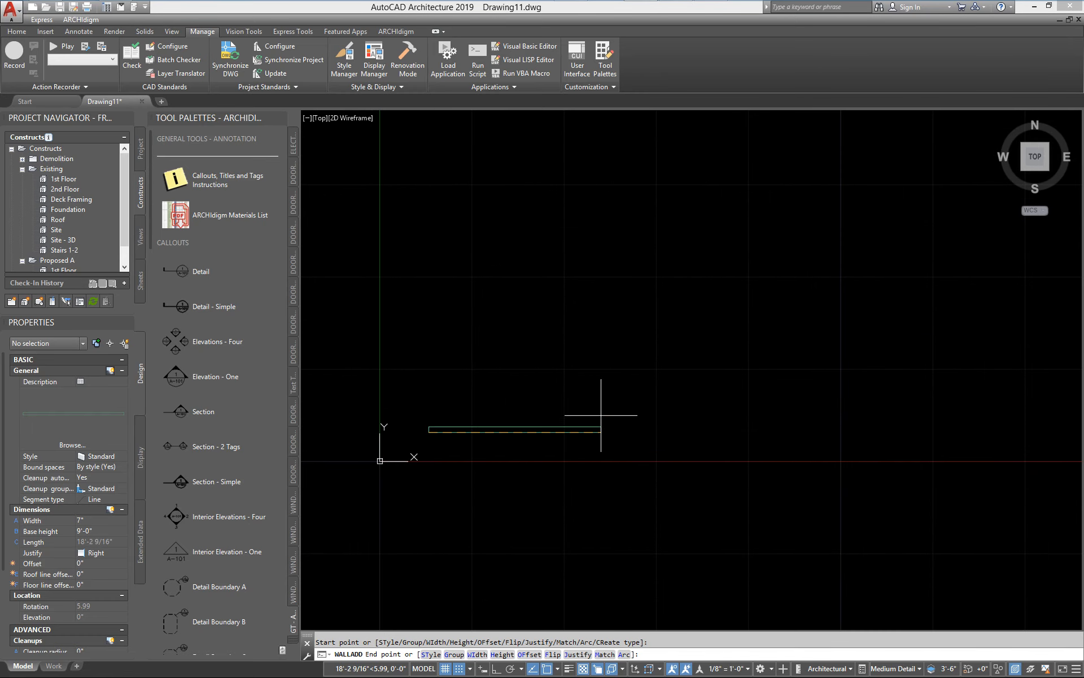
left_click(660, 430)
key("Escape")
Step: Insert a 3'-0" by 7'-0" Standard door at the middle of the wall, swinging toward the wall's upper side
type("dooradd")
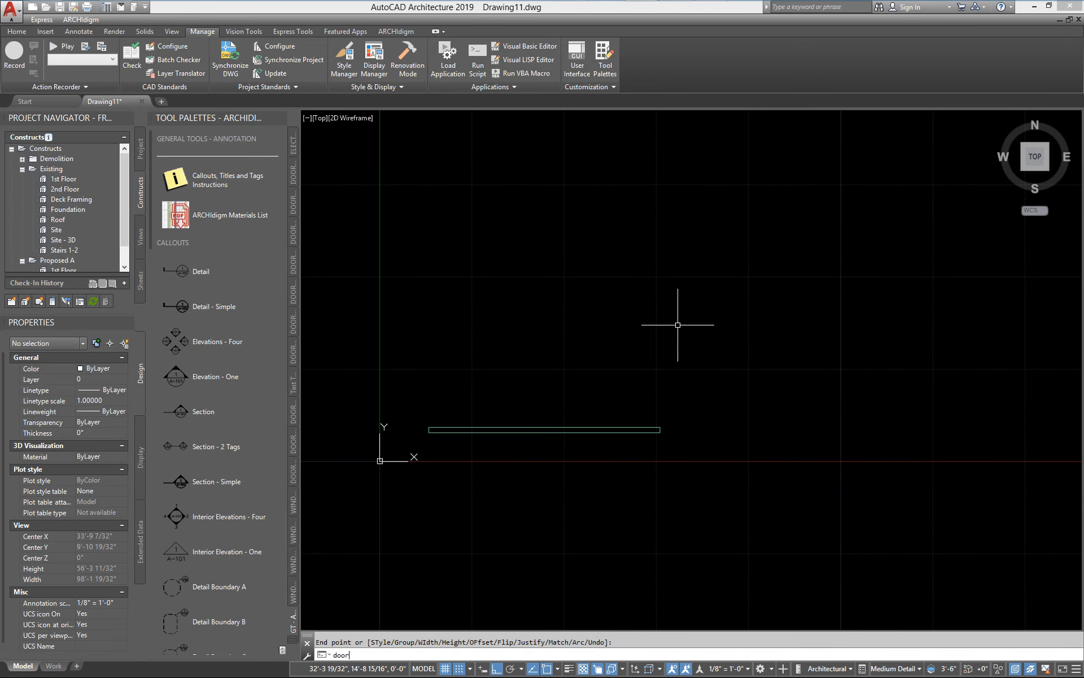
key("Return")
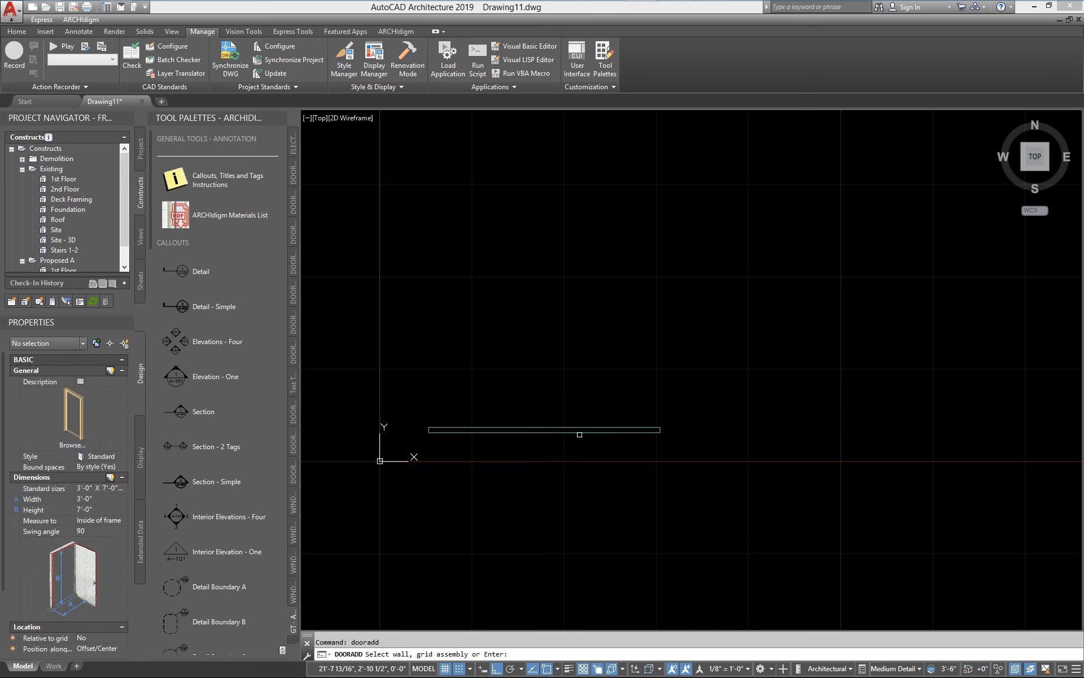
left_click(580, 429)
left_click(578, 382)
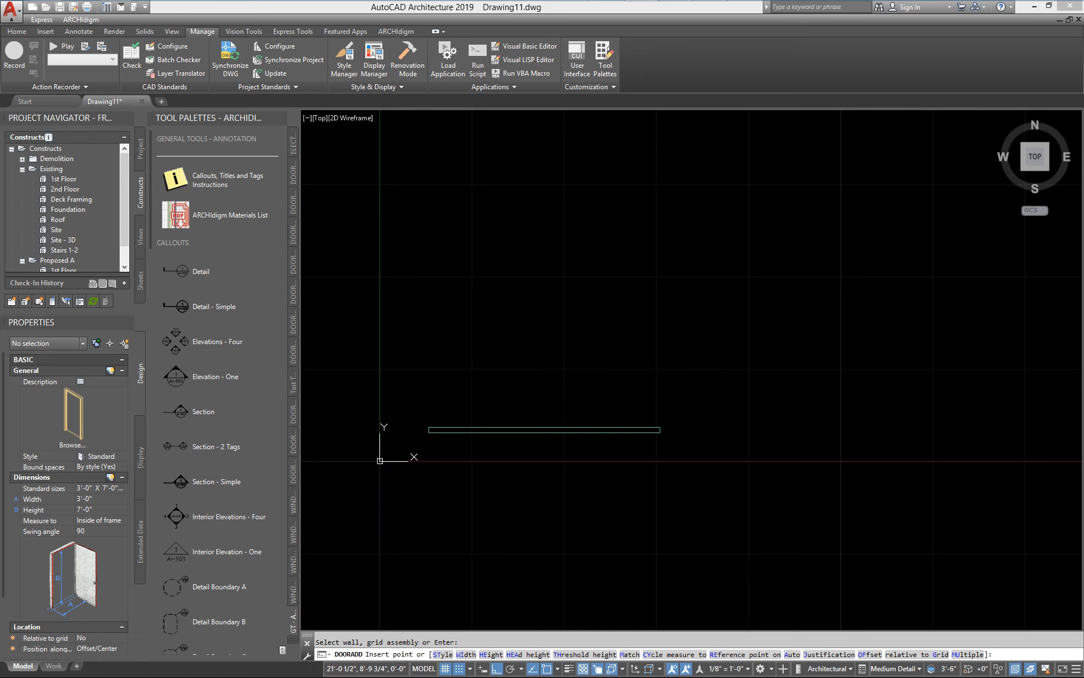
Step: Insert a Standard window 3'-0" wide and 5'-0" high into the wall segment left of the door
type("windowadd")
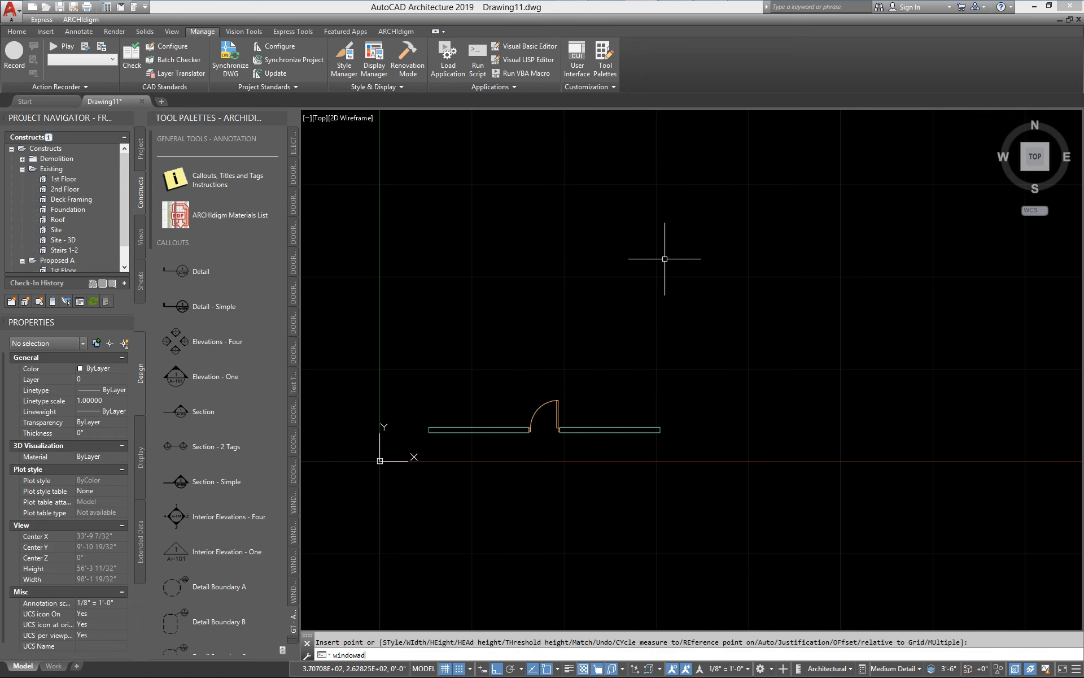
key("Return")
left_click(472, 432)
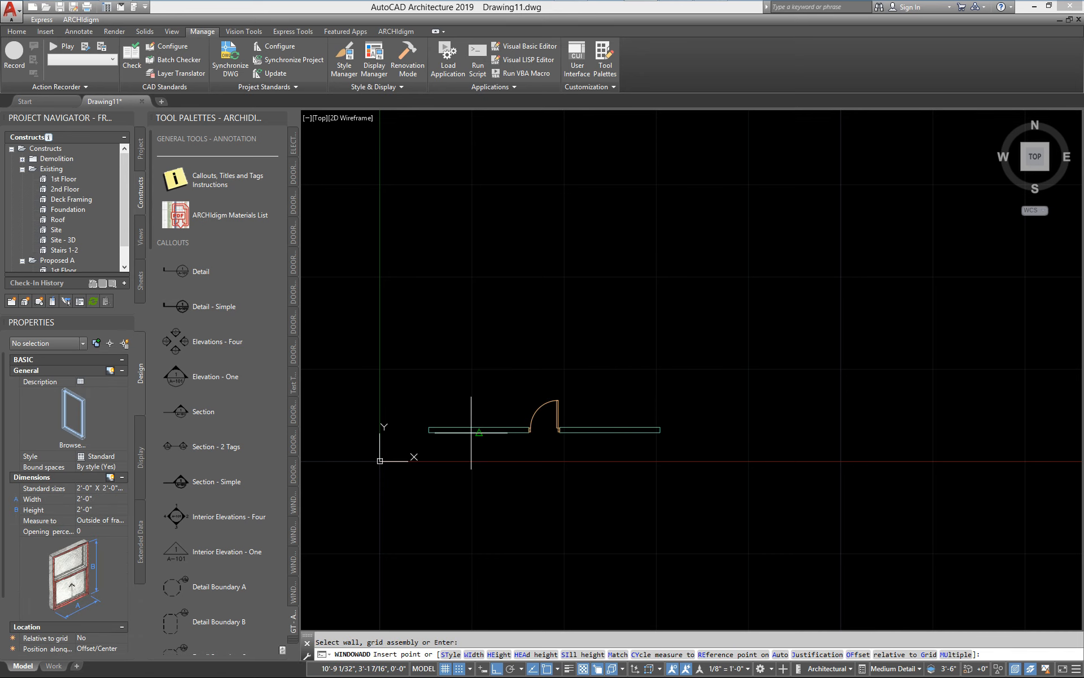
left_click(100, 497)
type("3'")
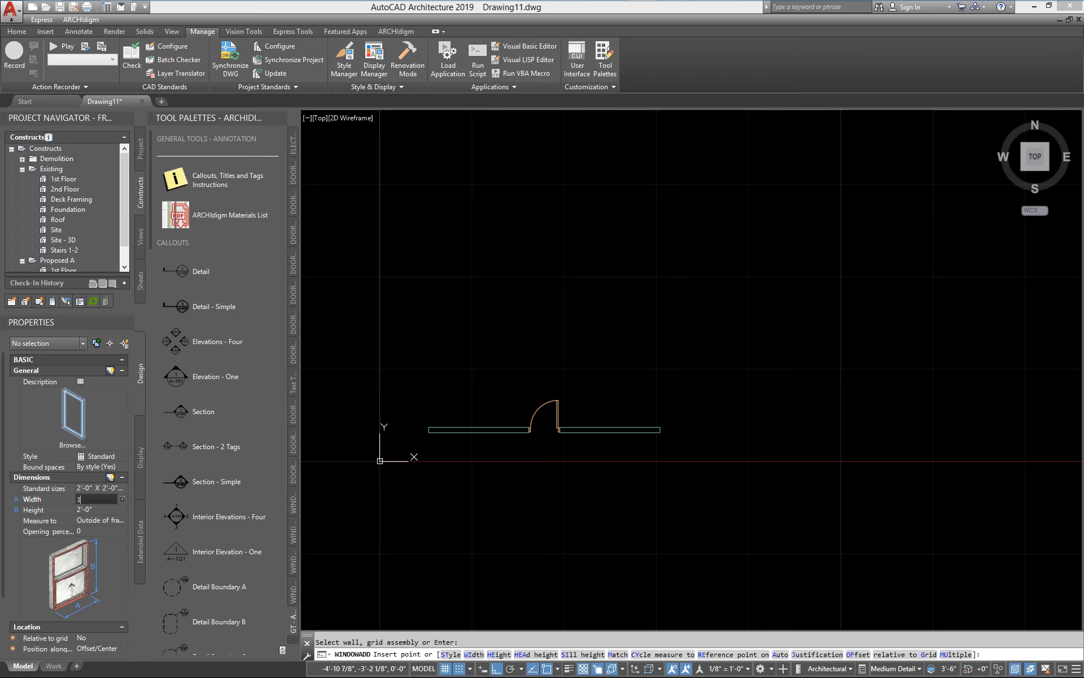
left_click(91, 510)
type("5")
key("Tab")
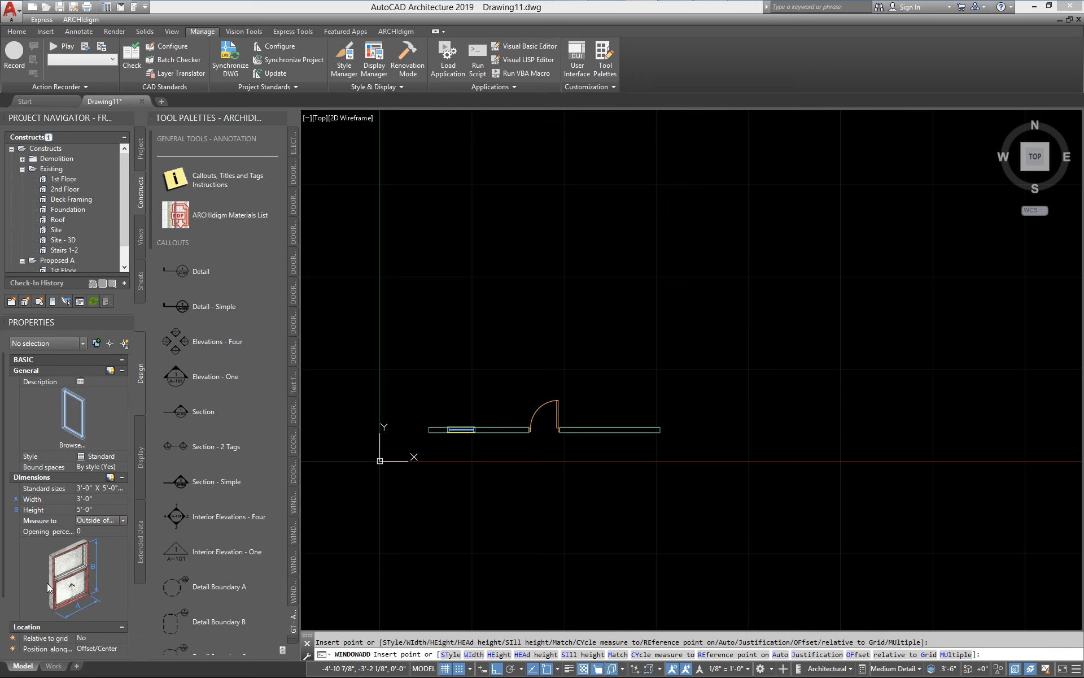
scroll(7, 586, "down", 1)
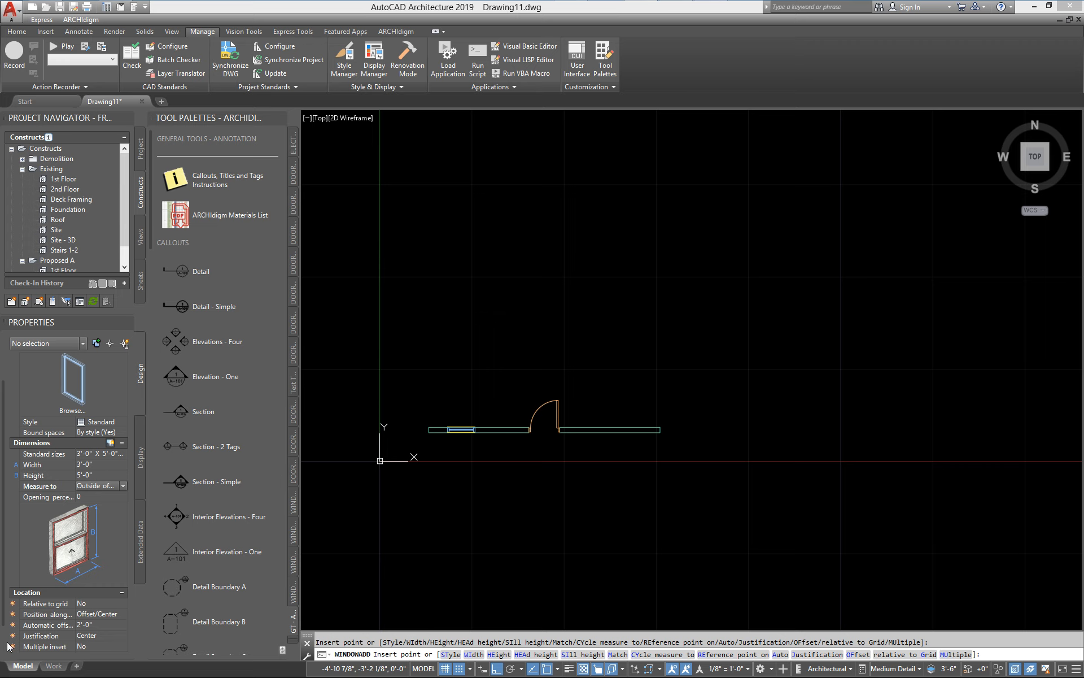
scroll(4, 640, "down", 3)
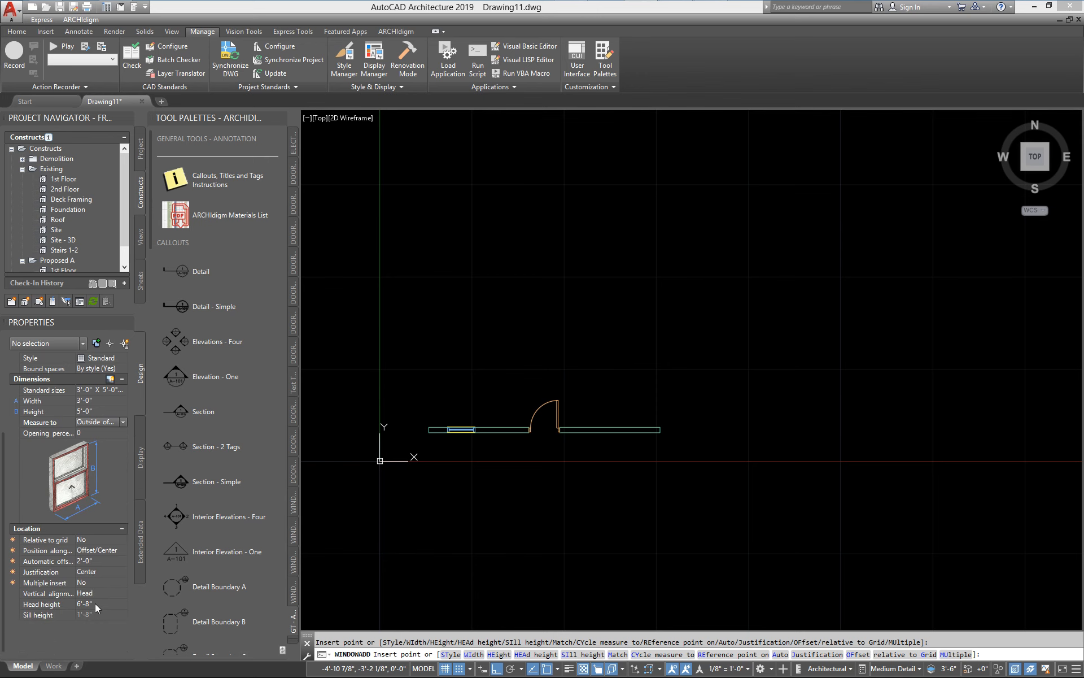
left_click(485, 429)
key("Return")
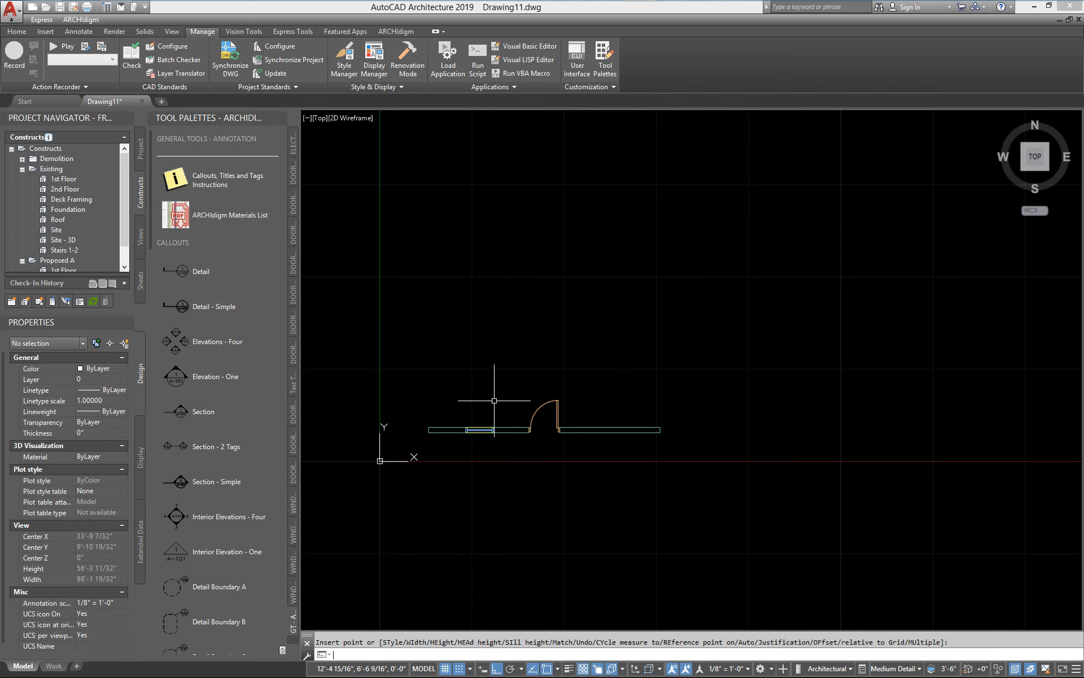
Step: Switch the drawing's display configuration to High Detail, followed by Low Detail, to compare the wall, door and window
scroll(501, 430, "up", 5)
scroll(501, 439, "down", 2)
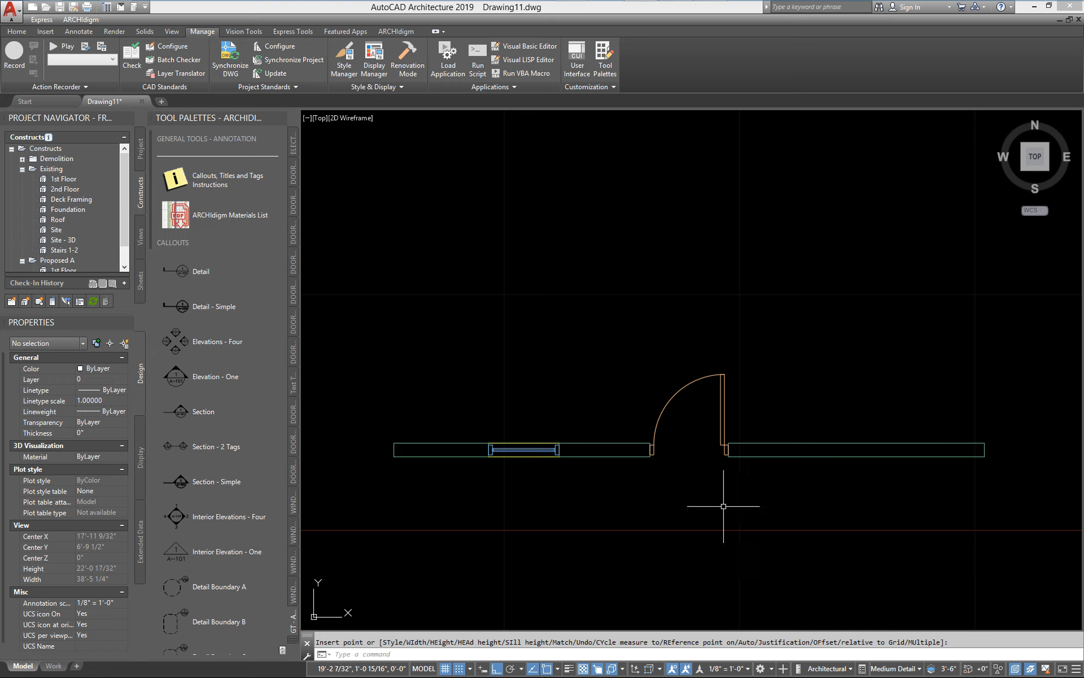
left_click(885, 672)
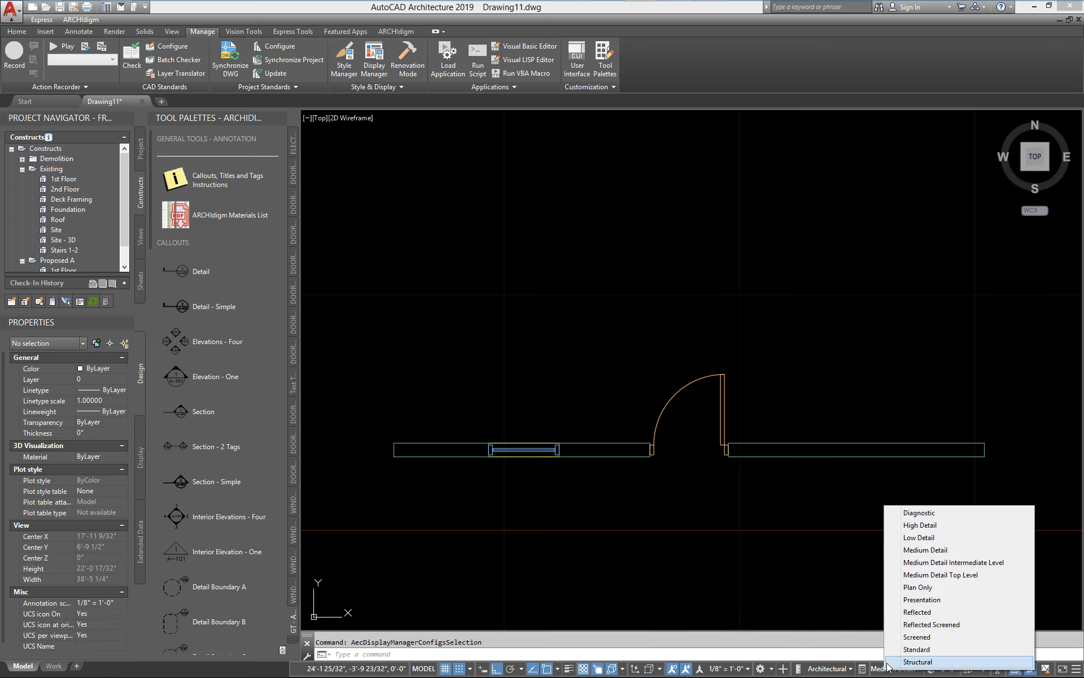
left_click(921, 525)
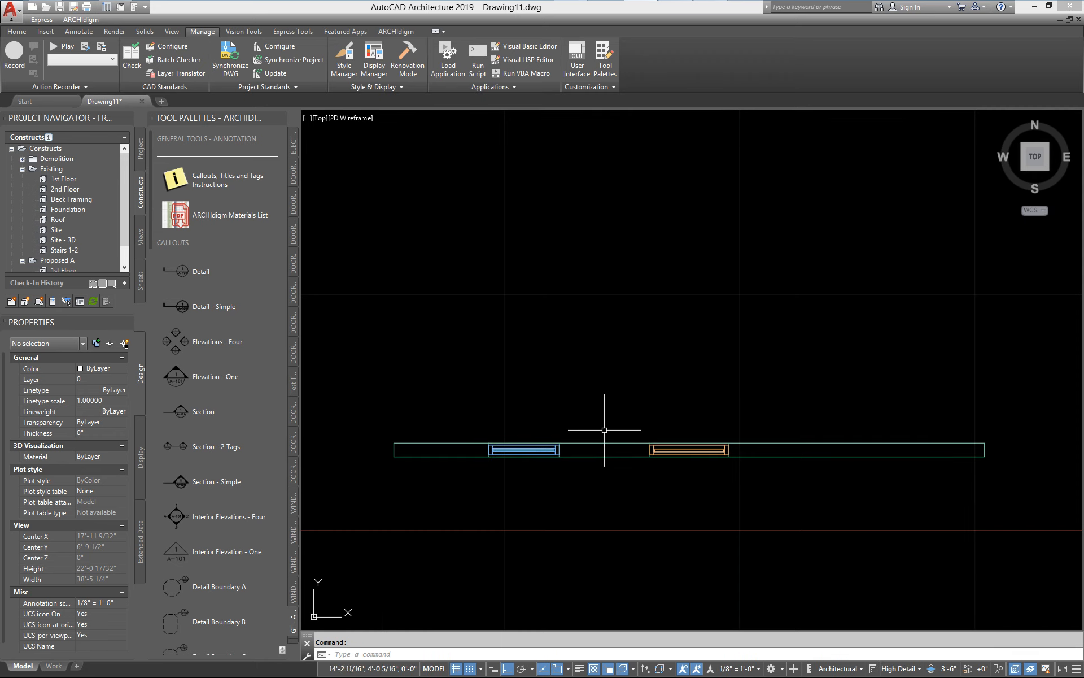
left_click(898, 669)
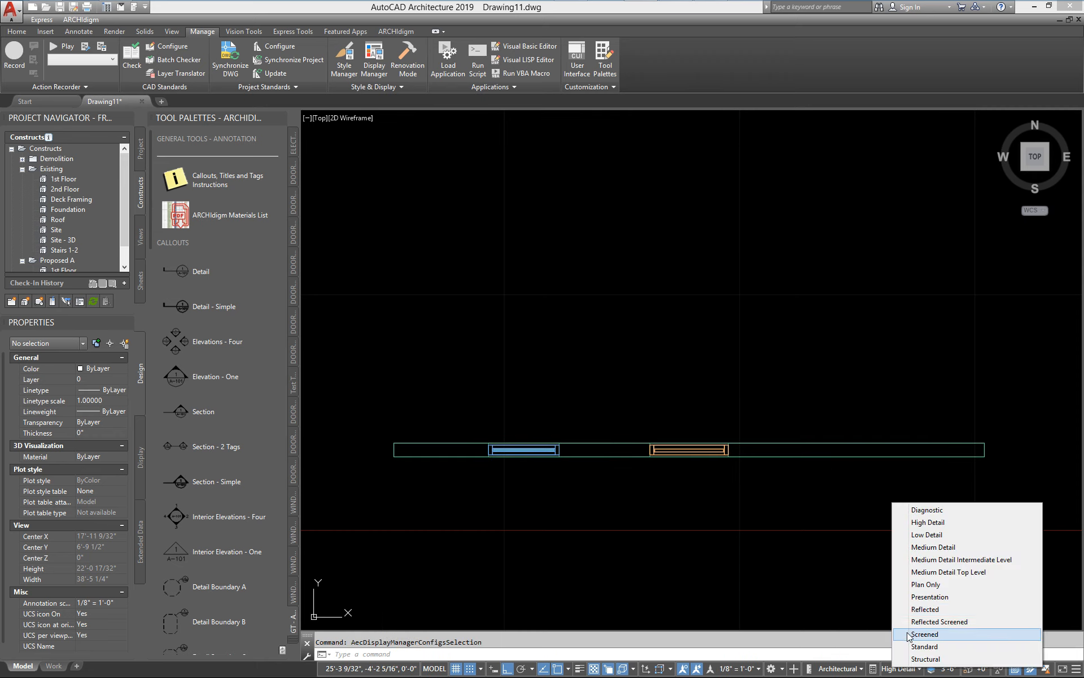
left_click(929, 534)
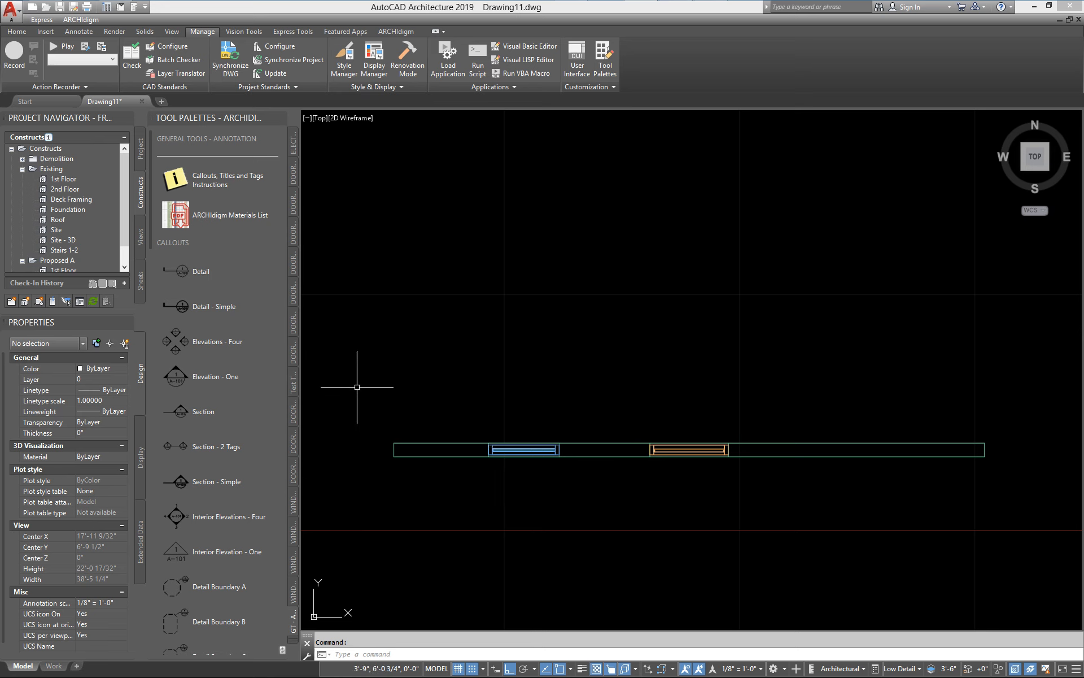
Step: Open the Display Manager and examine the Diagnostic configuration's cut plane and view direction assignments
left_click(10, 33)
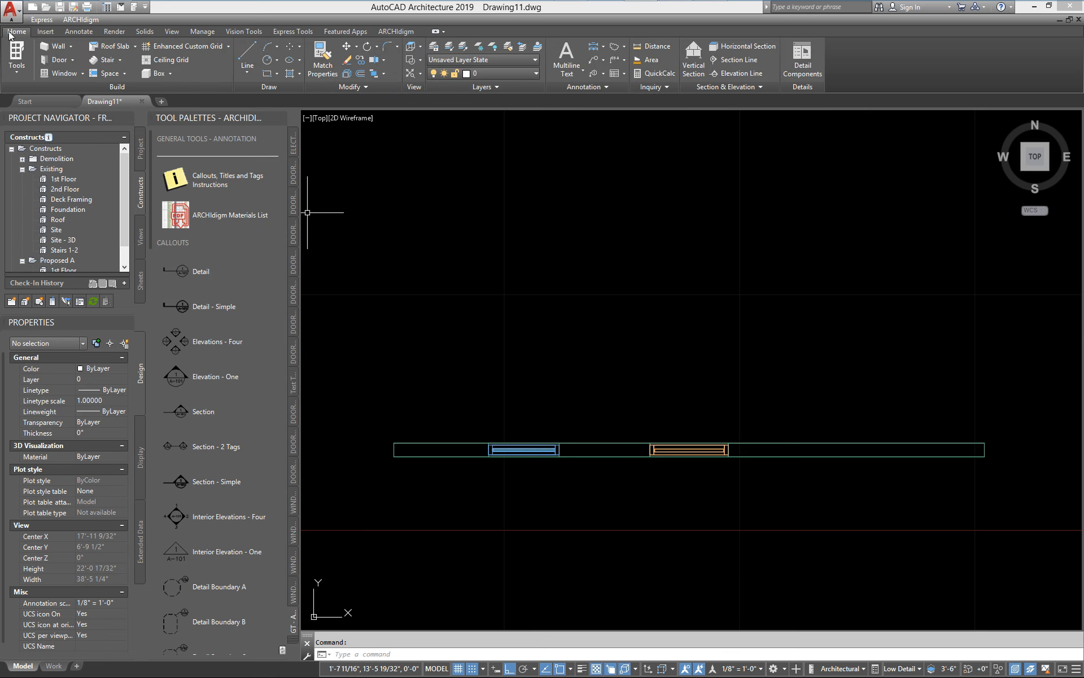
left_click(204, 33)
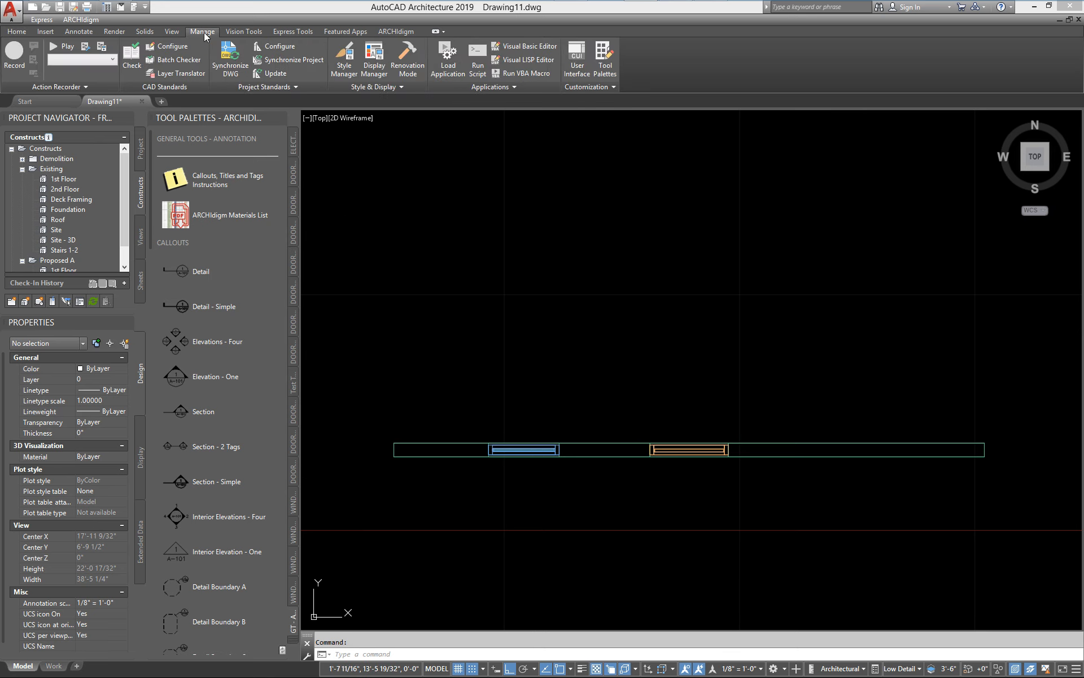
left_click(379, 70)
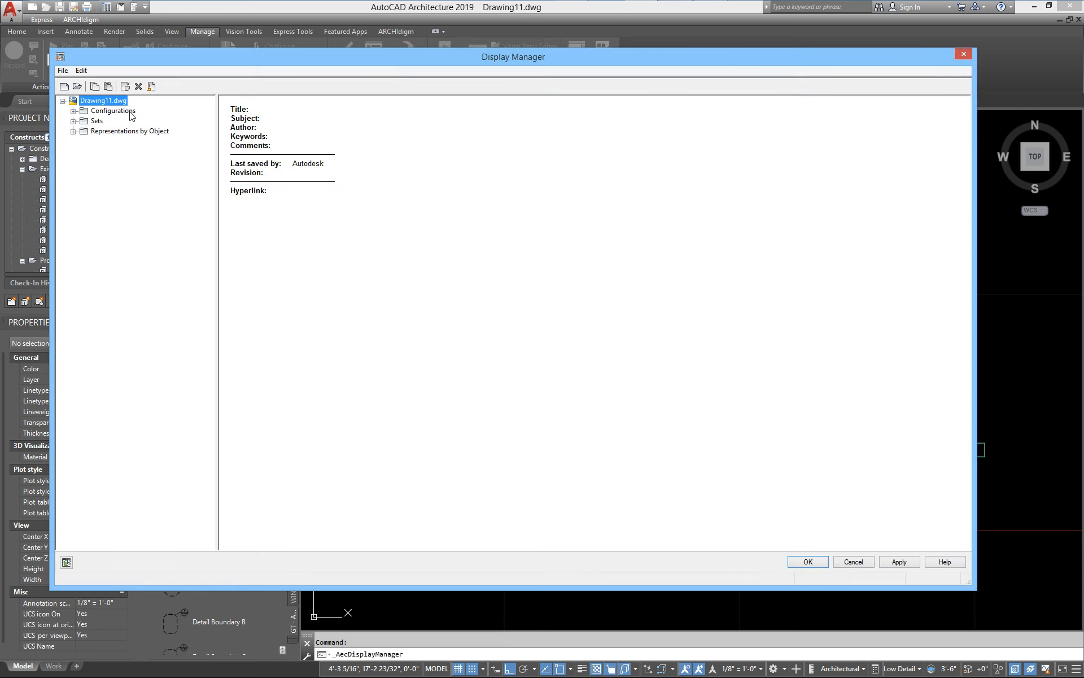
left_click(73, 111)
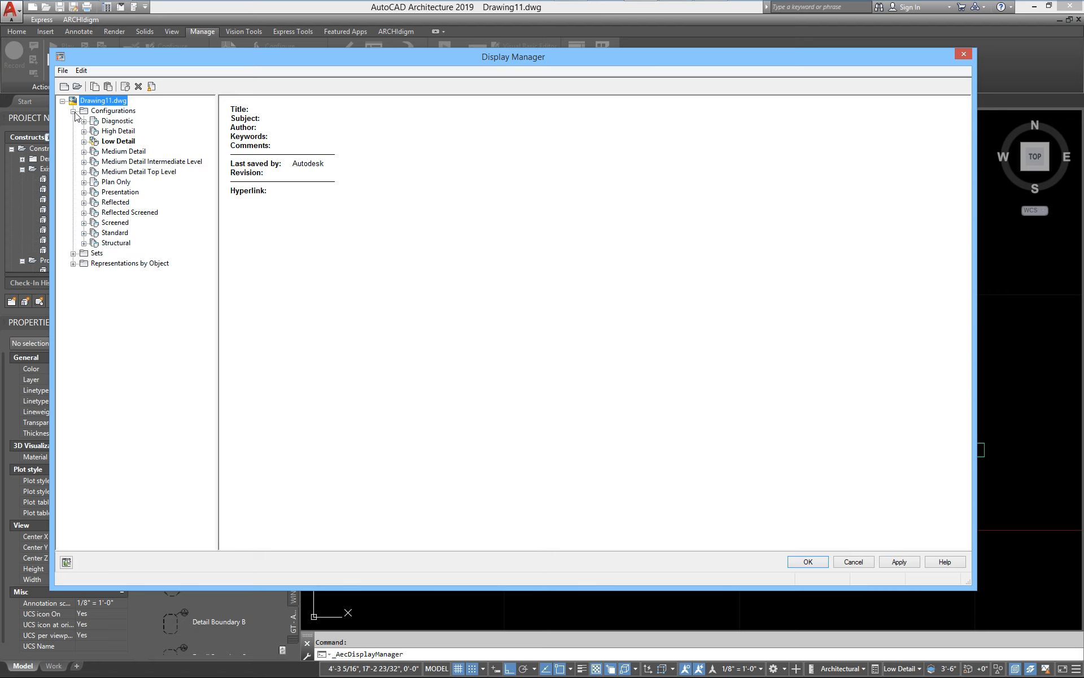
left_click(118, 121)
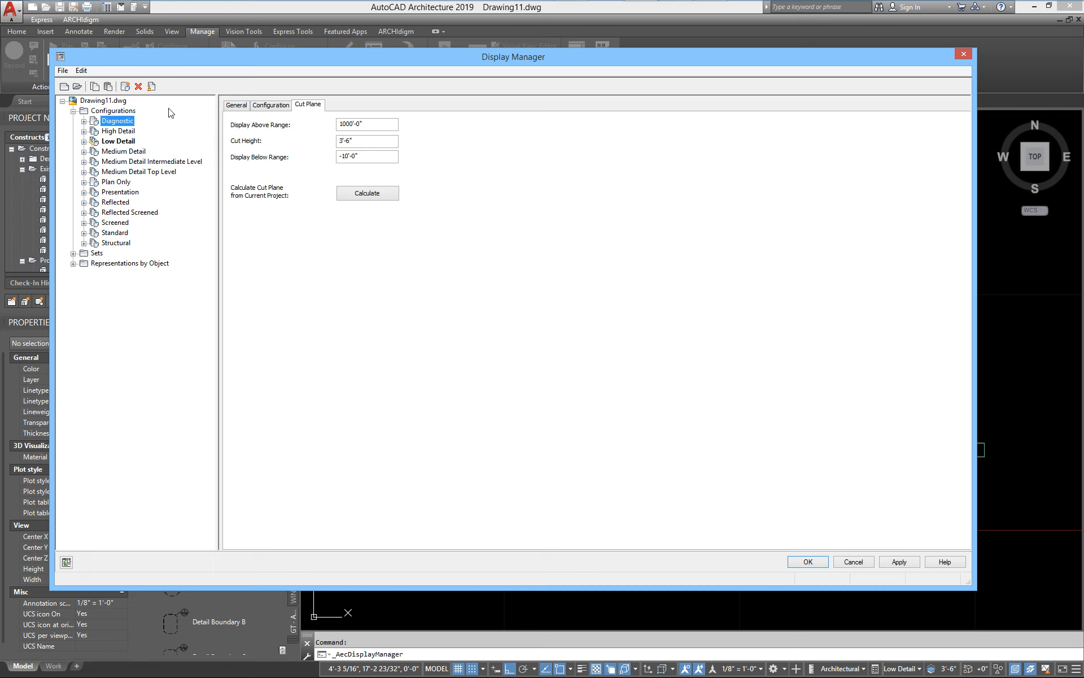
left_click(268, 107)
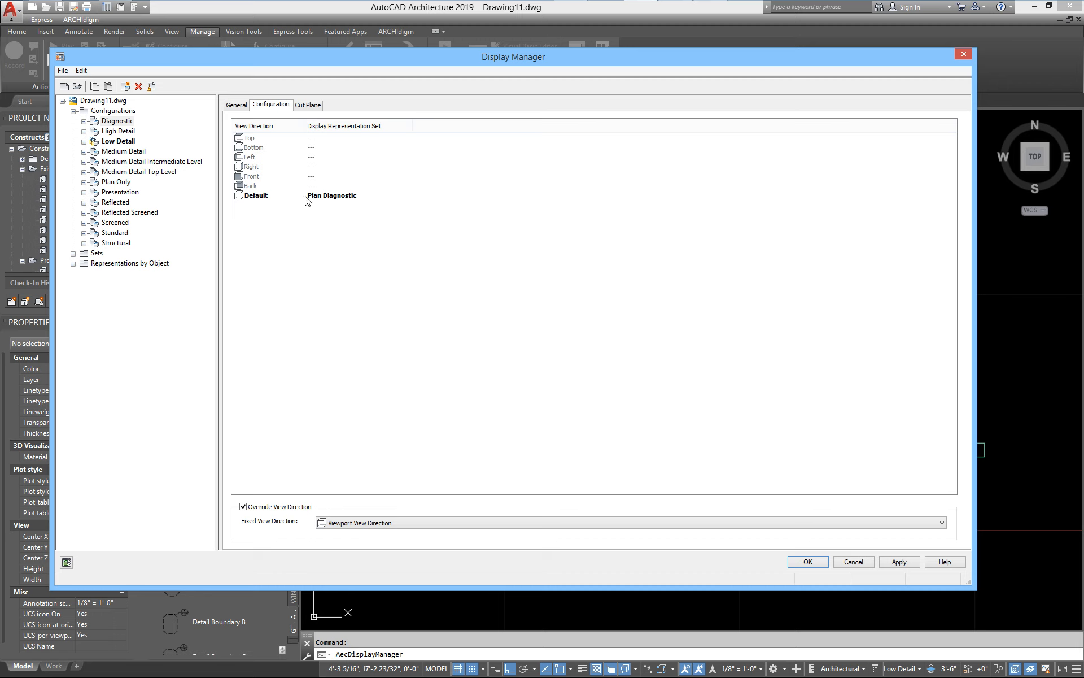
Step: Assign the Plan High Detail representation set to the Top view direction of the High Detail configuration
left_click(118, 132)
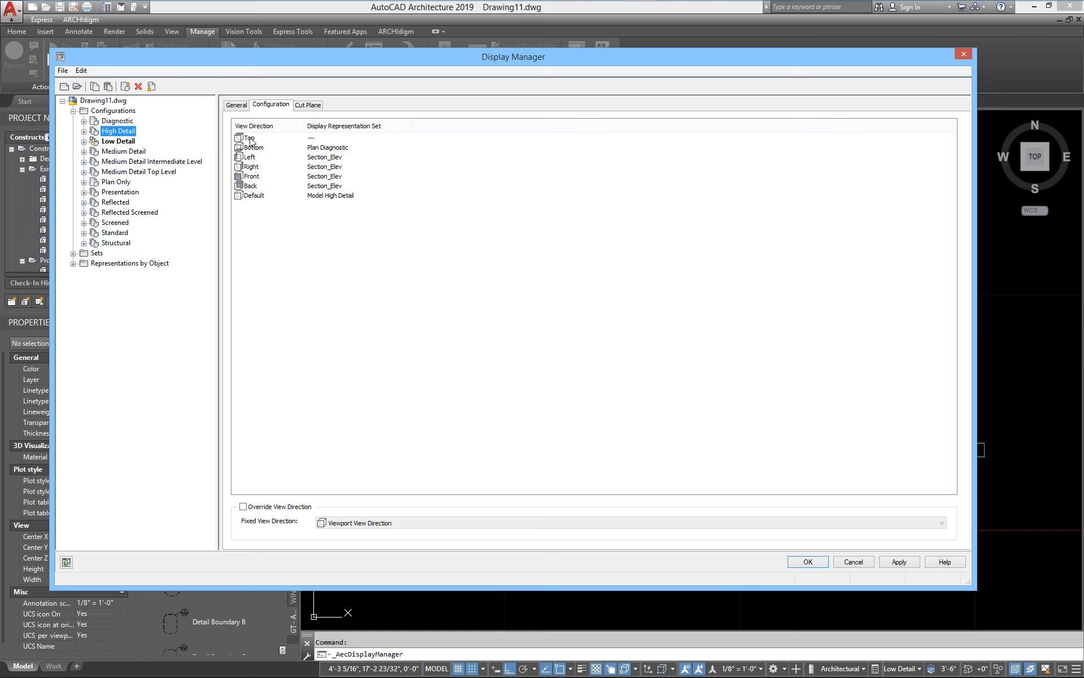
left_click(319, 141)
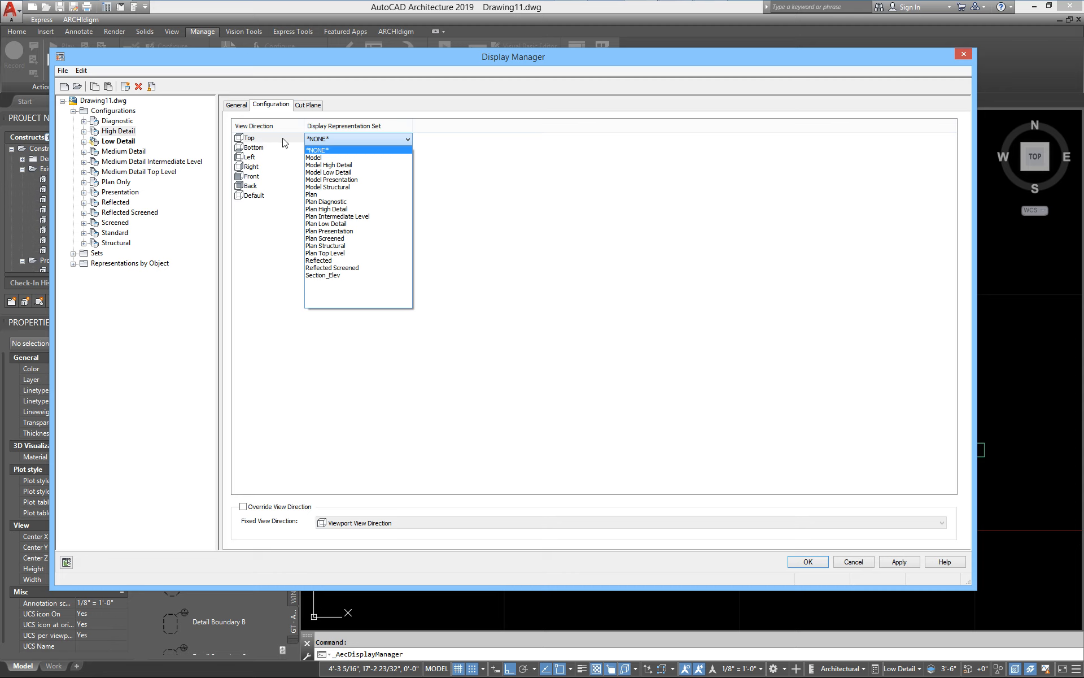
left_click(326, 208)
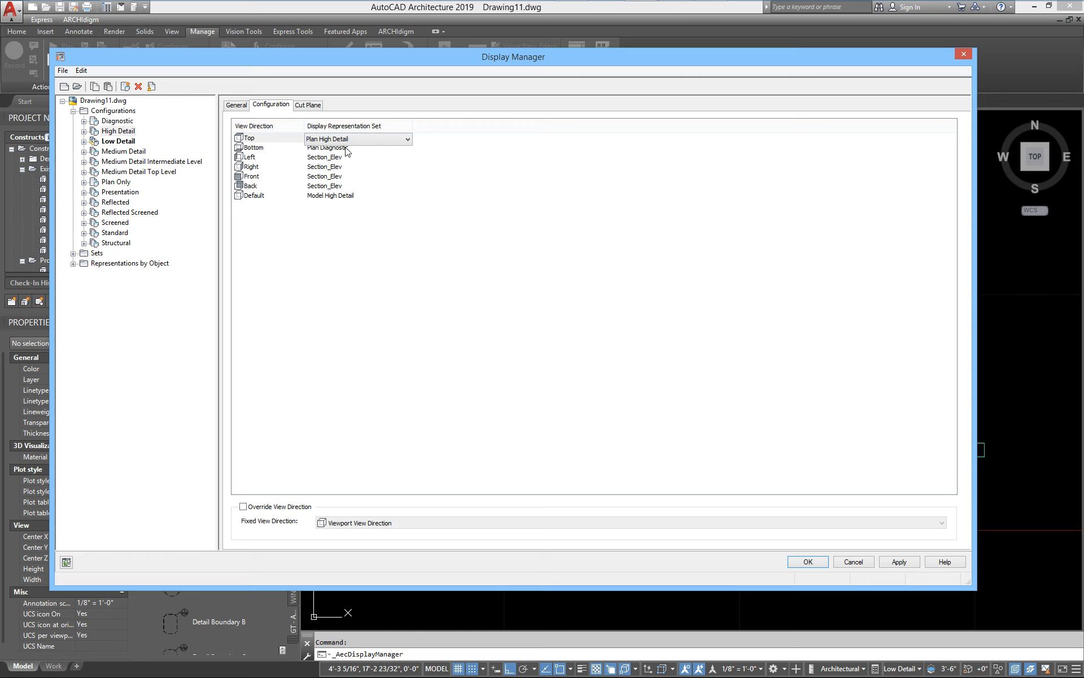
left_click(251, 160)
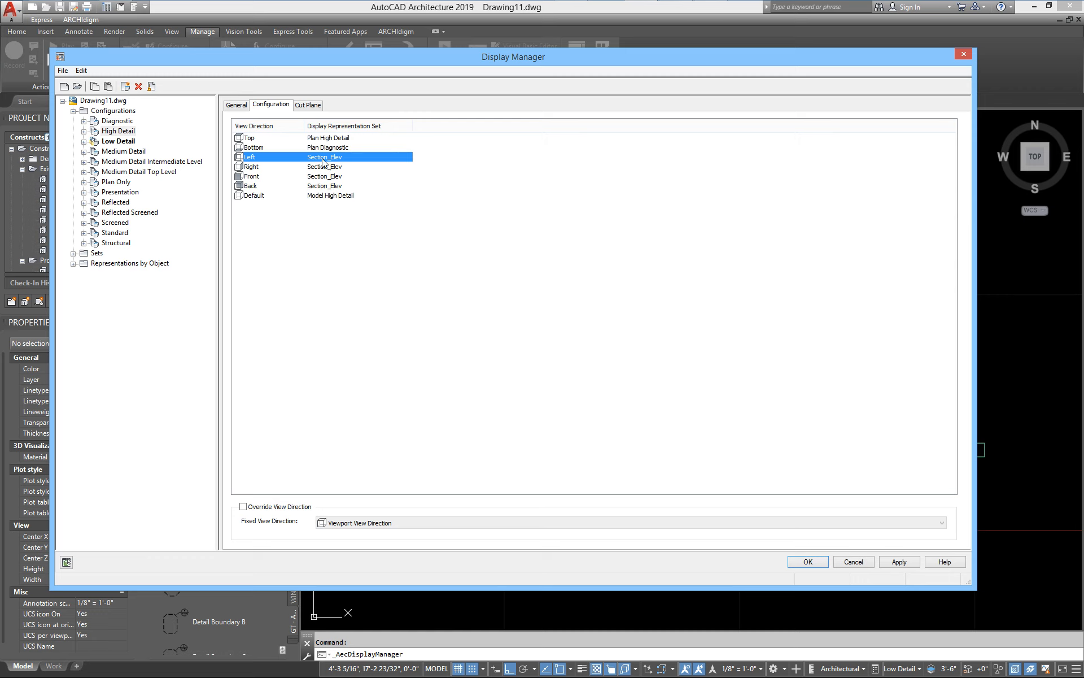
Step: Assign the Plan Low Detail representation set to the Top view direction of the Low Detail configuration
left_click(132, 144)
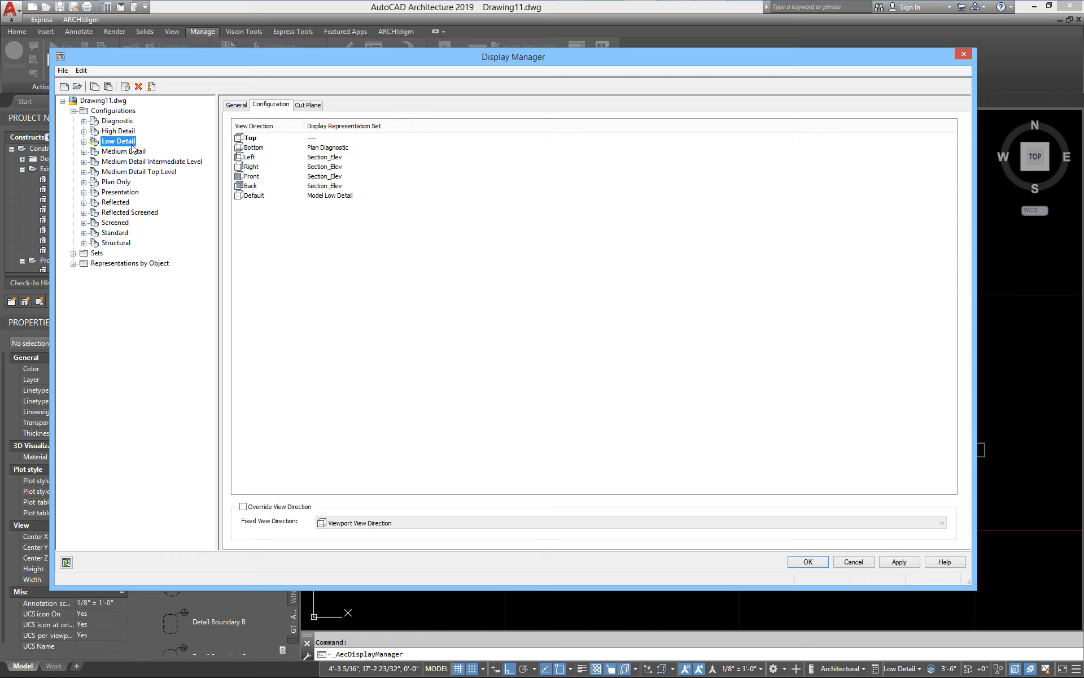
left_click(319, 140)
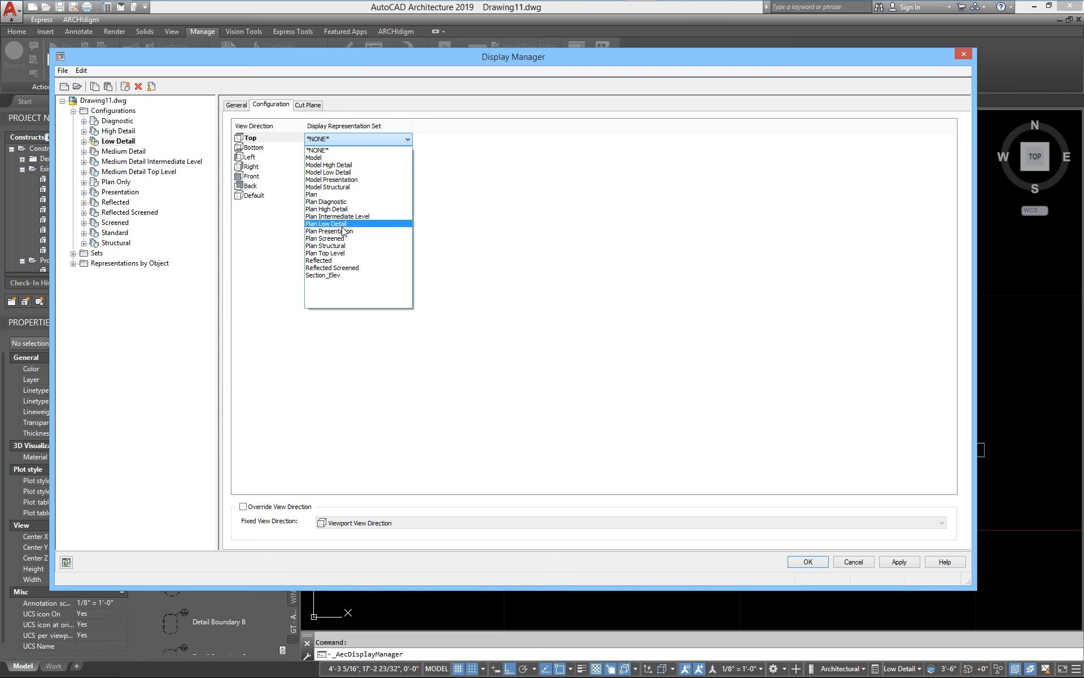
left_click(355, 224)
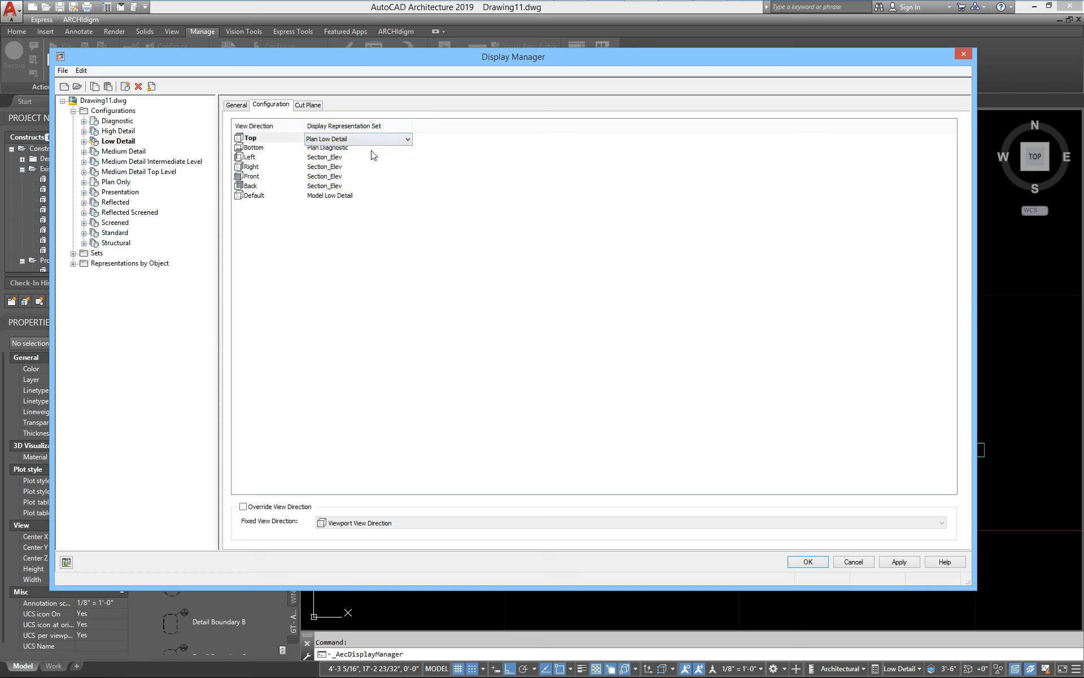
Step: Examine the Top view representation sets of the Medium Detail and Medium Detail Intermediate Level configurations, comparing them with Low Detail
left_click(127, 151)
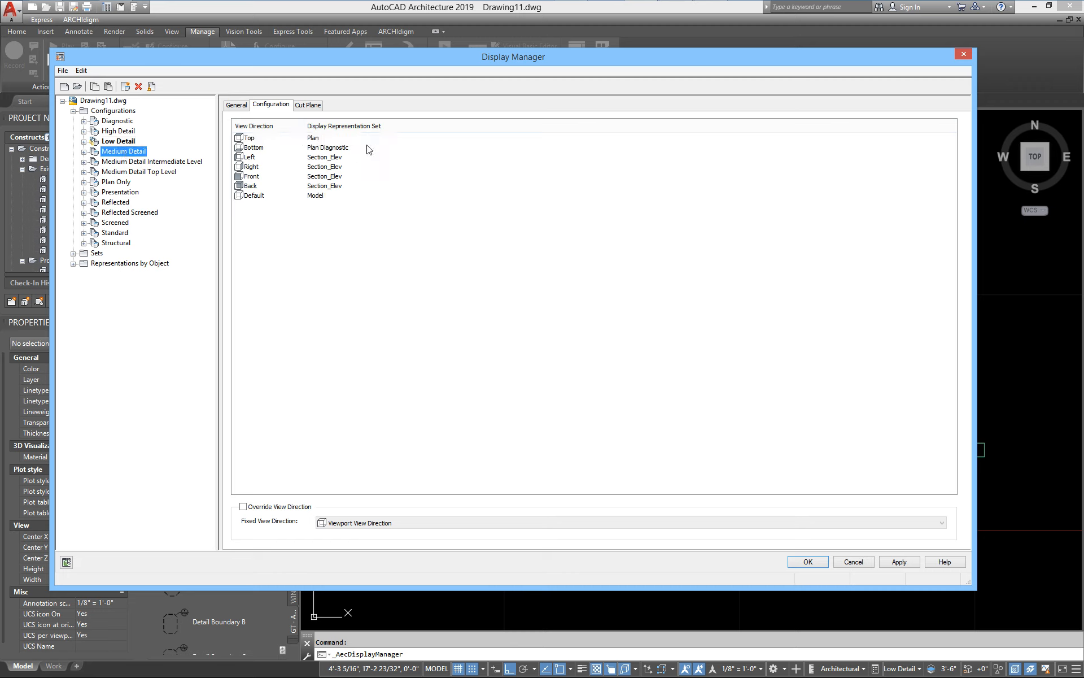
left_click(323, 139)
left_click(322, 139)
left_click(323, 139)
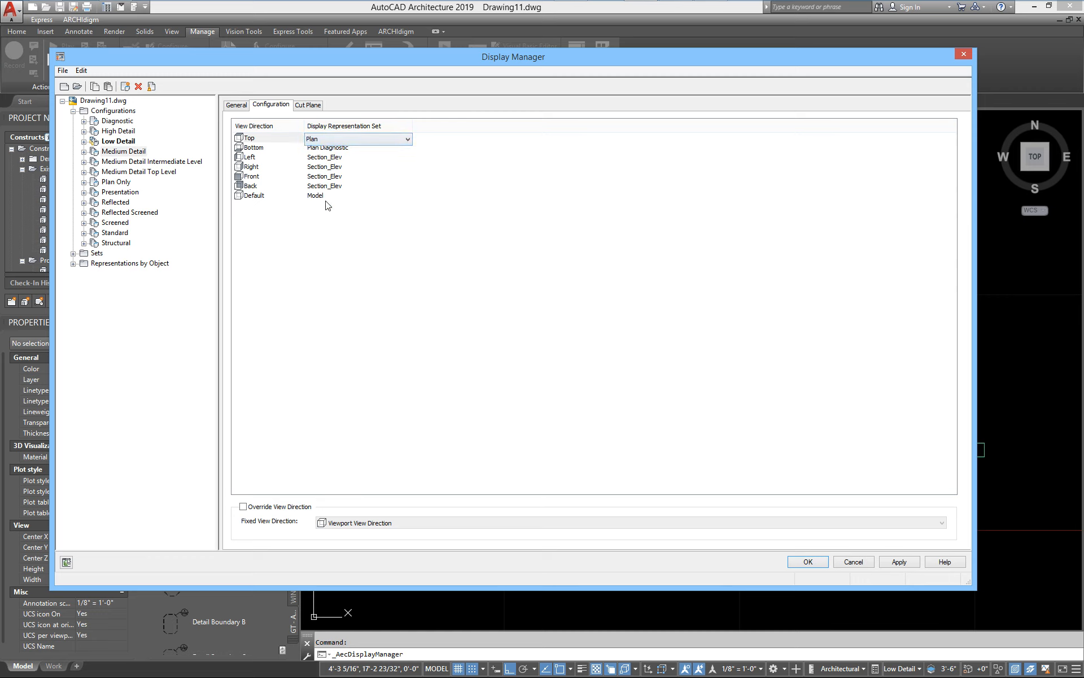
left_click(119, 141)
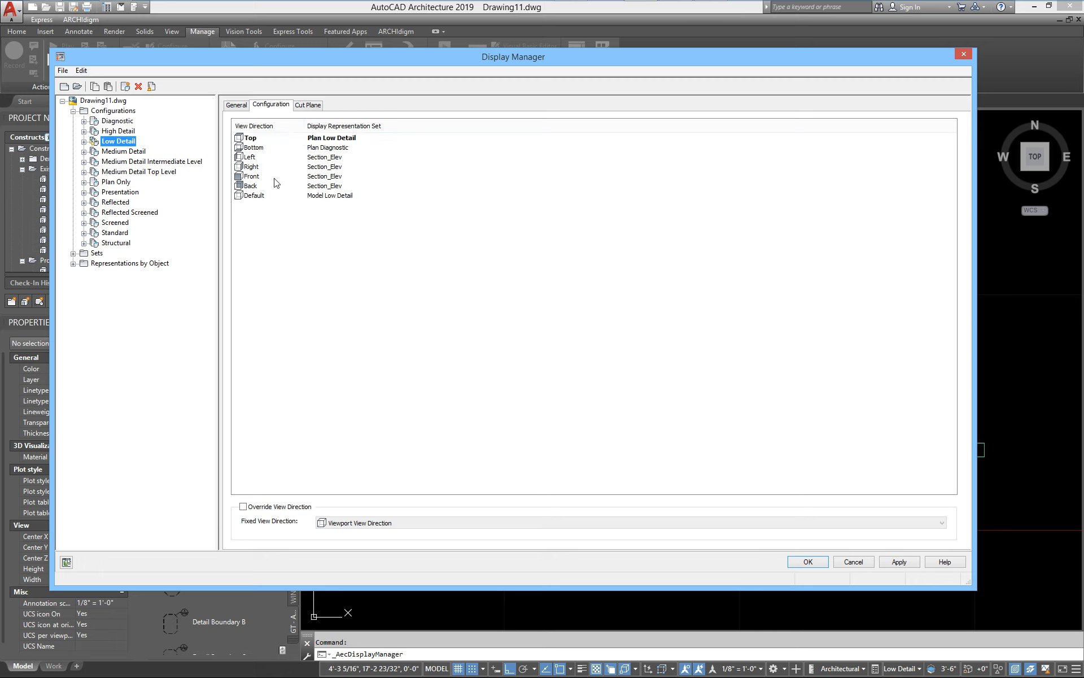
left_click(120, 151)
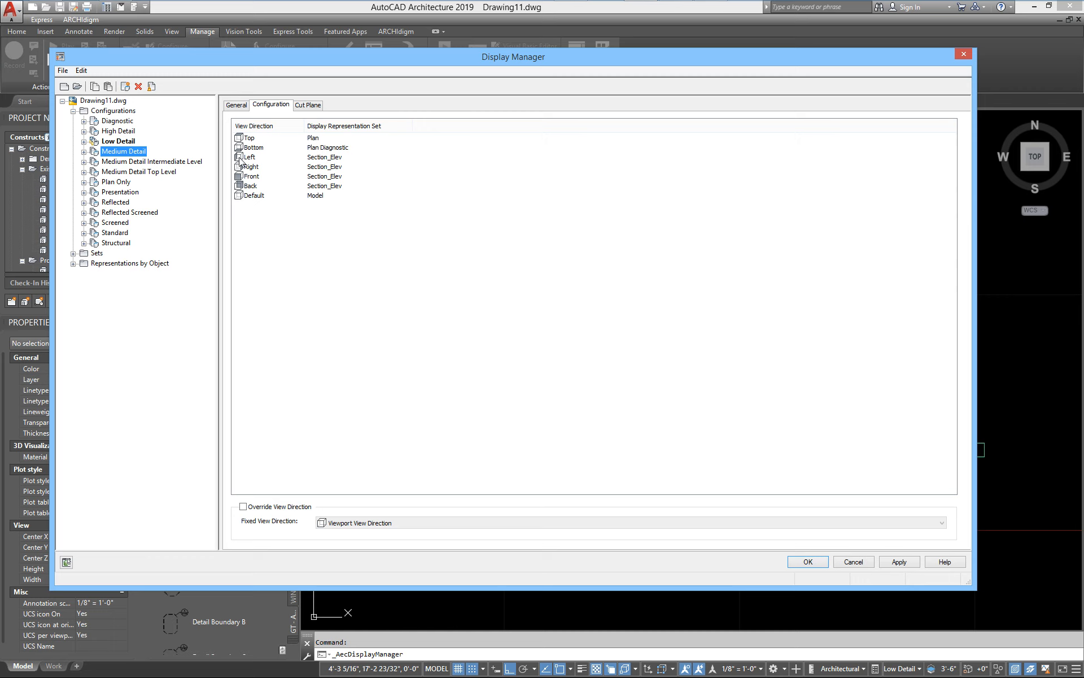
left_click(182, 162)
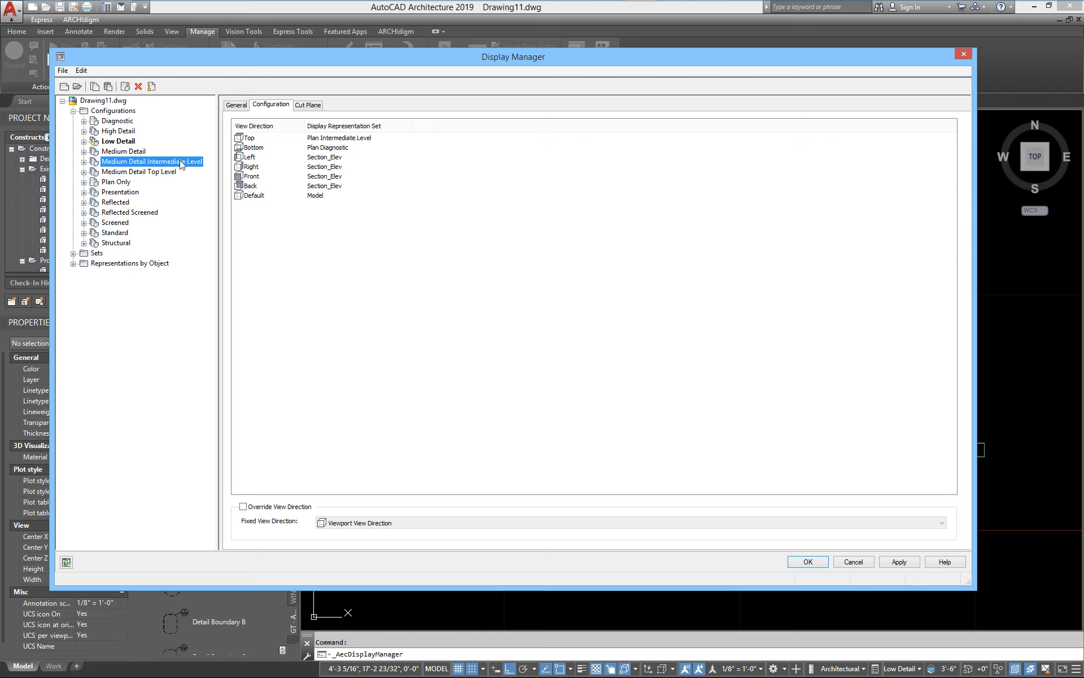
Step: Assign the Plan Top Level representation set to the Top view direction of the Medium Detail Top Level configuration
left_click(154, 175)
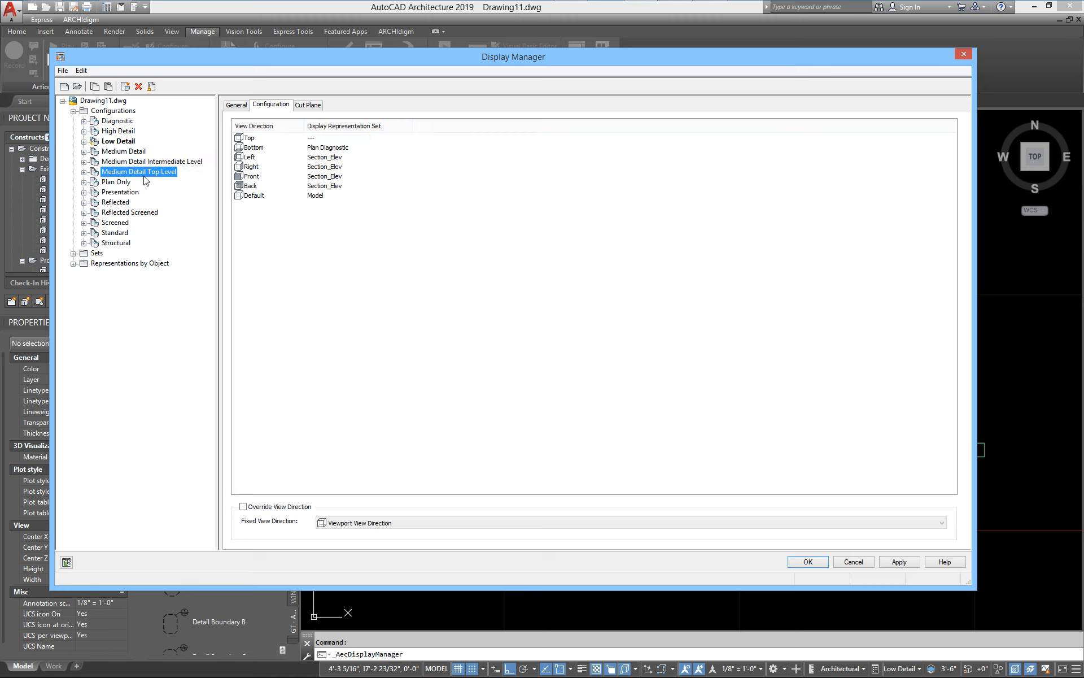
left_click(330, 139)
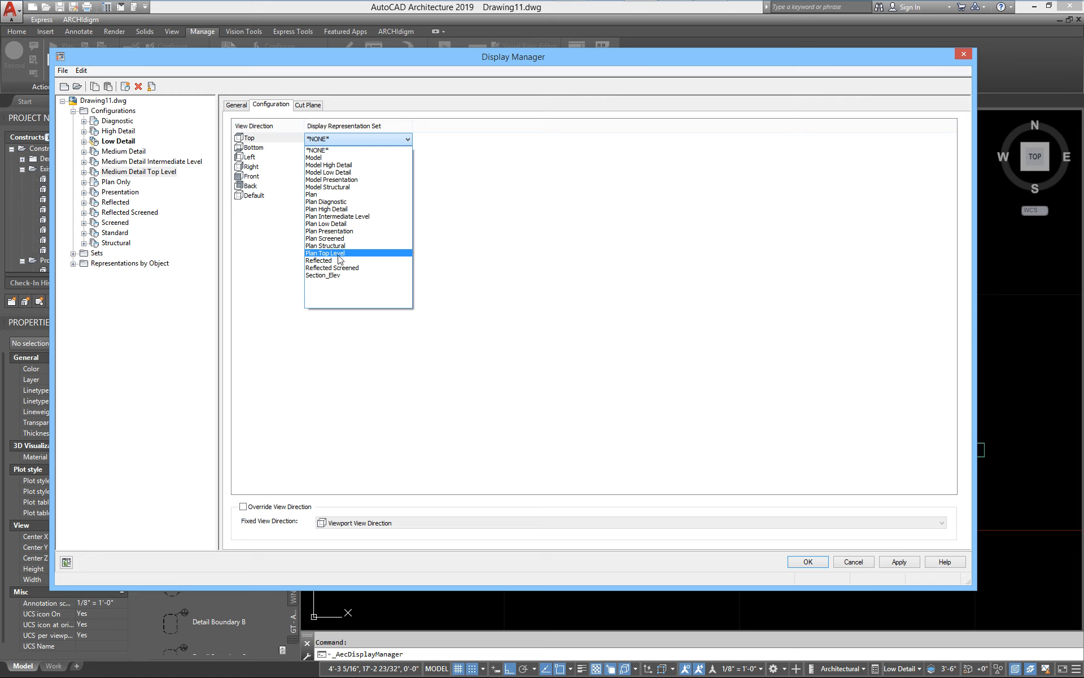
left_click(340, 254)
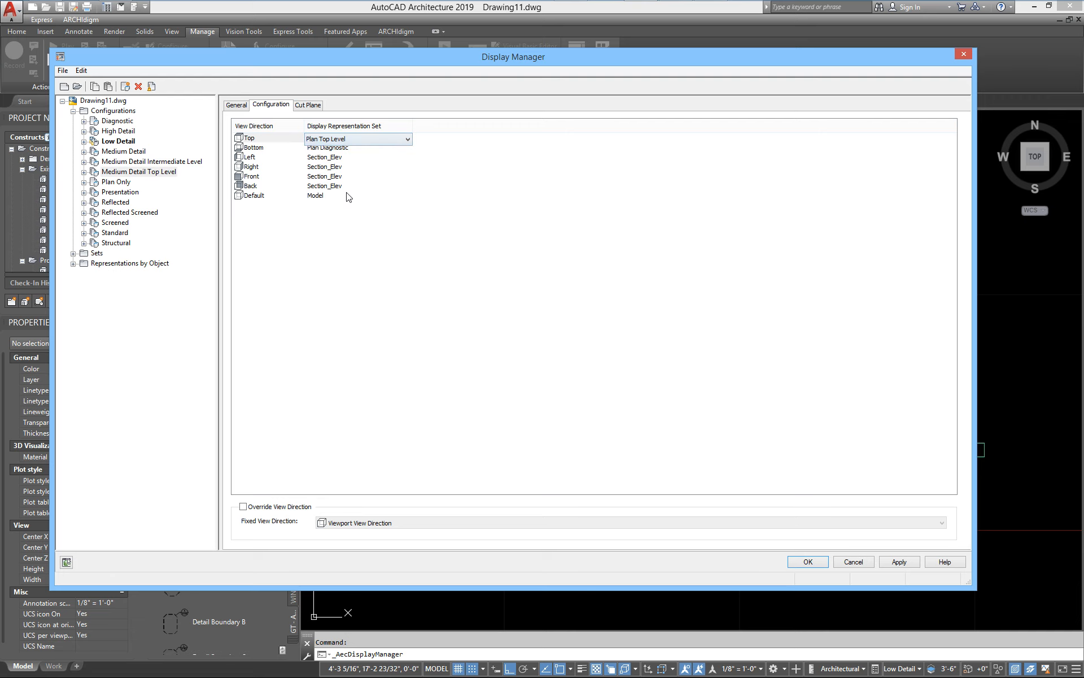
Step: Assign the Reflected Screened representation set to the Top view direction of the Reflected Screened configuration
left_click(127, 181)
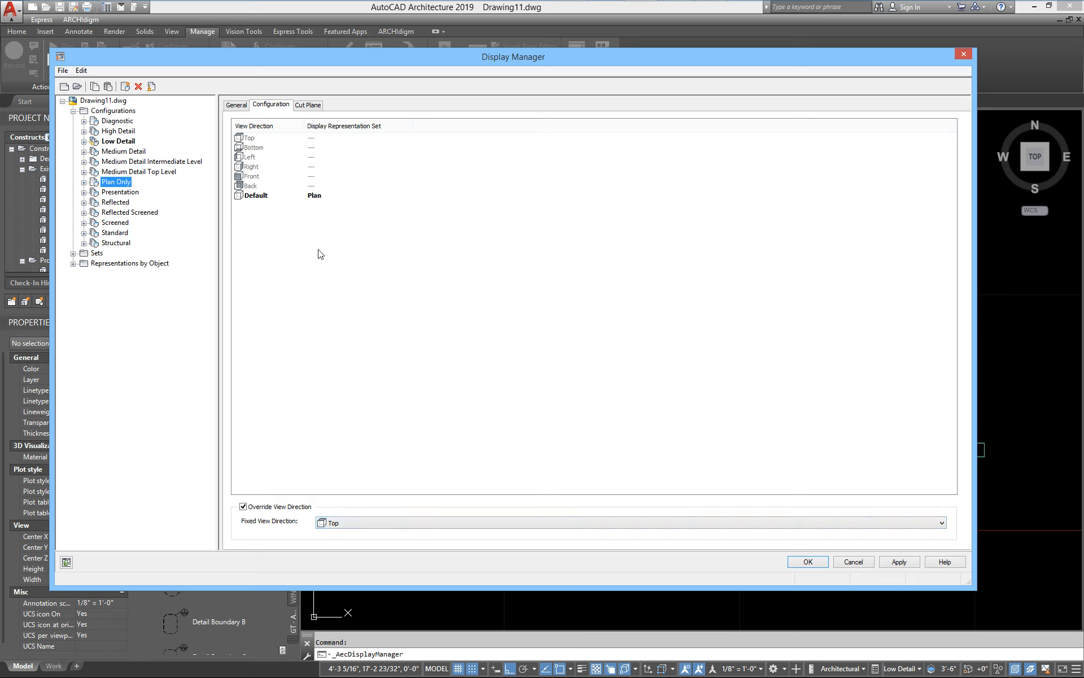
left_click(120, 192)
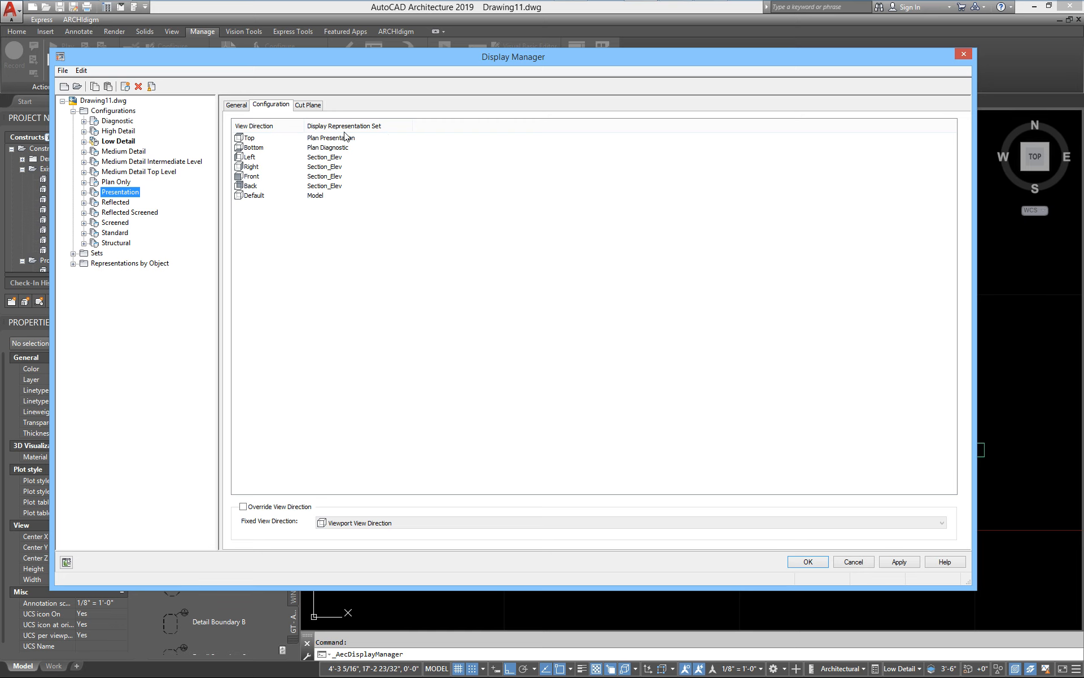
left_click(114, 203)
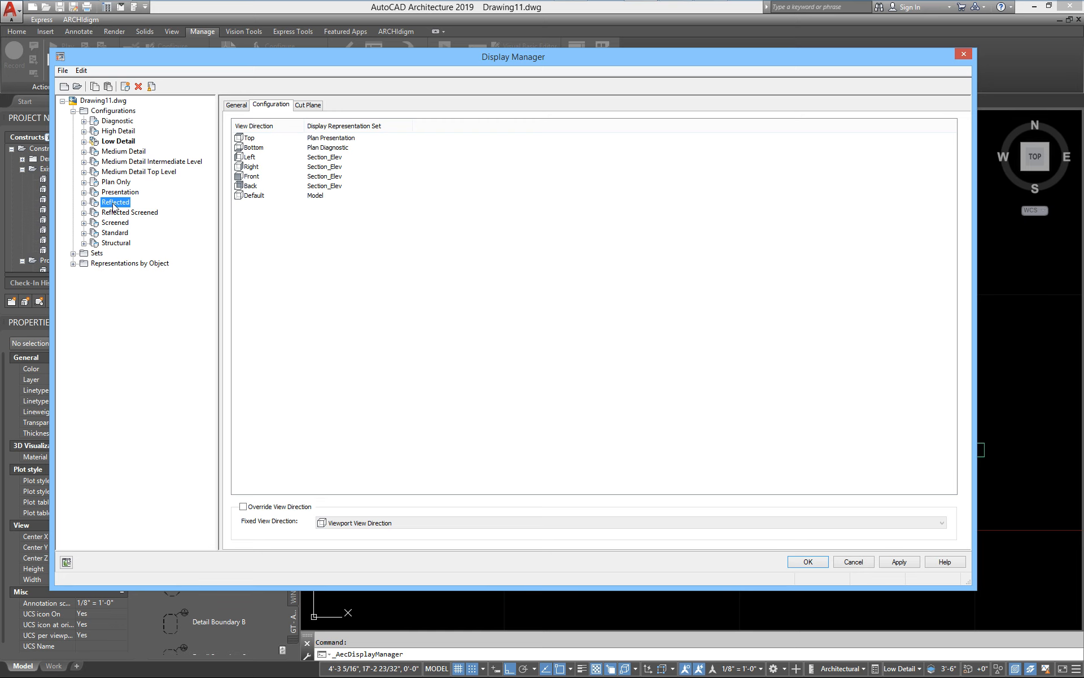
left_click(118, 213)
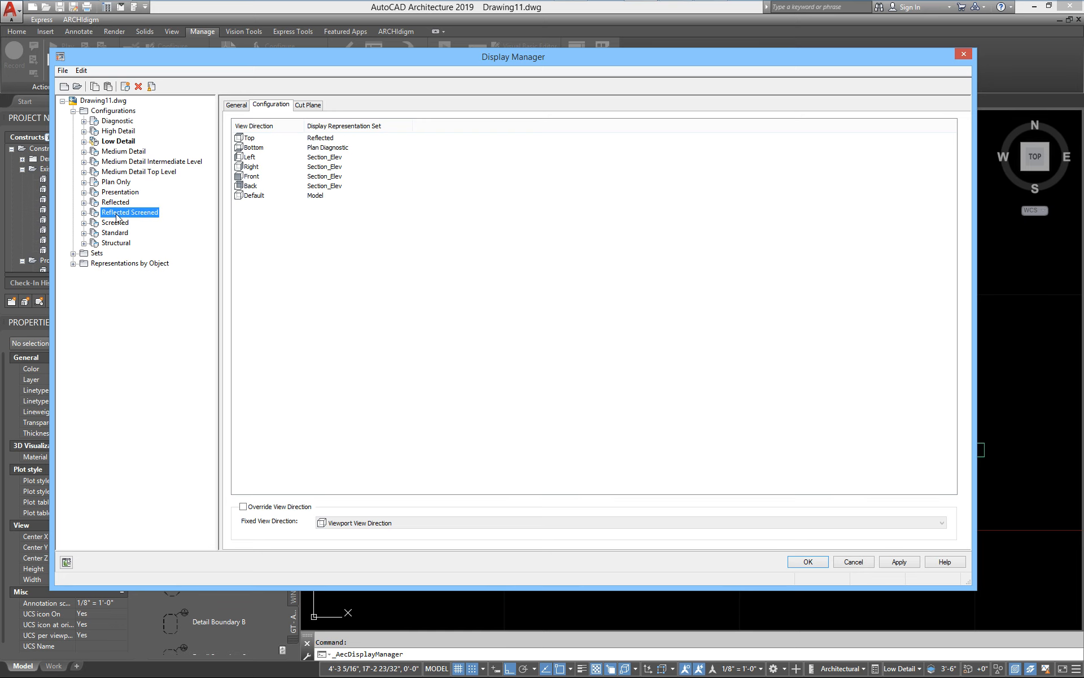
left_click(336, 141)
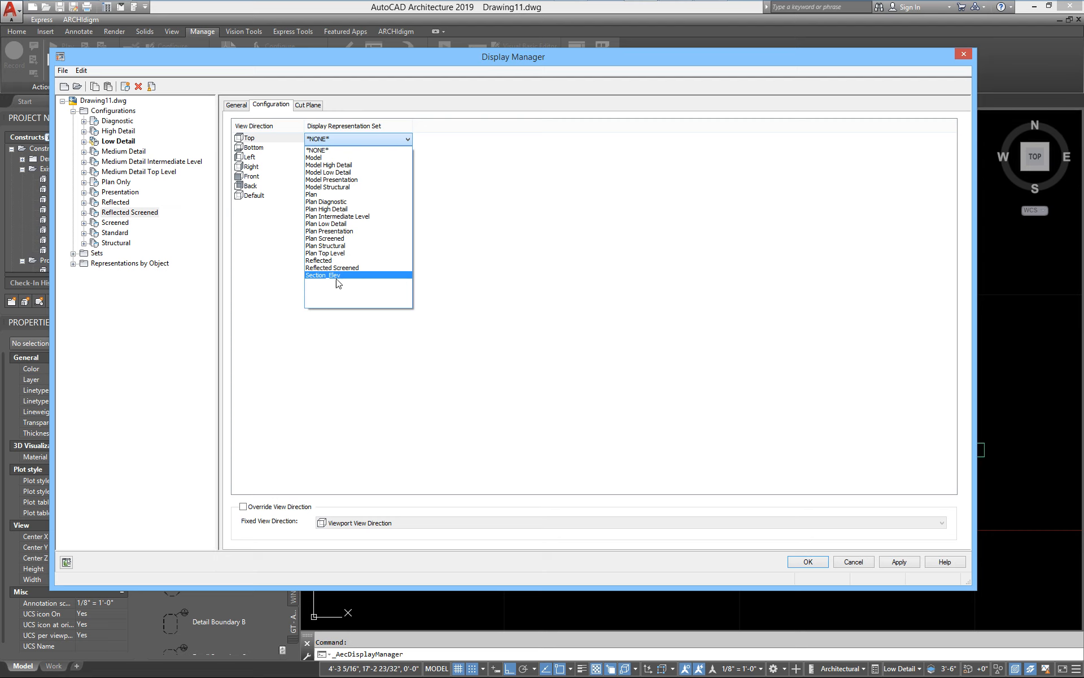
left_click(337, 268)
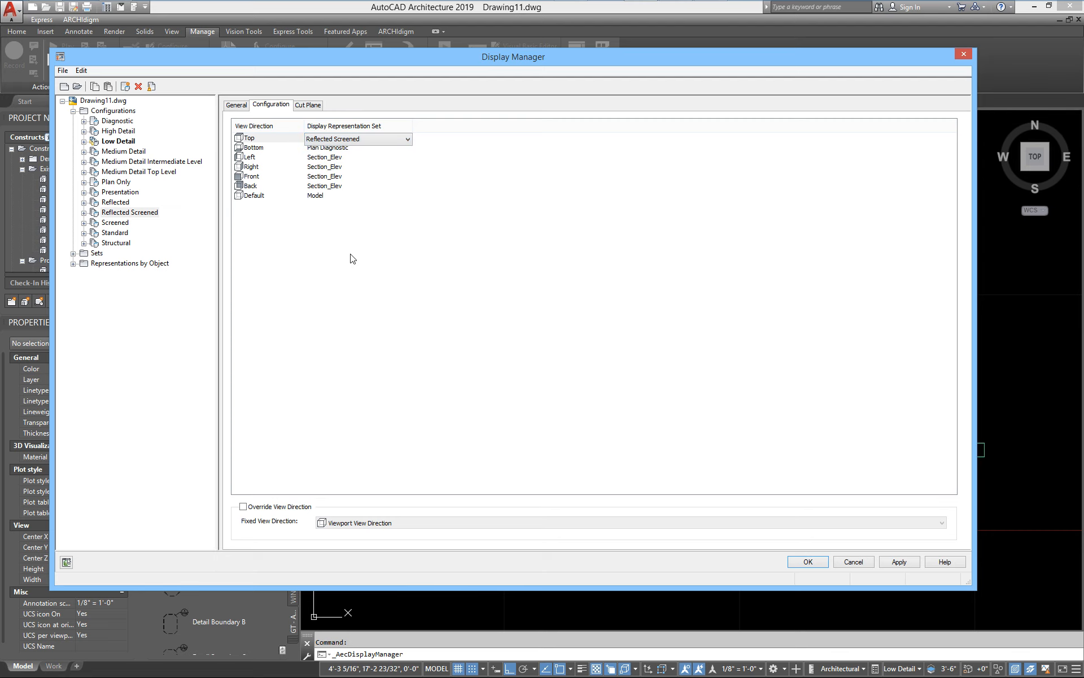
left_click(113, 218)
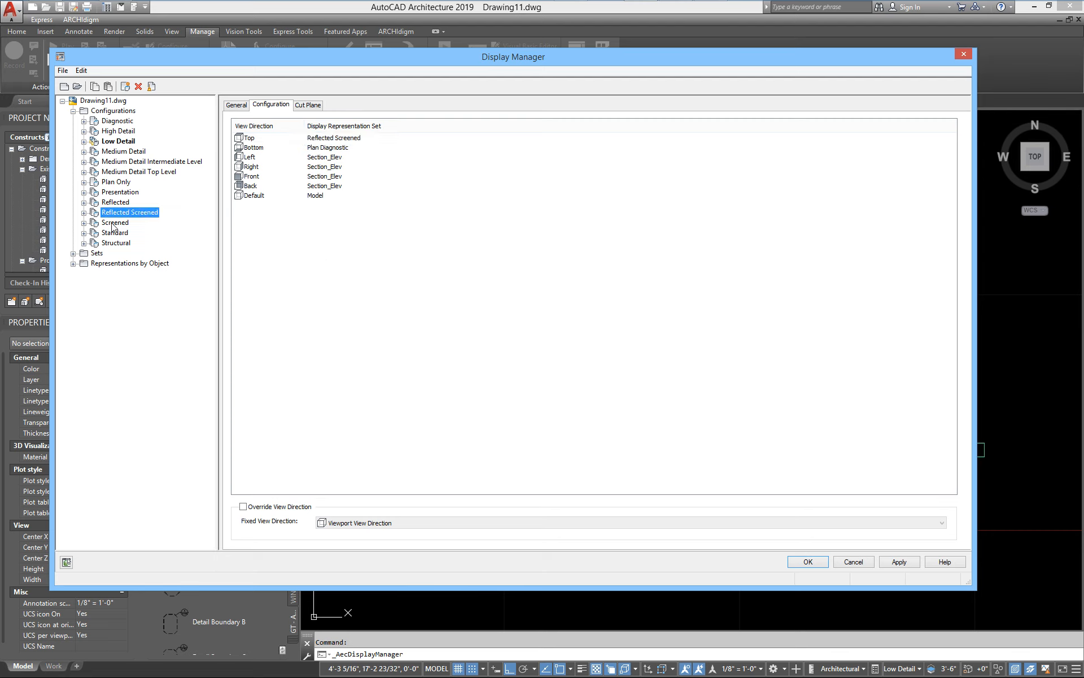
Step: Review the representation sets assigned to the Screened and Standard configurations
double_click(112, 224)
left_click(83, 222)
left_click(111, 223)
left_click(116, 233)
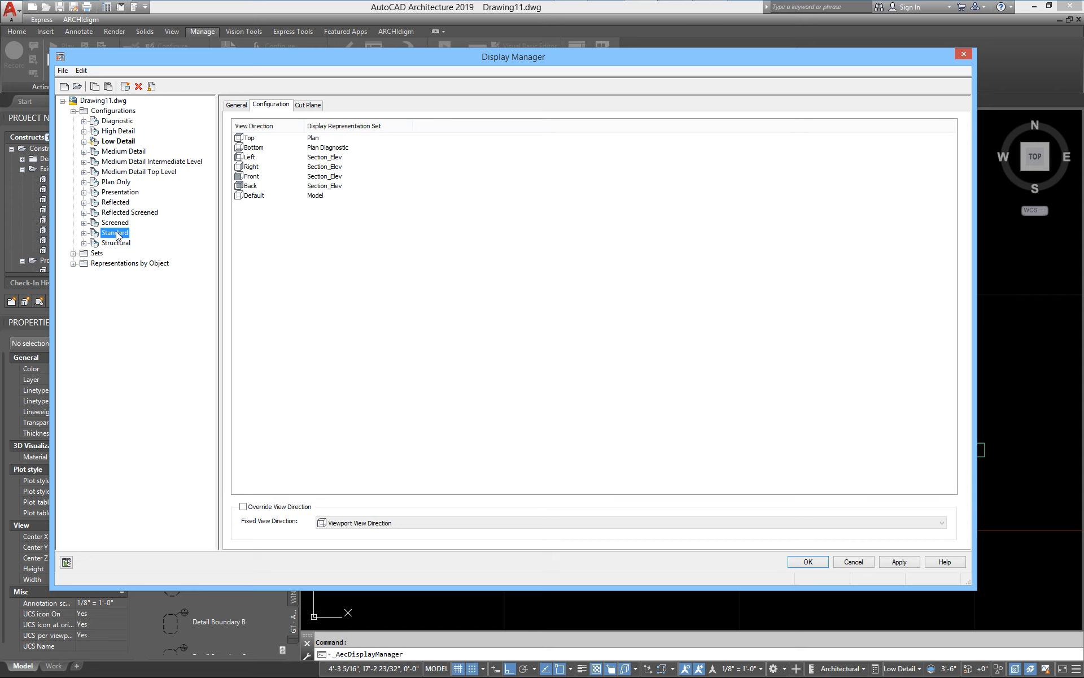
Step: Assign the Section_Elev set to the Left, Right, Front and Back directions of the Structural configuration and accept the Display Manager changes
left_click(115, 243)
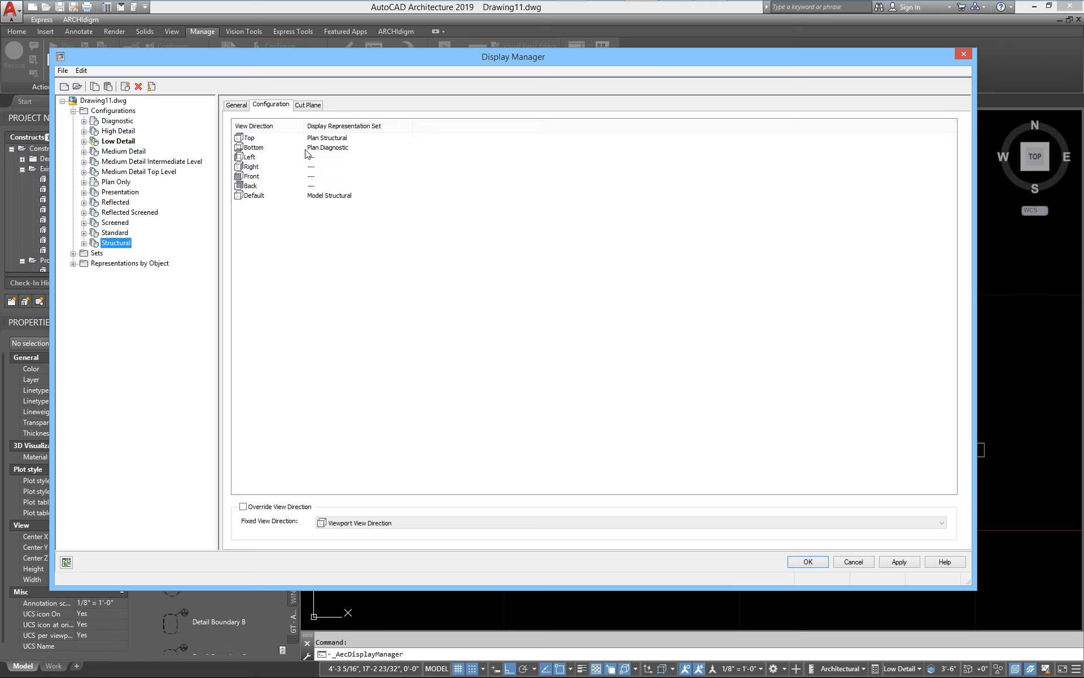
left_click(255, 159)
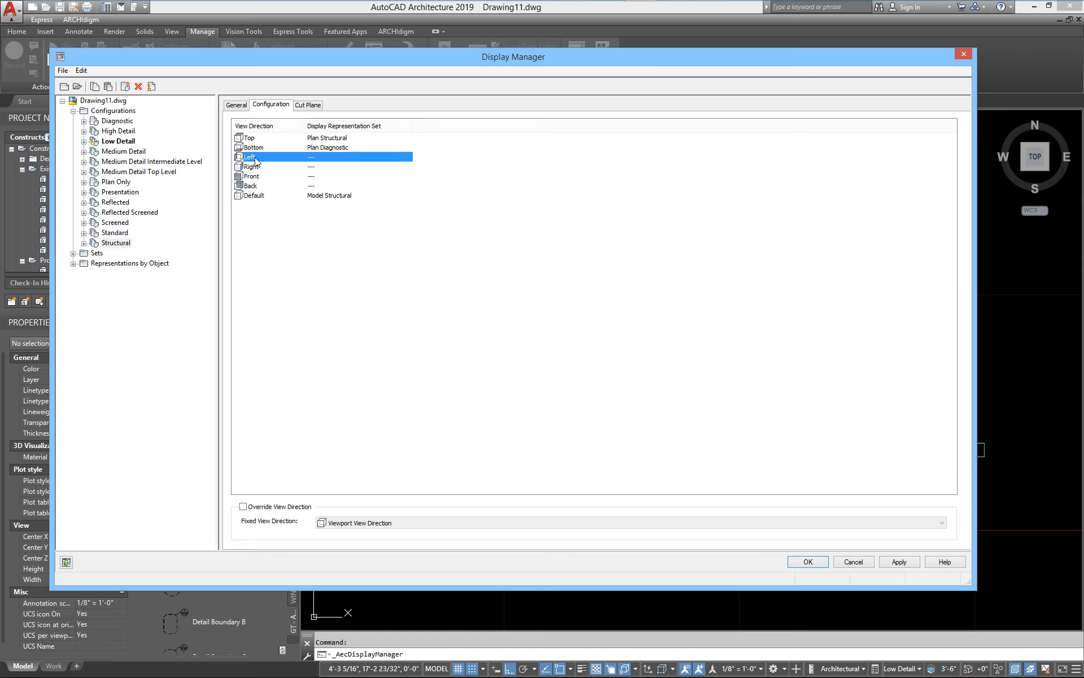
left_click(256, 186, "shift")
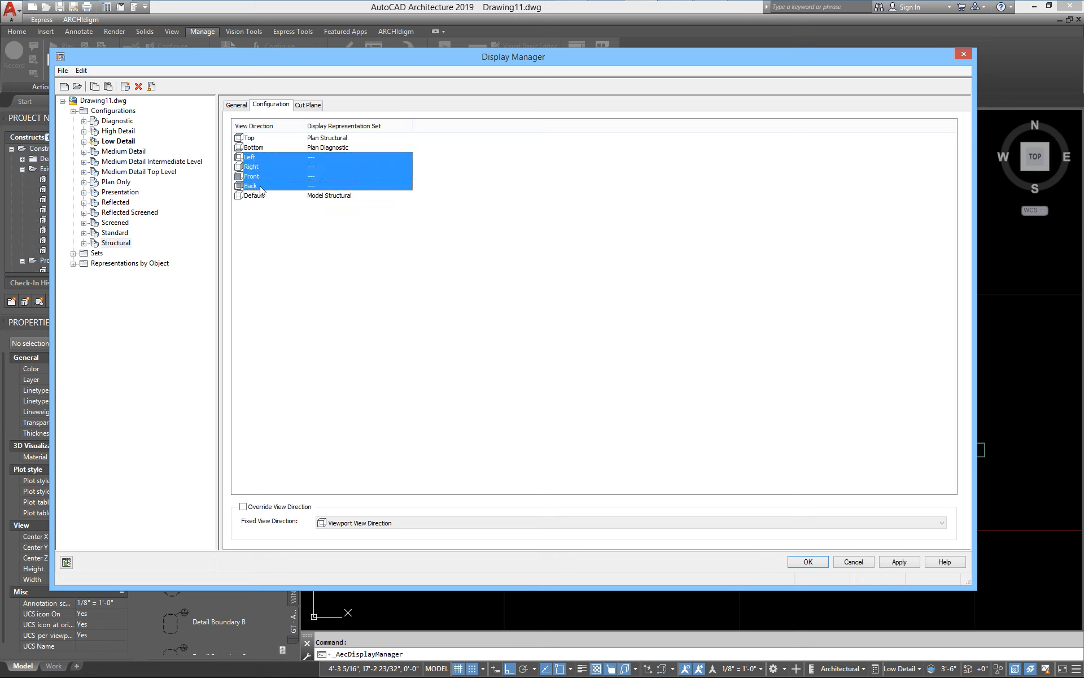
left_click(325, 159)
left_click(325, 159)
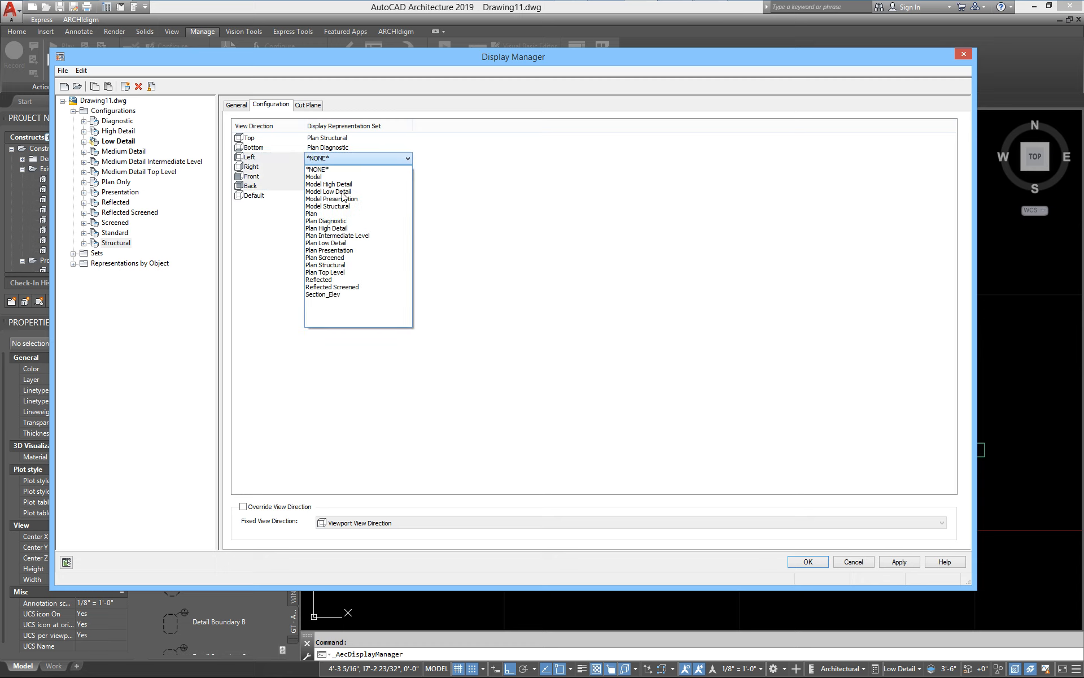
left_click(337, 295)
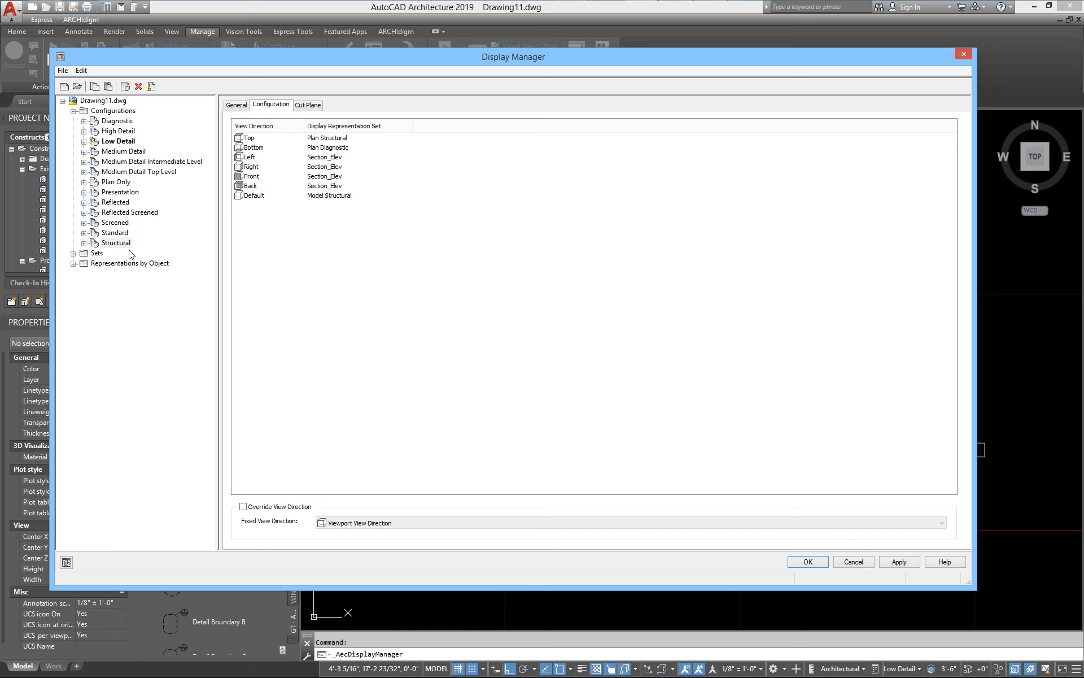
left_click(811, 562)
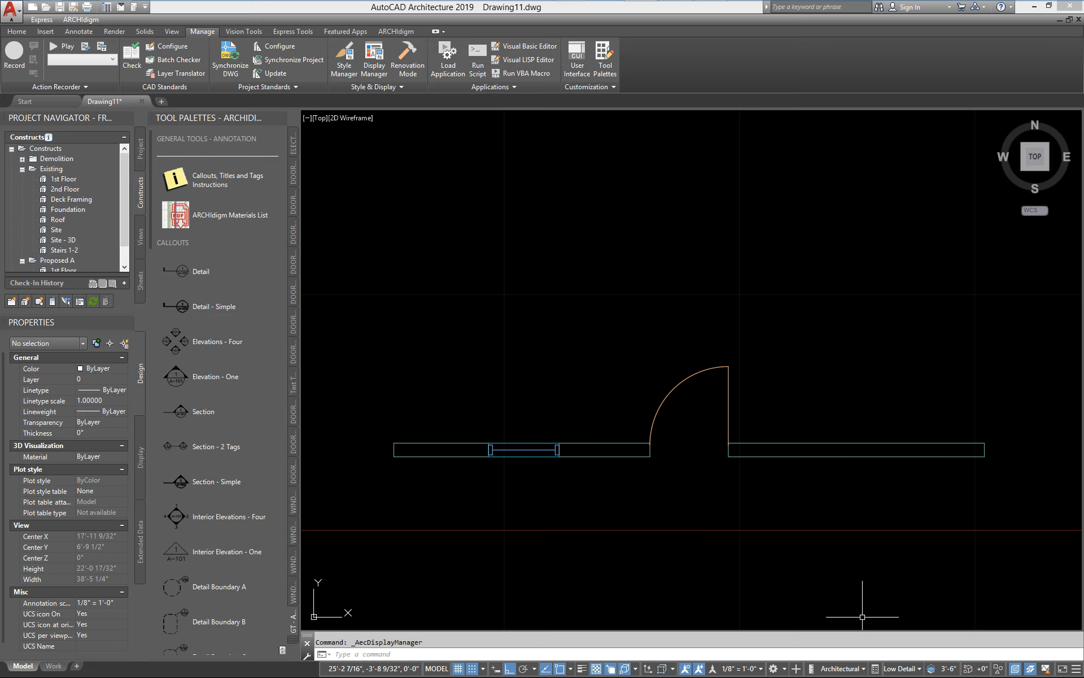
Step: Switch the drawing's display configuration to High Detail, Medium Detail and Presentation in turn to compare the wall, door and window in plan
left_click(893, 669)
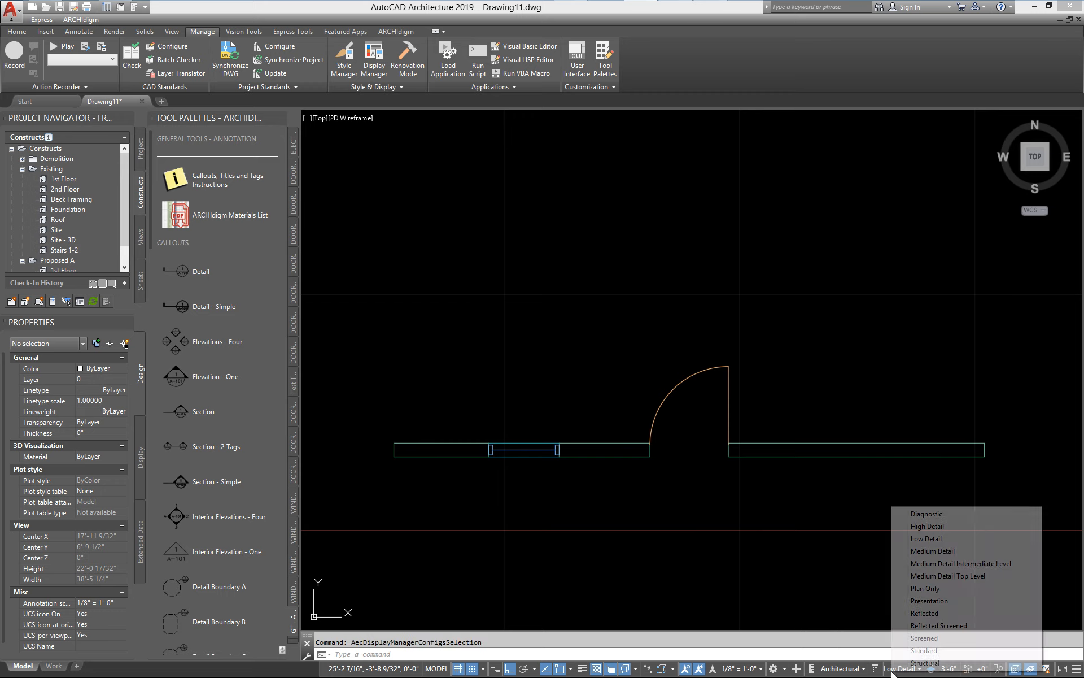
left_click(921, 526)
left_click(899, 668)
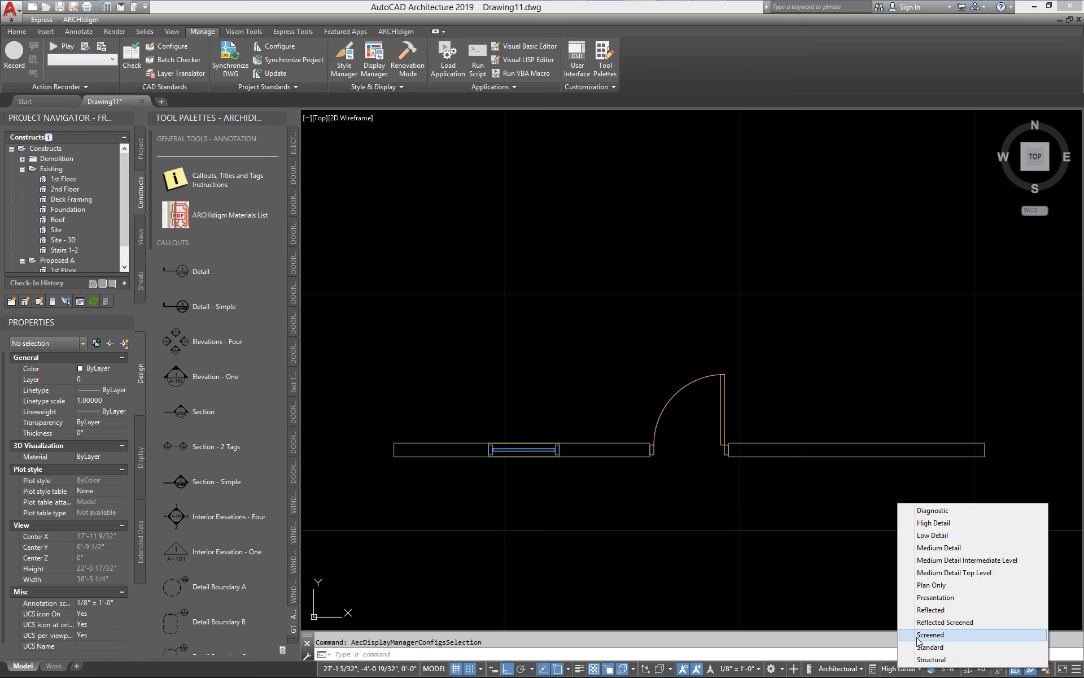
left_click(932, 547)
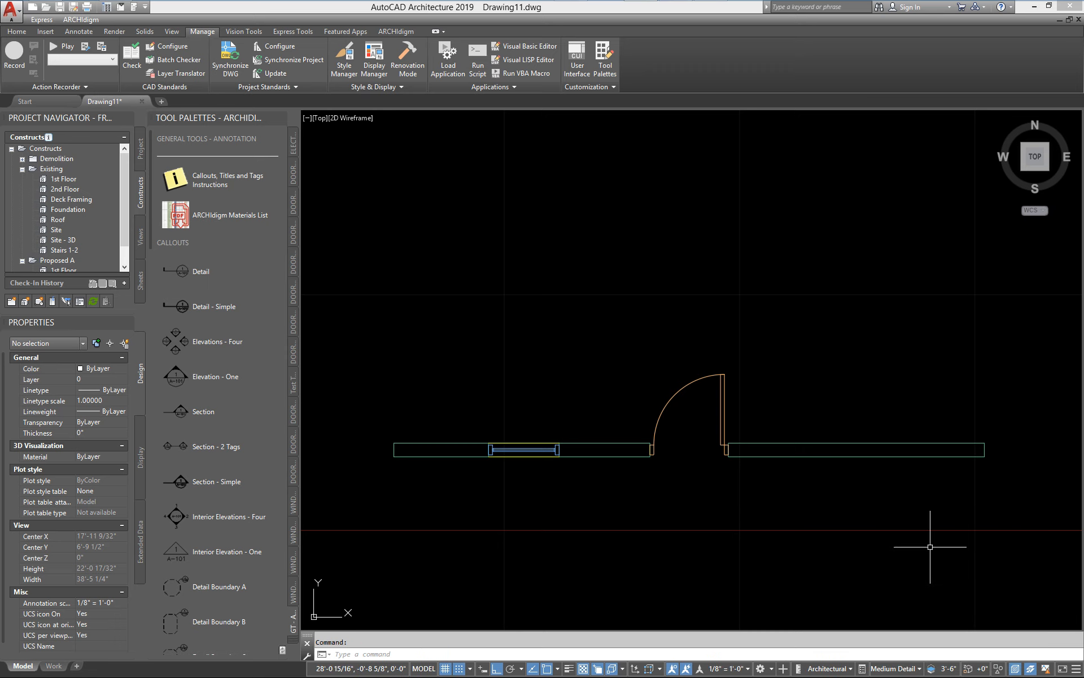
left_click(904, 670)
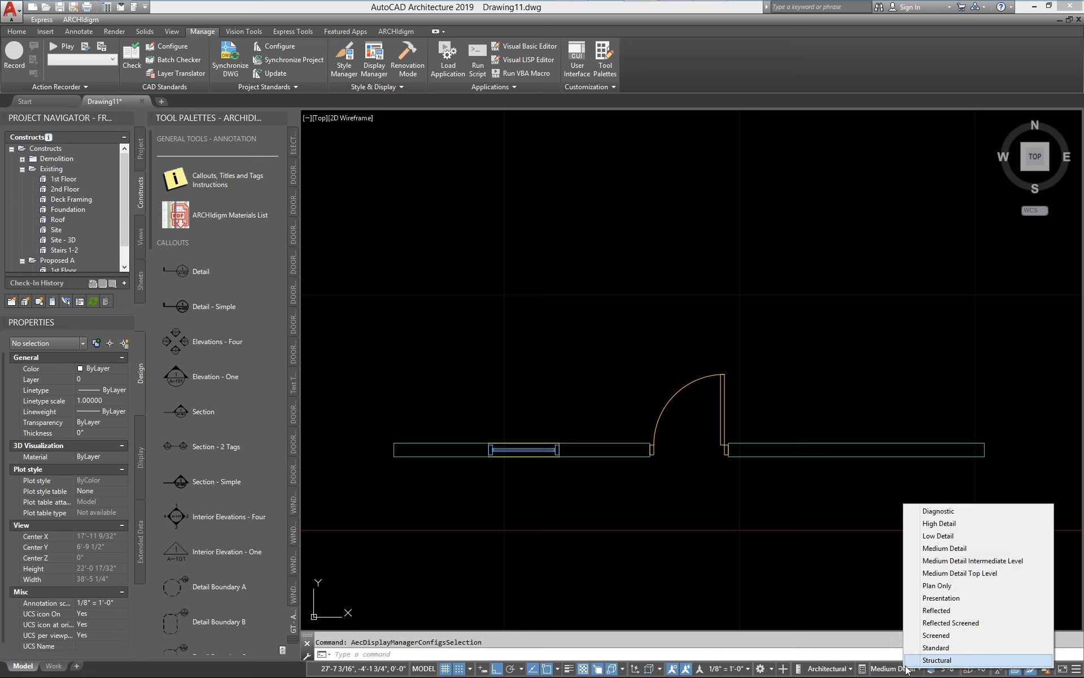
left_click(925, 597)
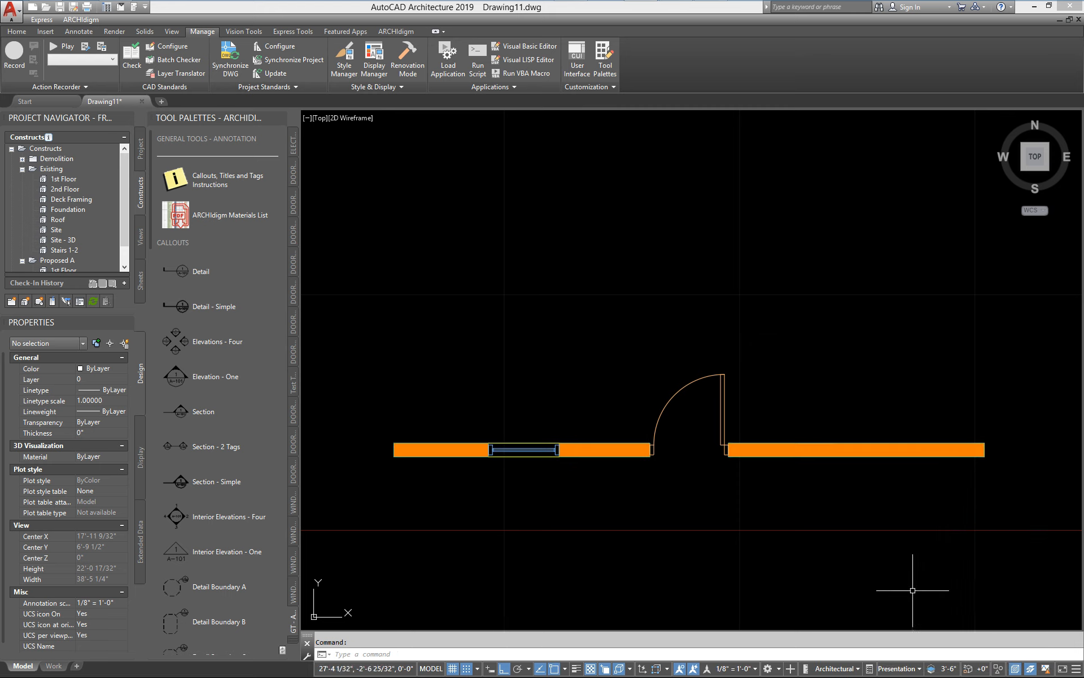
Step: Orbit to a 3D view of the door and compare it under the High Detail, Medium Detail and Low Detail configurations
left_click(902, 670)
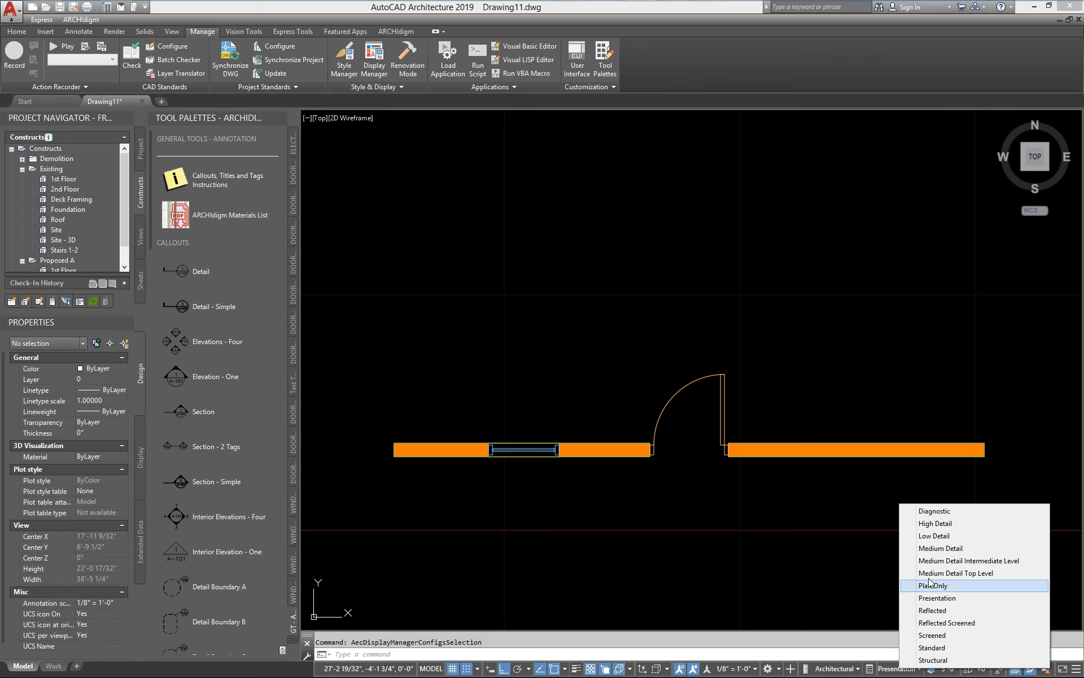
left_click(929, 585)
left_click(779, 564)
middle_click_drag(695, 581, 604, 422, "shift")
scroll(656, 518, "up", 5)
middle_click_drag(658, 520, 643, 501)
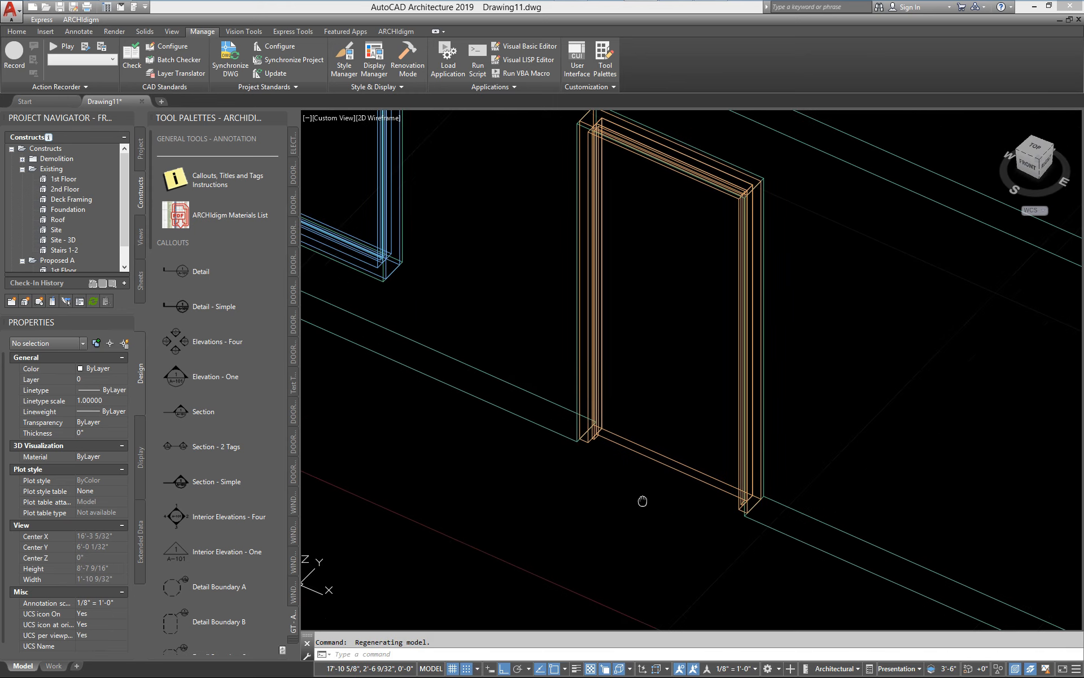
left_click(897, 669)
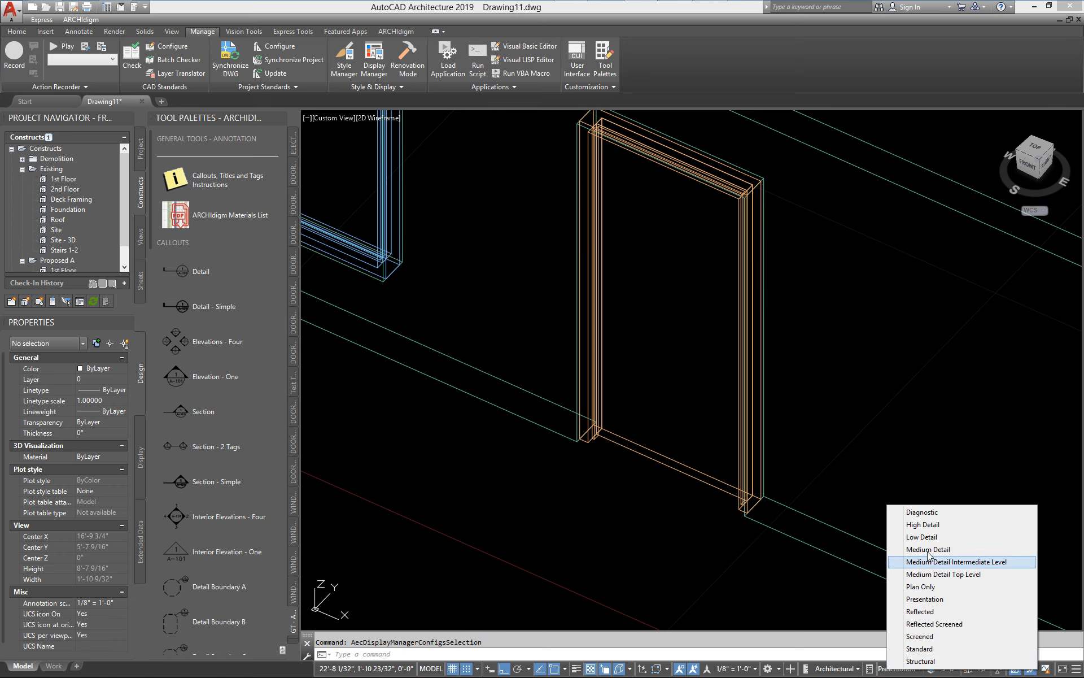
left_click(922, 525)
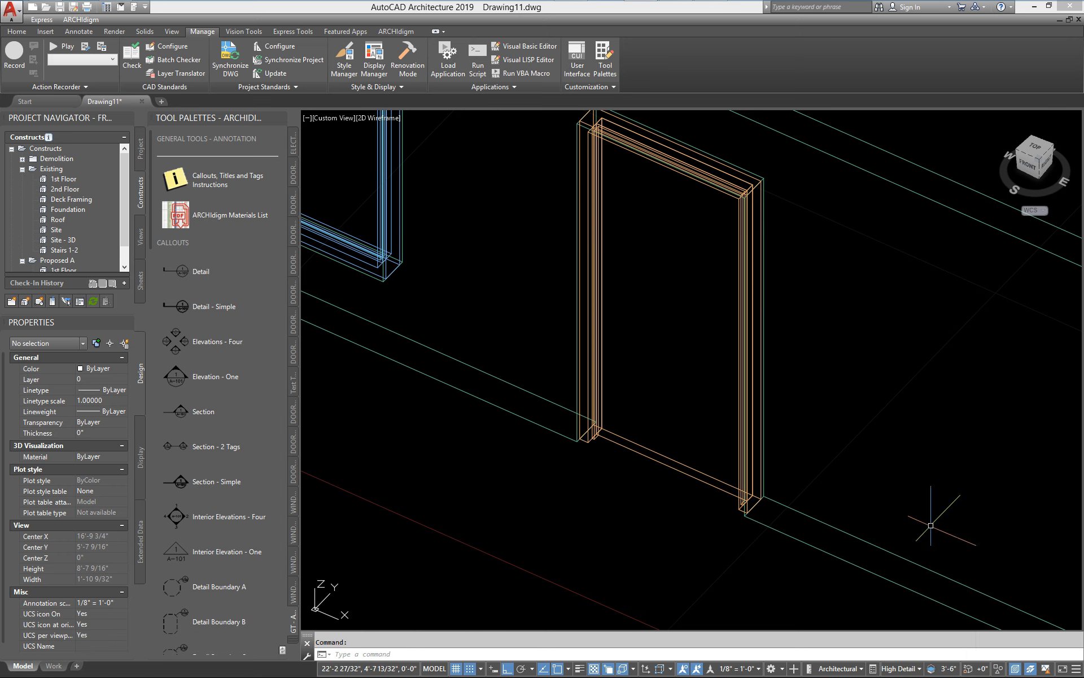
left_click(899, 669)
left_click(927, 555)
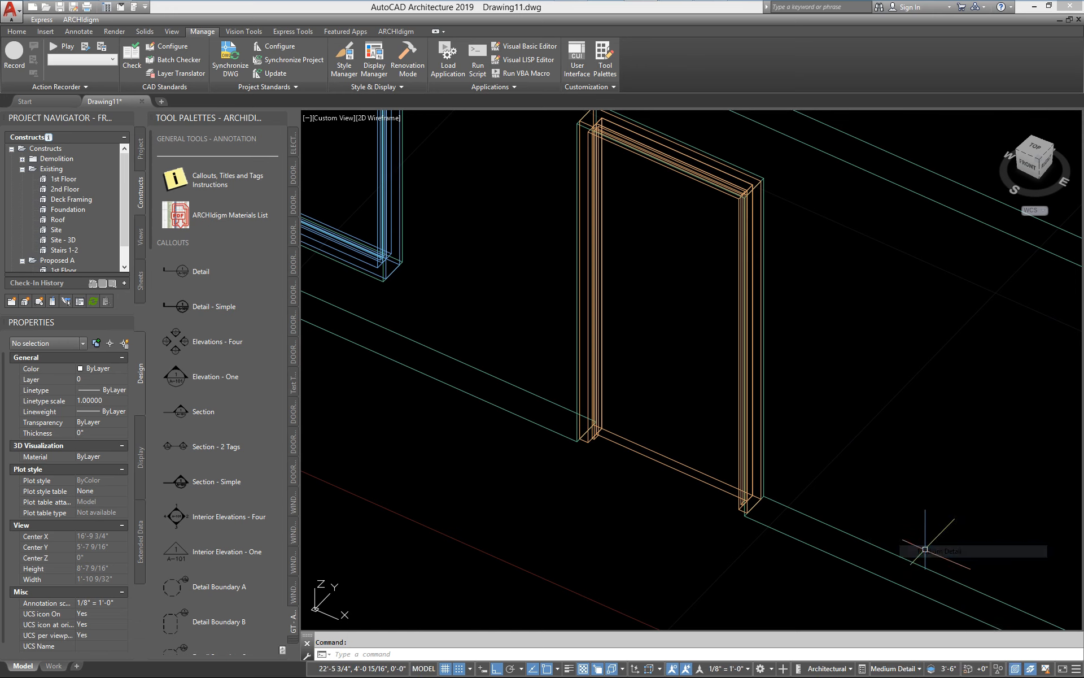
left_click(898, 670)
left_click(938, 540)
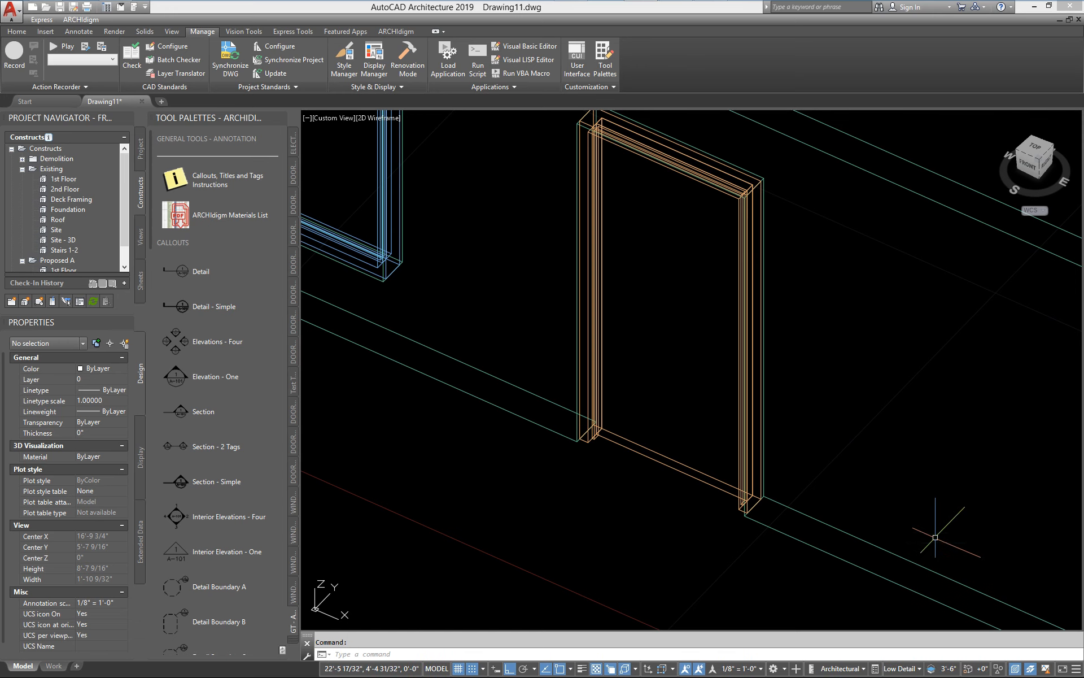
scroll(711, 377, "down", 3)
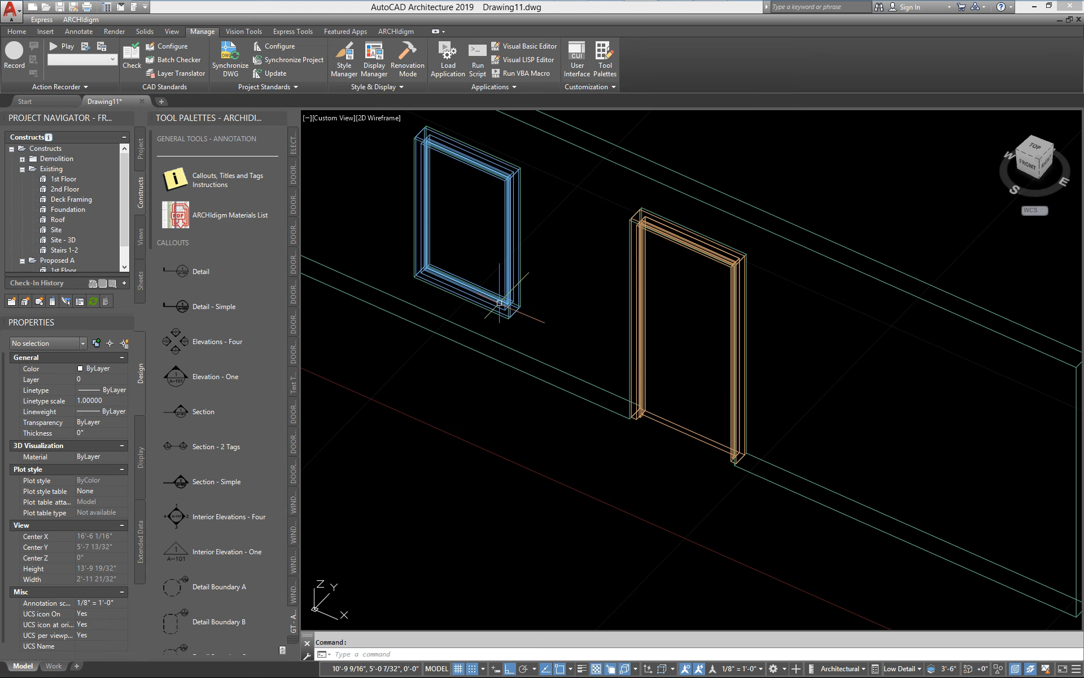
key("Return")
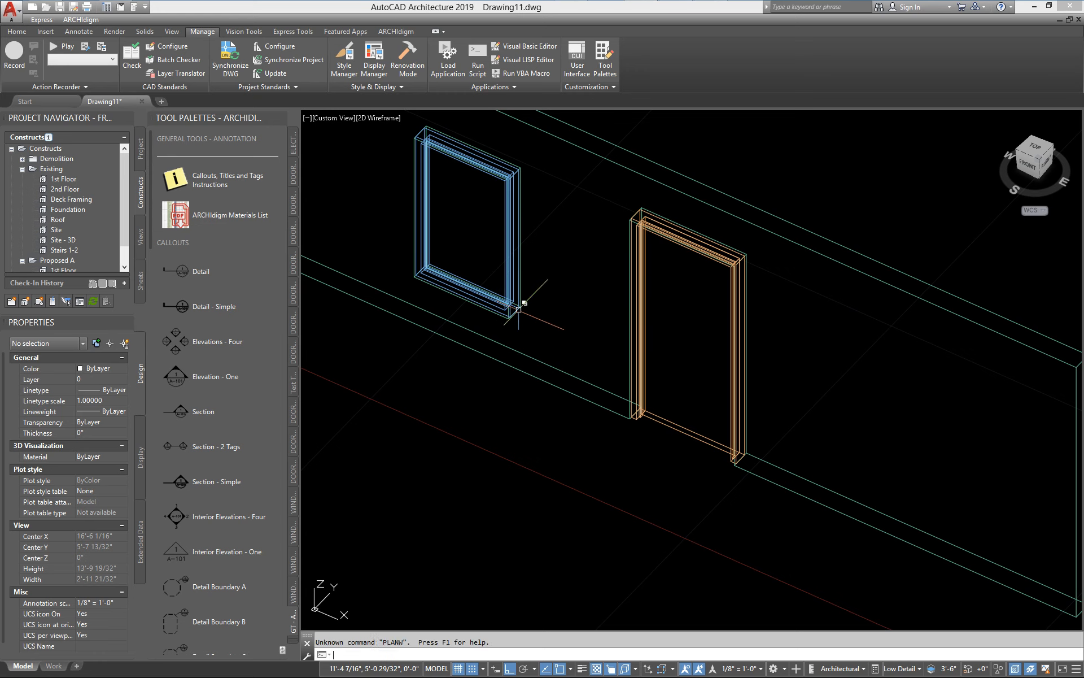
key("Escape")
key("Return")
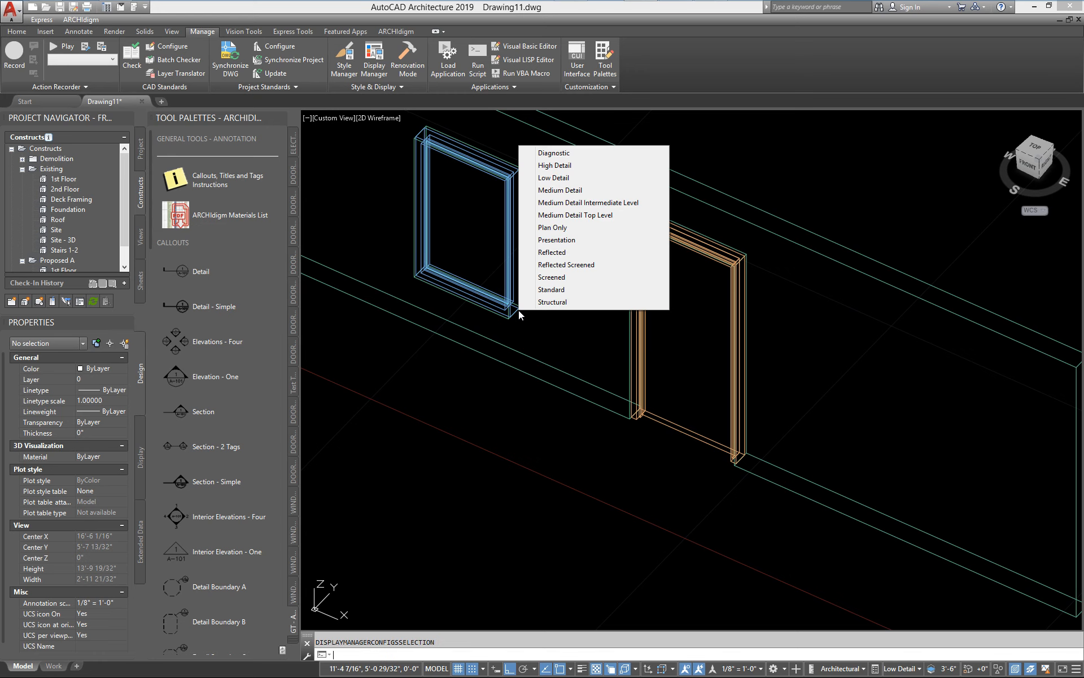
key("Escape")
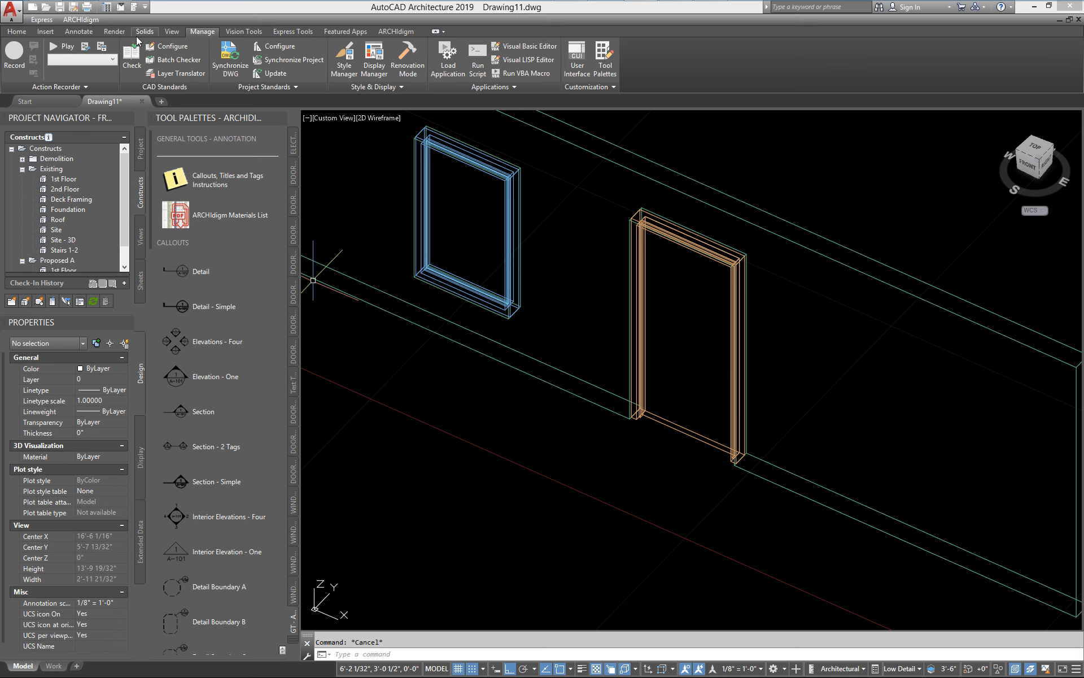
Step: Return the drawing to the Top view and switch the display configuration to High Detail and back to Medium Detail
left_click(172, 31)
left_click(104, 49)
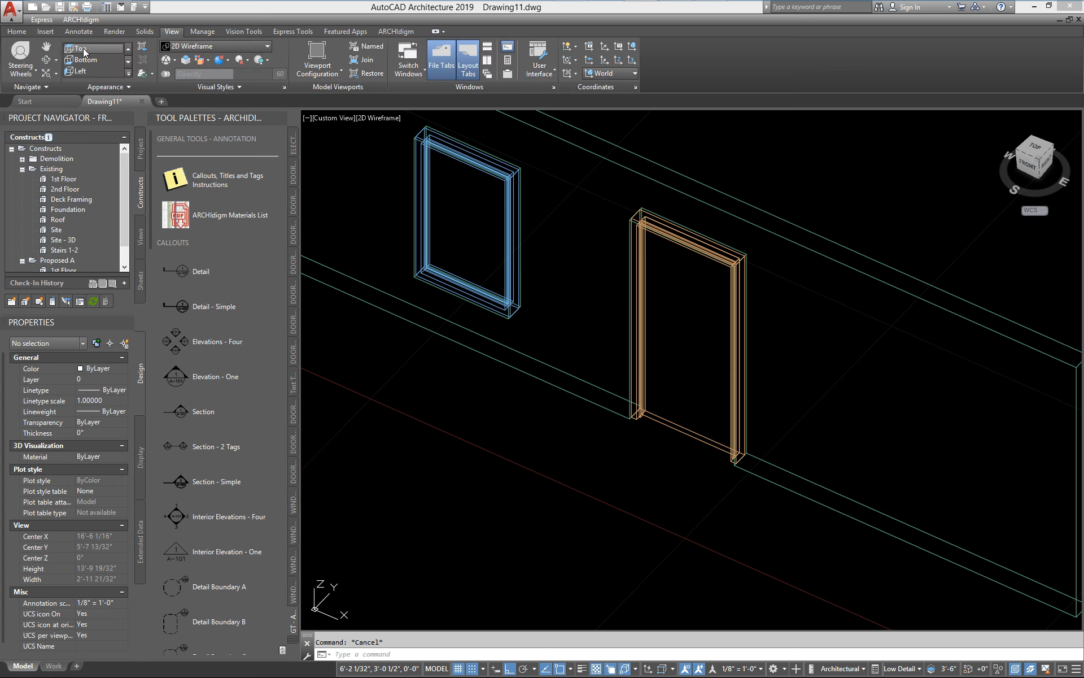
left_click(909, 670)
left_click(932, 521)
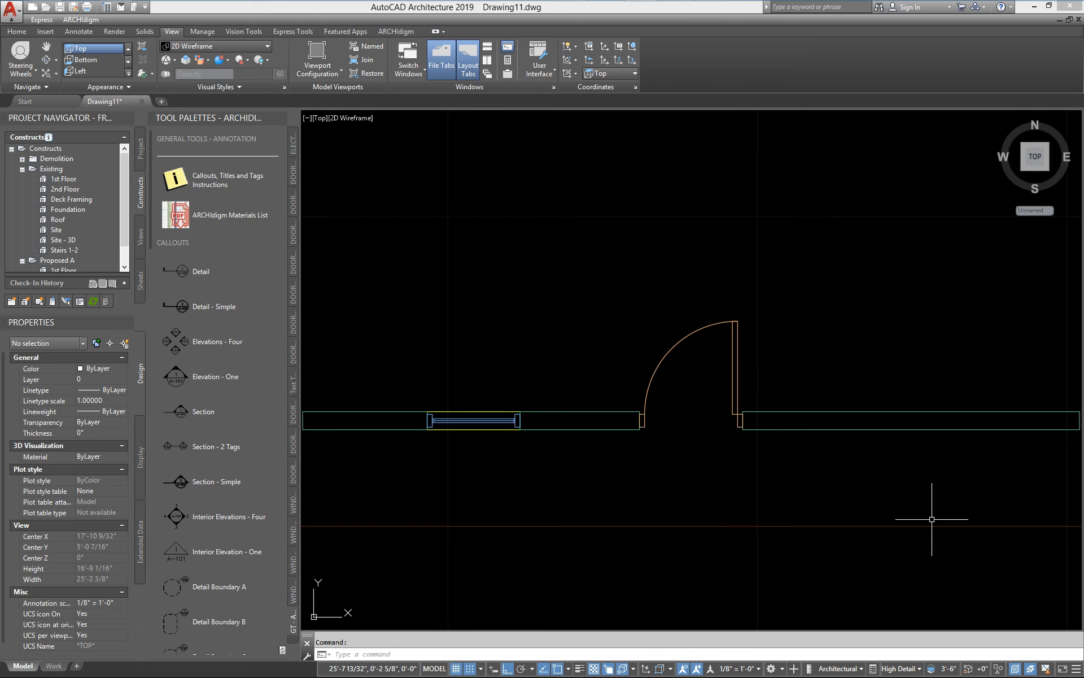
left_click(903, 668)
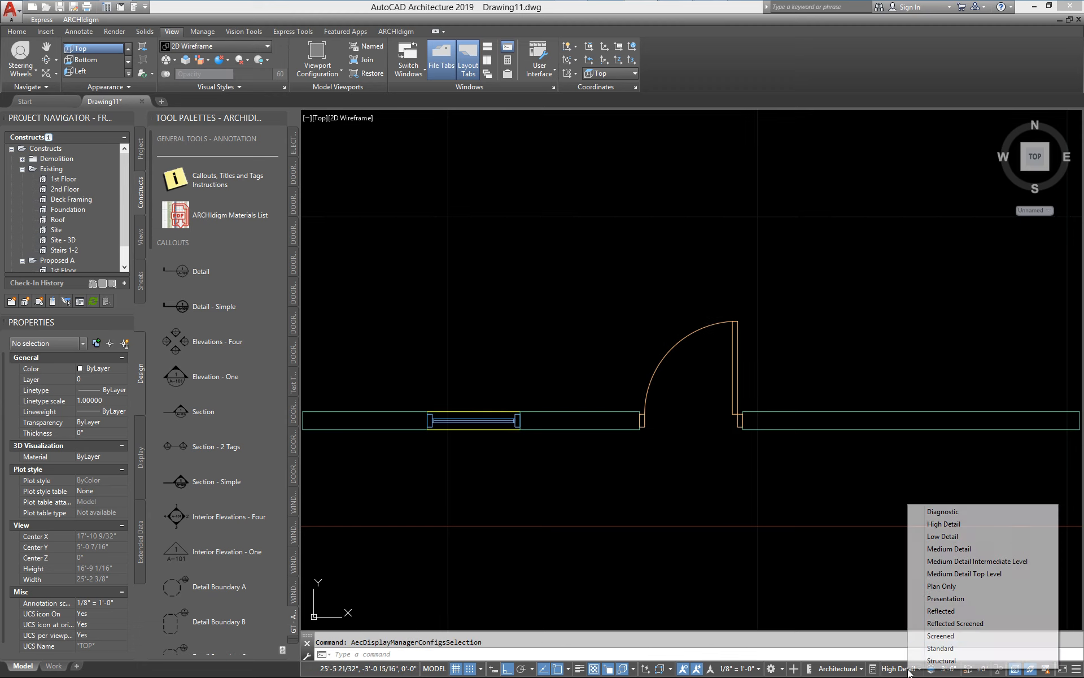
left_click(953, 550)
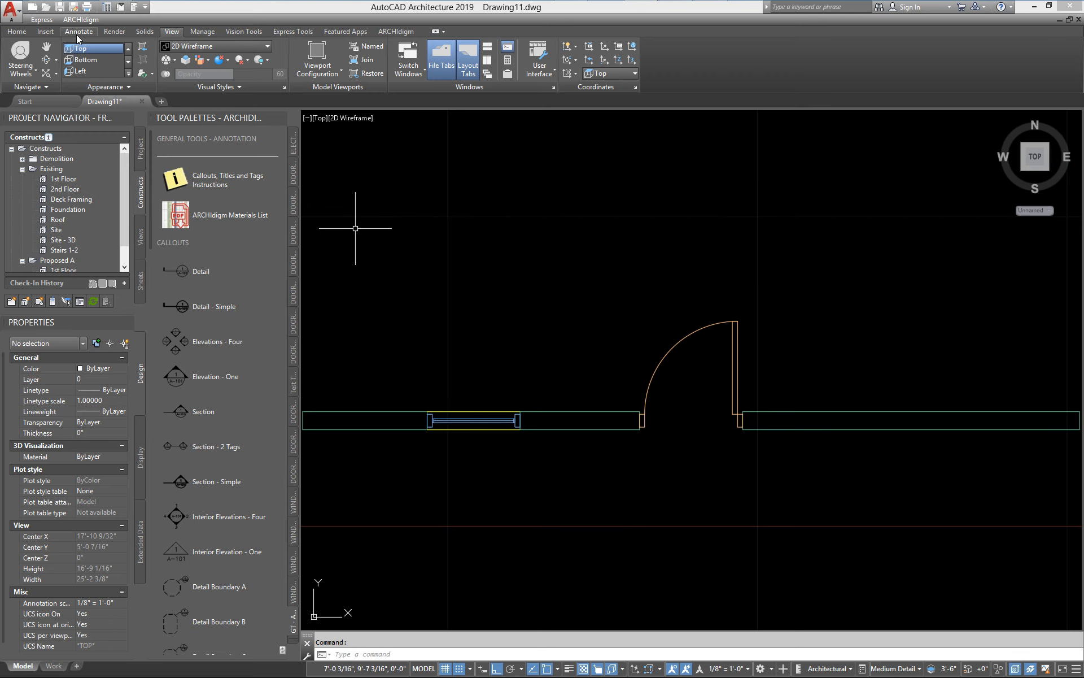
Step: Review the configurations and their assigned sets in the Display Manager, and compare them with the drawing's list of selectable display configurations
left_click(210, 32)
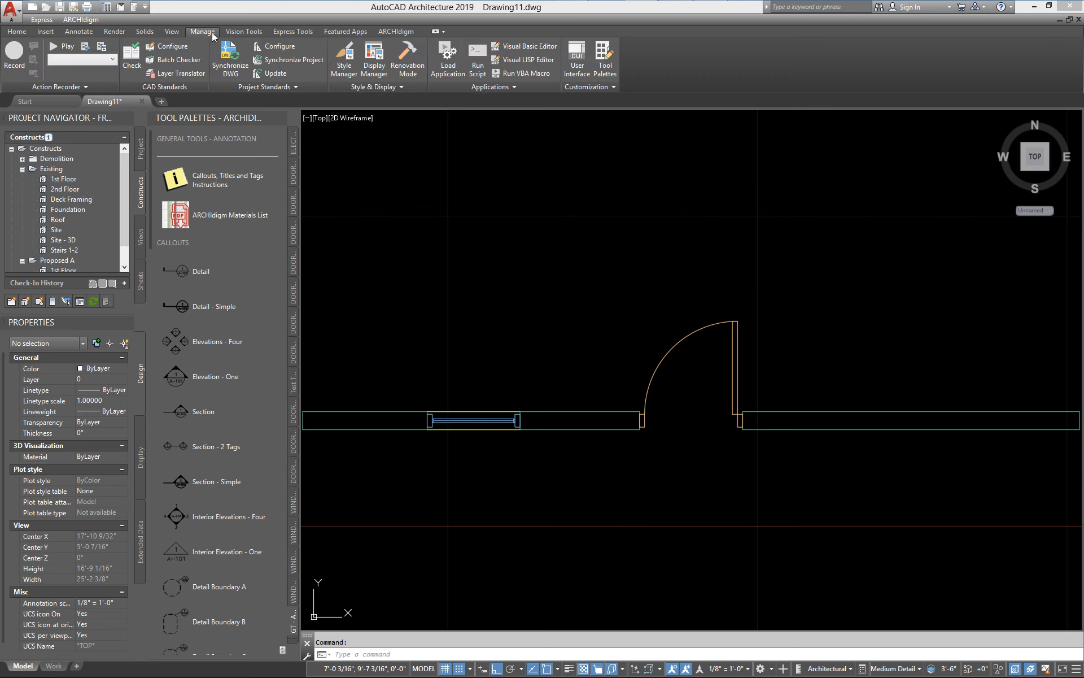
left_click(374, 67)
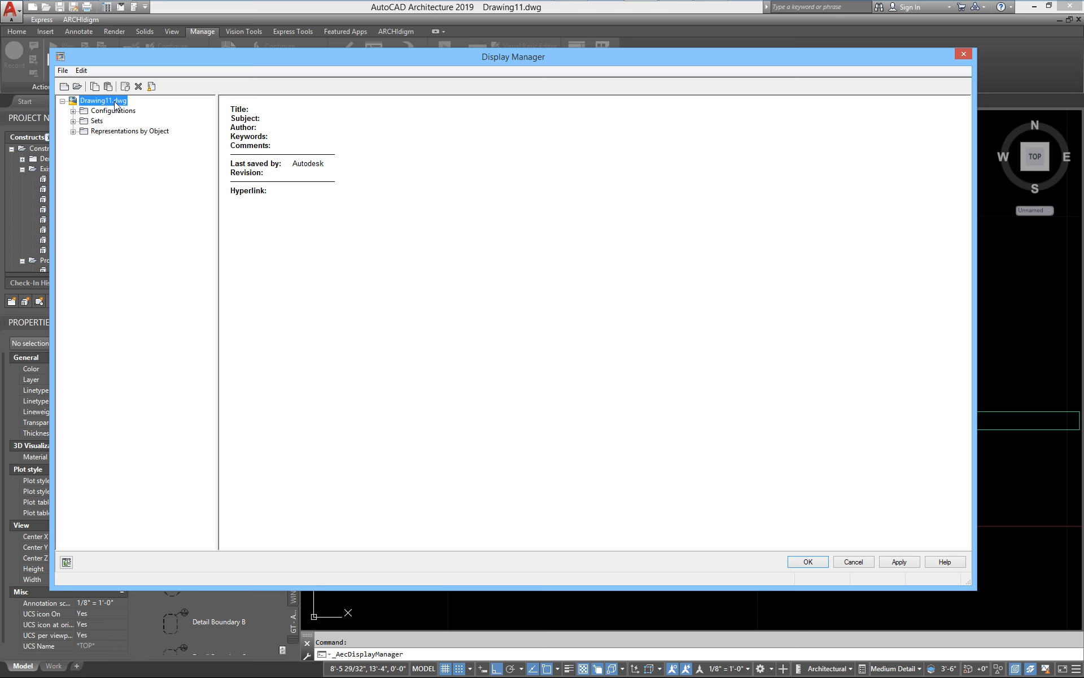
left_click(130, 112)
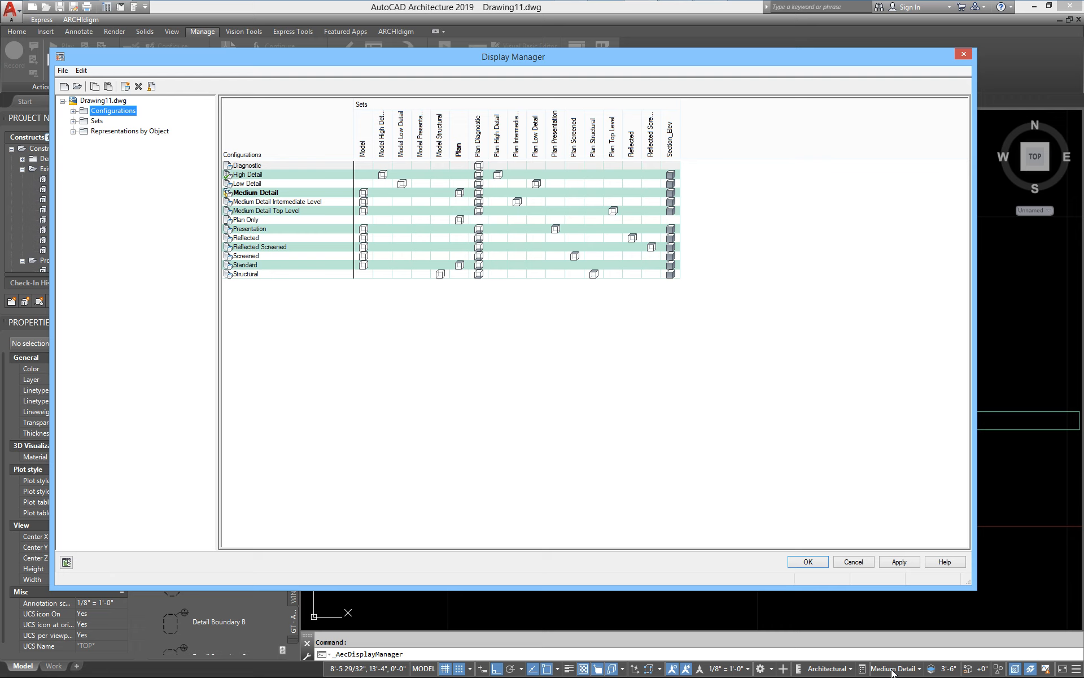
left_click(73, 112)
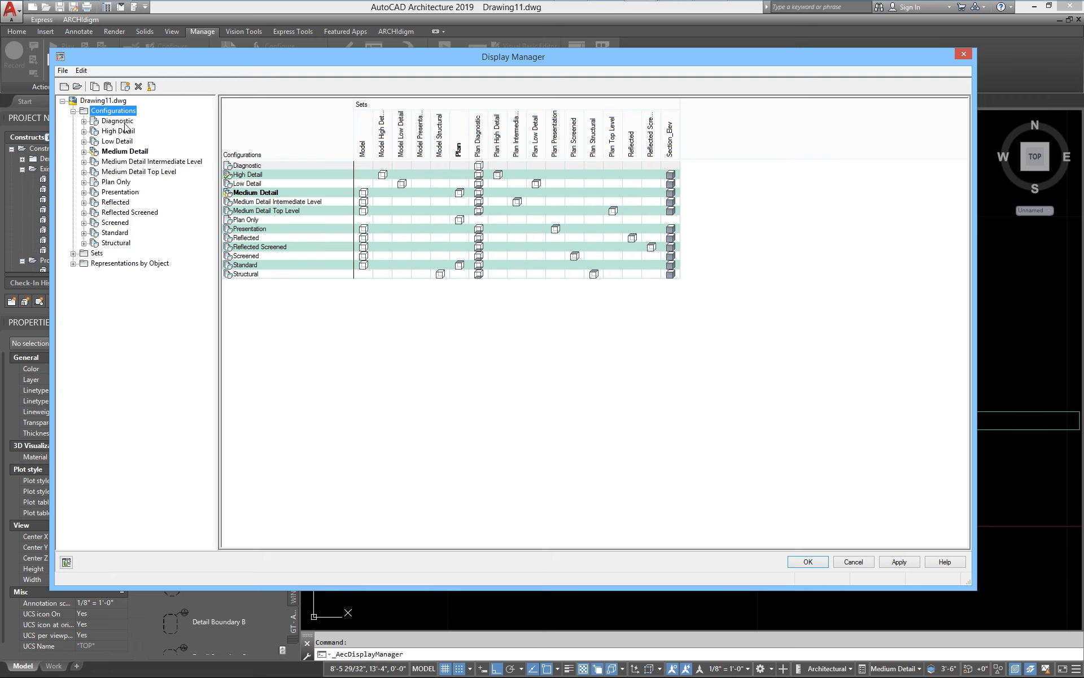
left_click(870, 563)
left_click(894, 668)
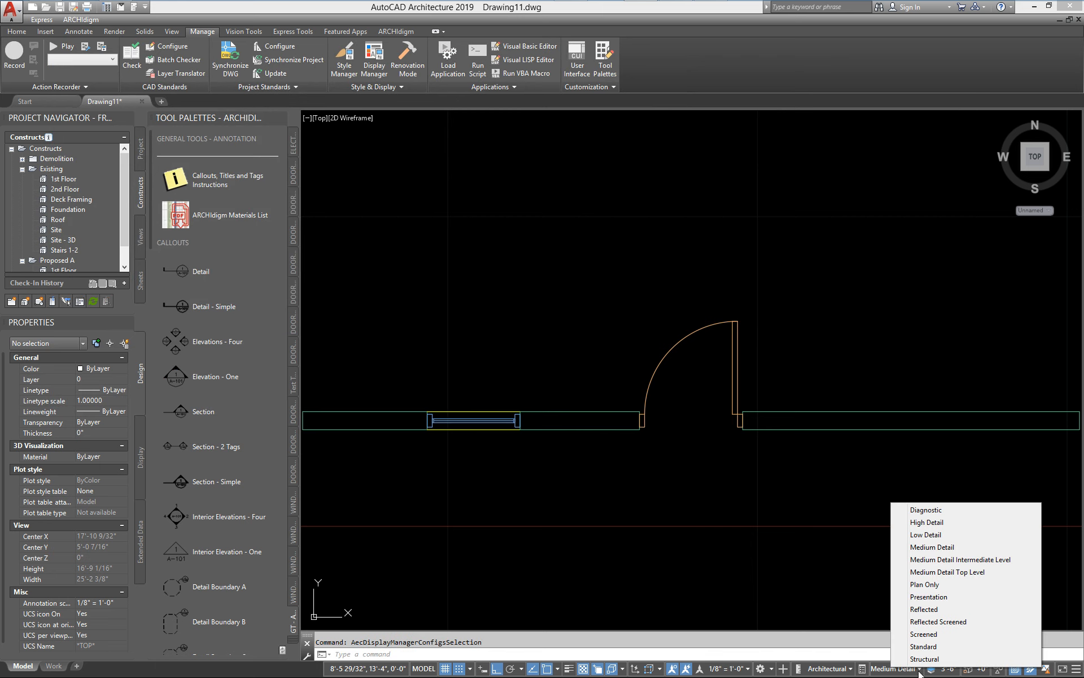
left_click(523, 150)
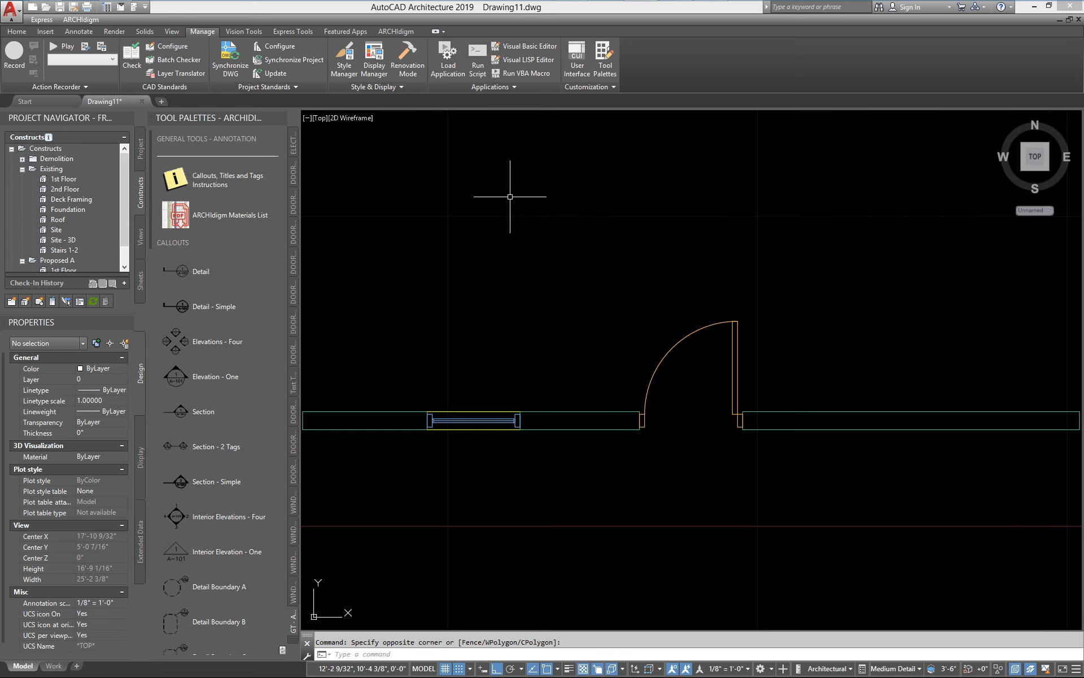
Step: Show the Door object's display representations and their set assignments in the Display Manager
left_click(374, 57)
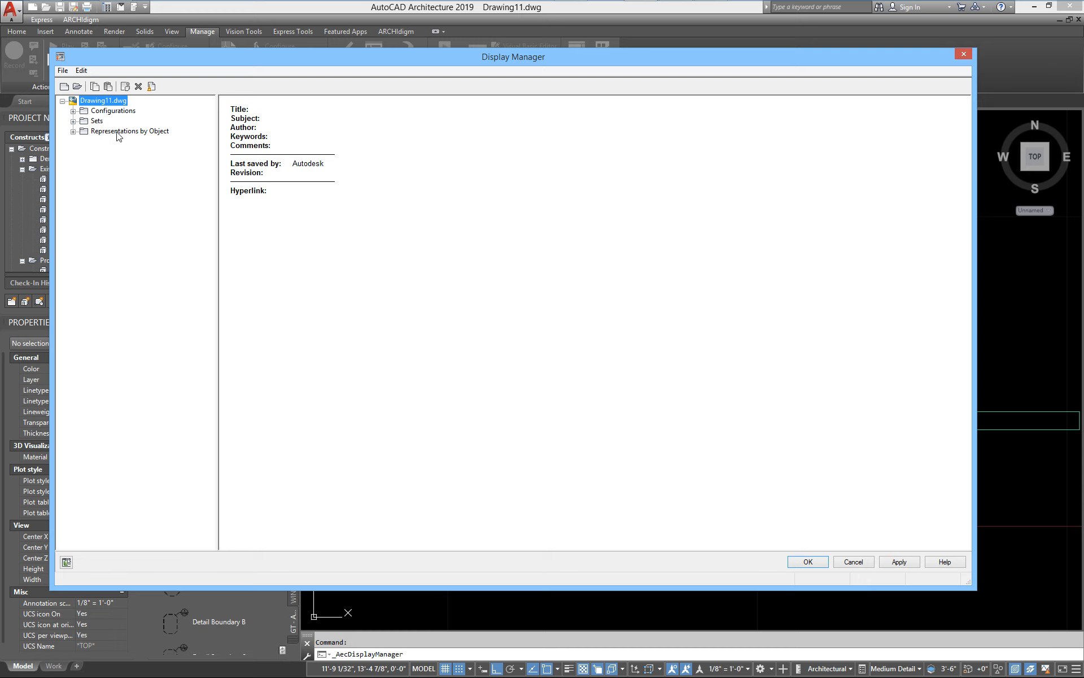
left_click(73, 132)
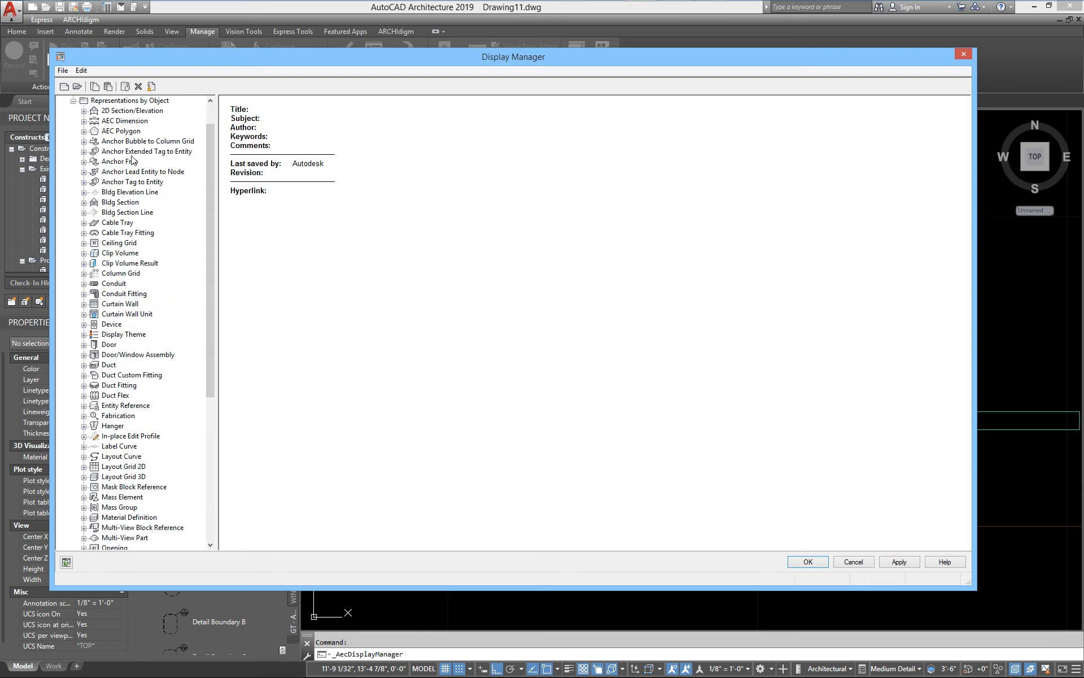
left_click_drag(209, 363, 206, 455)
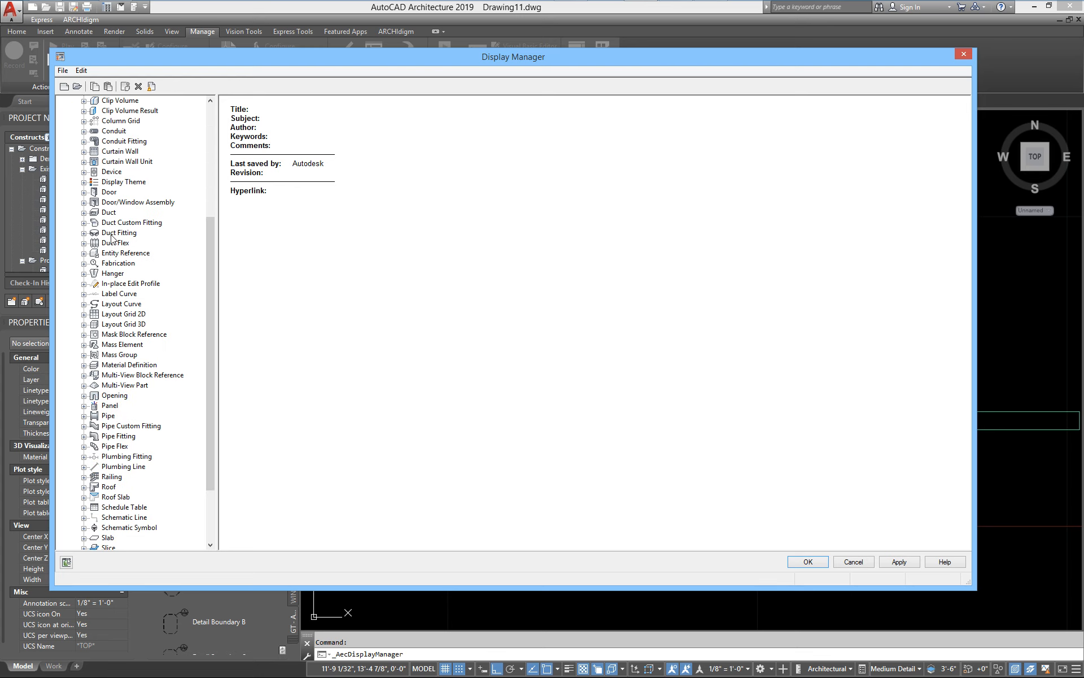
left_click(109, 194)
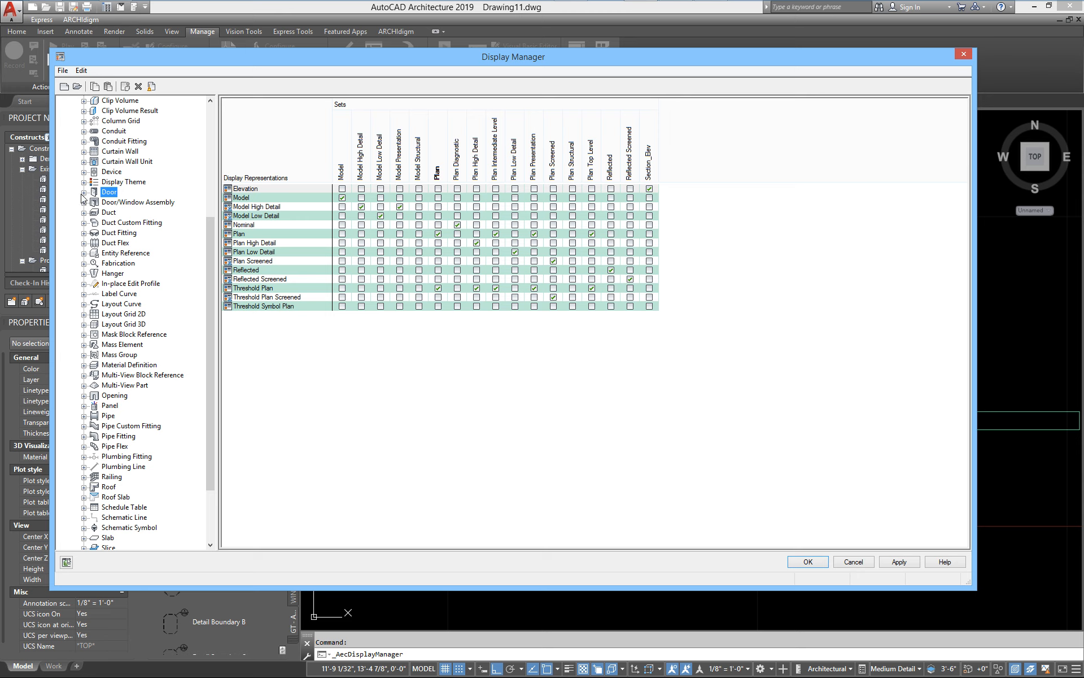
left_click(84, 192)
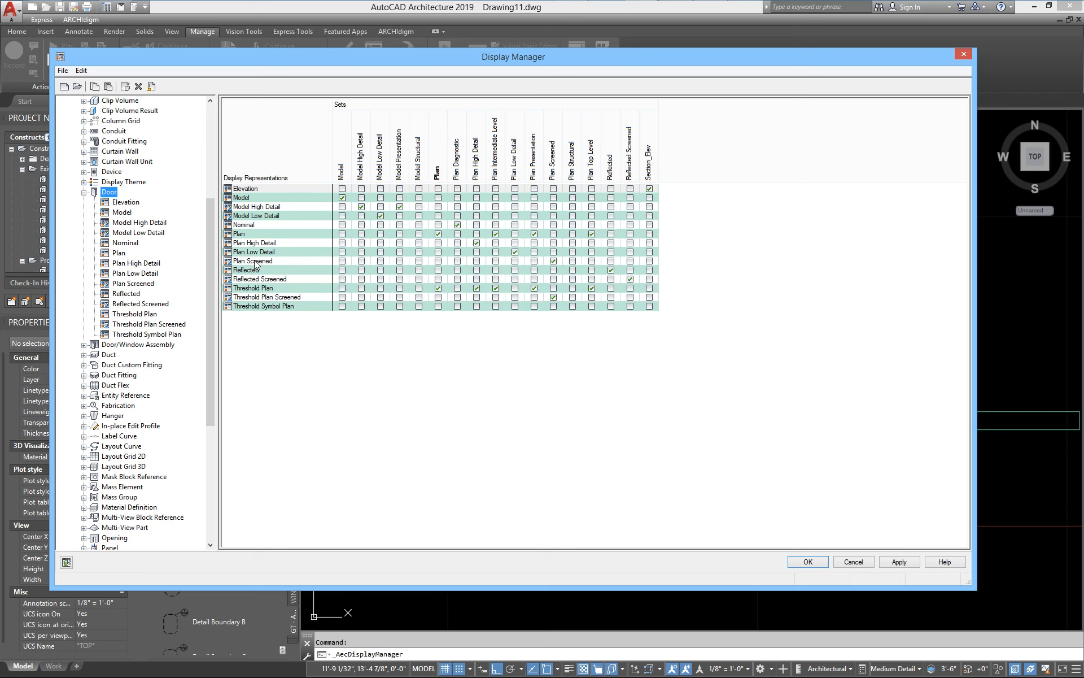
Step: Examine which sets use the door's Plan High Detail, Plan Low Detail and Threshold Plan representations
left_click(247, 244)
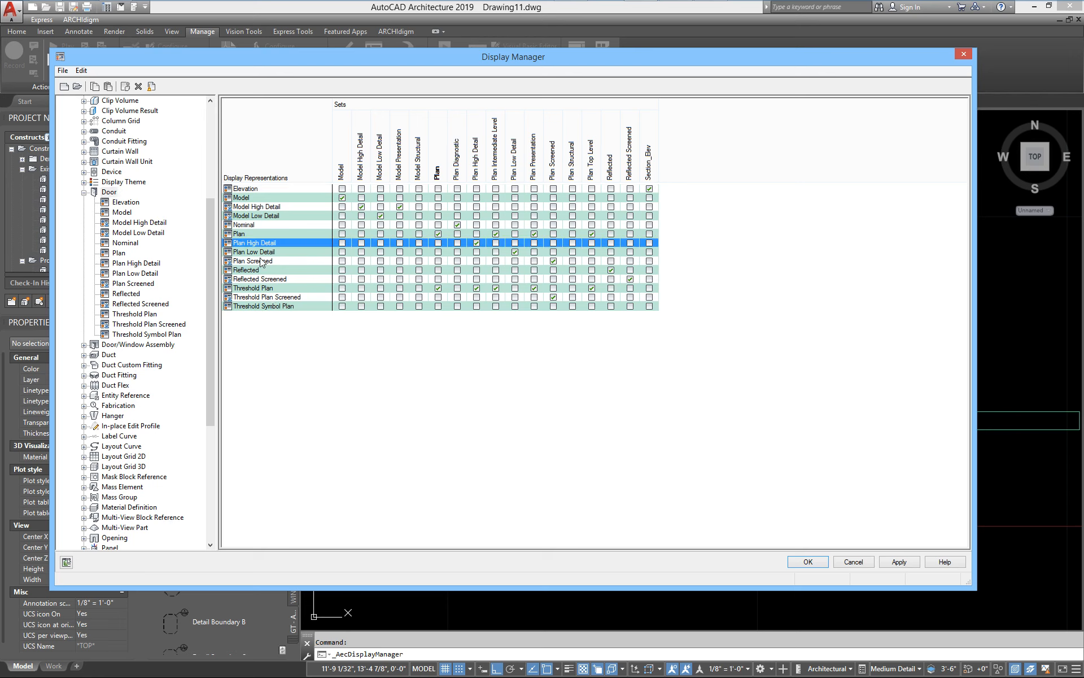
left_click(257, 252)
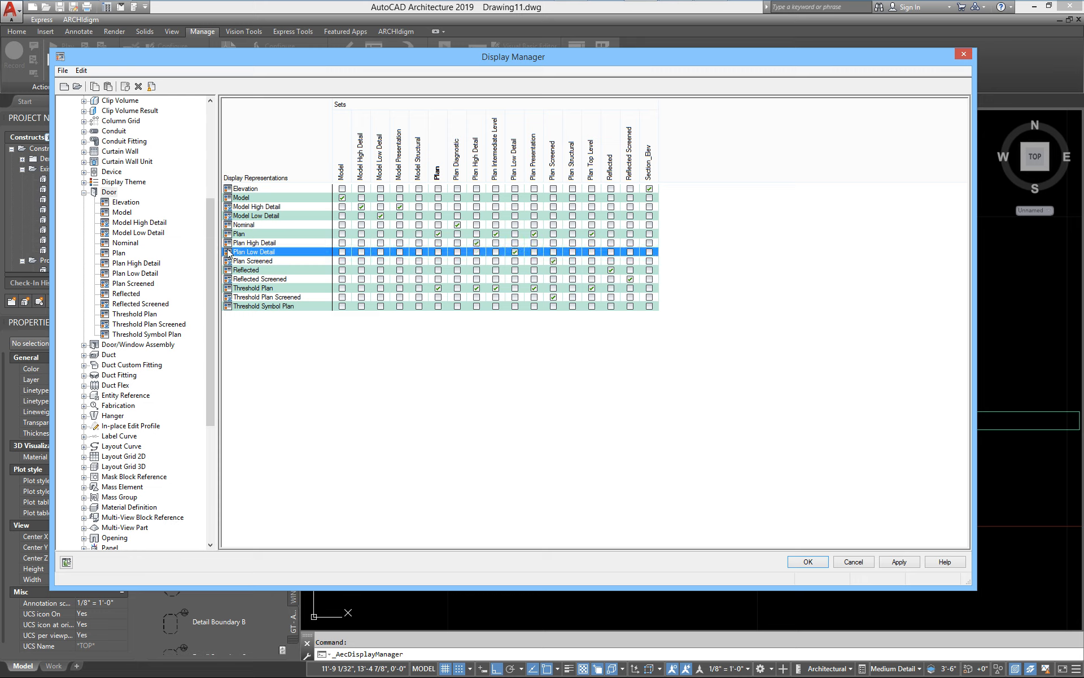
left_click(231, 244)
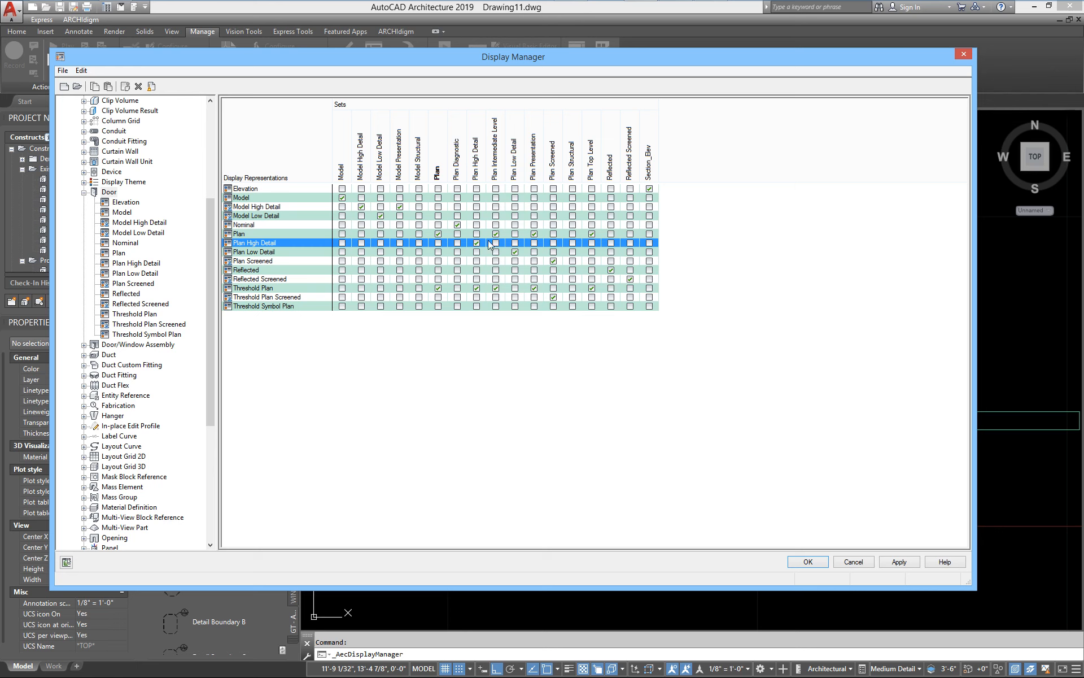
left_click(241, 253)
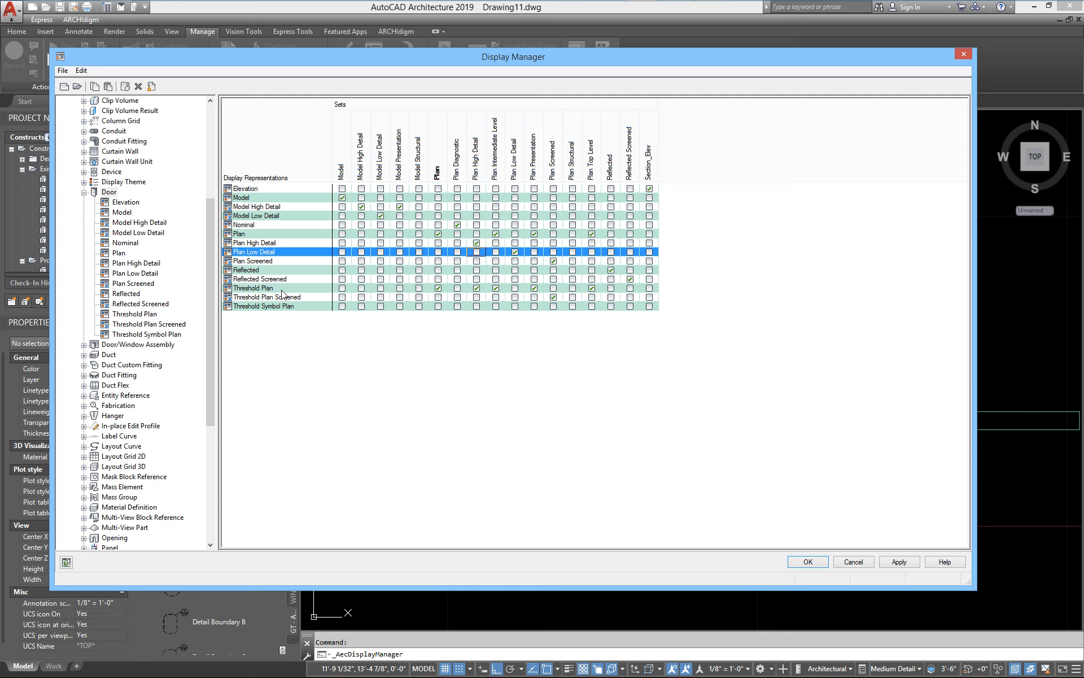
left_click(271, 289)
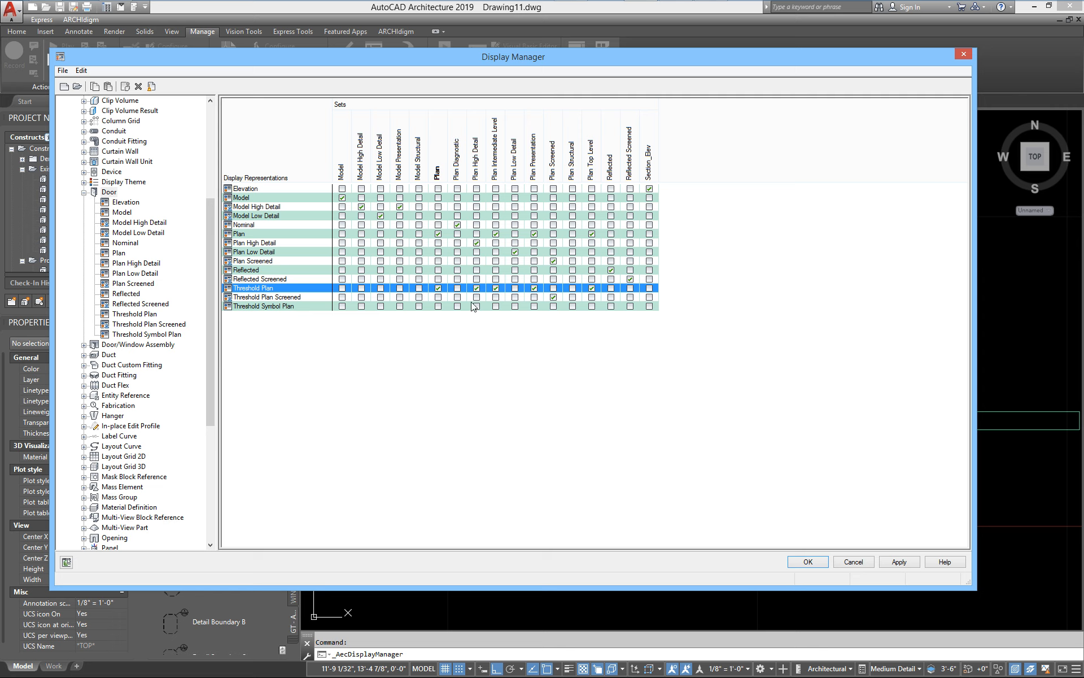
Step: Make the Threshold A and Threshold B components visible in the door's Threshold Plan representation and accept the Display Manager changes
double_click(267, 291)
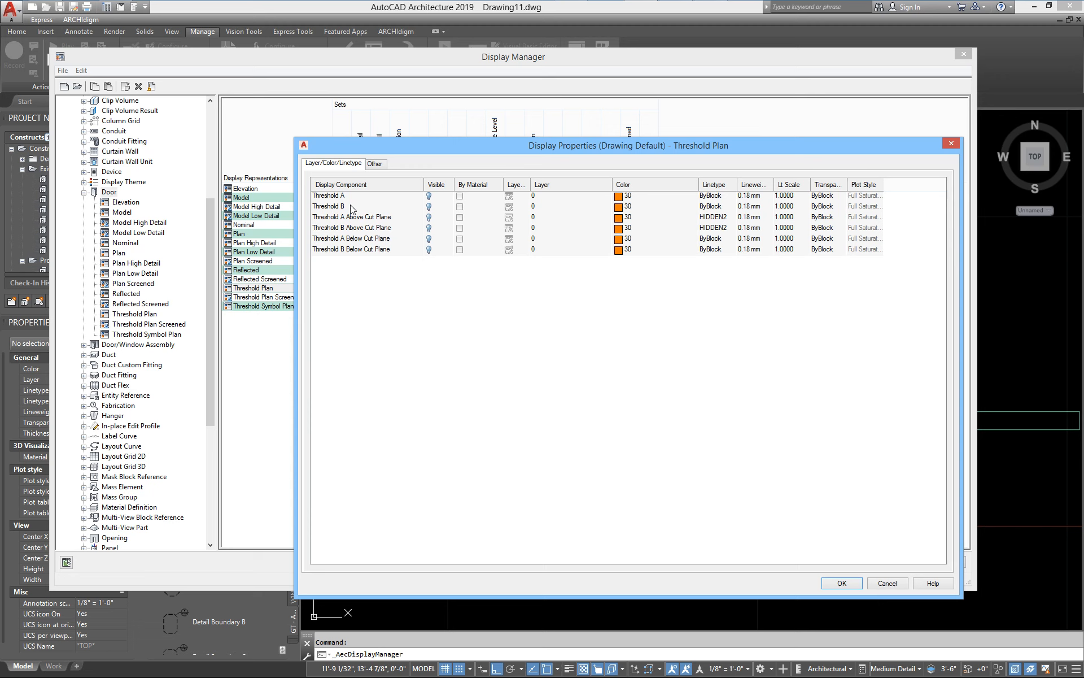
left_click(429, 196)
left_click(429, 207)
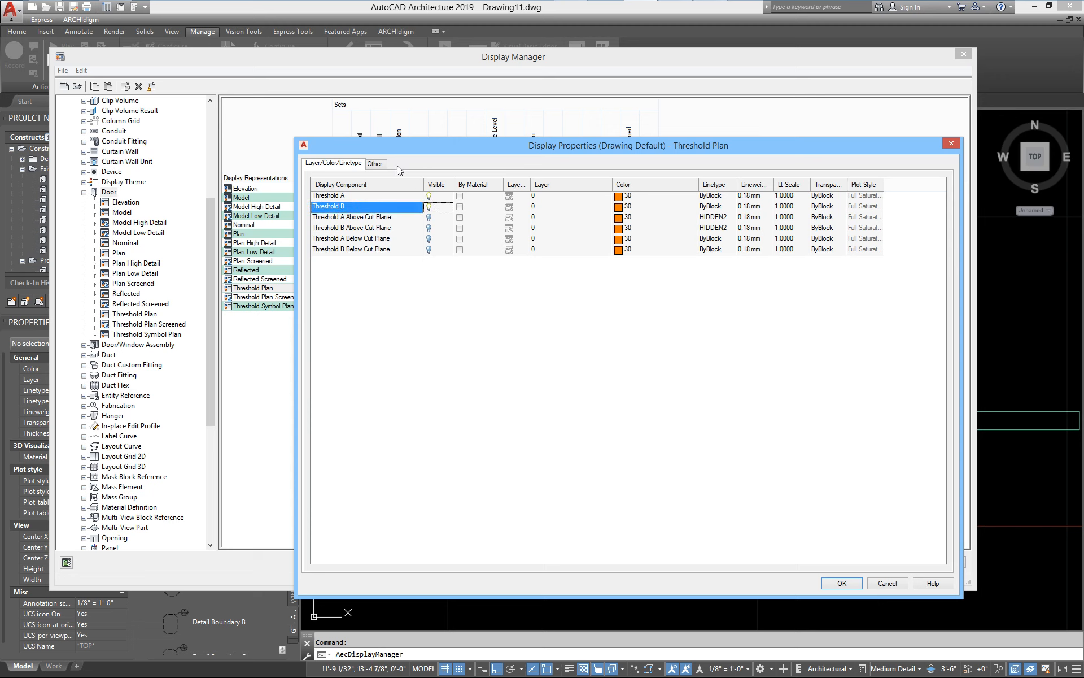
left_click(376, 163)
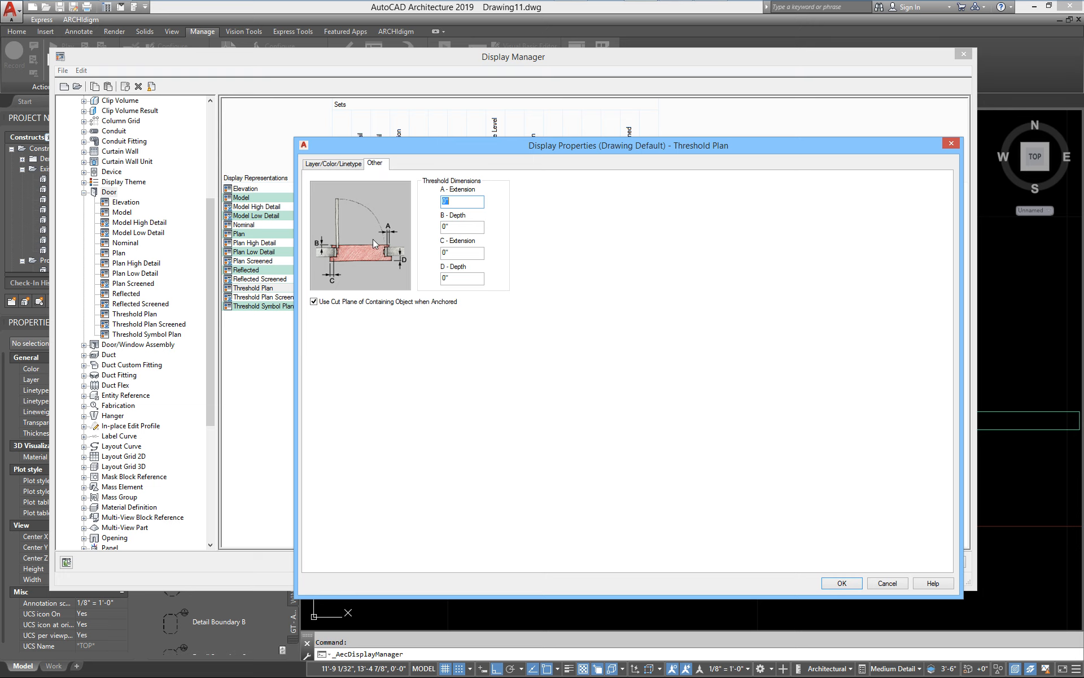
left_click(319, 165)
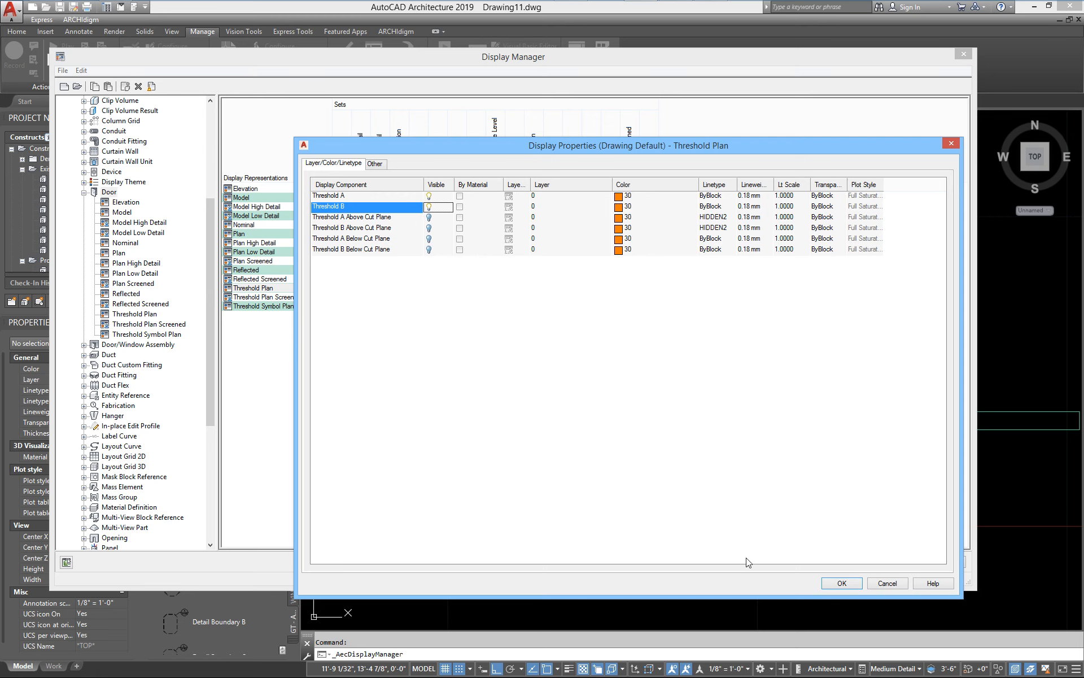
left_click(842, 583)
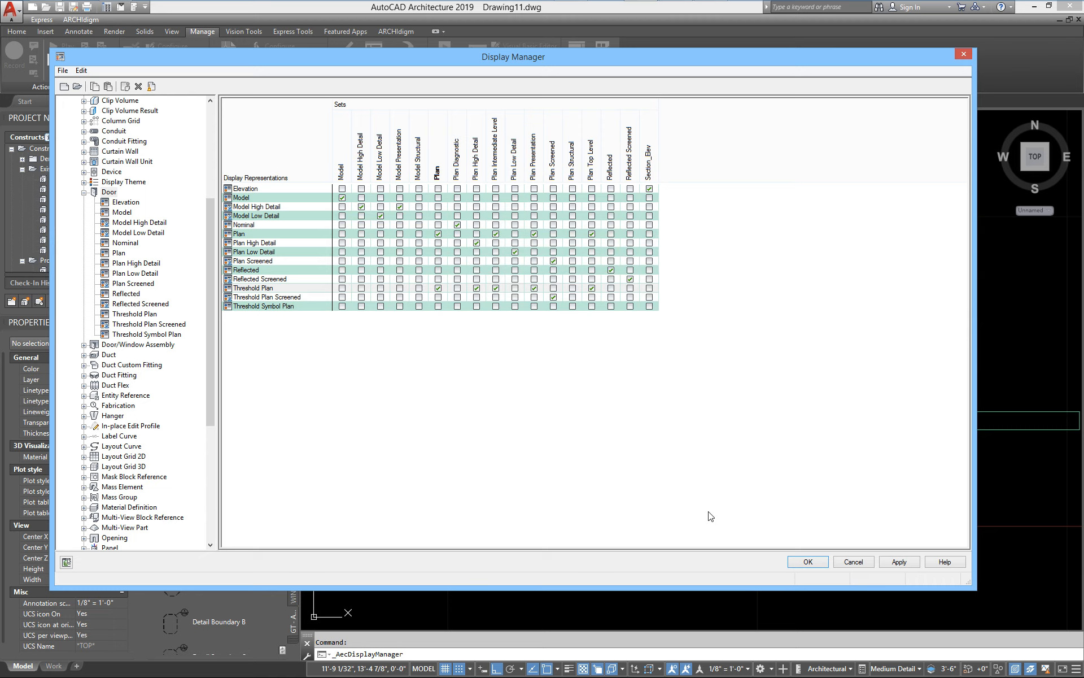
left_click(900, 561)
left_click(808, 562)
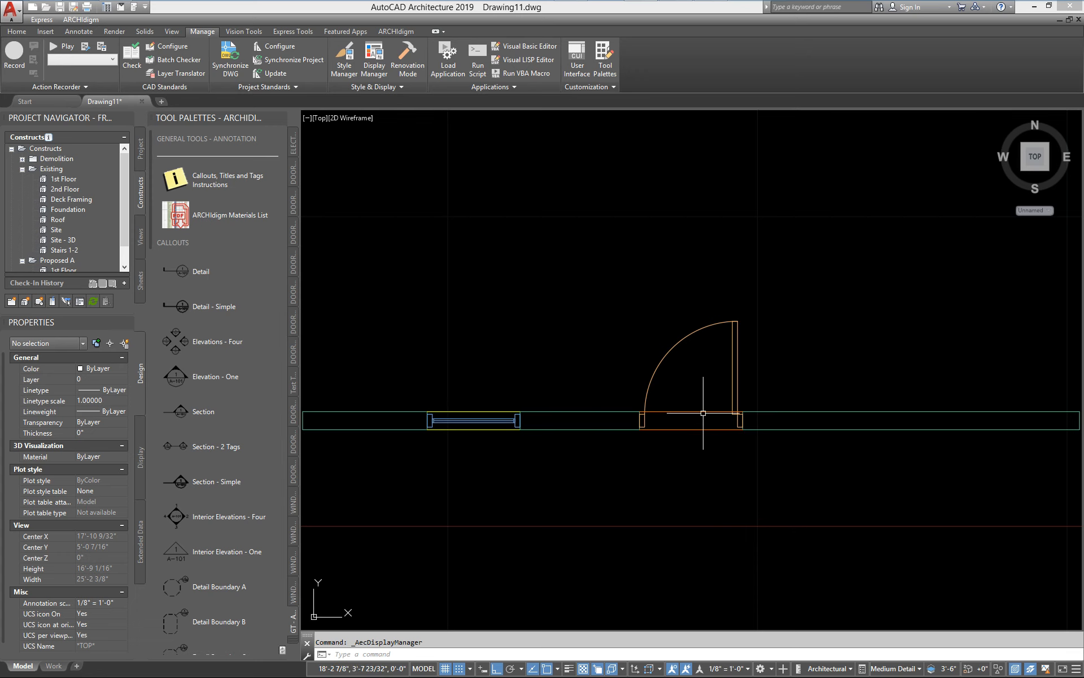
Step: Compare the door's threshold lines in plan under the High Detail, Low Detail and Medium Detail configurations
left_click(883, 669)
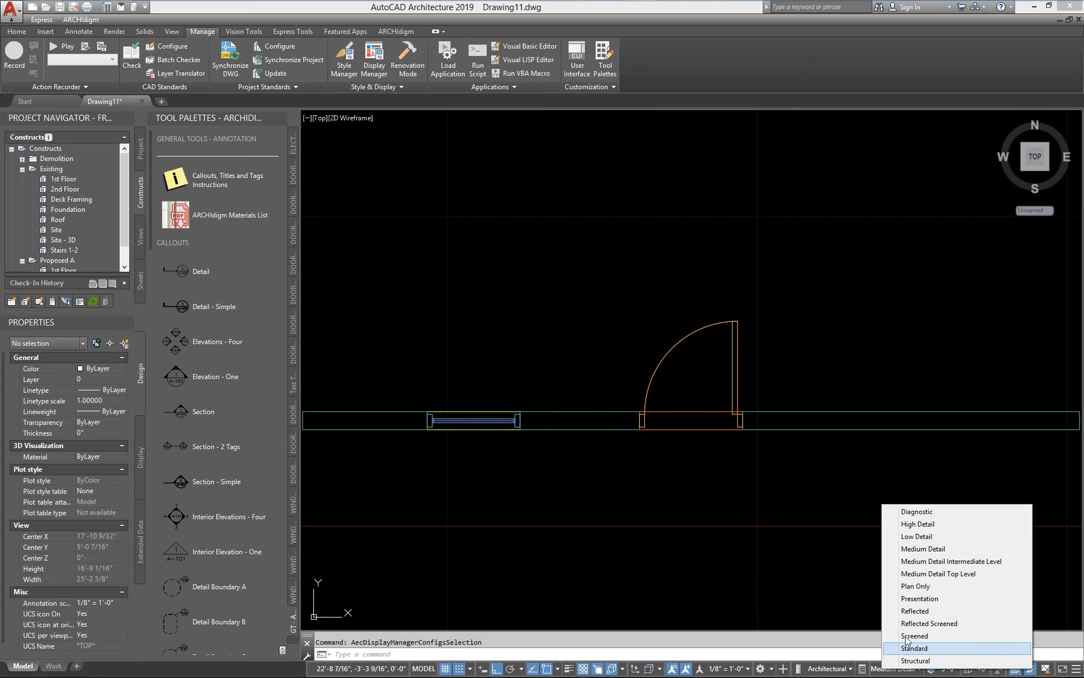
left_click(924, 526)
left_click(903, 668)
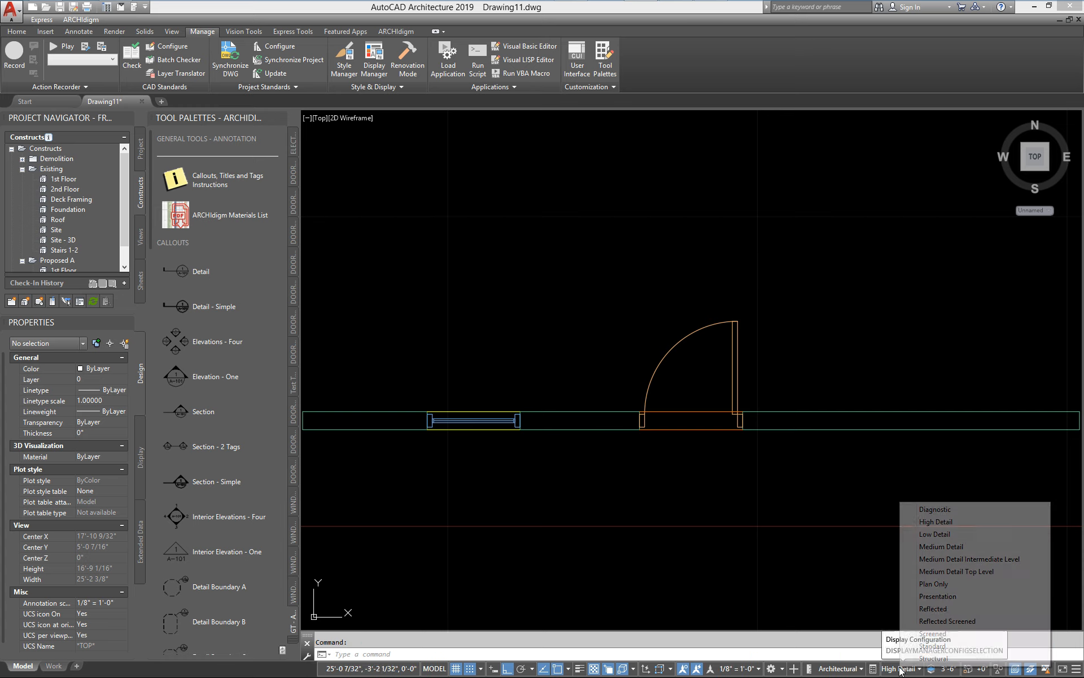
left_click(934, 534)
left_click(902, 669)
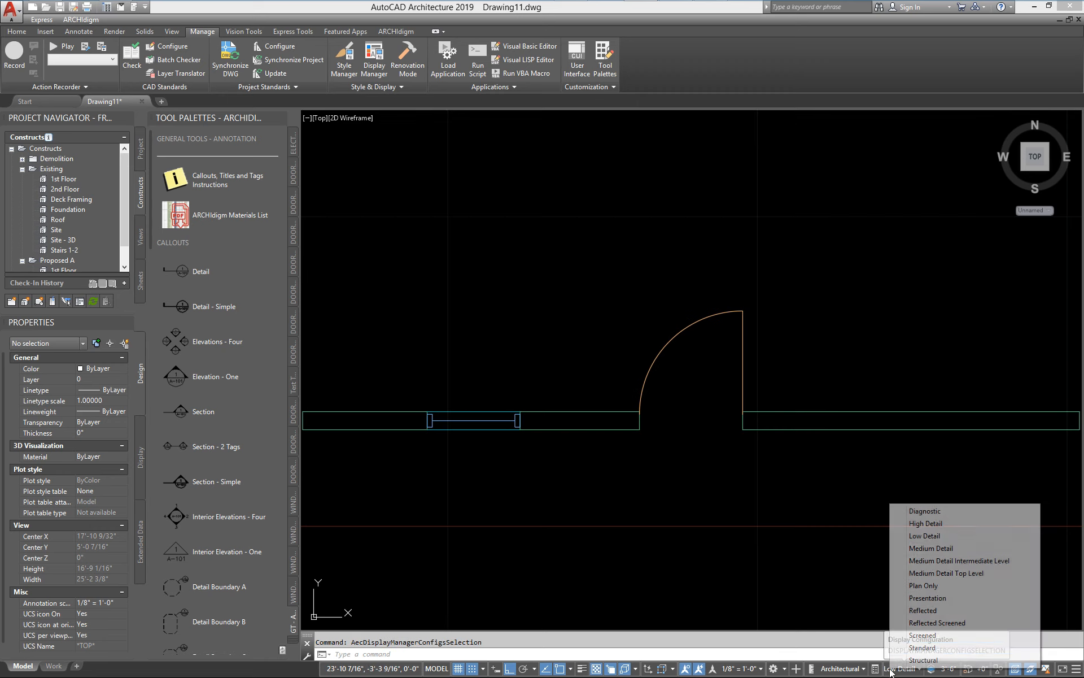
left_click(932, 547)
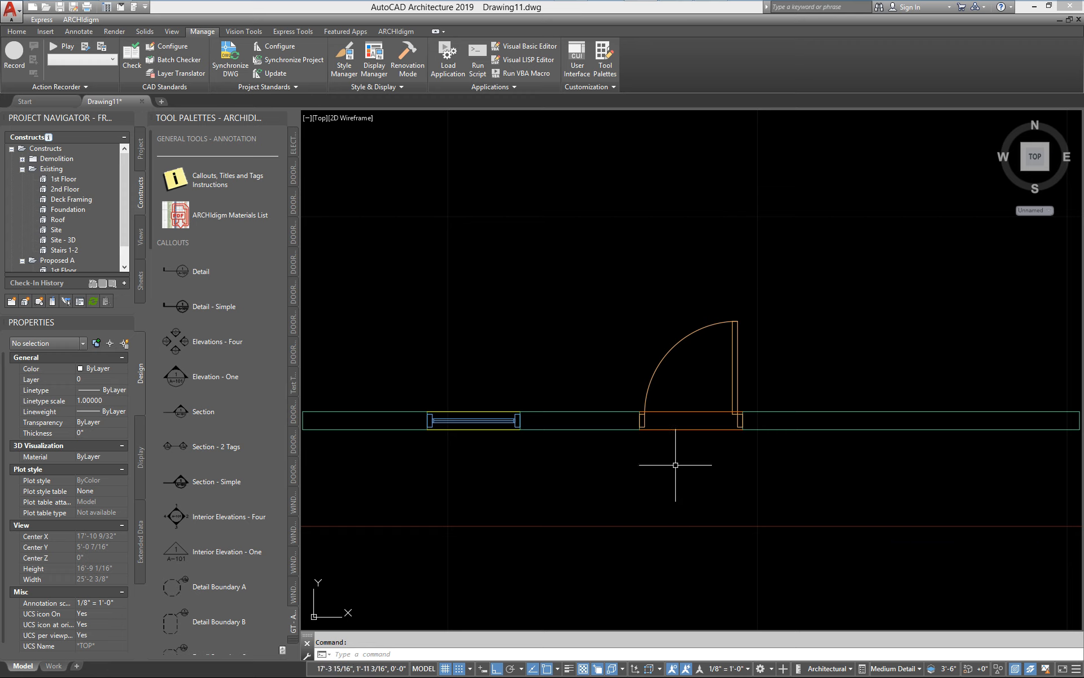
Step: Remove the door's Threshold Plan representation from the Plan set in the Display Manager and accept the change
left_click(374, 61)
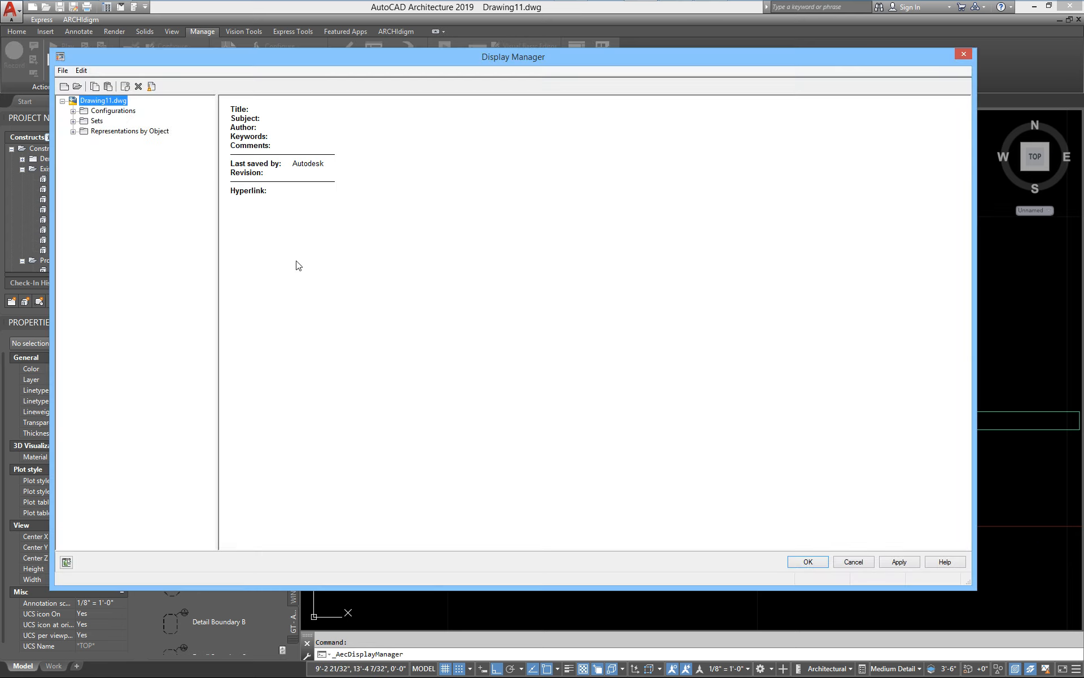
left_click(72, 132)
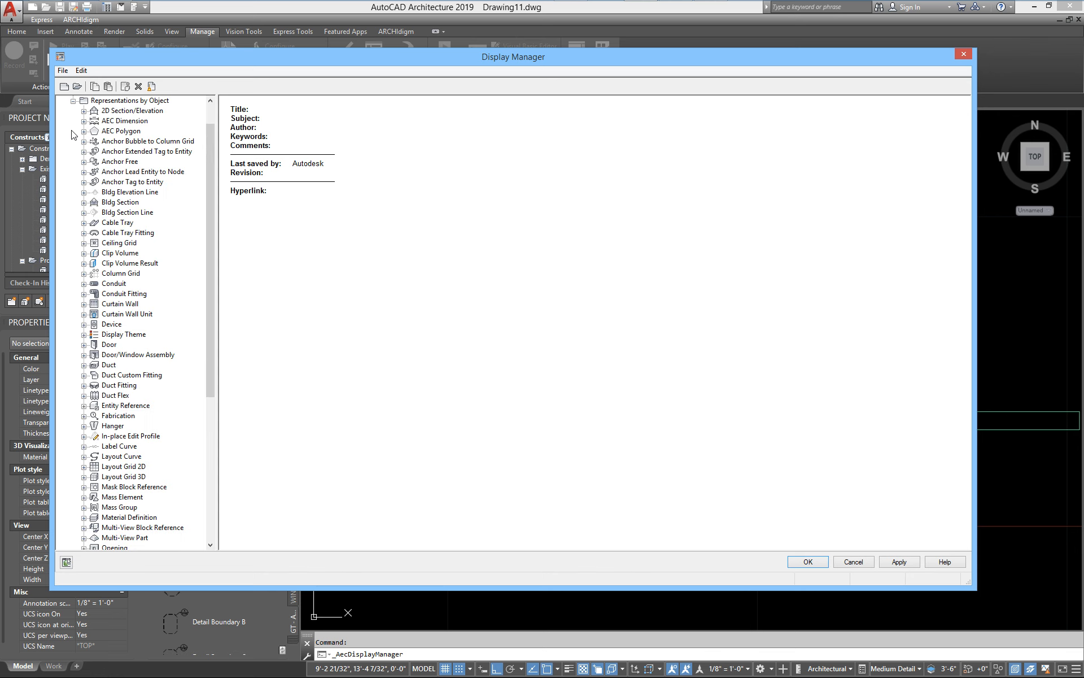
left_click(109, 345)
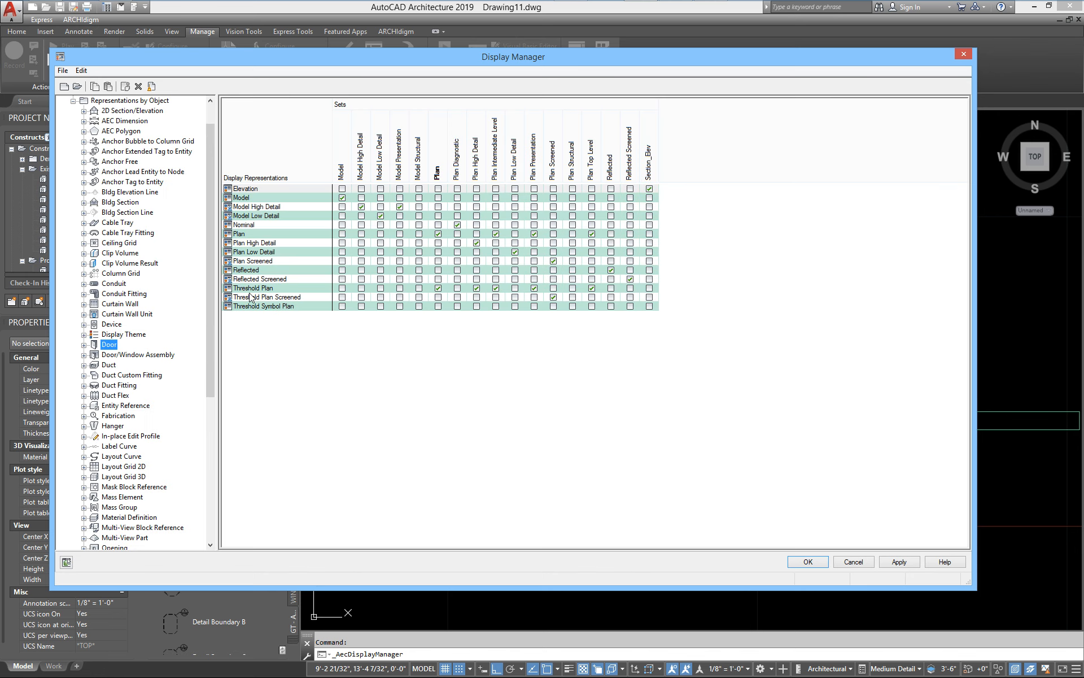
left_click(342, 197)
left_click(257, 289)
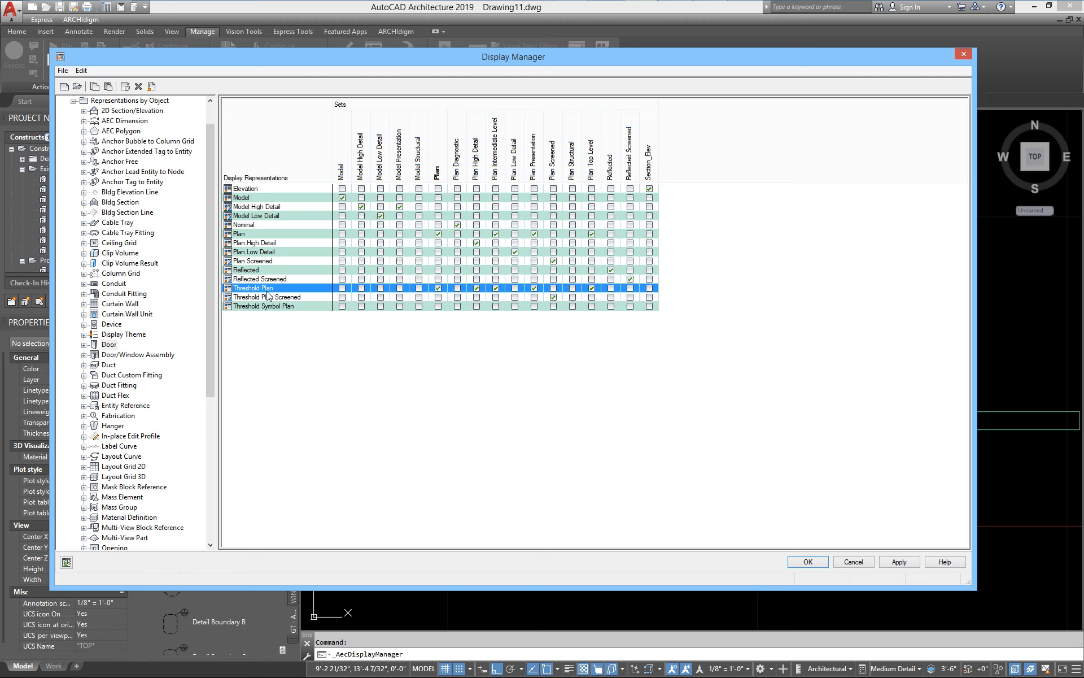
left_click(439, 289)
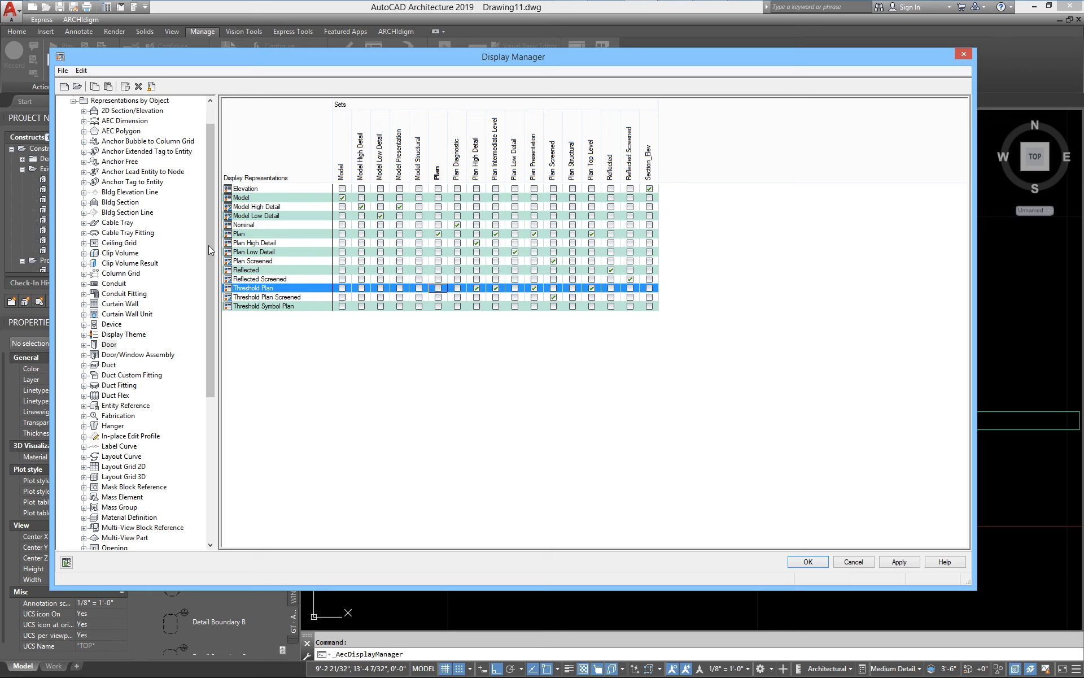
left_click(889, 560)
left_click(813, 561)
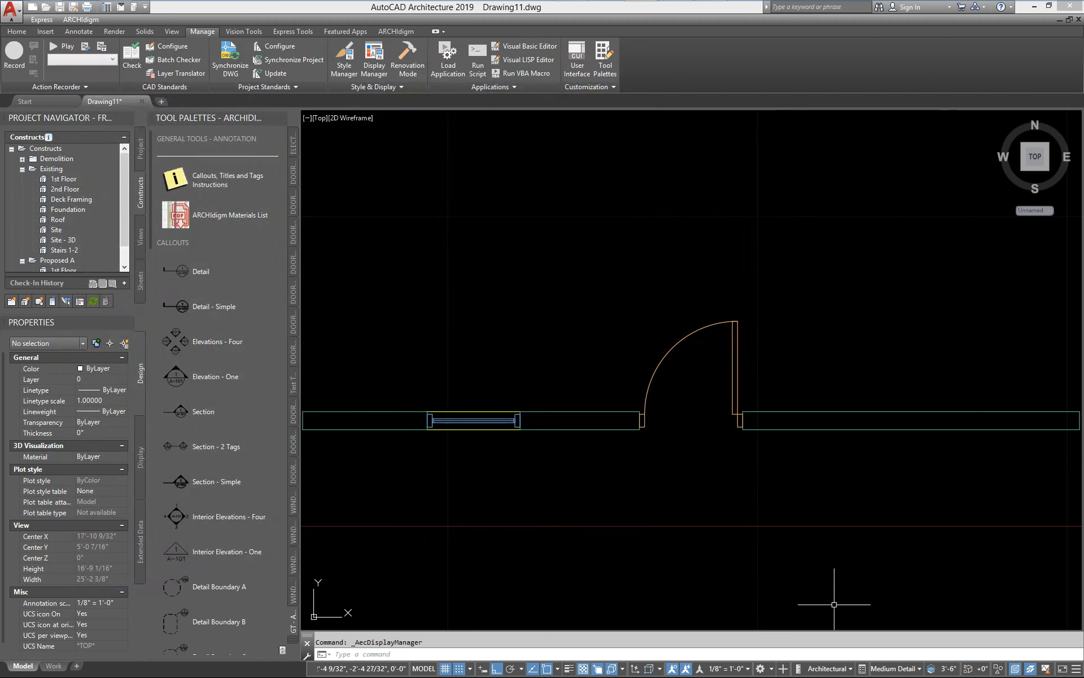
Step: Compare the door's threshold display under the High Detail, Low Detail and Medium Detail configurations, ending on High Detail
left_click(894, 668)
left_click(928, 525)
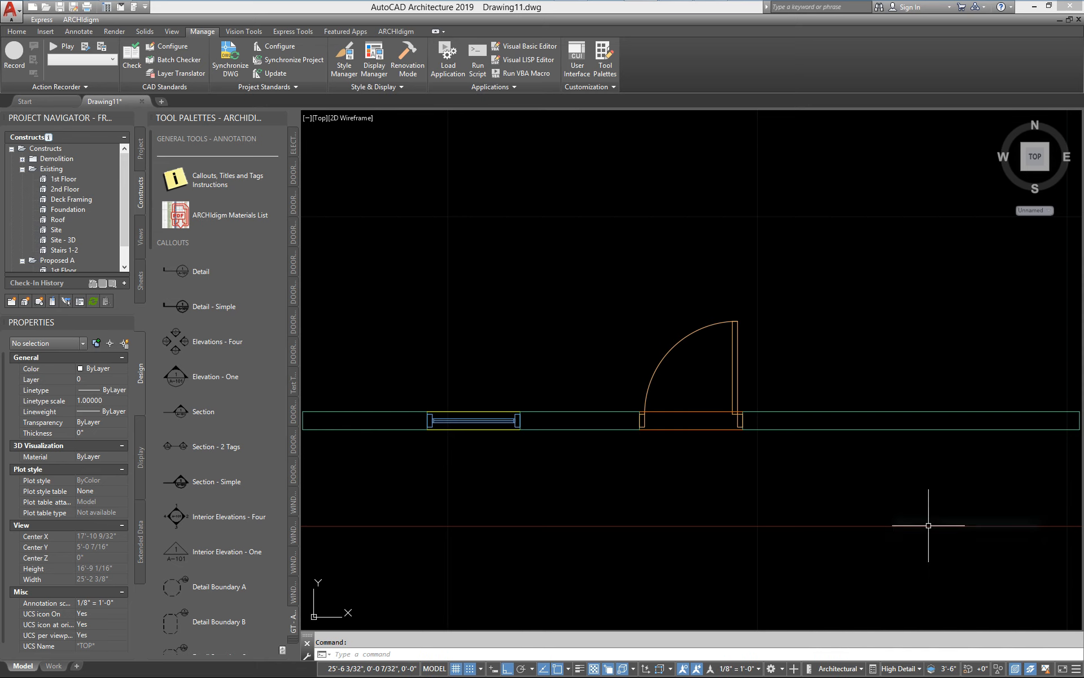
left_click(901, 668)
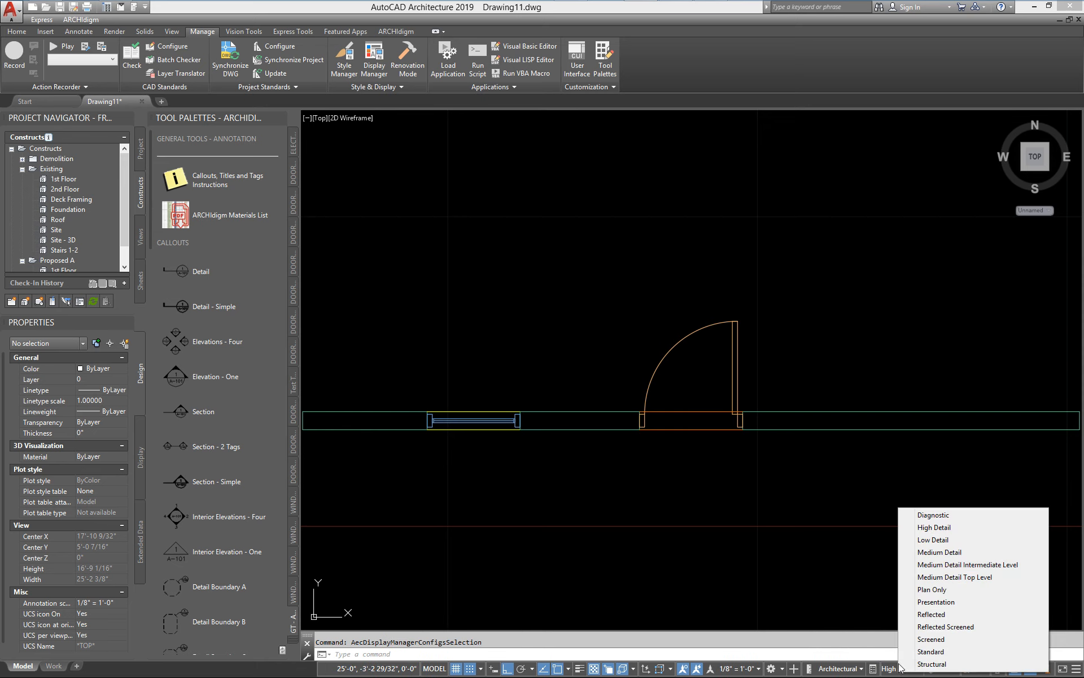
left_click(931, 542)
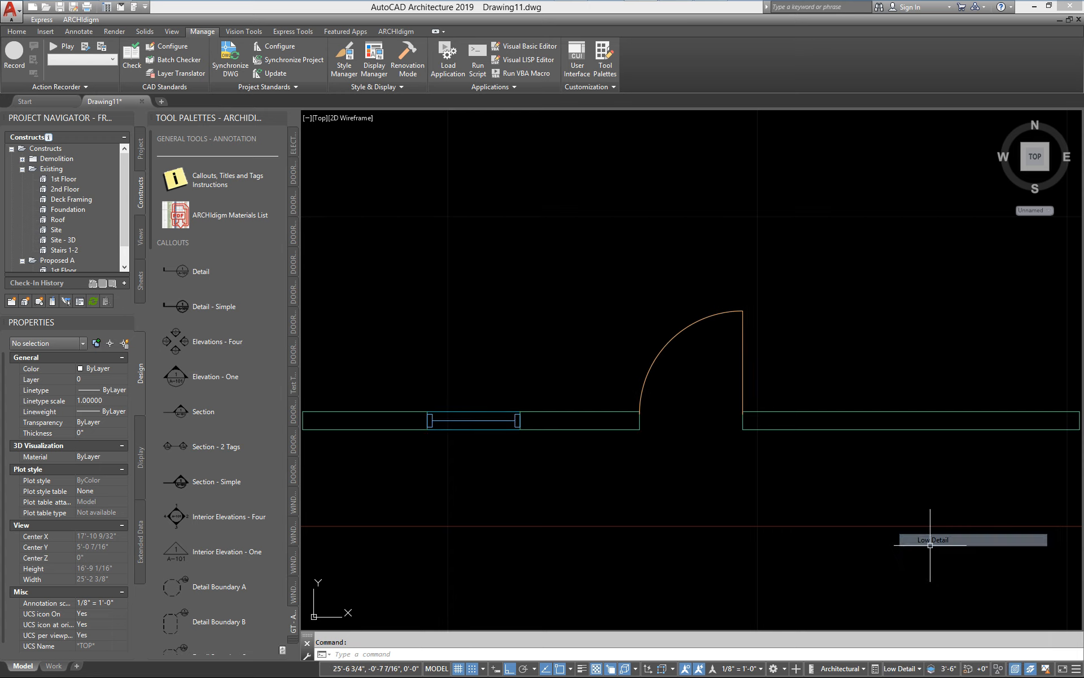
left_click(899, 668)
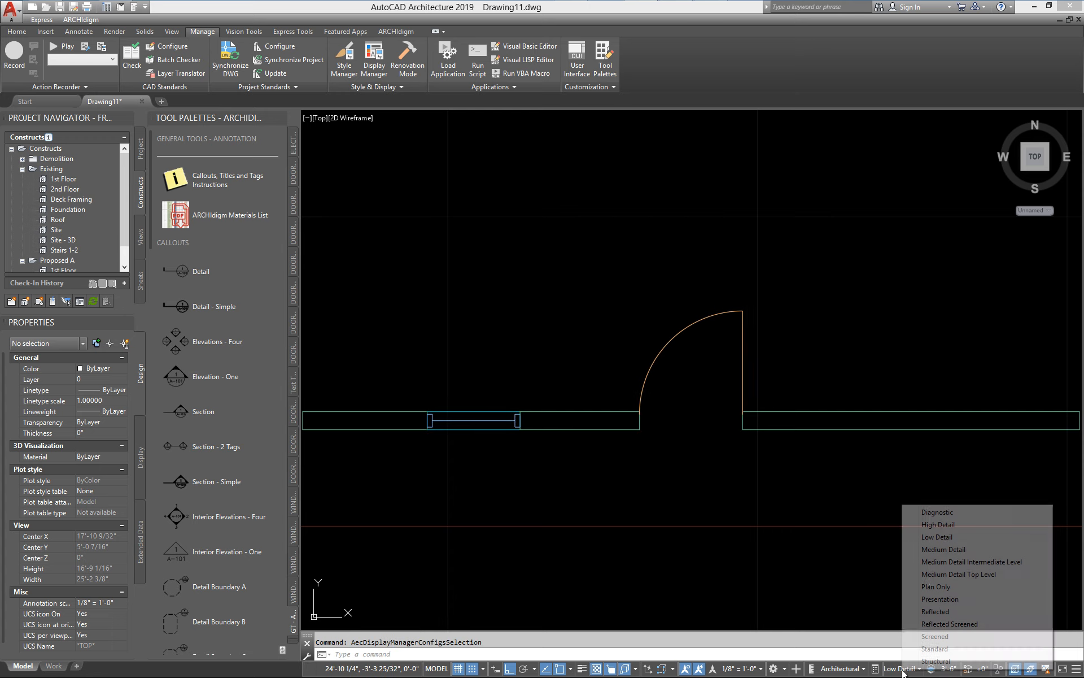
left_click(933, 549)
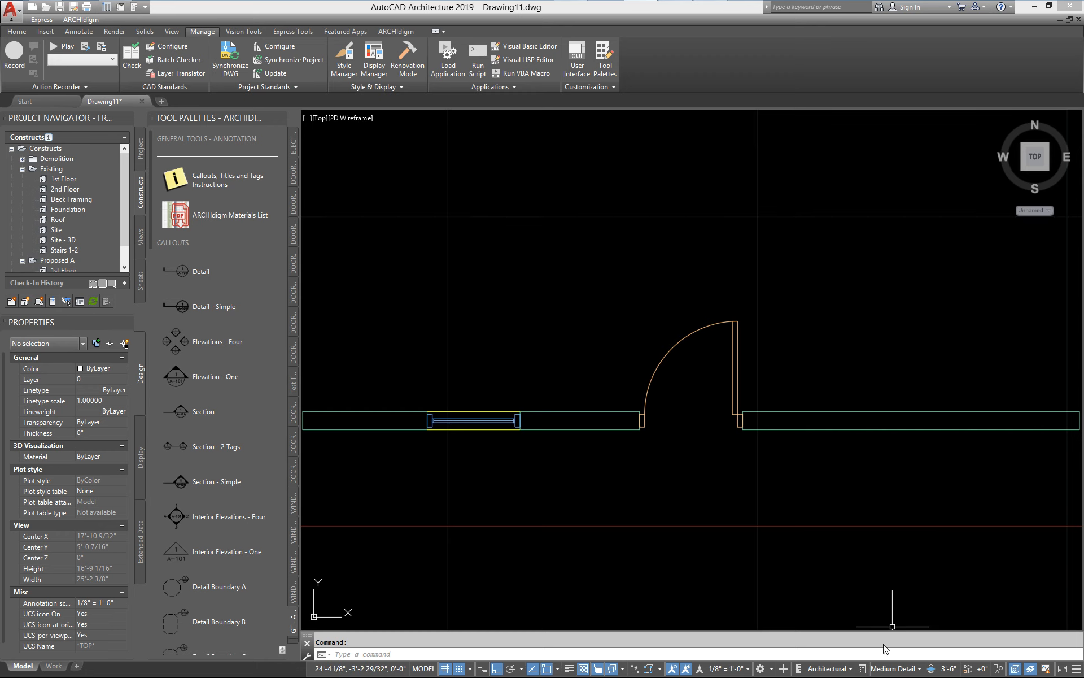
left_click(878, 669)
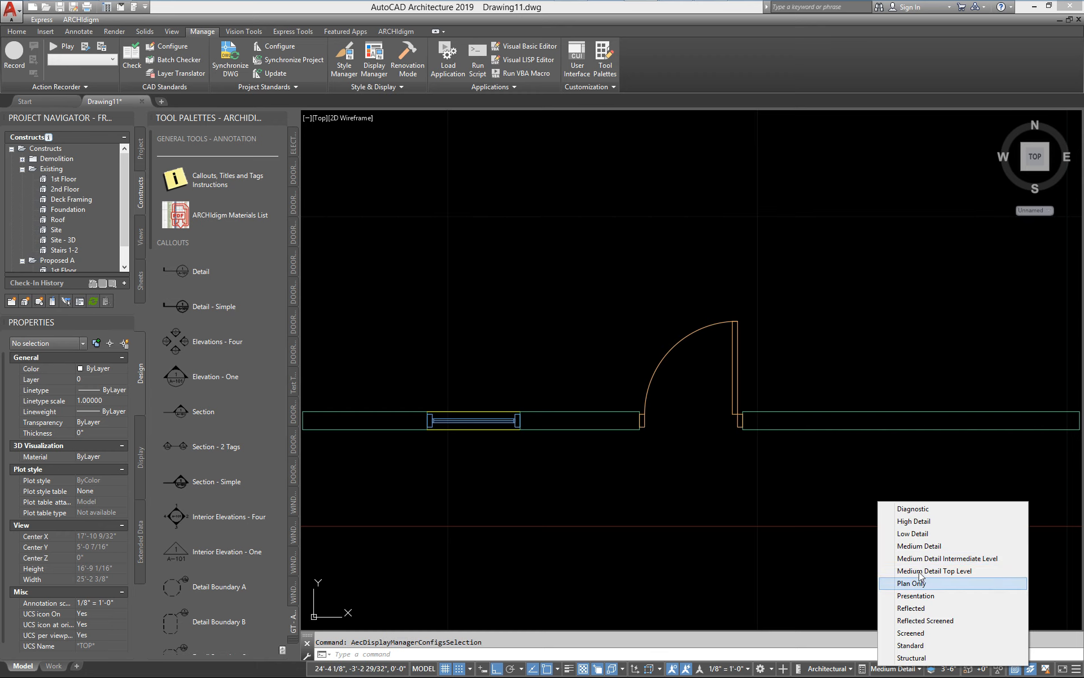
left_click(918, 521)
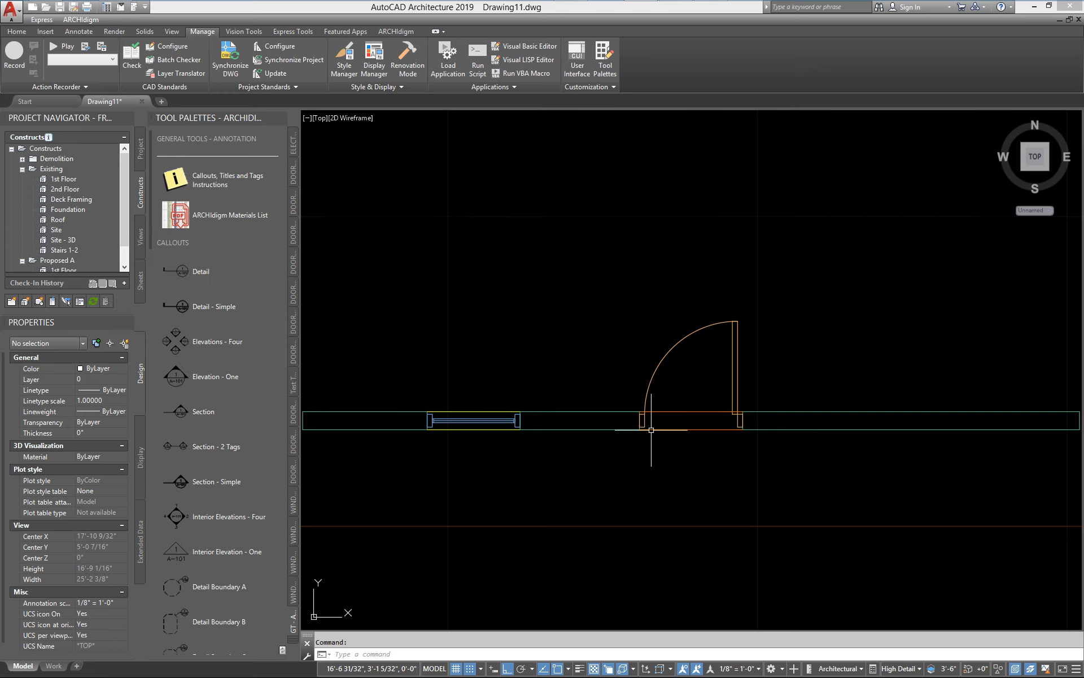
Step: Make the Stop component visible in the door's Plan High Detail representation and accept the Display Manager changes
left_click(374, 63)
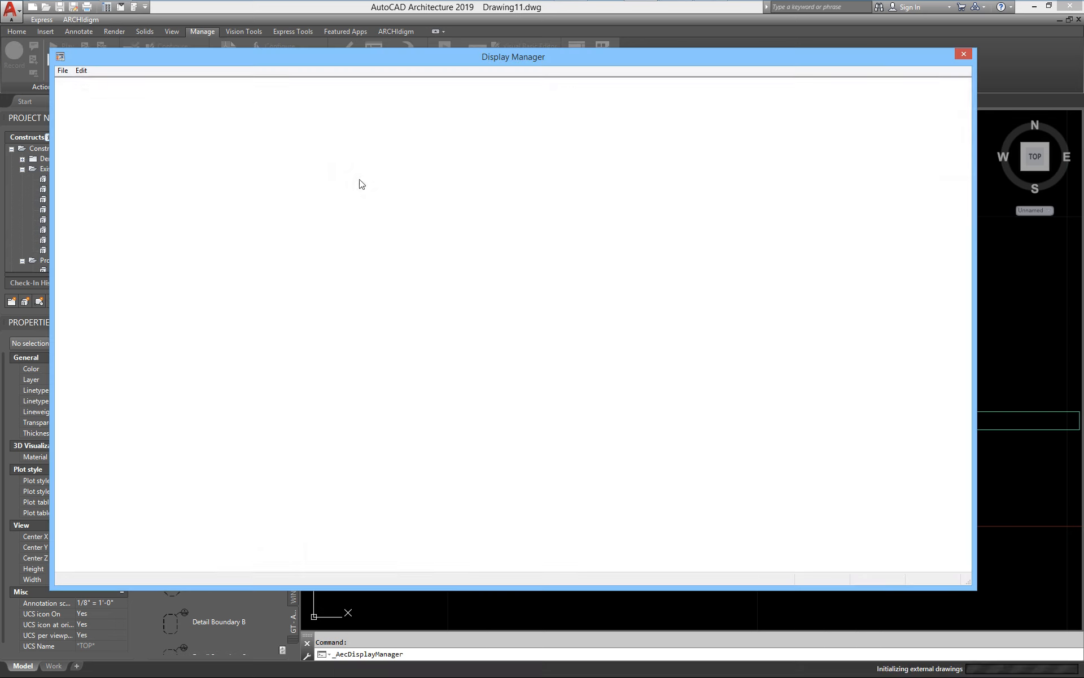
left_click(73, 131)
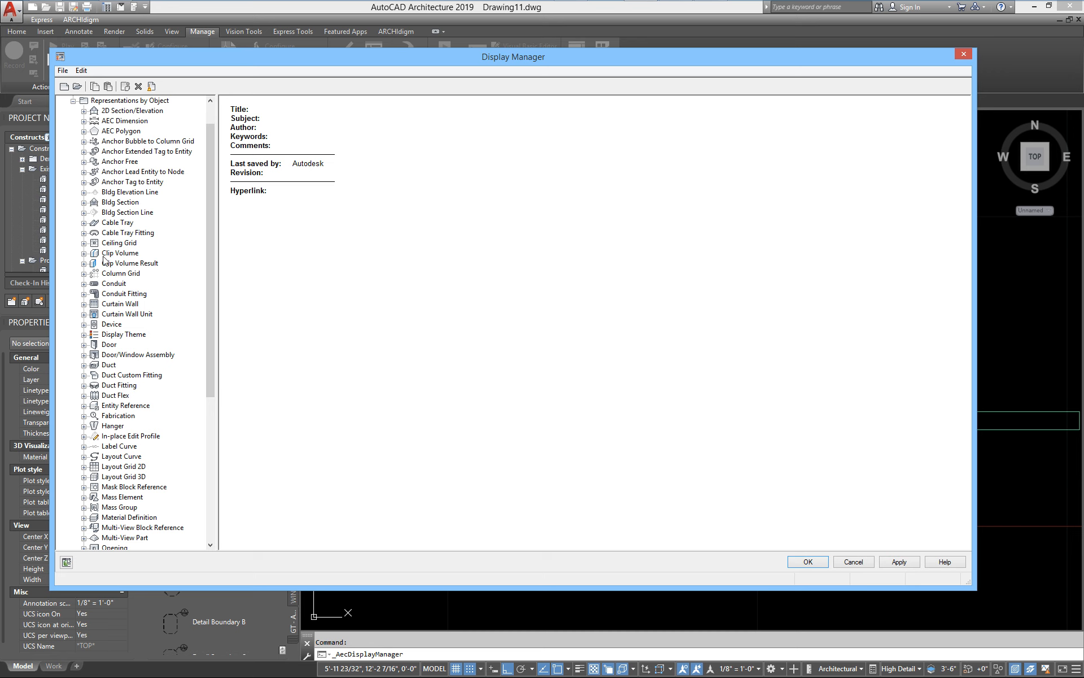
left_click(108, 345)
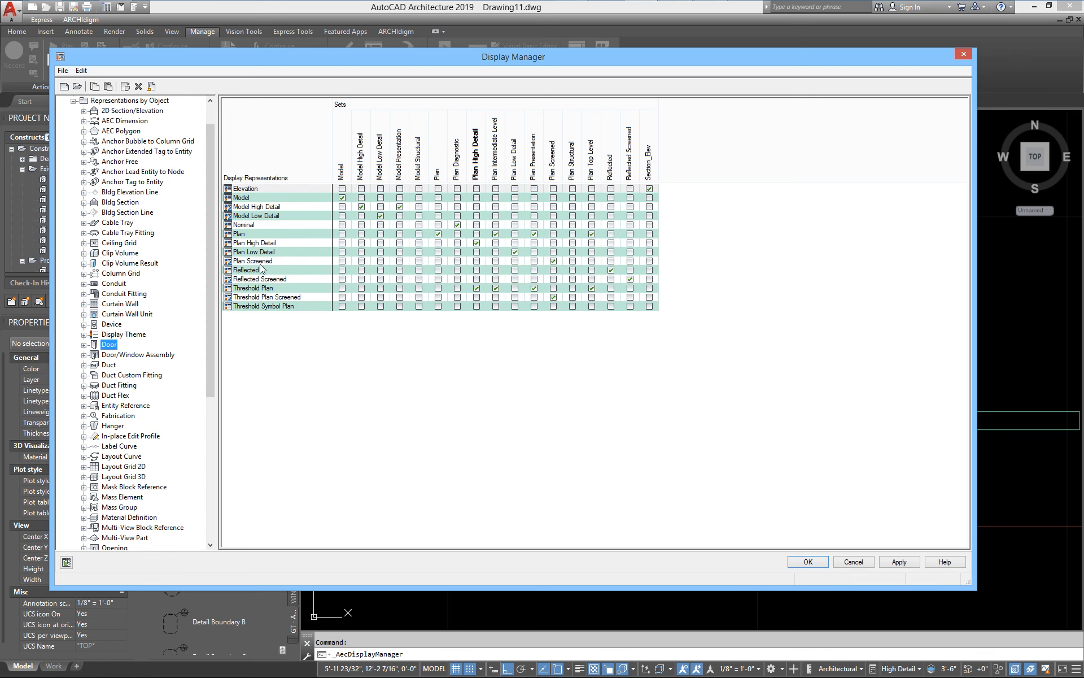
left_click(245, 244)
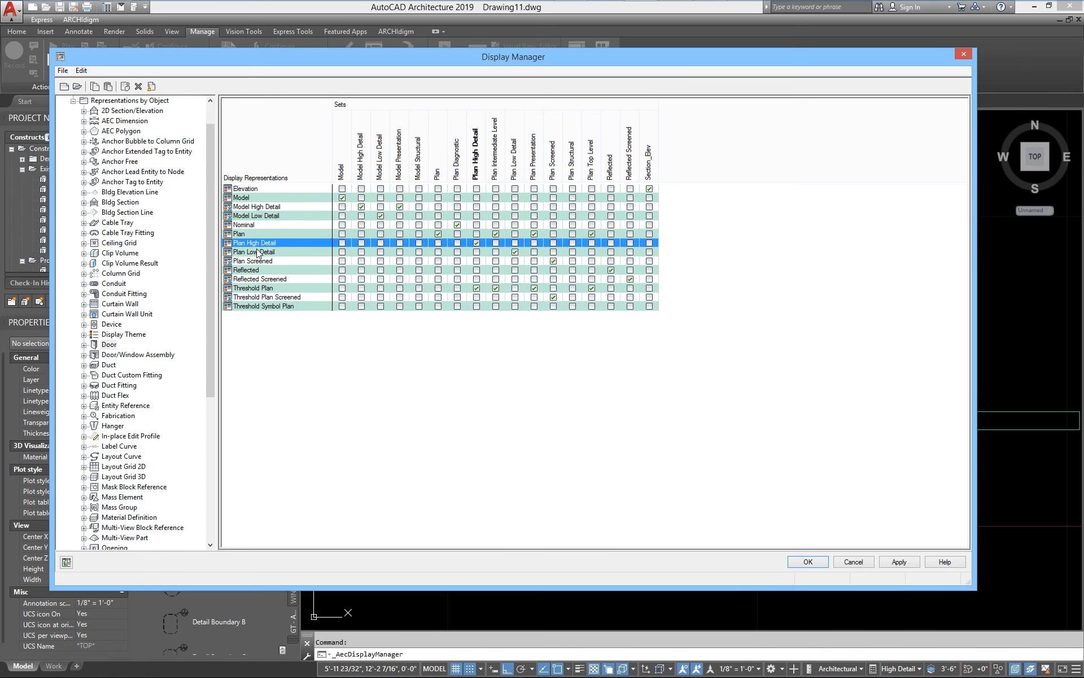
double_click(257, 243)
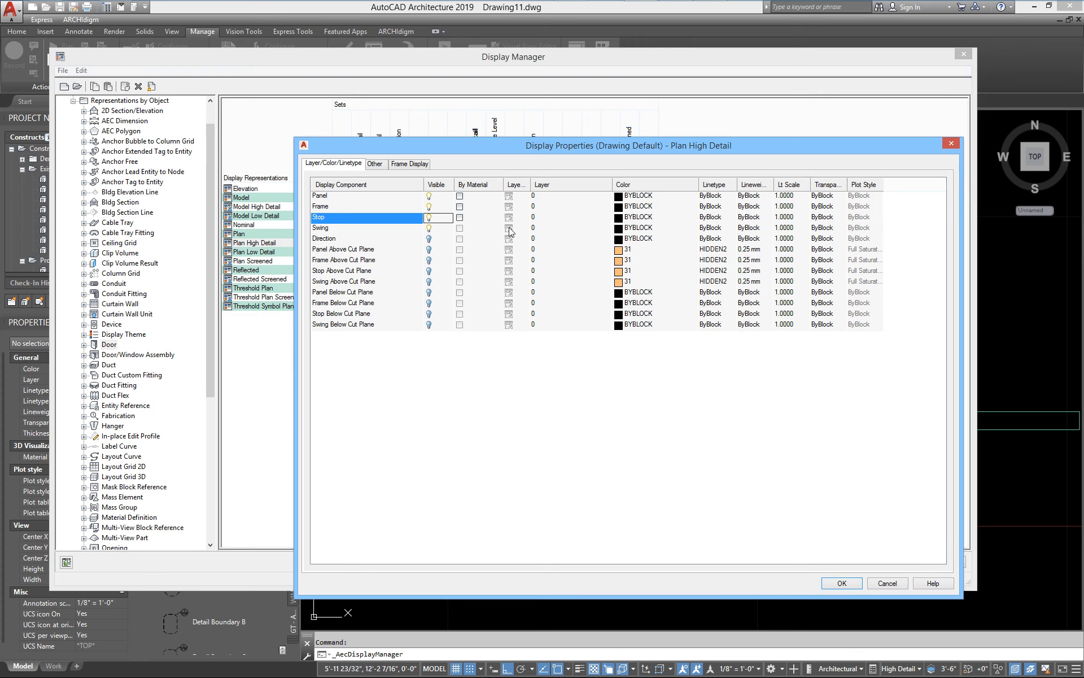
left_click(847, 582)
left_click(889, 565)
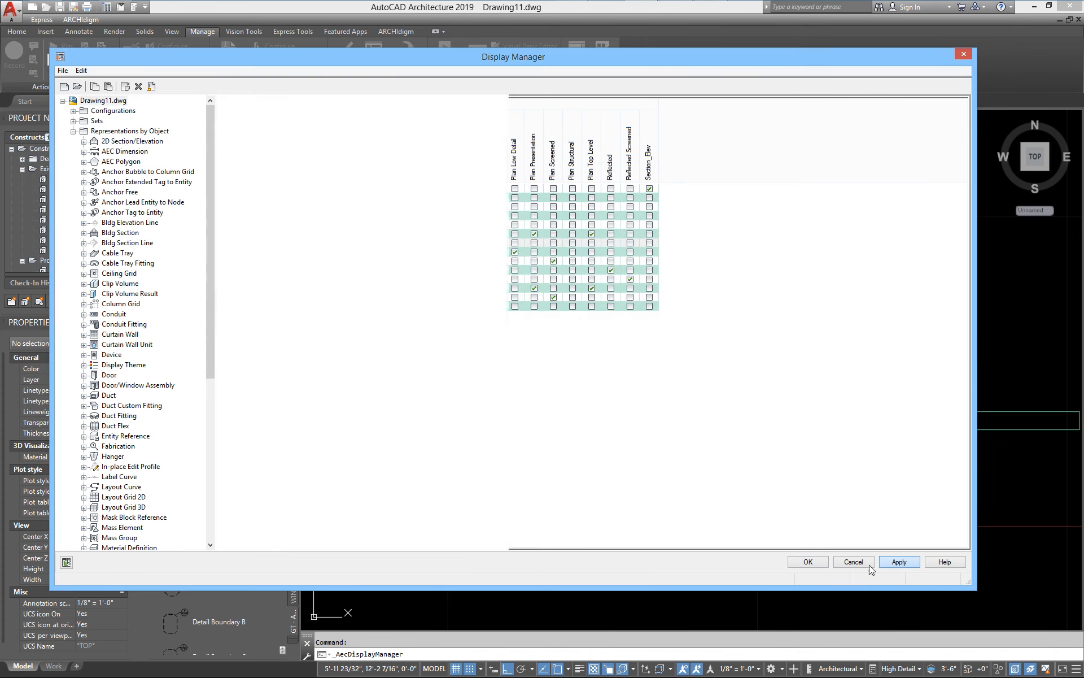
left_click(819, 564)
Step: Inspect the door's stops up close and compare them under the Medium Detail, Low Detail and High Detail configurations
scroll(757, 437, "up", 5)
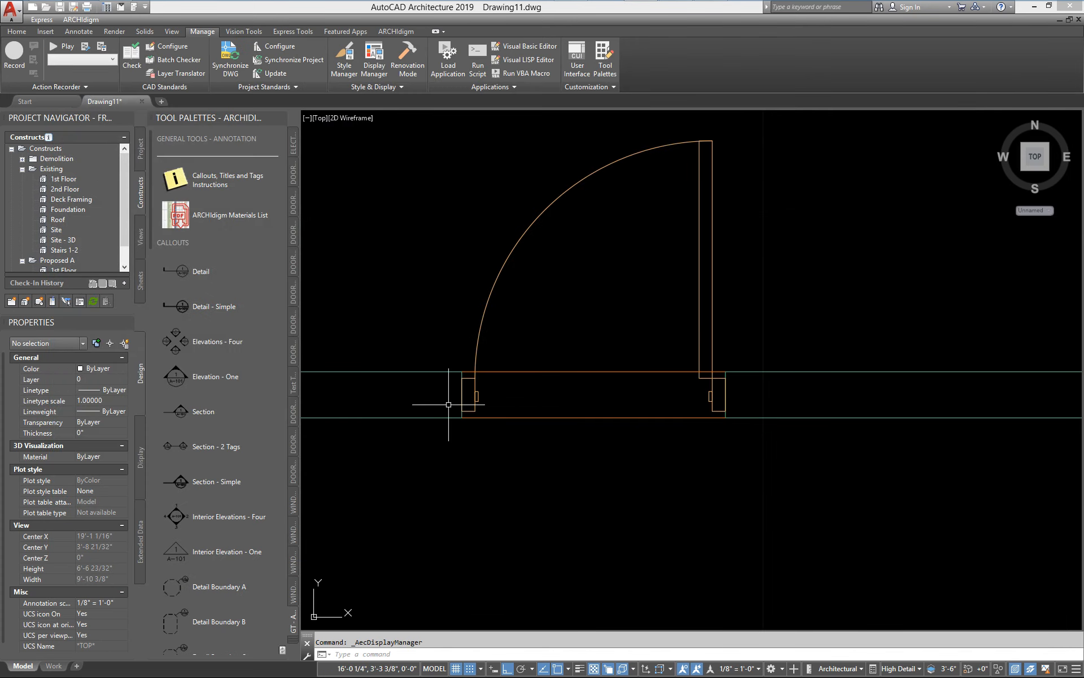
scroll(519, 370, "up", 4)
scroll(395, 452, "down", 6)
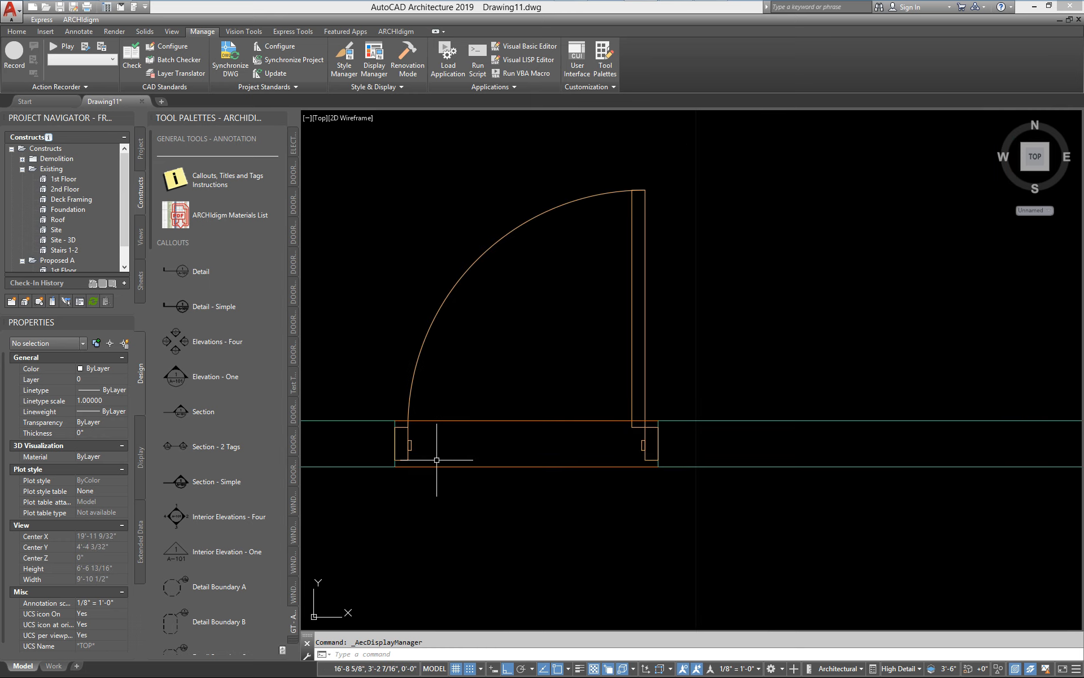
scroll(328, 469, "up", 2)
scroll(705, 428, "down", 2)
middle_click_drag(695, 438, 789, 423)
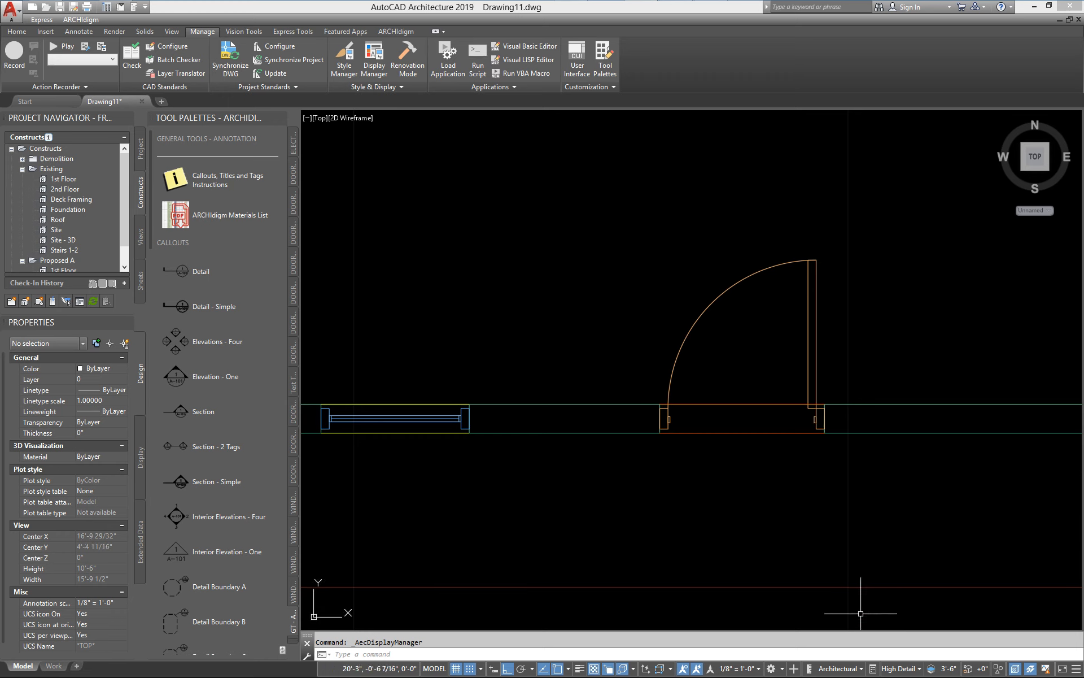
left_click(895, 669)
left_click(909, 550)
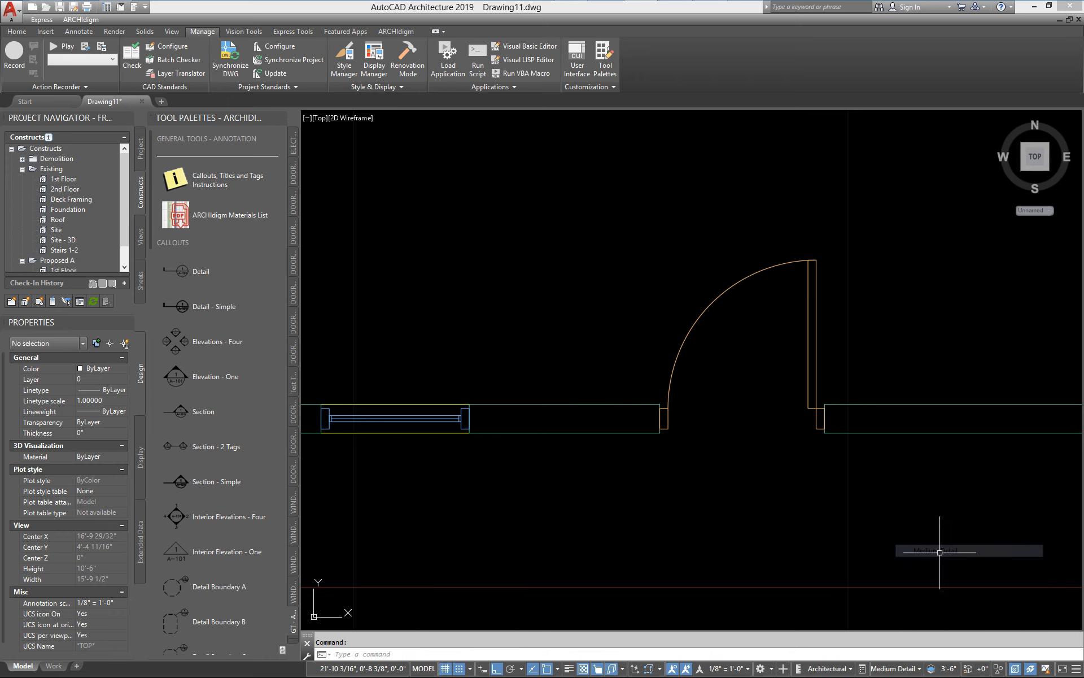
left_click(893, 668)
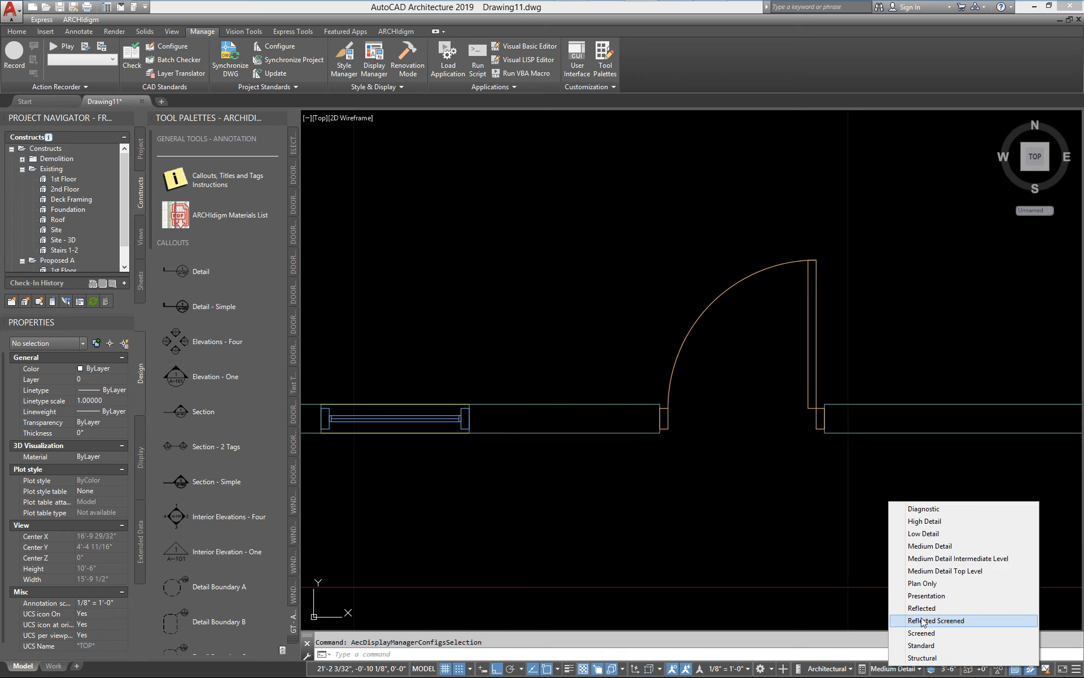
left_click(923, 534)
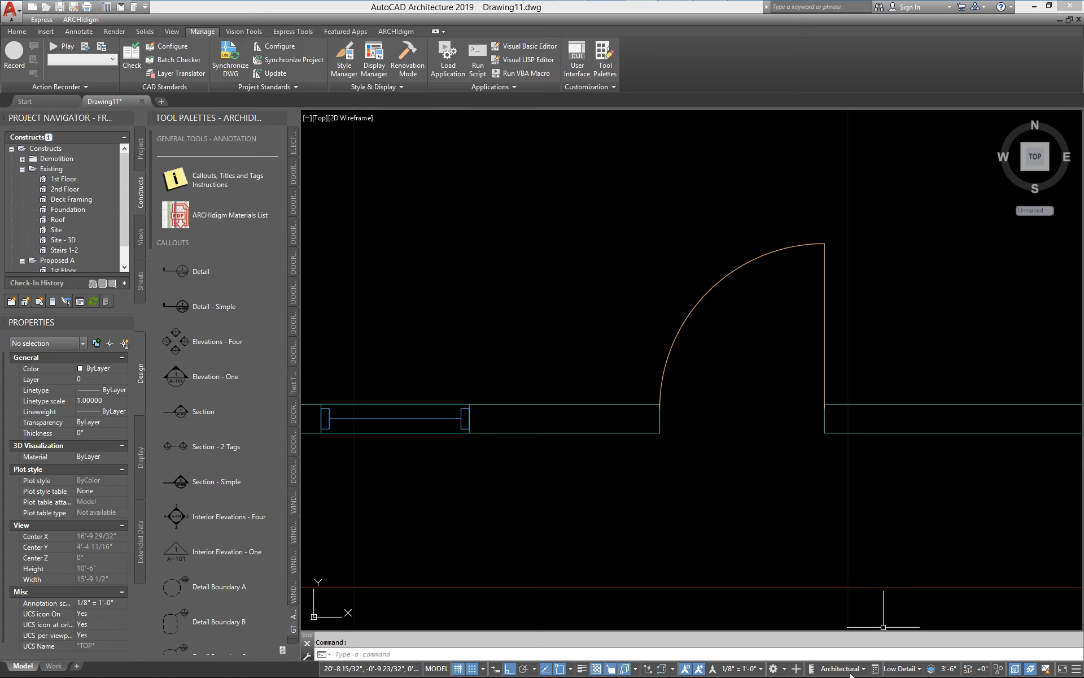
left_click(894, 669)
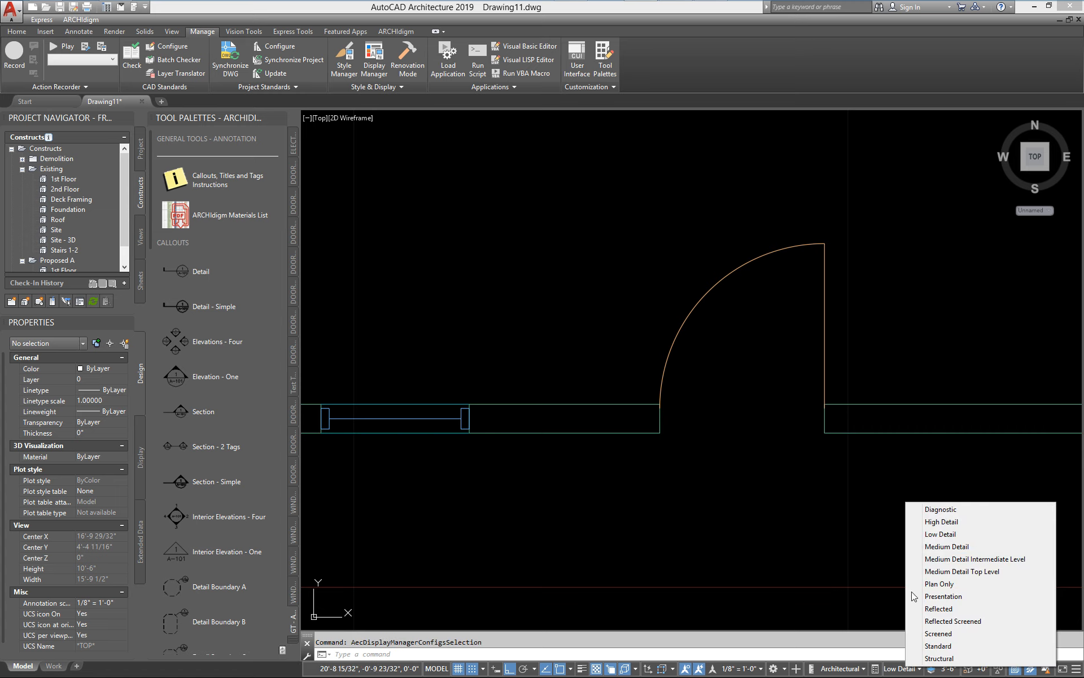
left_click(942, 521)
scroll(798, 552, "down", 3)
middle_click_drag(798, 552, 665, 491)
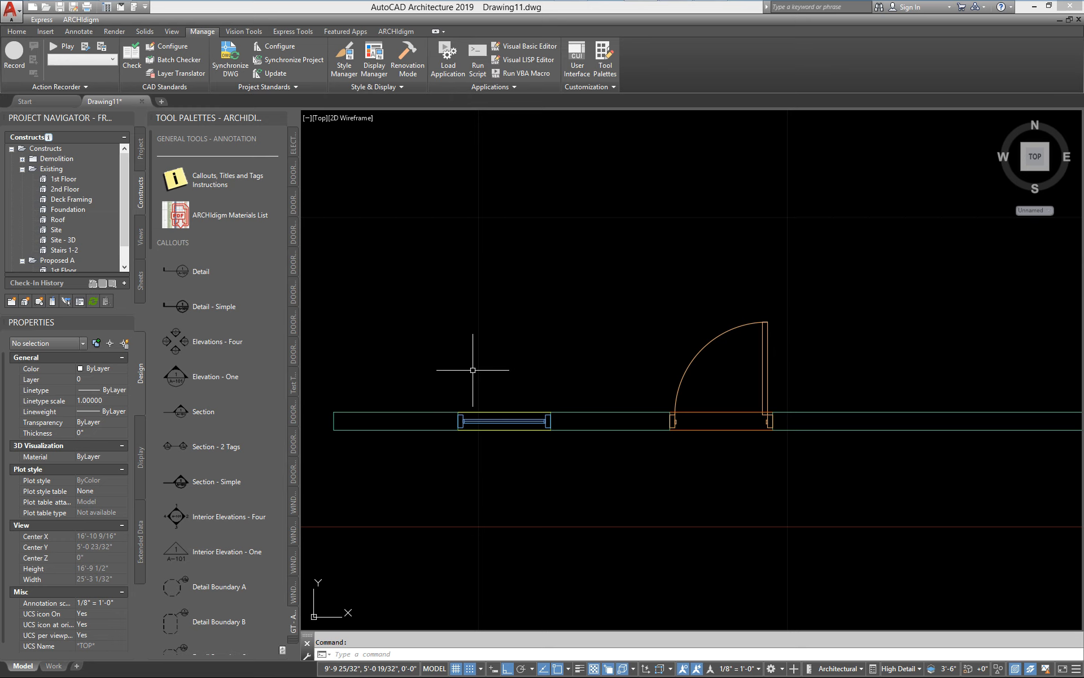
Step: Show the template folder for saving the drawing as an AutoCAD Drawing Template (*.dwt), and leave without saving
left_click(10, 8)
left_click(40, 147)
left_click(508, 590)
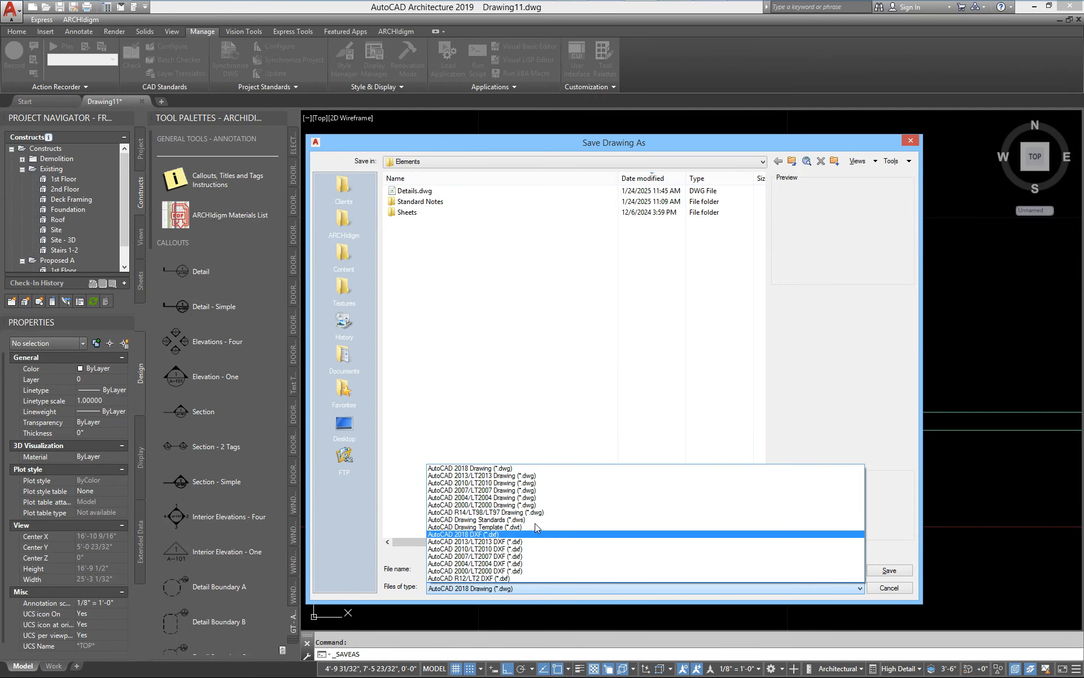
left_click(508, 526)
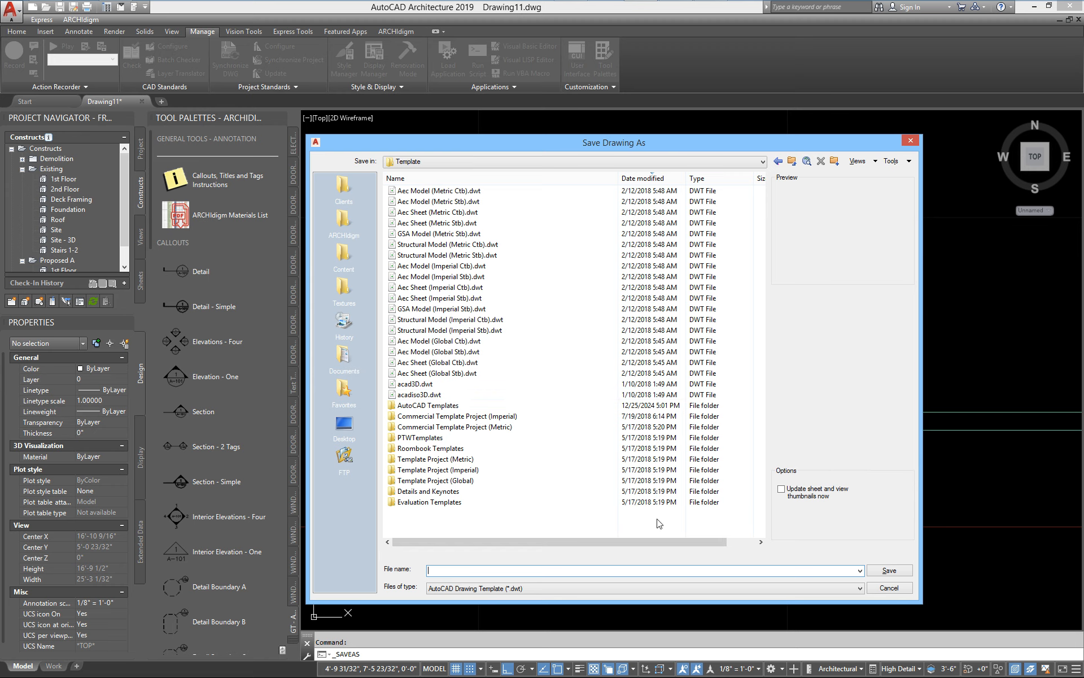
left_click(887, 588)
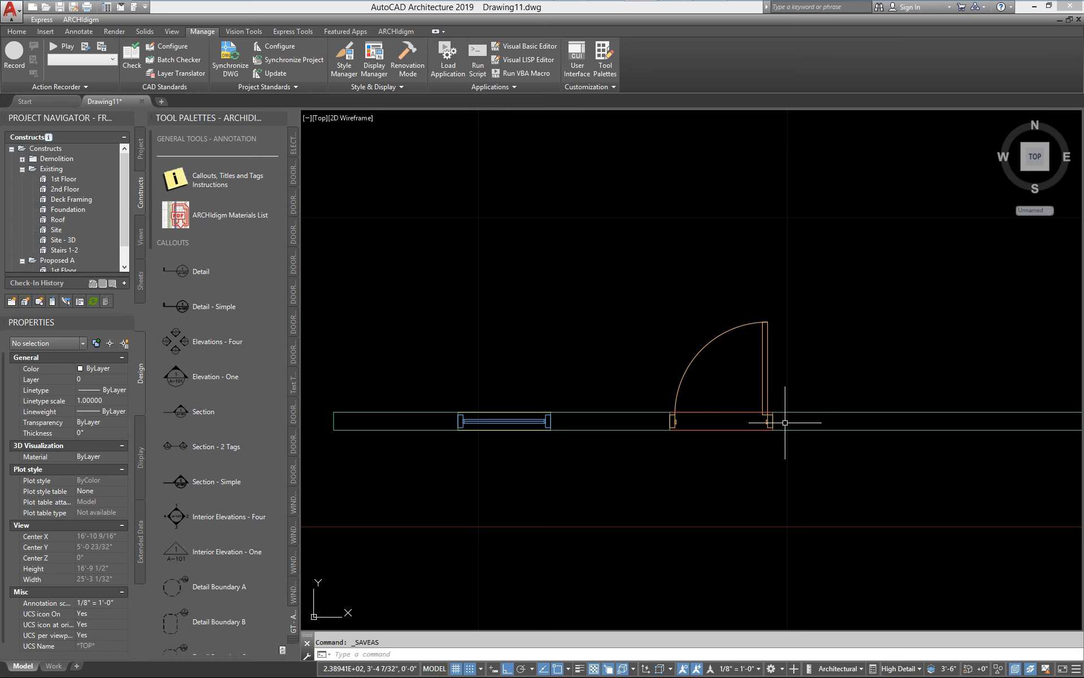
Step: Check the door's threshold lines in High Detail and switch the display configuration to Medium Detail
mouse_move(723, 432)
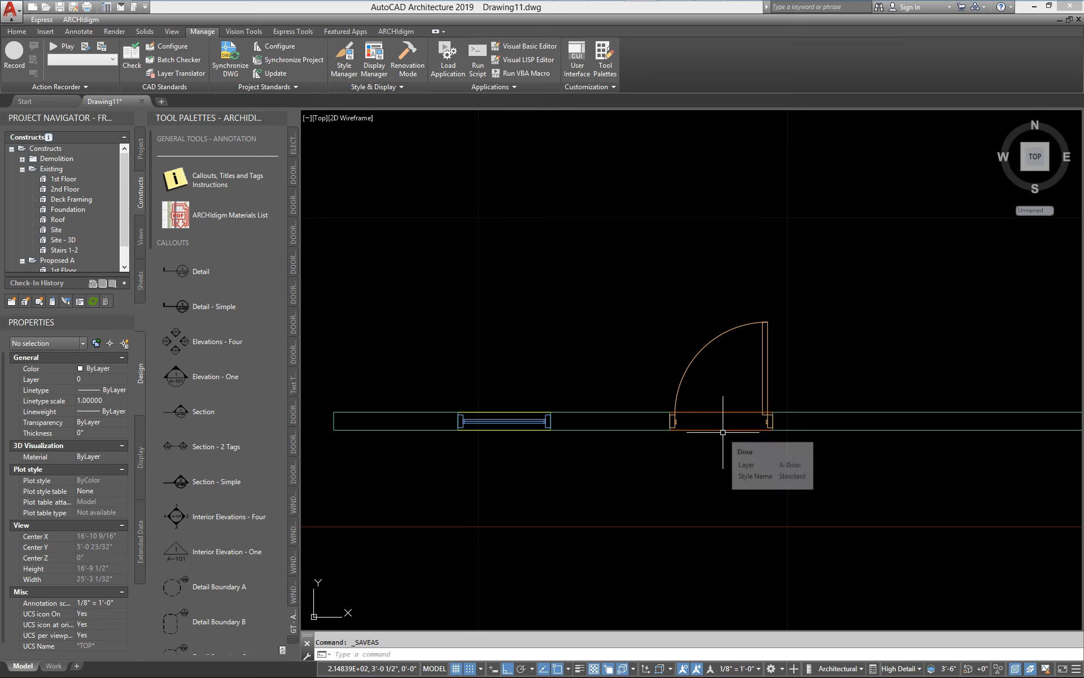
left_click(898, 668)
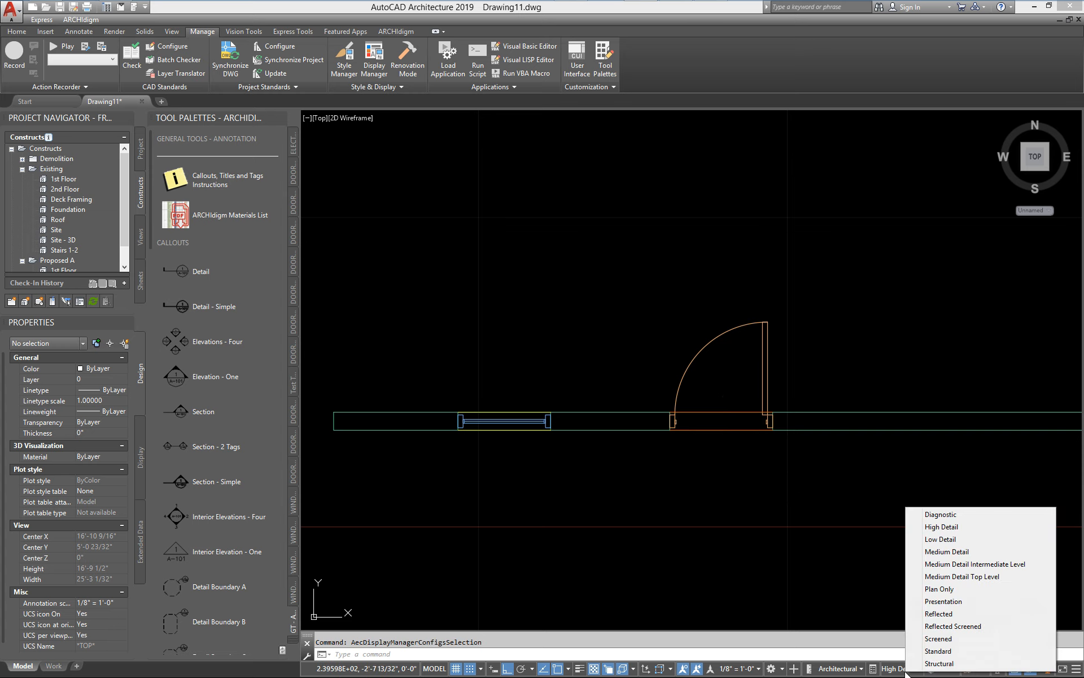
left_click(941, 526)
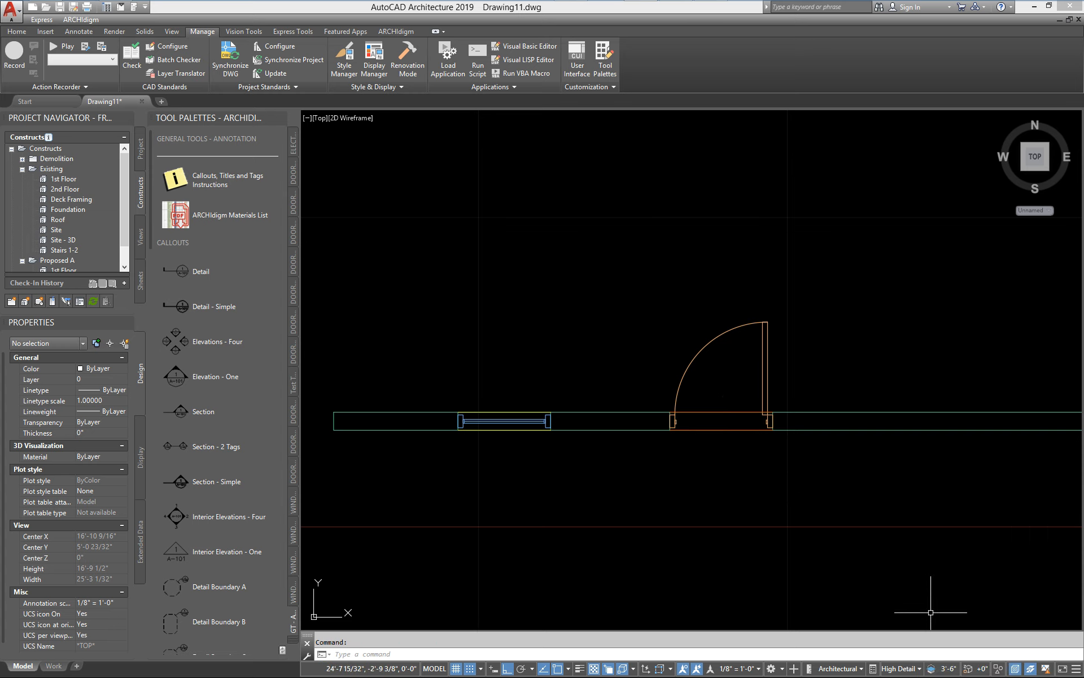
left_click(905, 669)
left_click(938, 549)
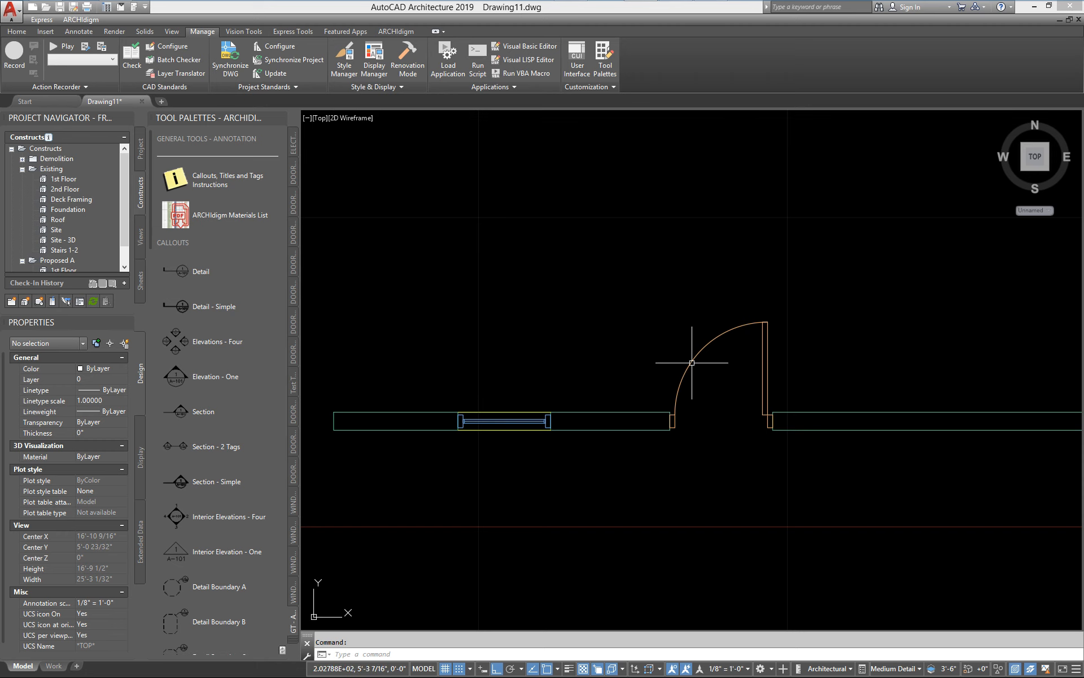
Step: Review the display sets assigned to the door's Threshold Plan representation and its display component properties, without making changes
left_click(363, 67)
left_click(73, 131)
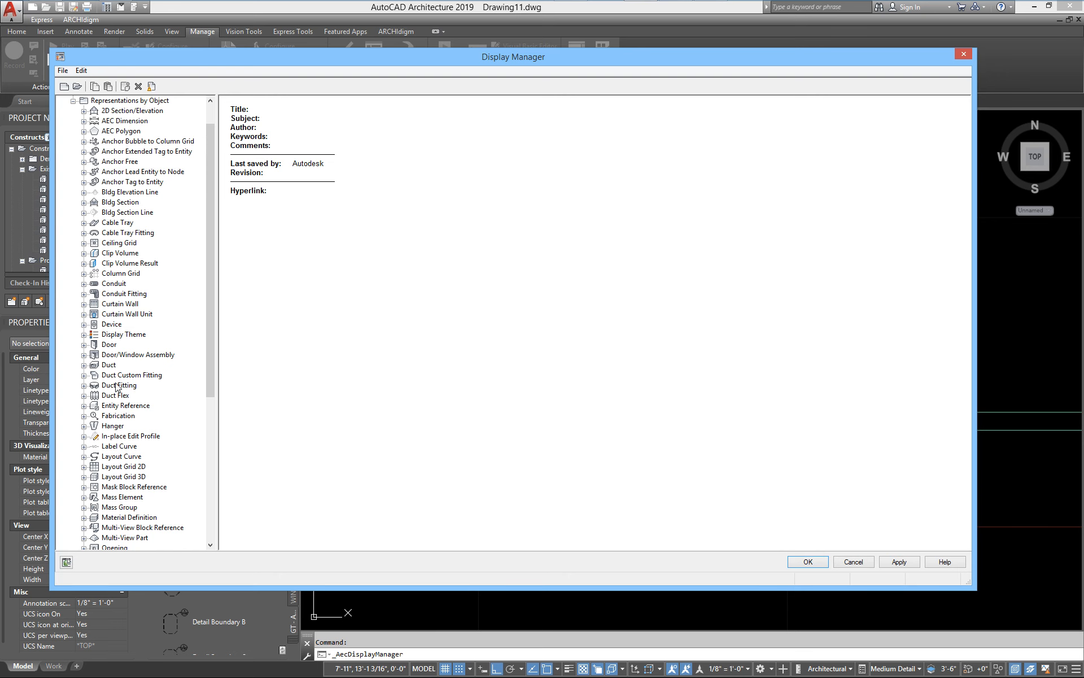
left_click(113, 345)
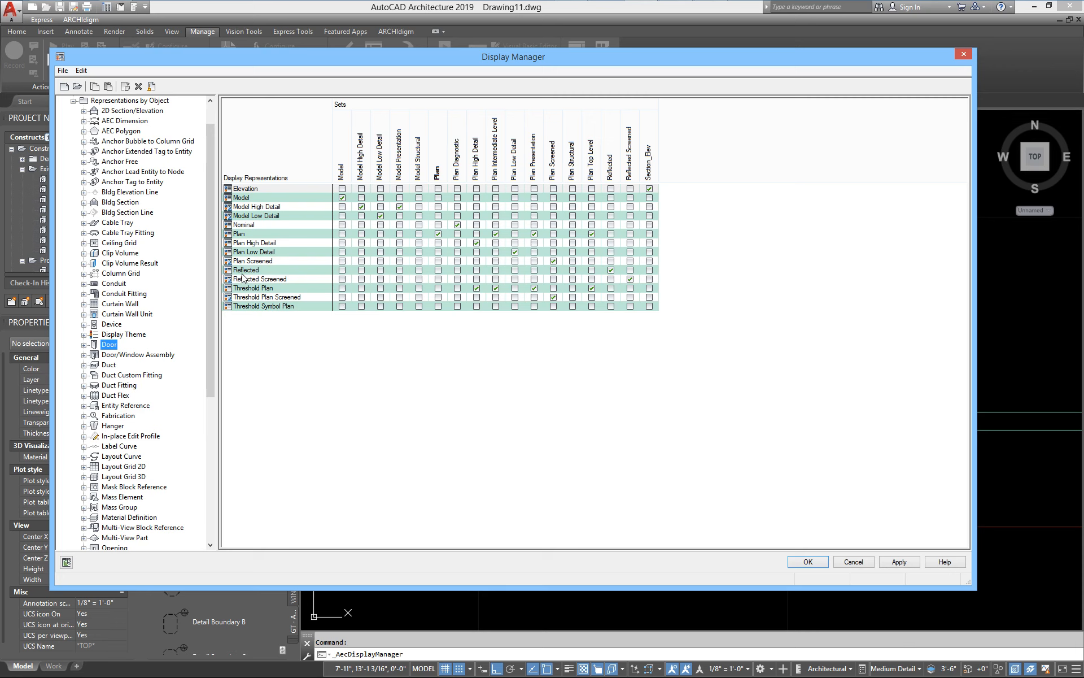
left_click(251, 289)
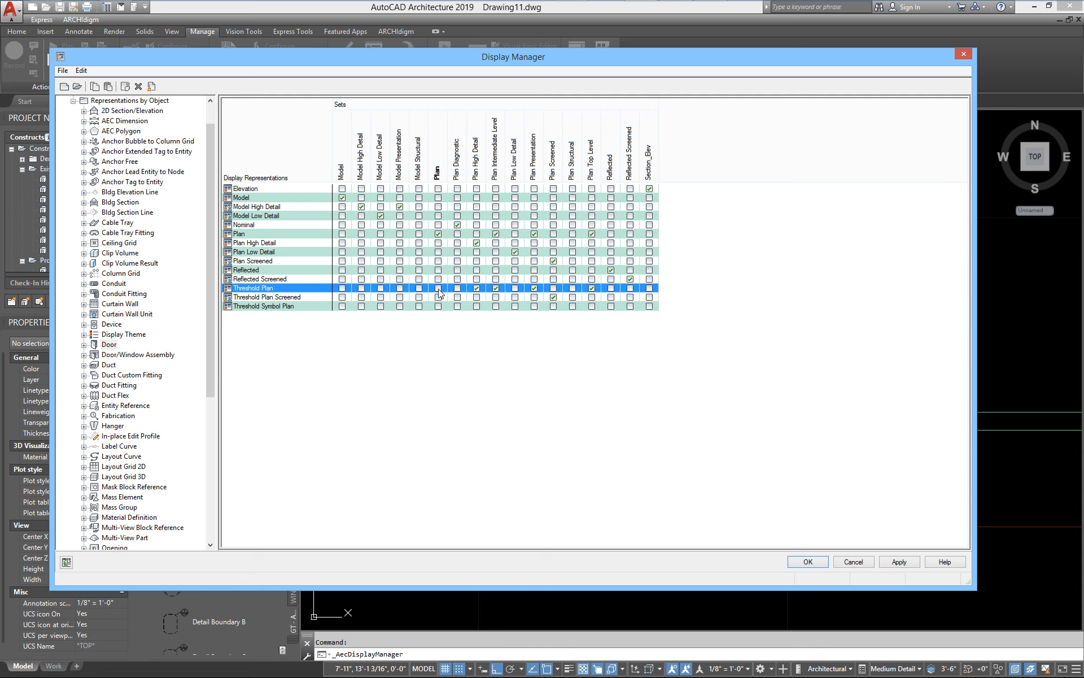
double_click(261, 290)
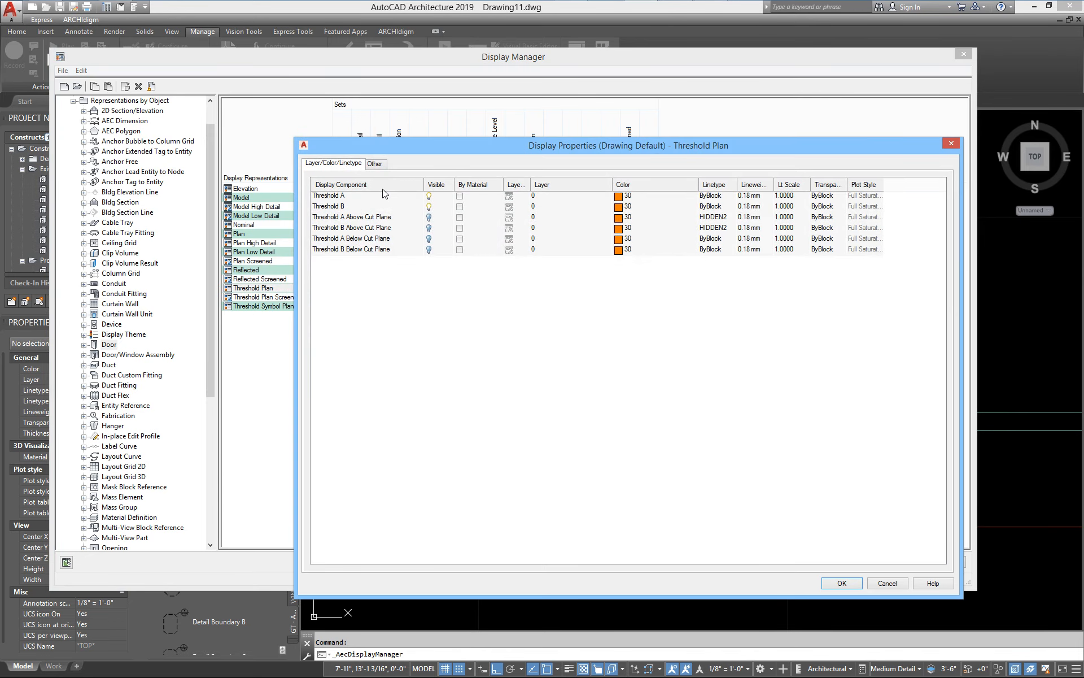
left_click(886, 584)
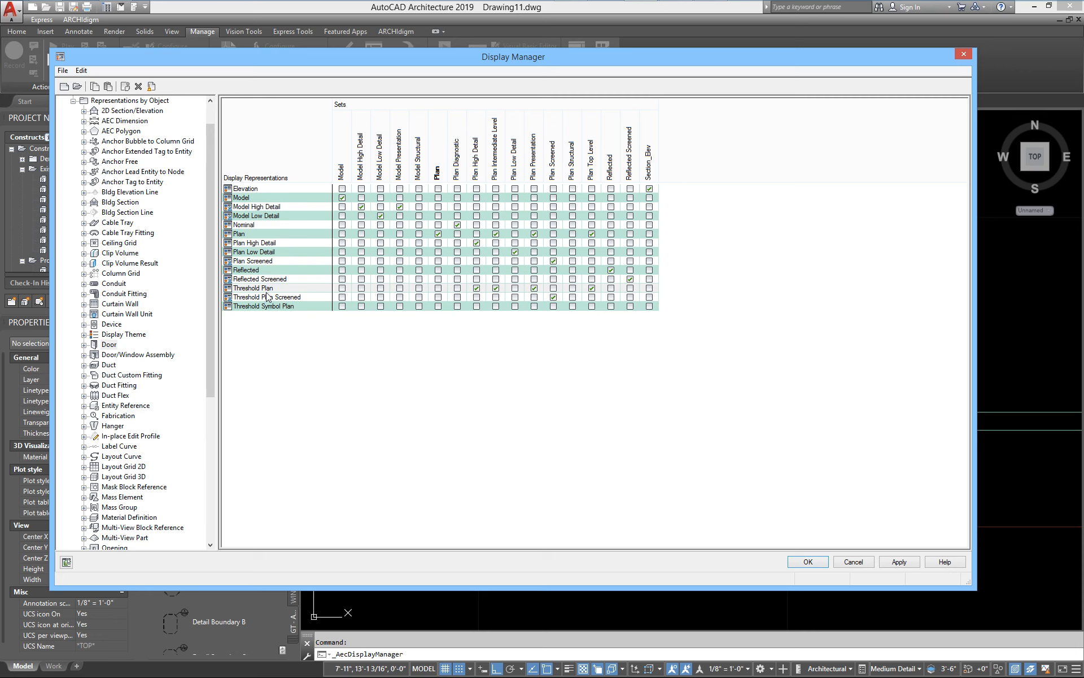
Step: Duplicate the door's Threshold Plan display representation and name the copy Threshold Medium Plan
left_click(262, 289)
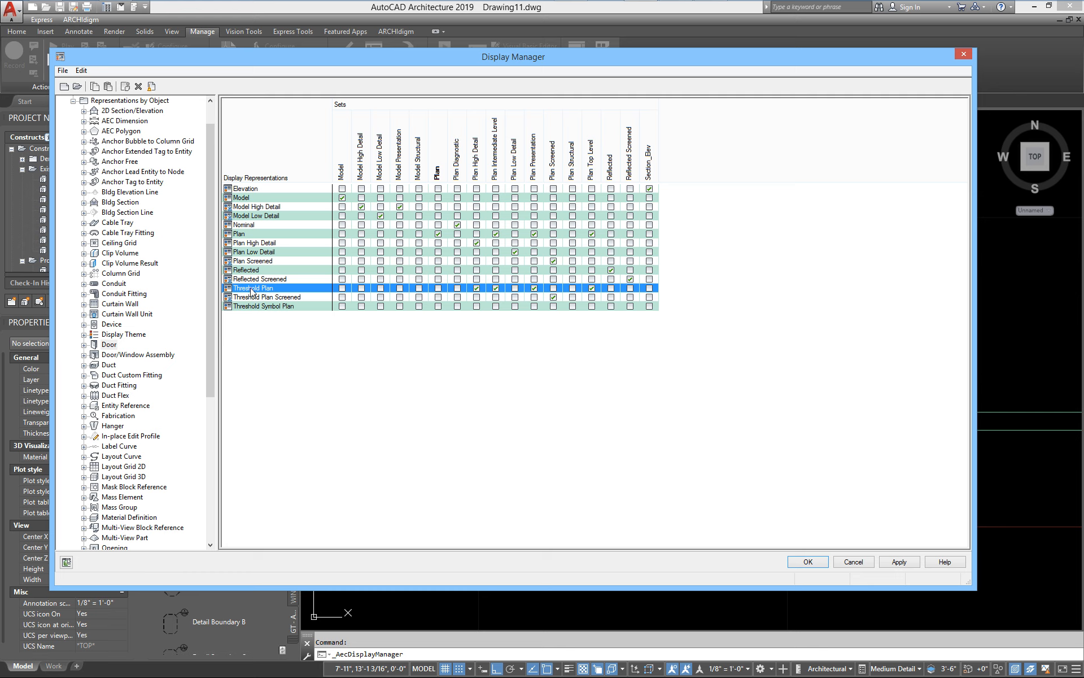
right_click(251, 291)
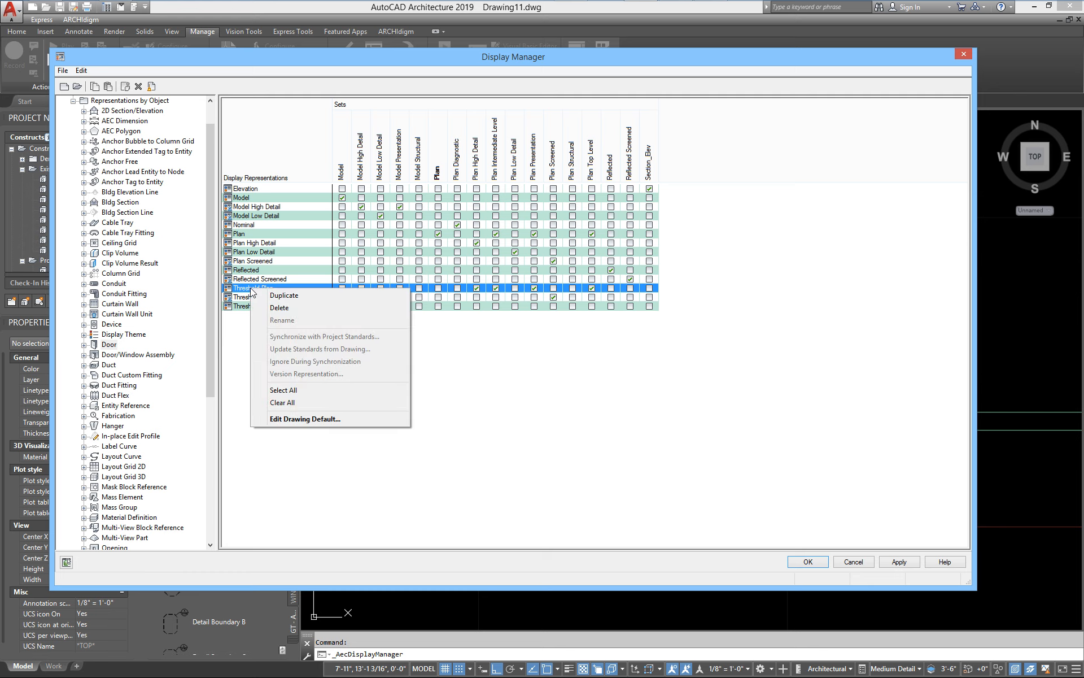
left_click(283, 296)
left_click(281, 297)
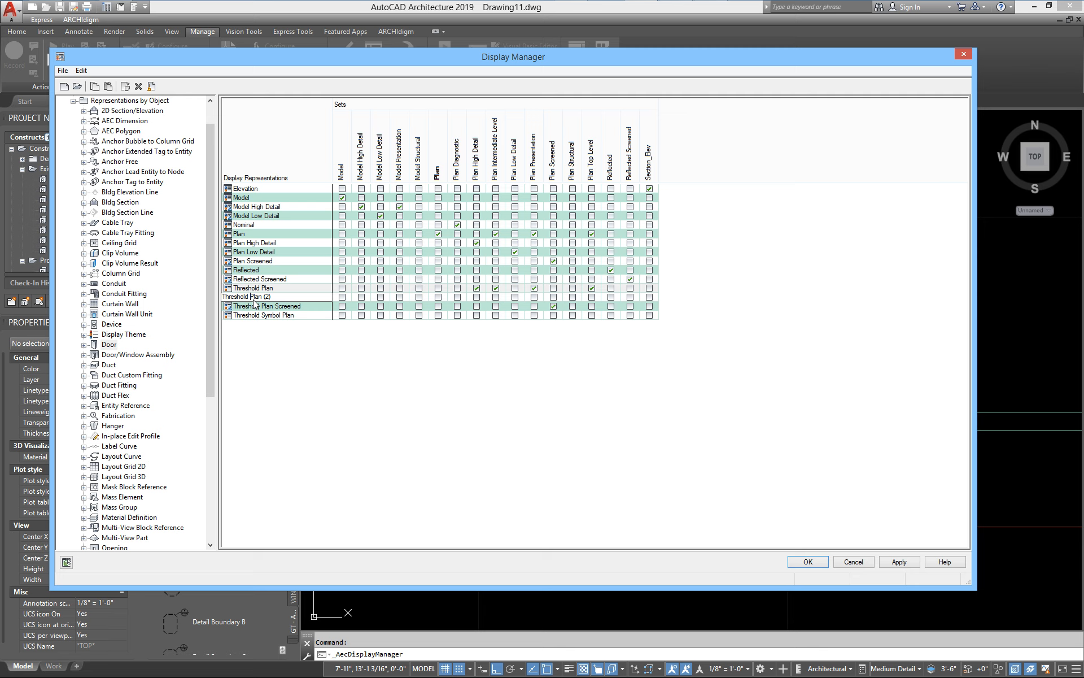
left_click(253, 299)
type("Medium")
left_click(293, 337)
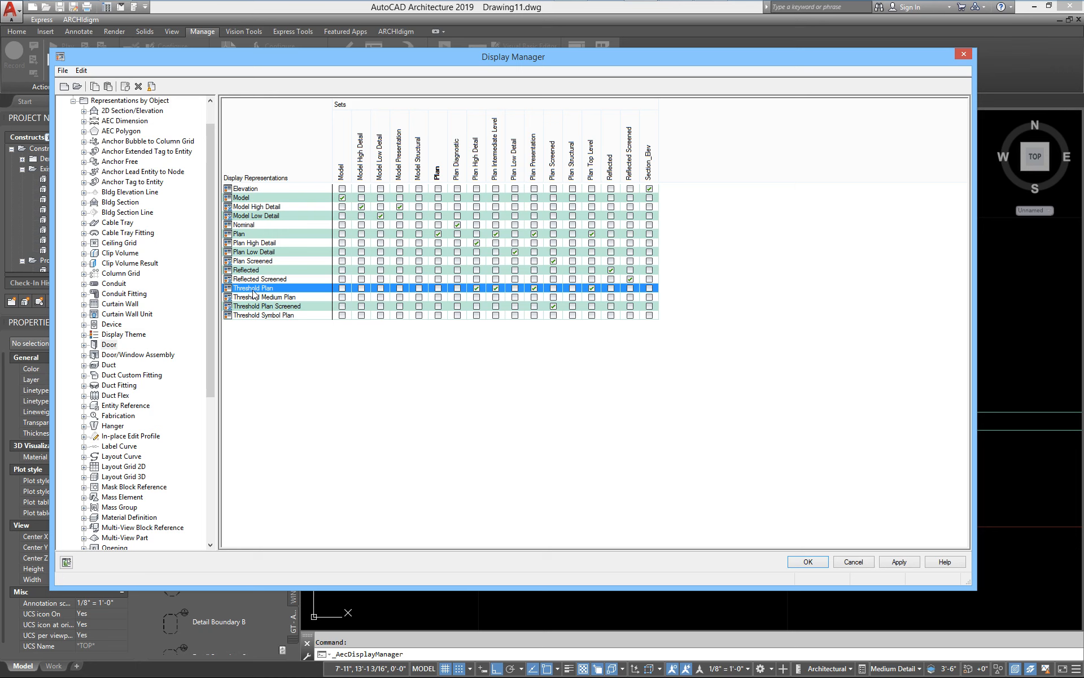
Step: Inspect the display components of the door's Elevation representation and close them without changes
left_click(235, 189)
double_click(234, 191)
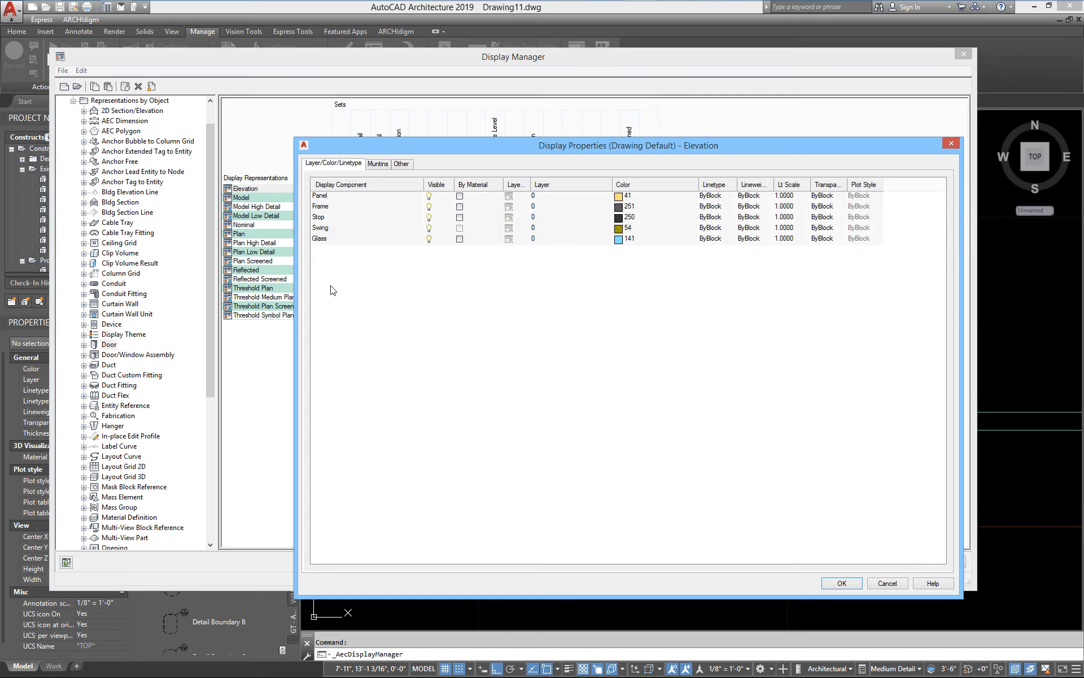
left_click(889, 584)
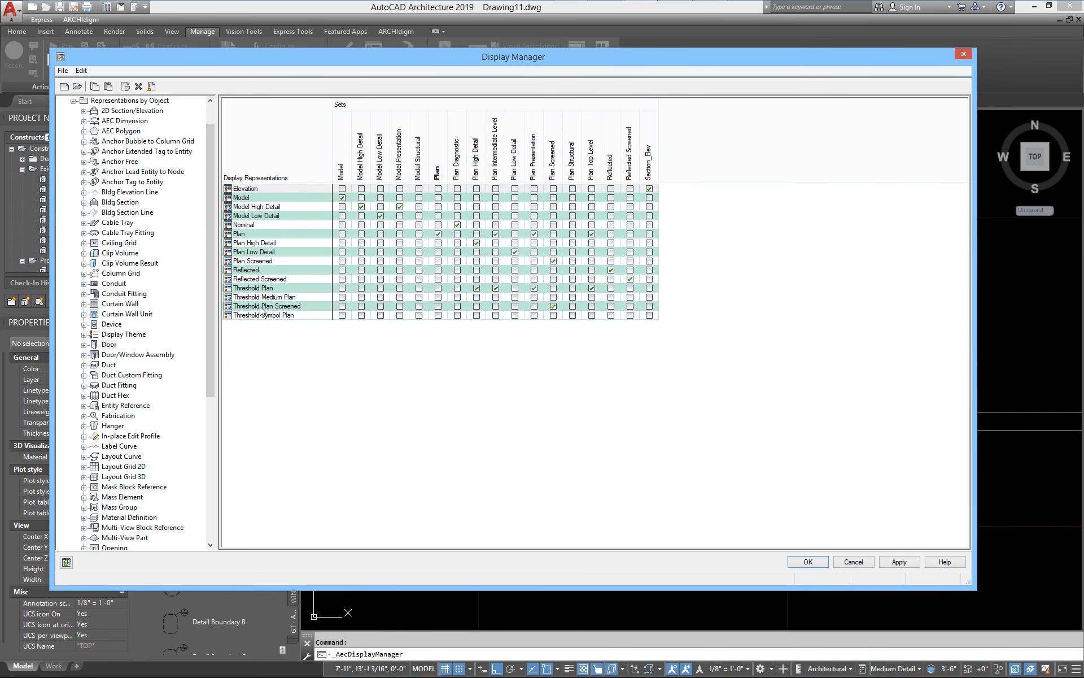
Step: Assign Threshold Medium Plan to the Plan set and set its Threshold A and Threshold B components to color 8
left_click(230, 297)
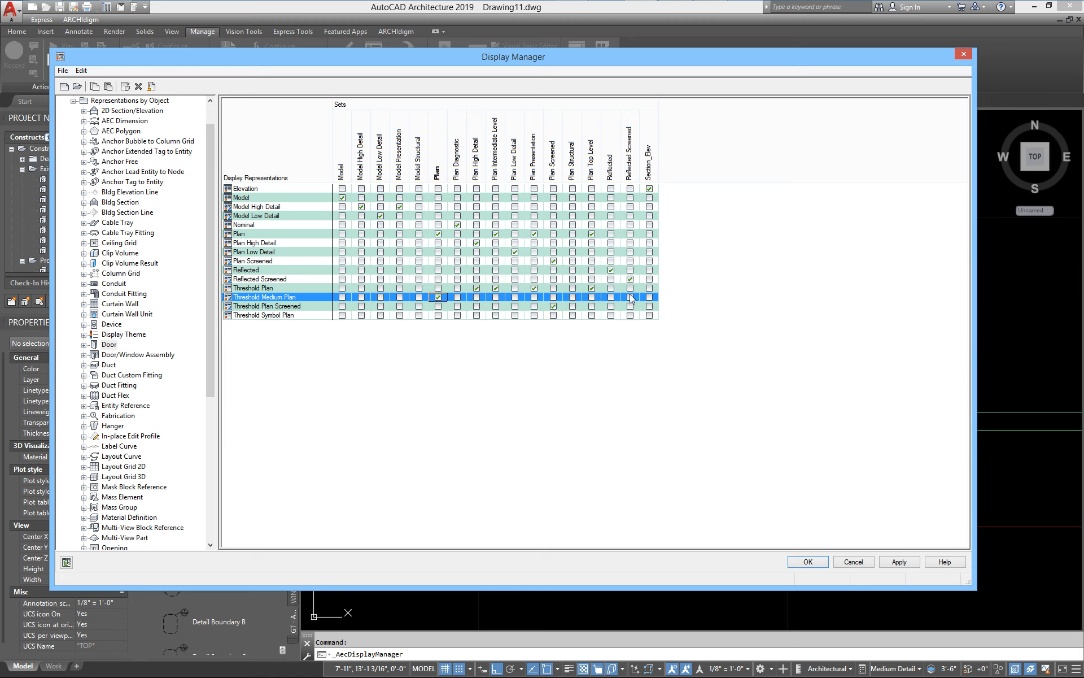
double_click(254, 297)
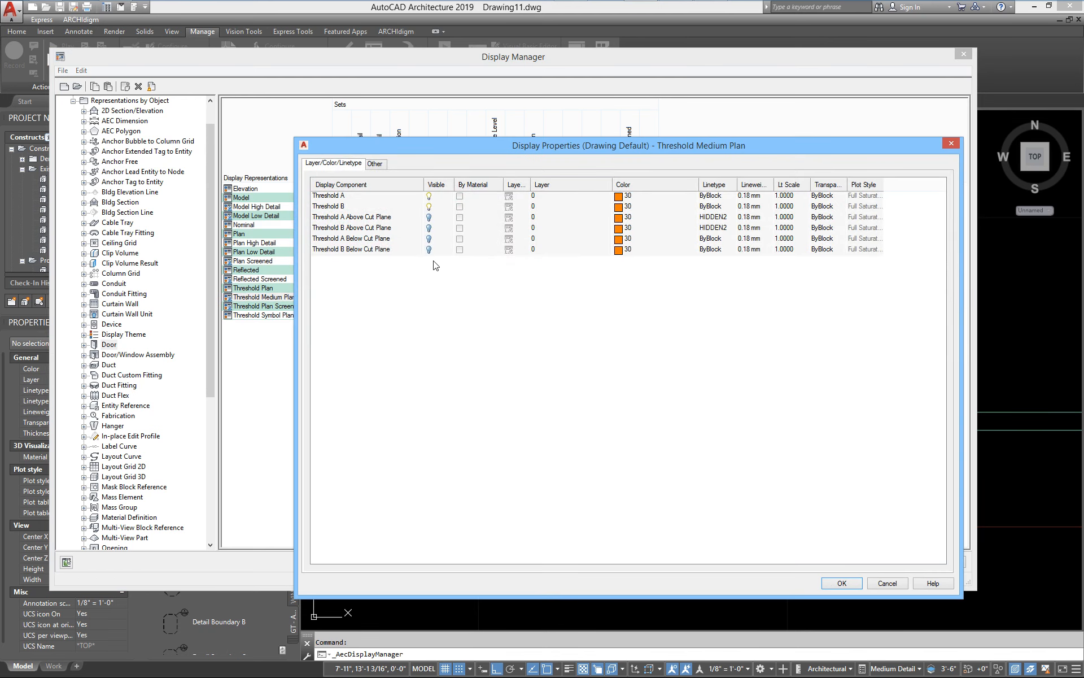
left_click(619, 197)
left_click(702, 404)
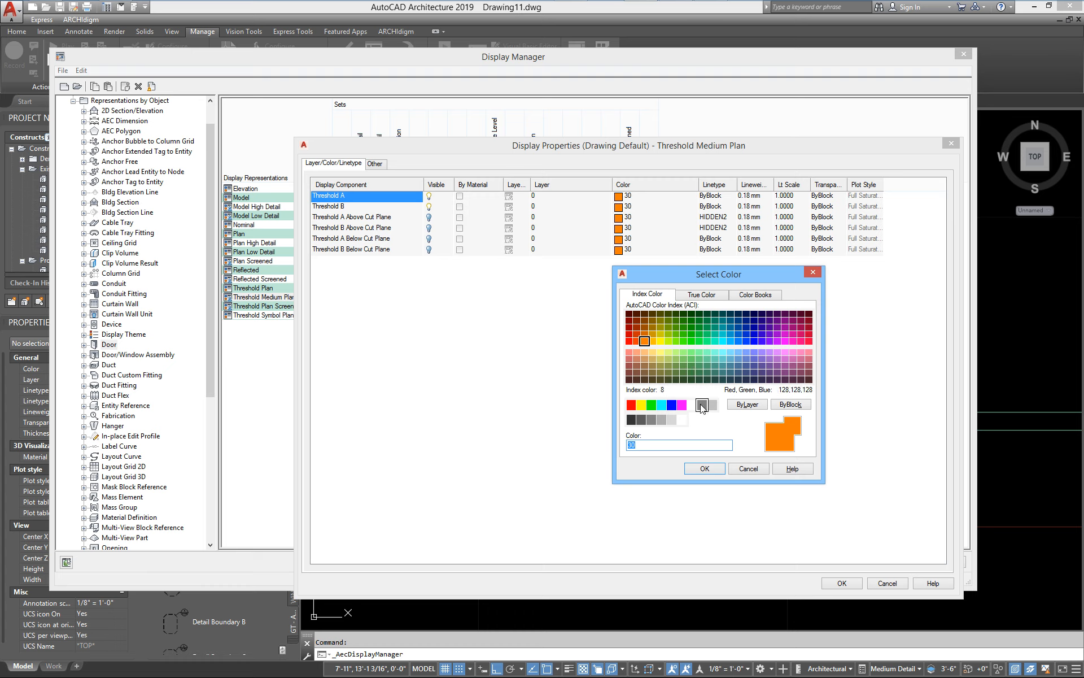
left_click(704, 468)
left_click(619, 207)
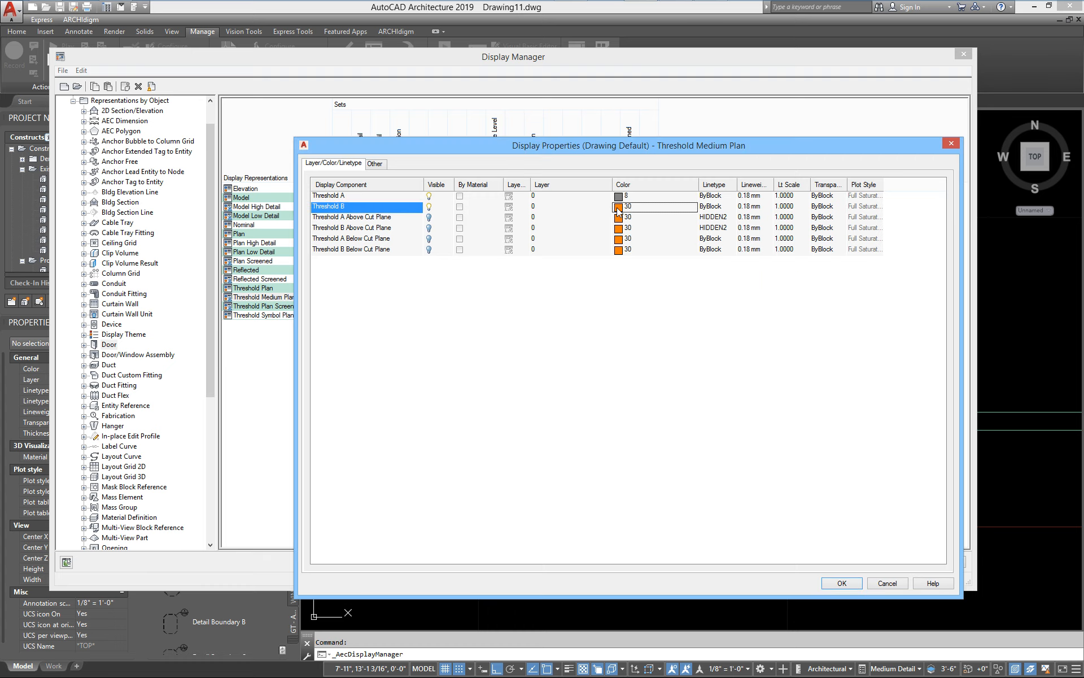
left_click(702, 405)
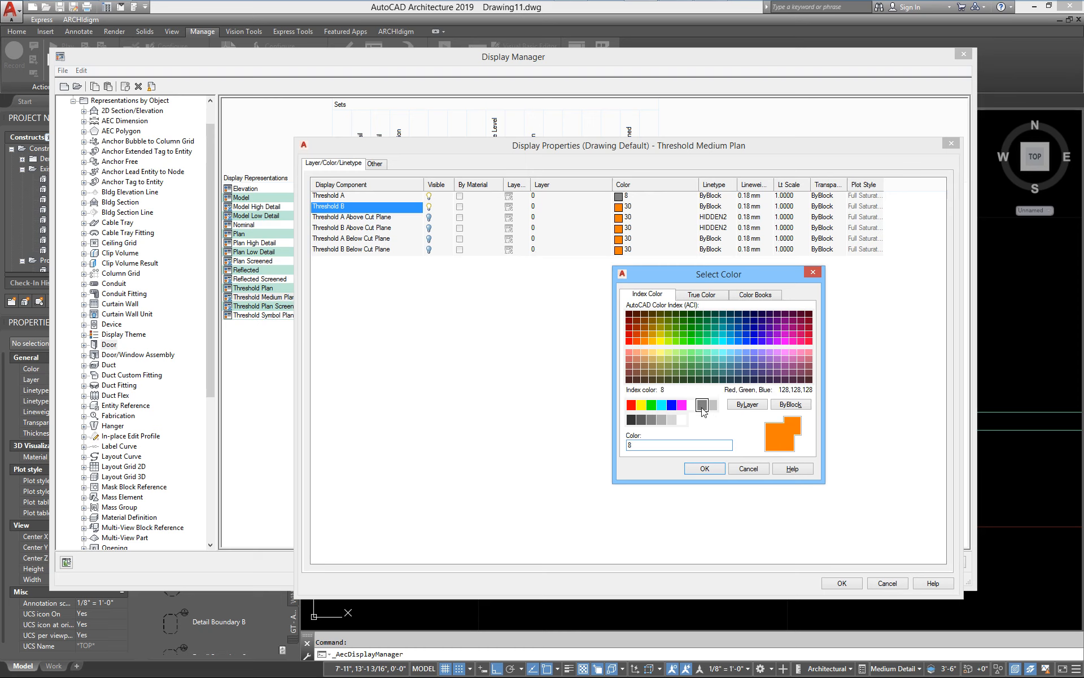
left_click(703, 468)
Step: Set the Threshold Medium Plan dimensions to A 2", B 2", C 1" and D 1", and accept the Display Manager changes
left_click(375, 164)
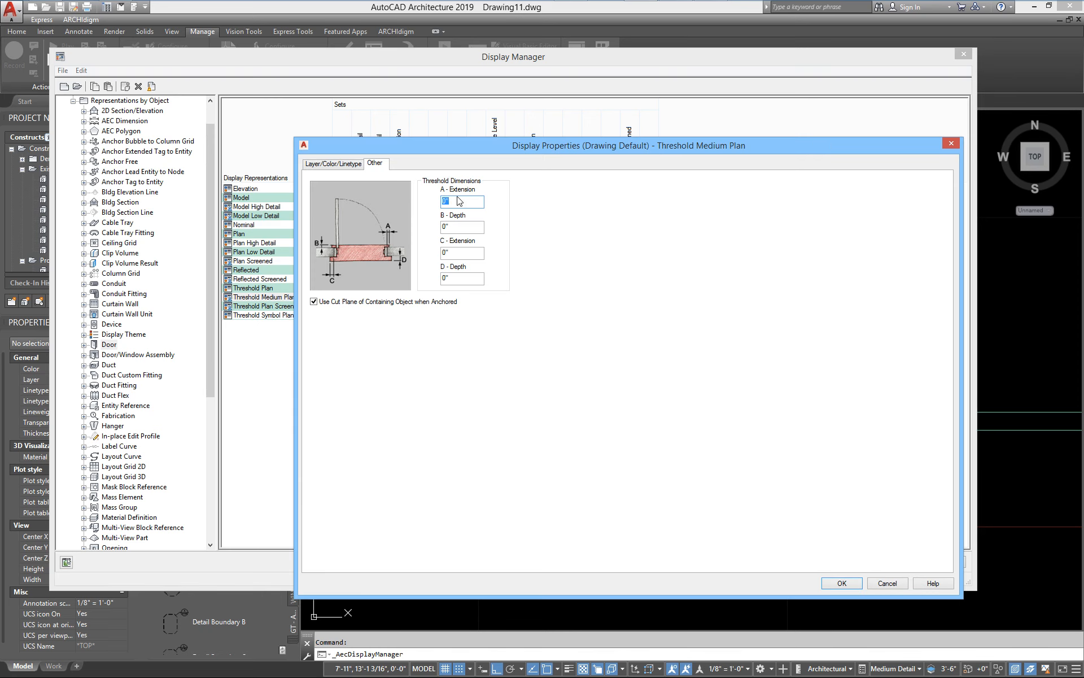
type("2")
key("Tab")
type("2")
key("Tab")
type("1")
left_click_drag(457, 281, 419, 287)
type("1")
left_click(841, 582)
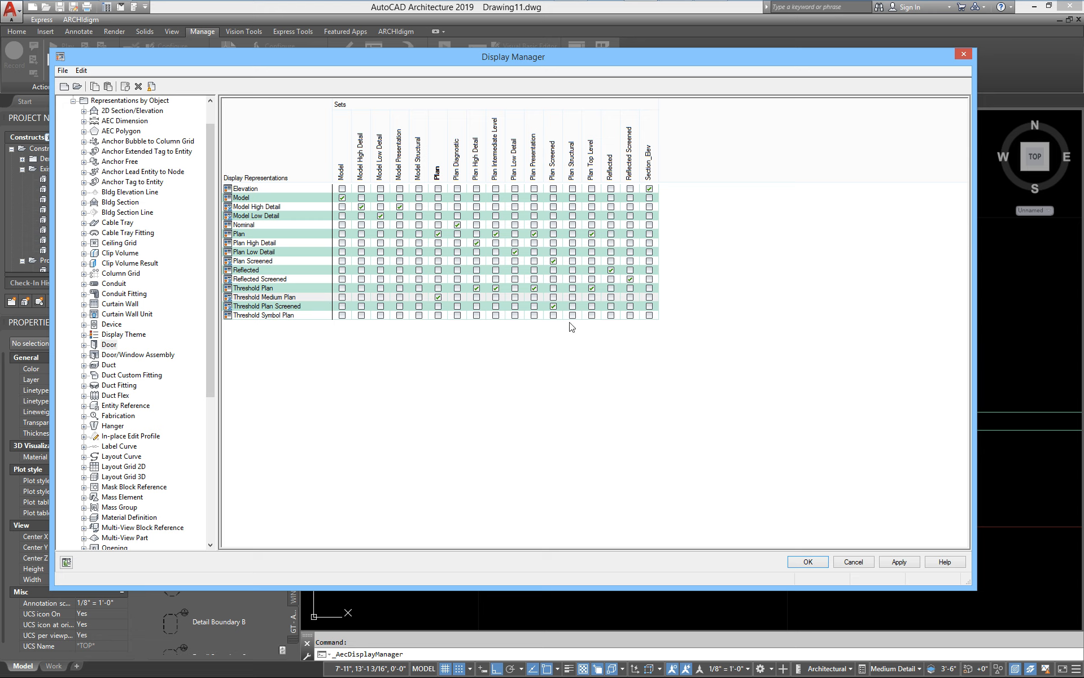
left_click(813, 562)
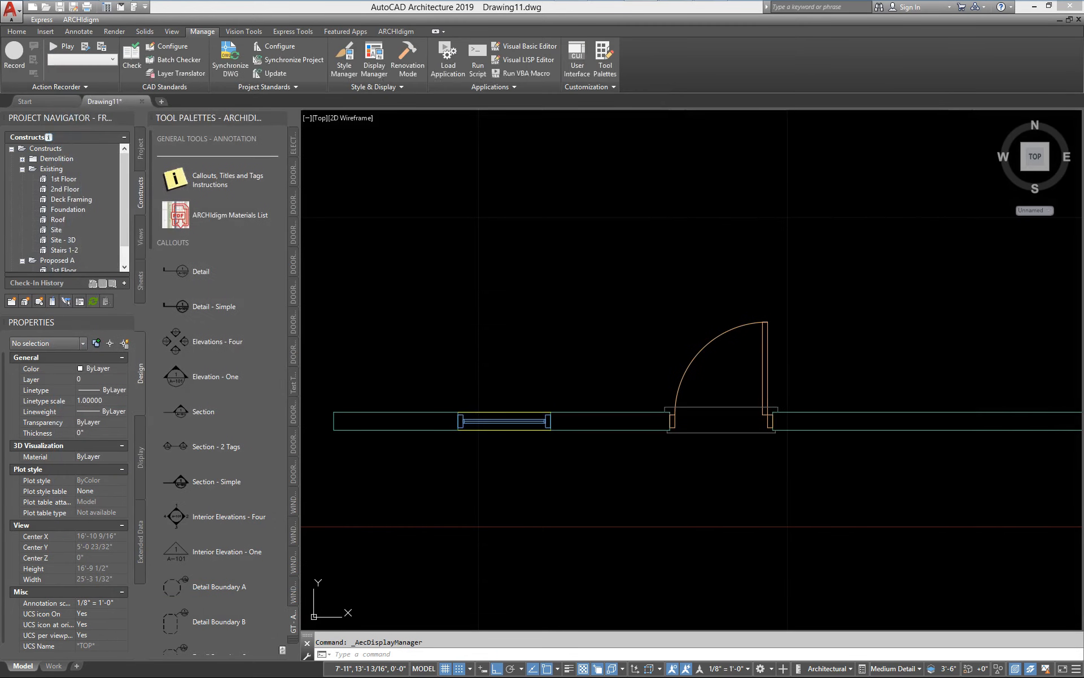
Step: Compare the door's threshold under the High Detail, Medium Detail and Low Detail configurations, ending in Medium Detail
left_click(892, 668)
left_click(939, 522)
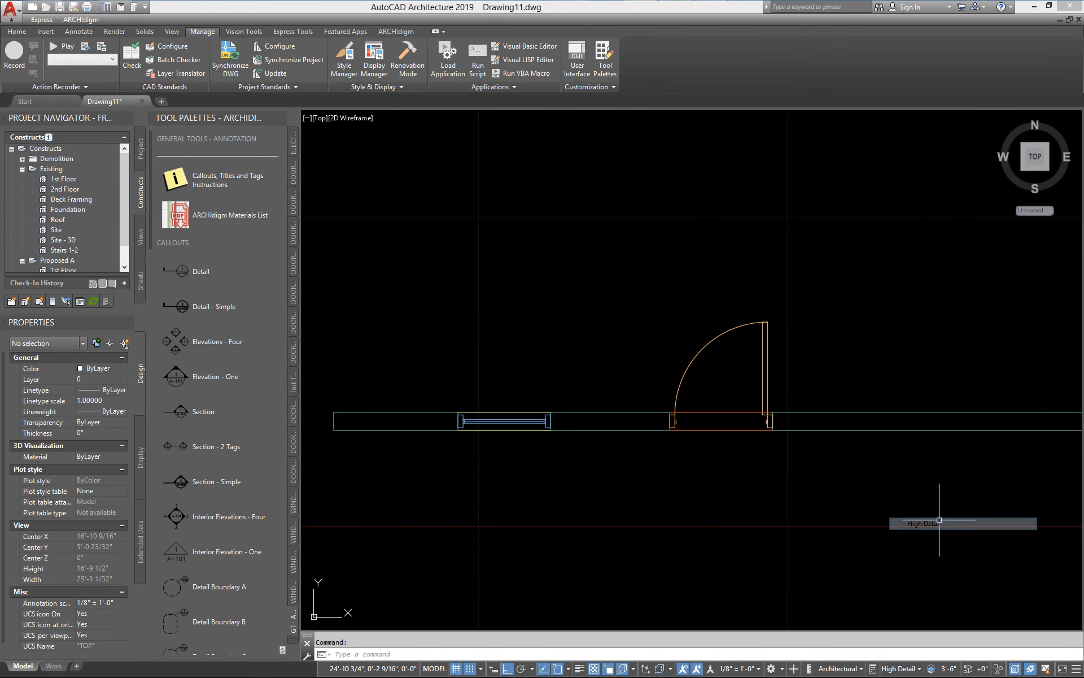
left_click(895, 669)
left_click(941, 548)
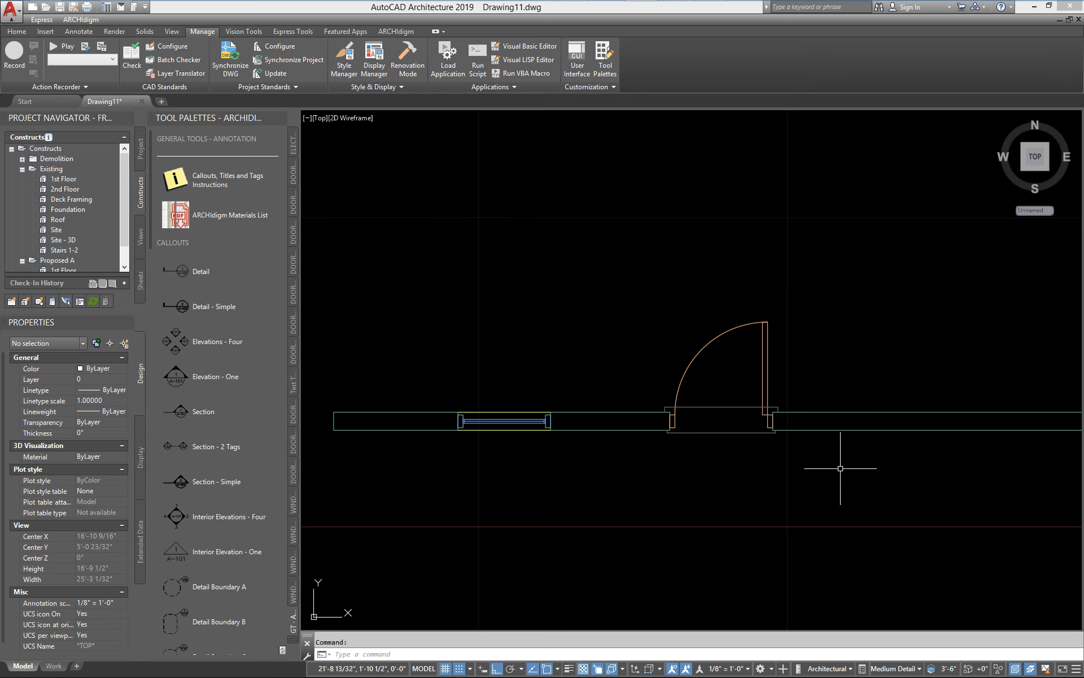
middle_click_drag(841, 467, 734, 472)
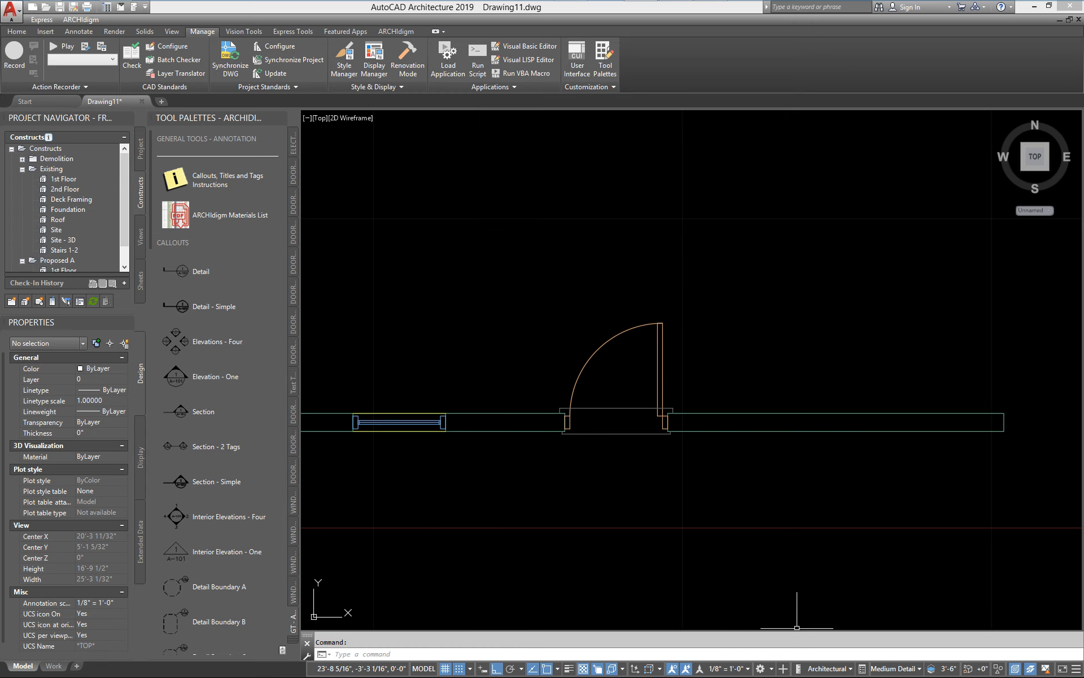
left_click(895, 669)
left_click(931, 538)
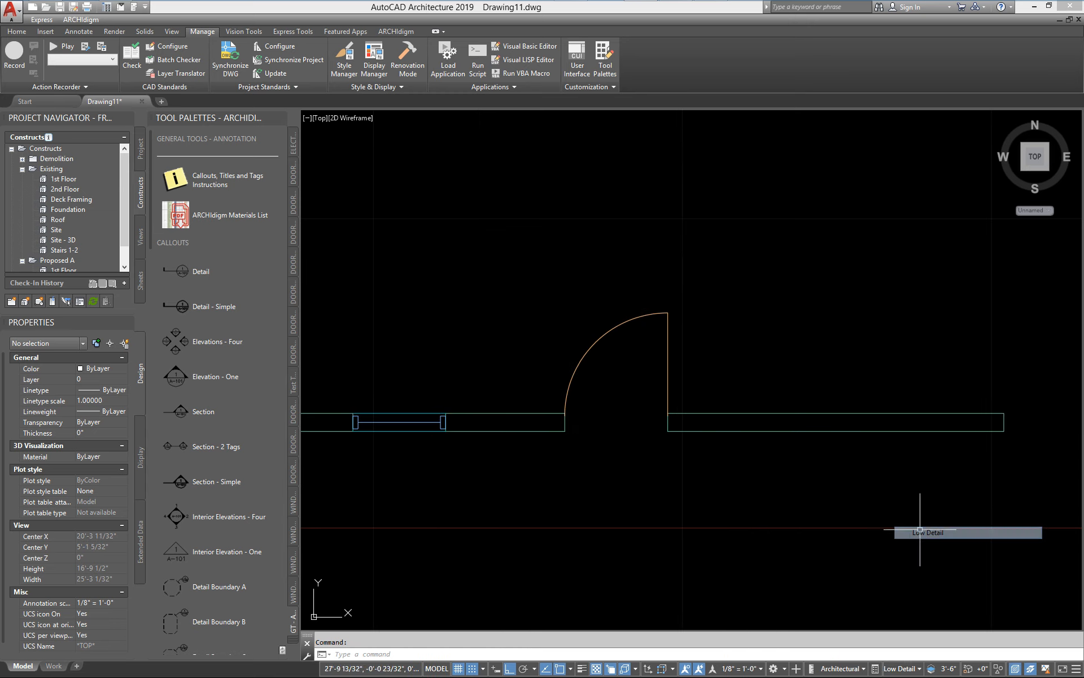
left_click(886, 672)
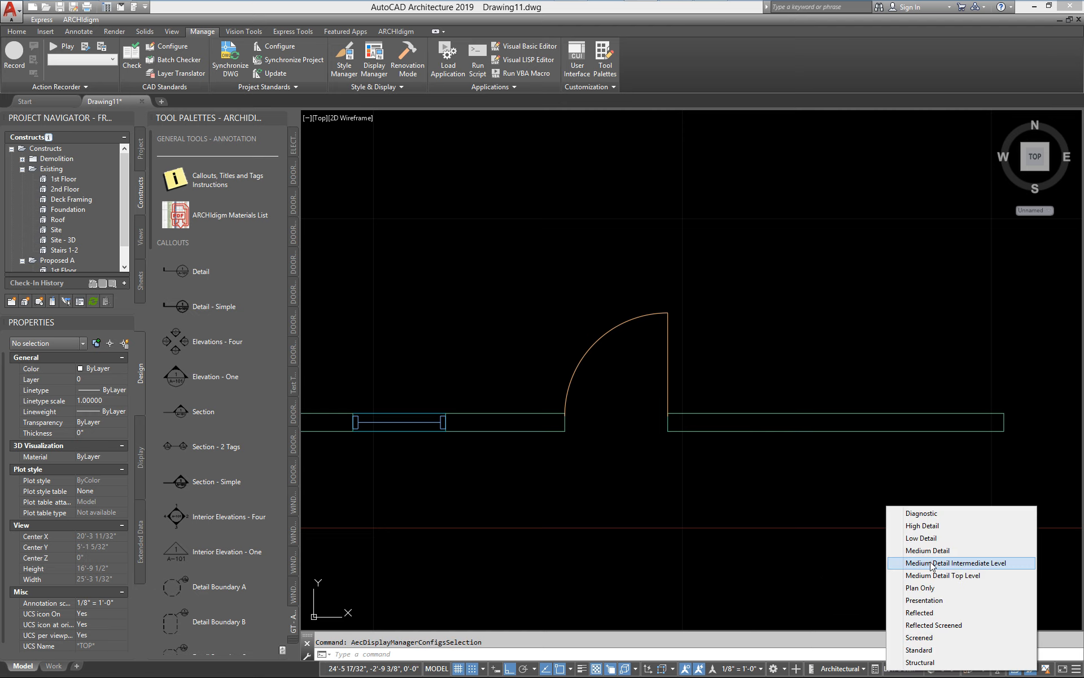
left_click(930, 549)
Step: Add two Standard style 3'-0" x 7'-0" doors to the wall segment right of the existing door
middle_click_drag(754, 576, 650, 546)
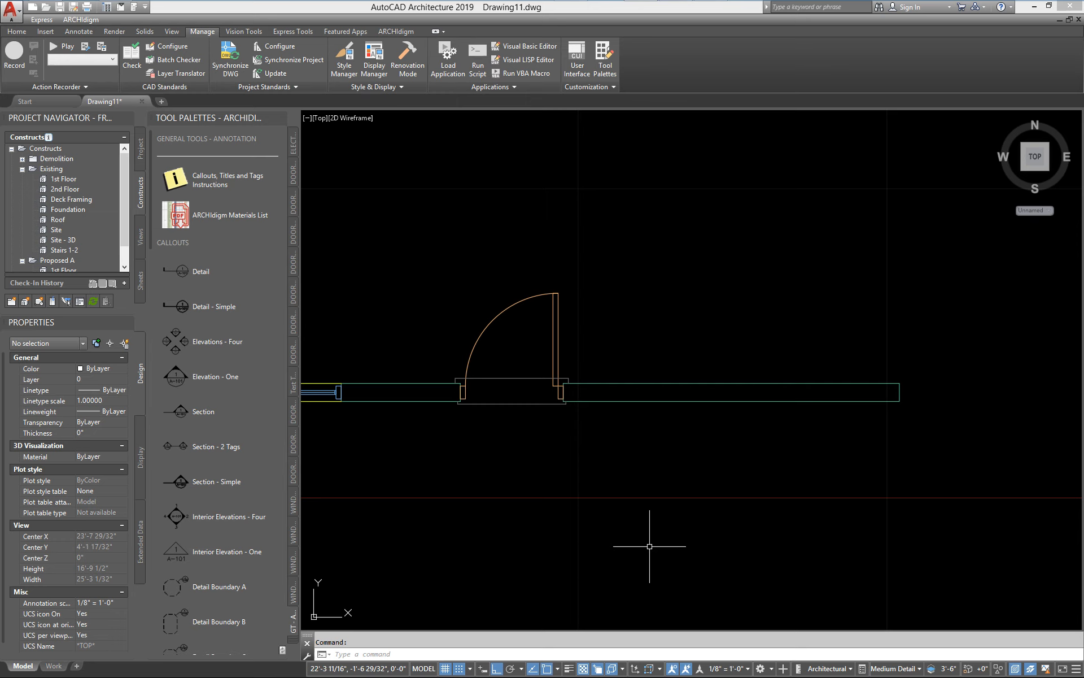
type("dooradd")
key("Return")
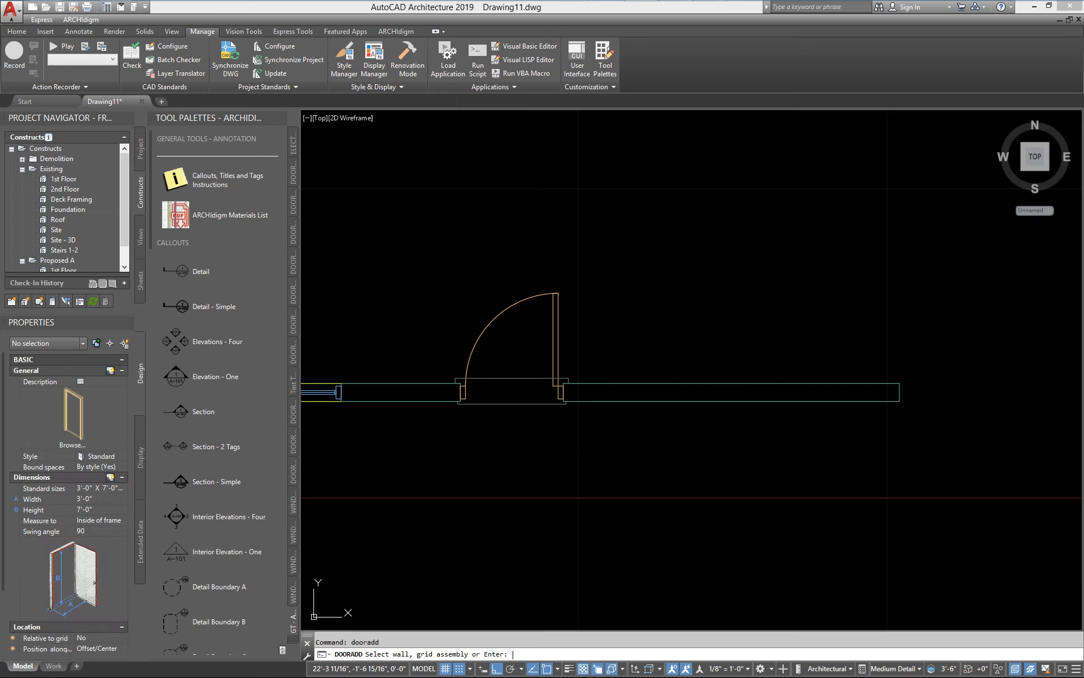
left_click(689, 382)
left_click(699, 341)
left_click(853, 340)
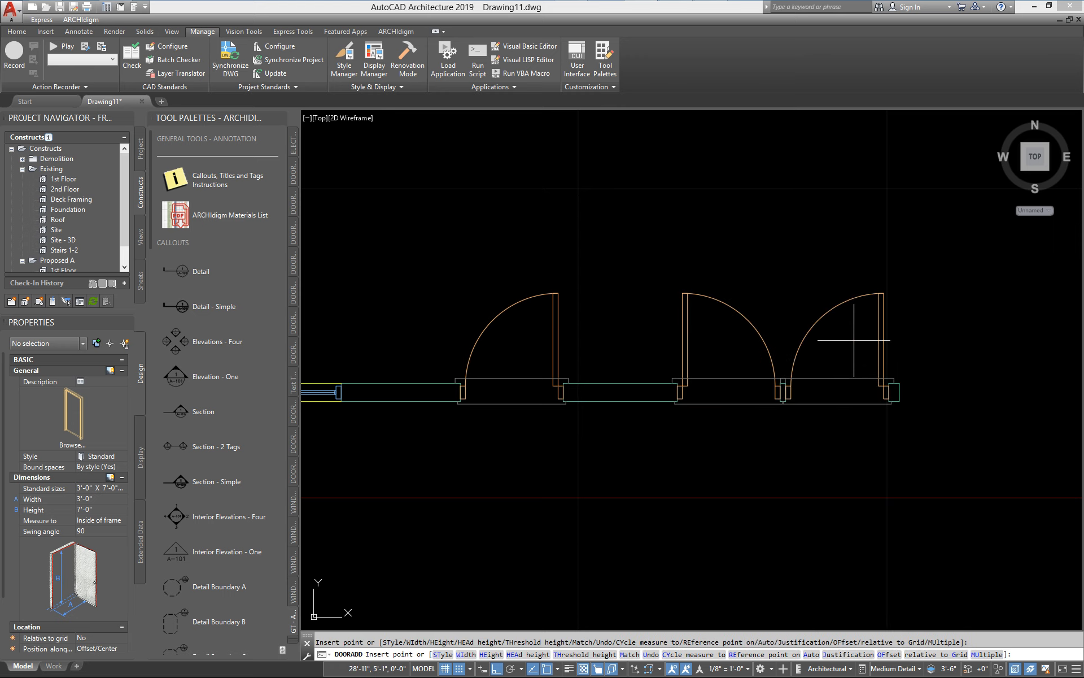
key("Return")
Step: Move the middle door left along the wall to separate it from the rightmost door
type("m")
key("Return")
left_click(765, 330)
left_click(756, 336)
key("Return")
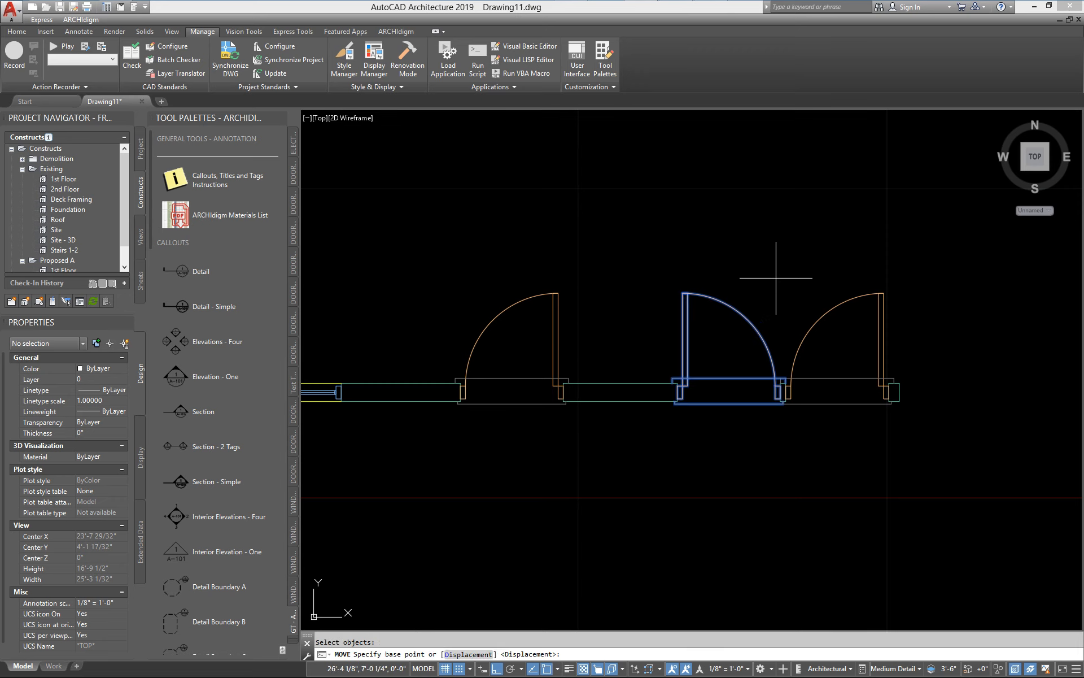
left_click(775, 278)
left_click(729, 271)
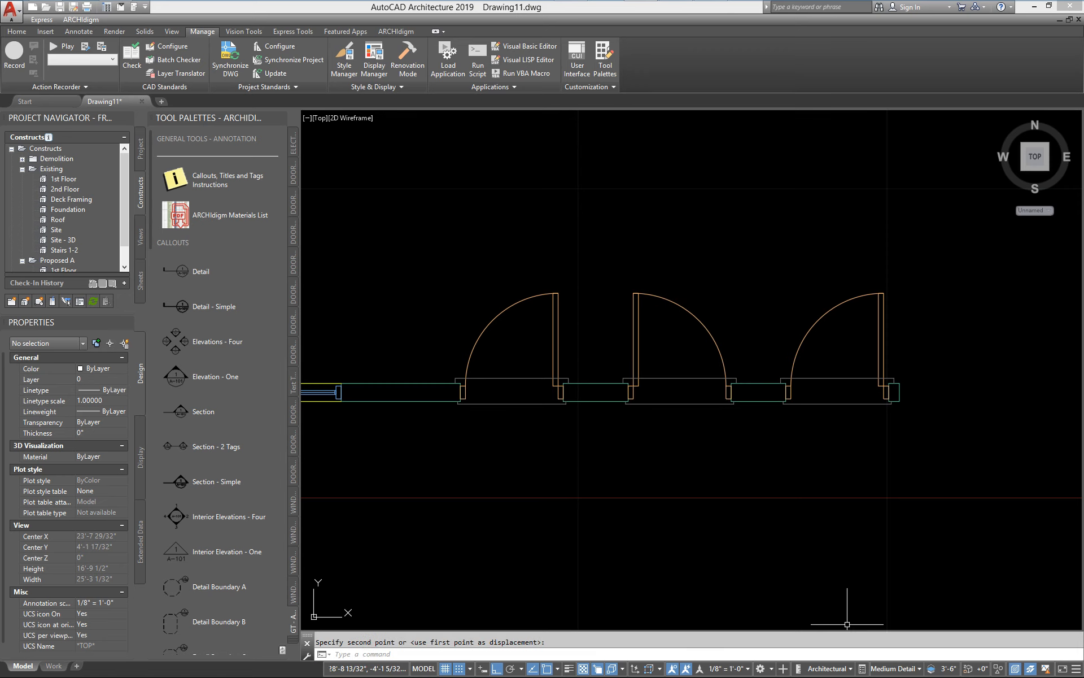
Step: Switch the display configuration to High Detail to check the thresholds of all three doors
left_click(884, 670)
left_click(904, 451)
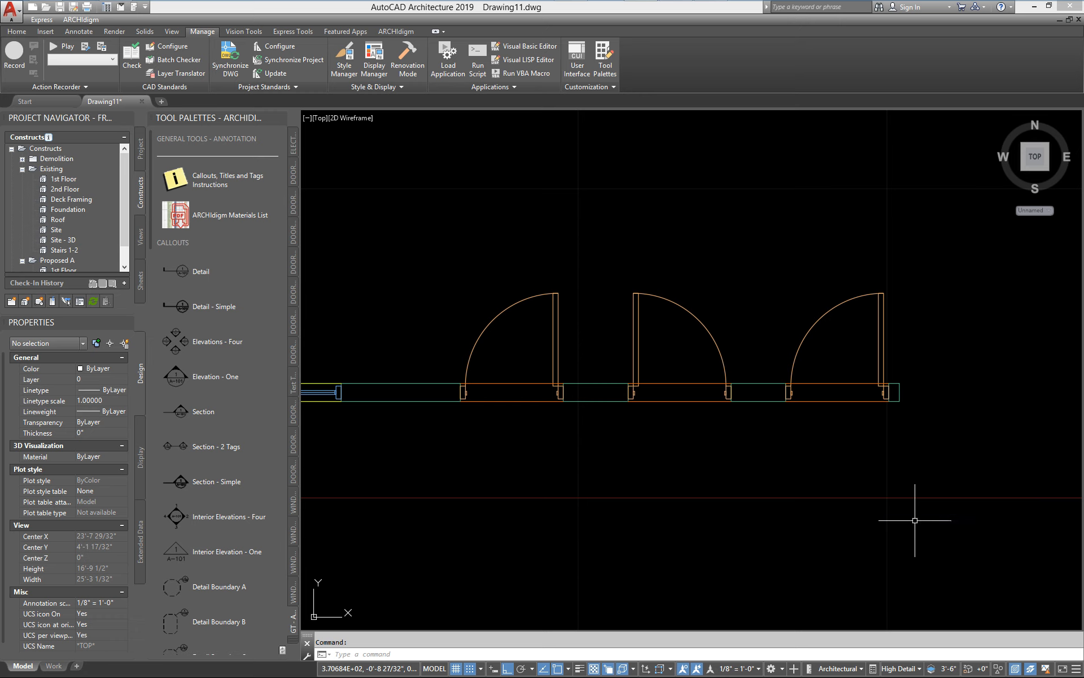
scroll(533, 507, "down", 3)
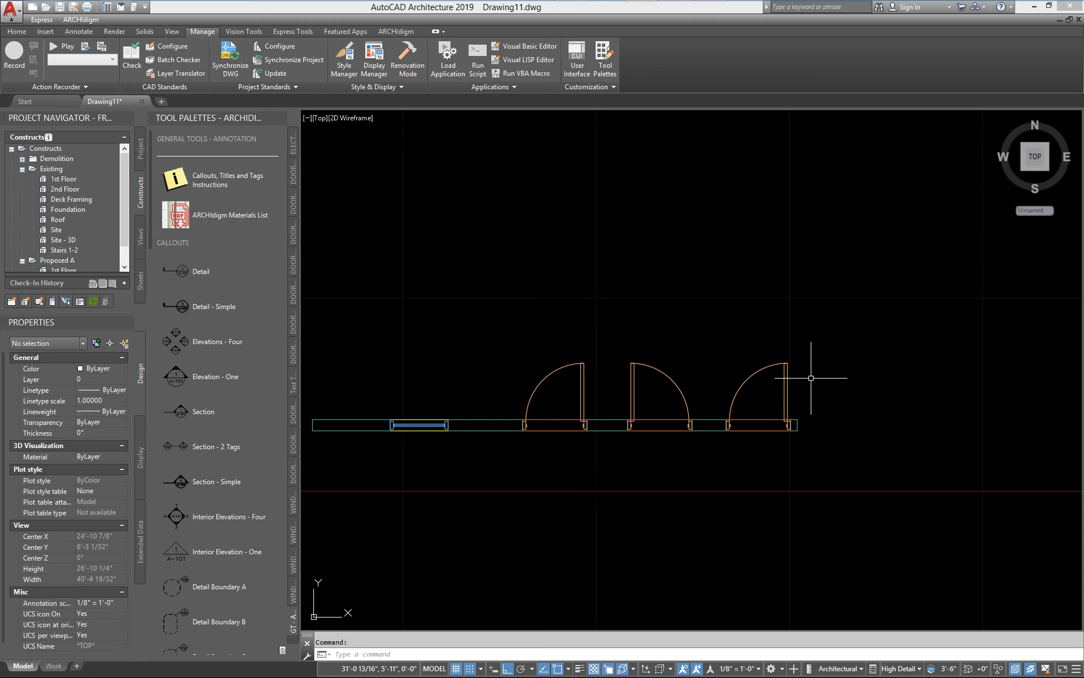
Step: Stretch the wall's right end horizontally well past the last door to make room for another door
middle_click_drag(813, 398, 713, 404)
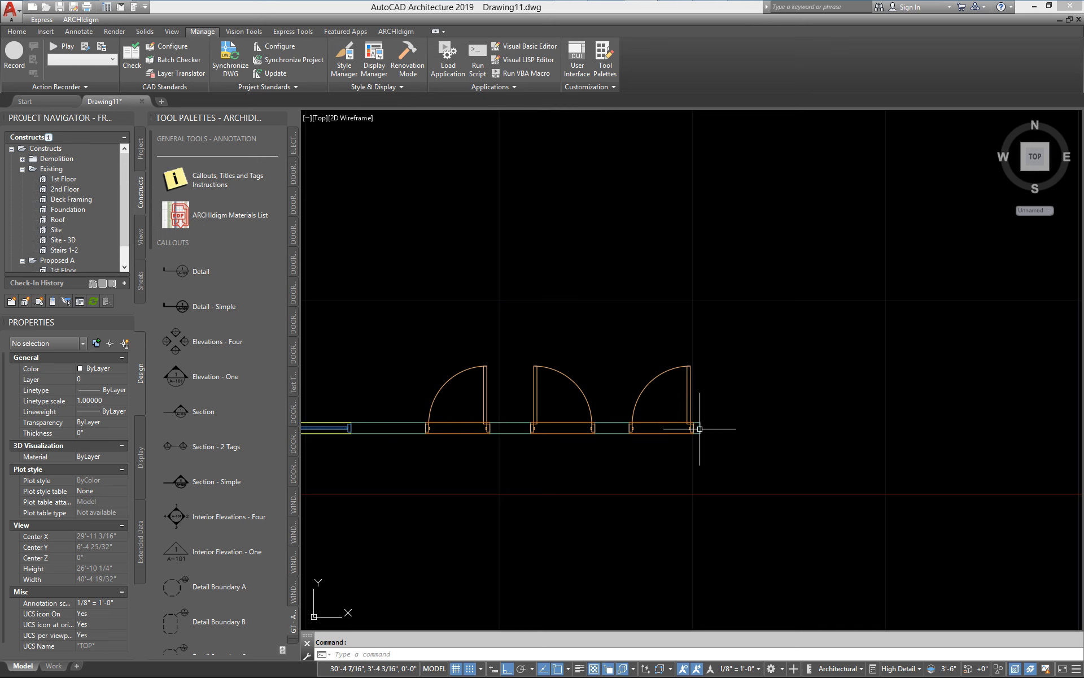
left_click(702, 429)
left_click(700, 433)
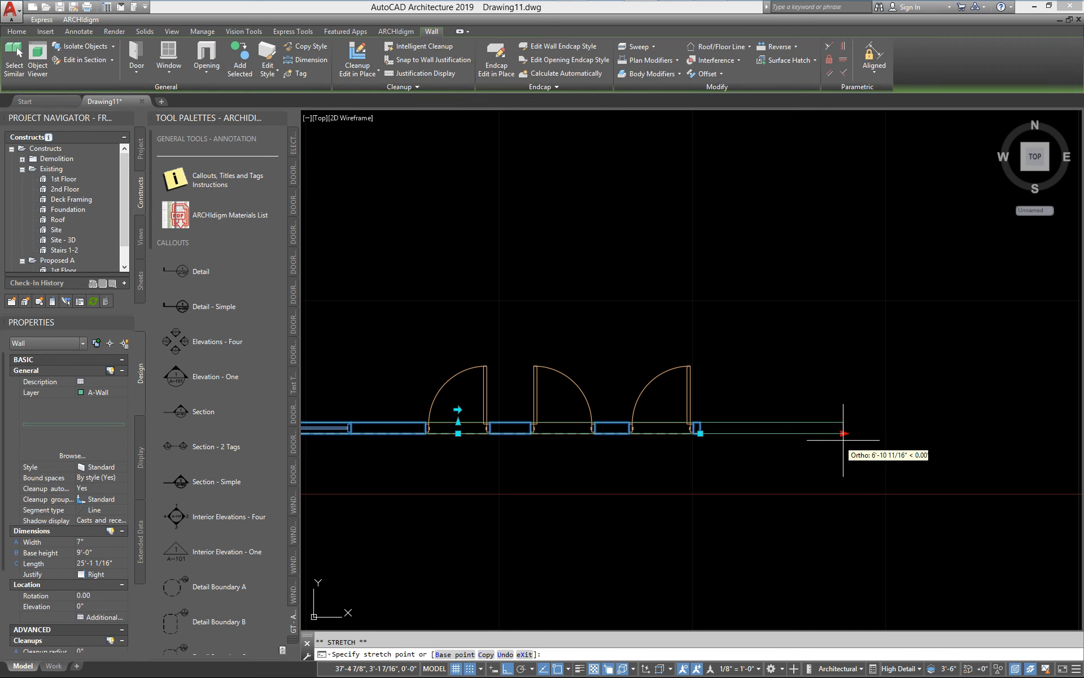
left_click(906, 433)
key("Escape")
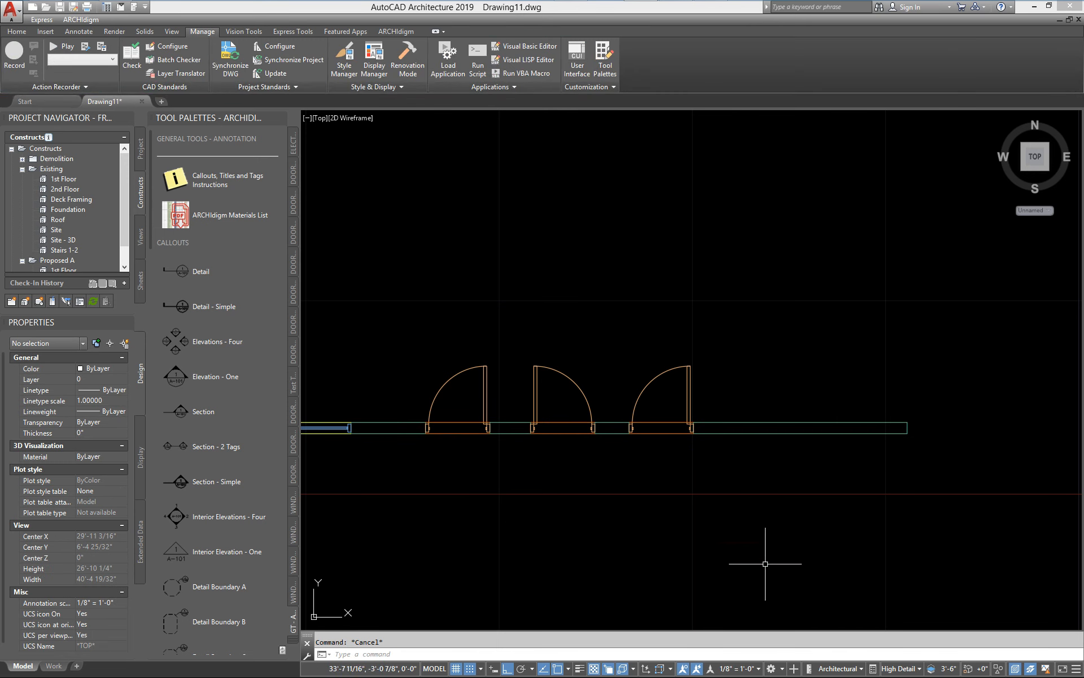
Step: Copy the rightmost door along the wall into the empty segment to its right
type("c")
key("space")
left_click(691, 382)
key("space")
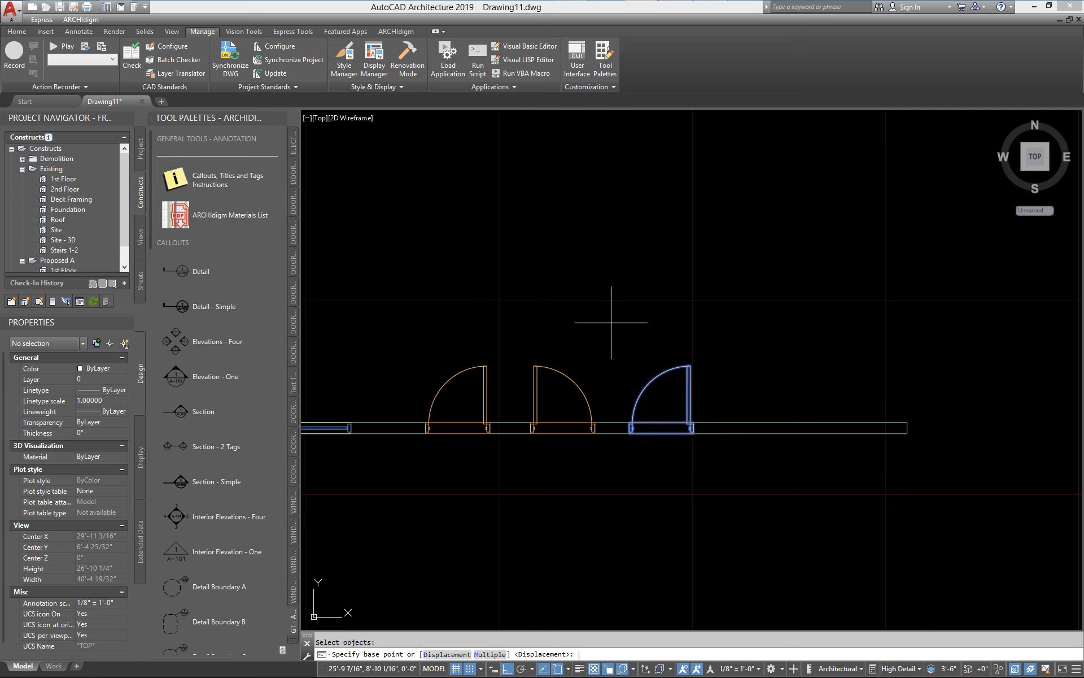
left_click(611, 322)
left_click(739, 335)
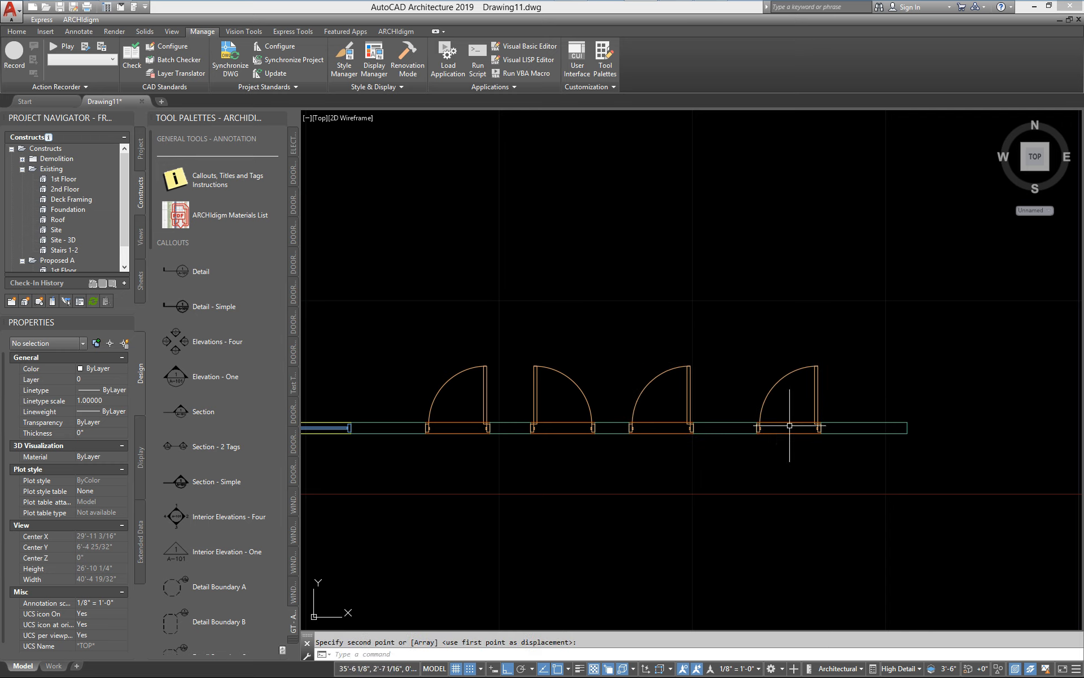
Step: Copy the new rightmost door's style, assign the copy to that door and name it Door Type 2
left_click(764, 403)
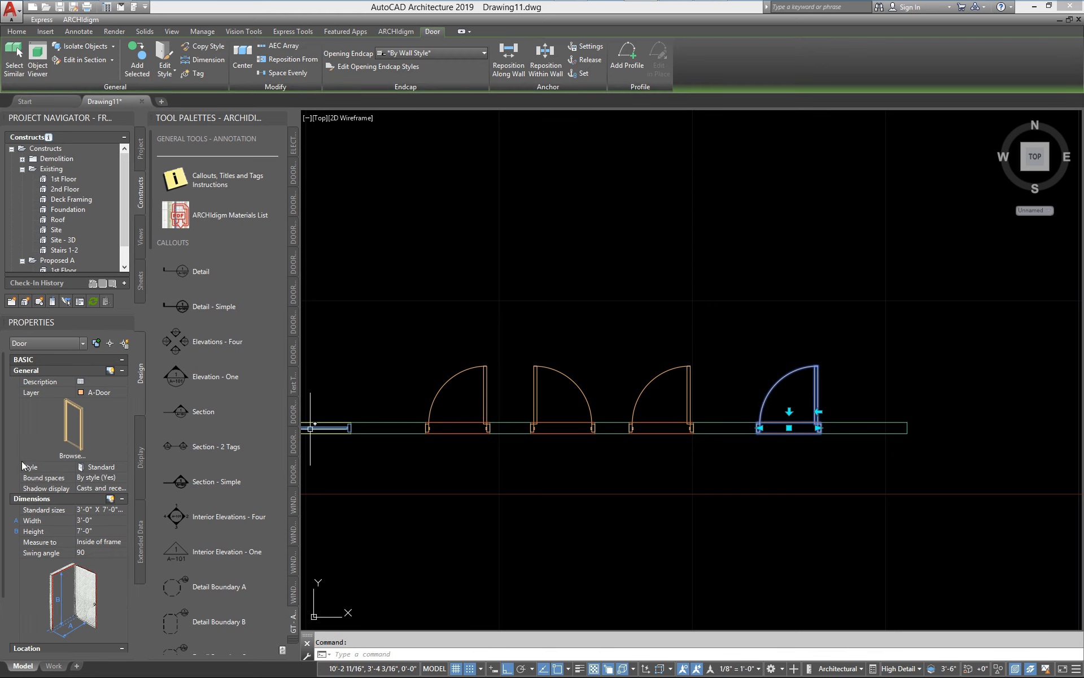
right_click(753, 401)
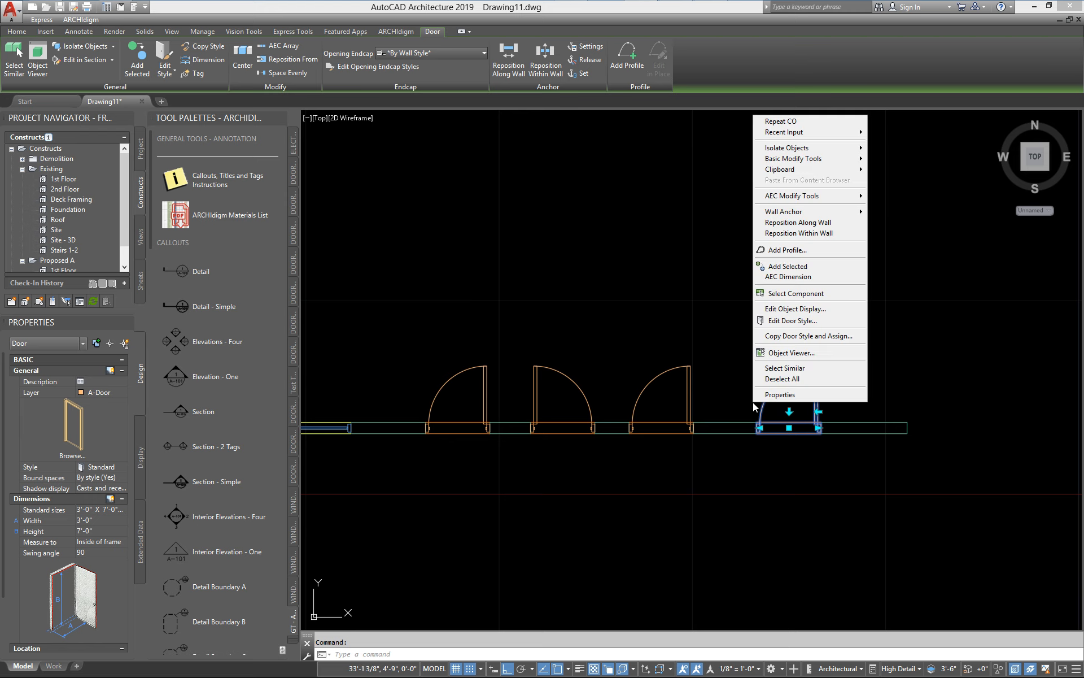
left_click(795, 337)
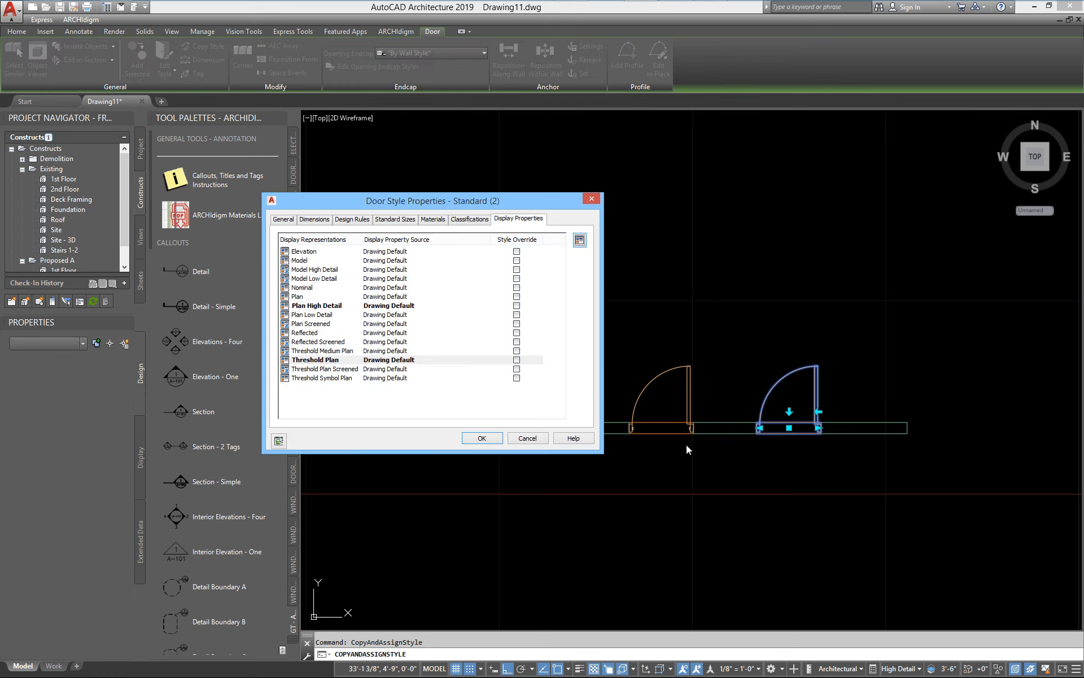
left_click(281, 219)
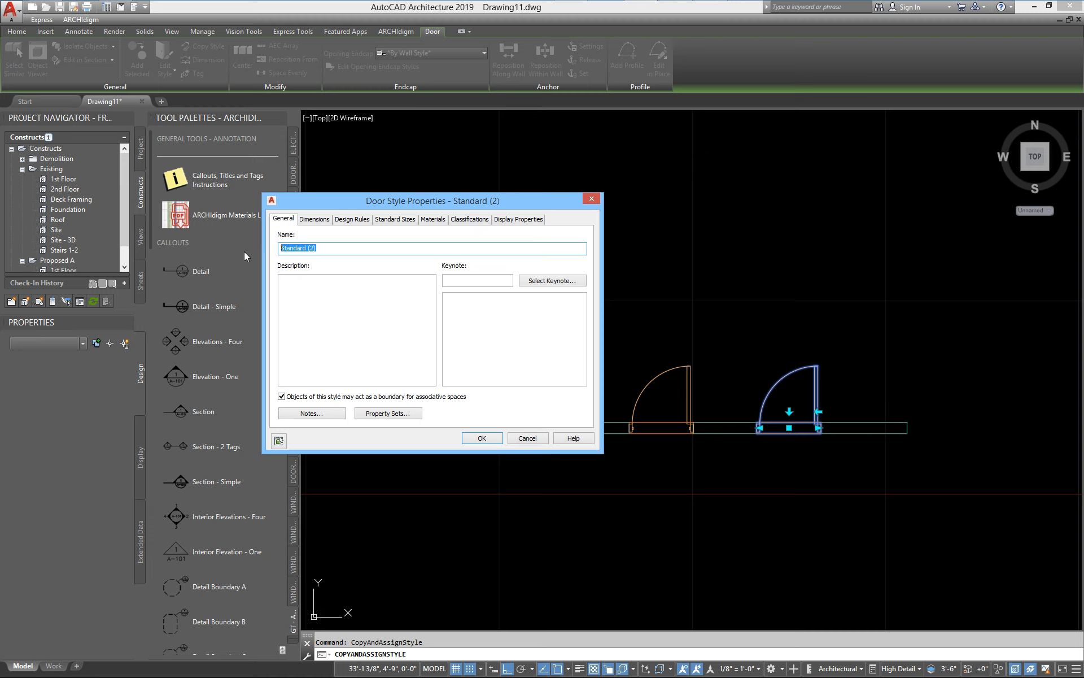
type("Door Type 2")
left_click(480, 438)
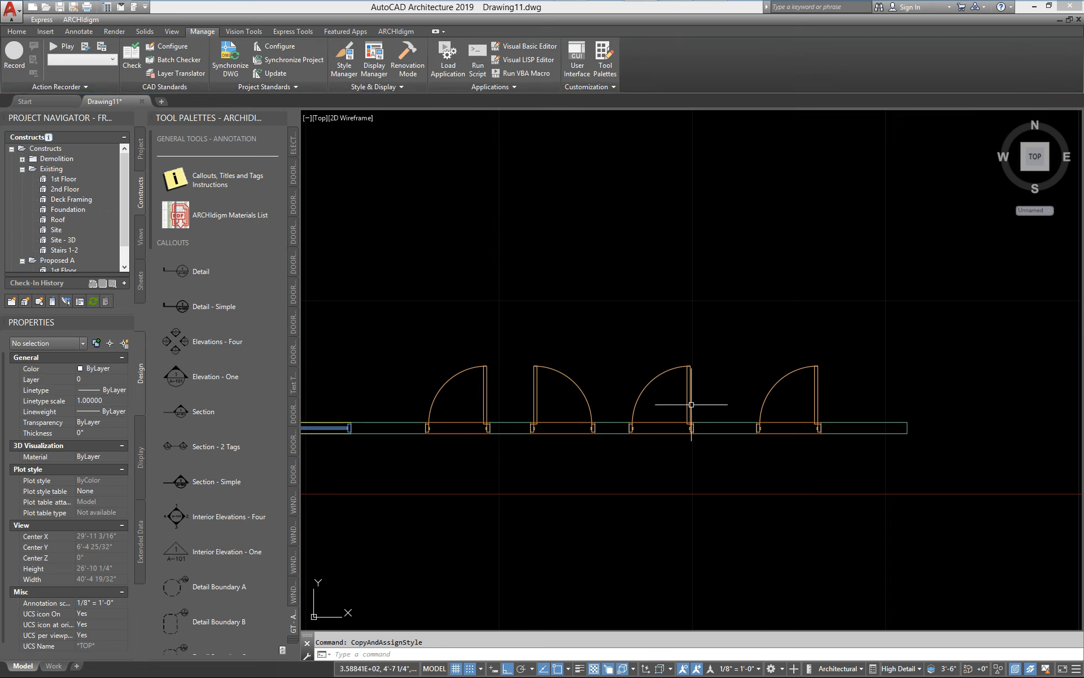
Step: Try another door style on the rightmost door and switch it back to Door Type 2
left_click(801, 389)
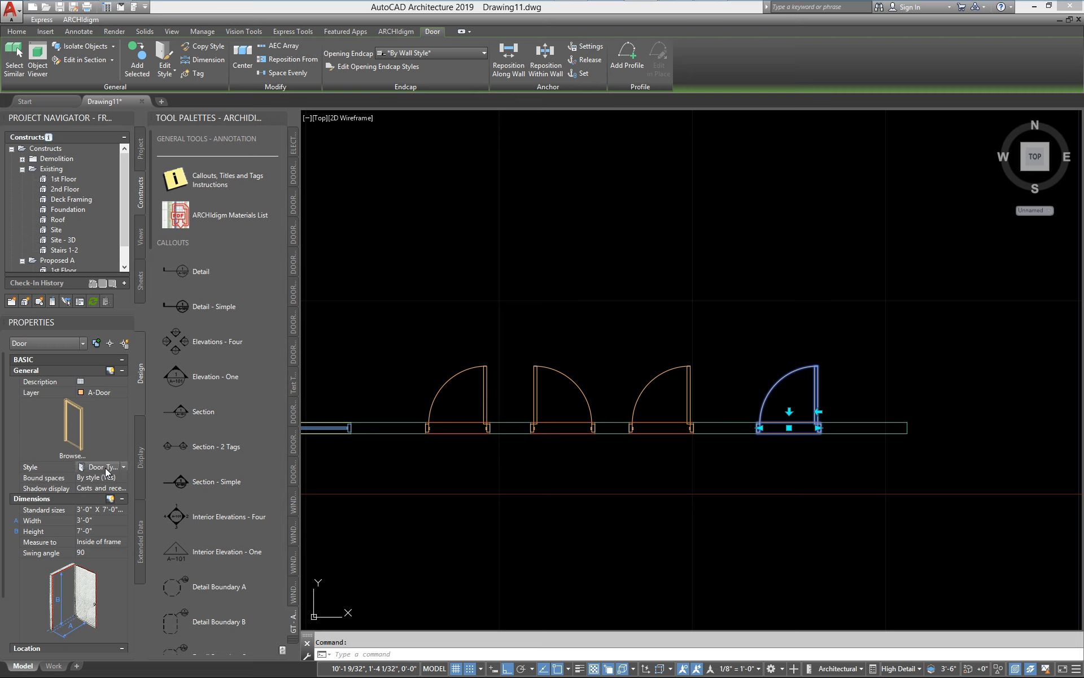
left_click(105, 467)
left_click(103, 490)
left_click(105, 467)
left_click(102, 479)
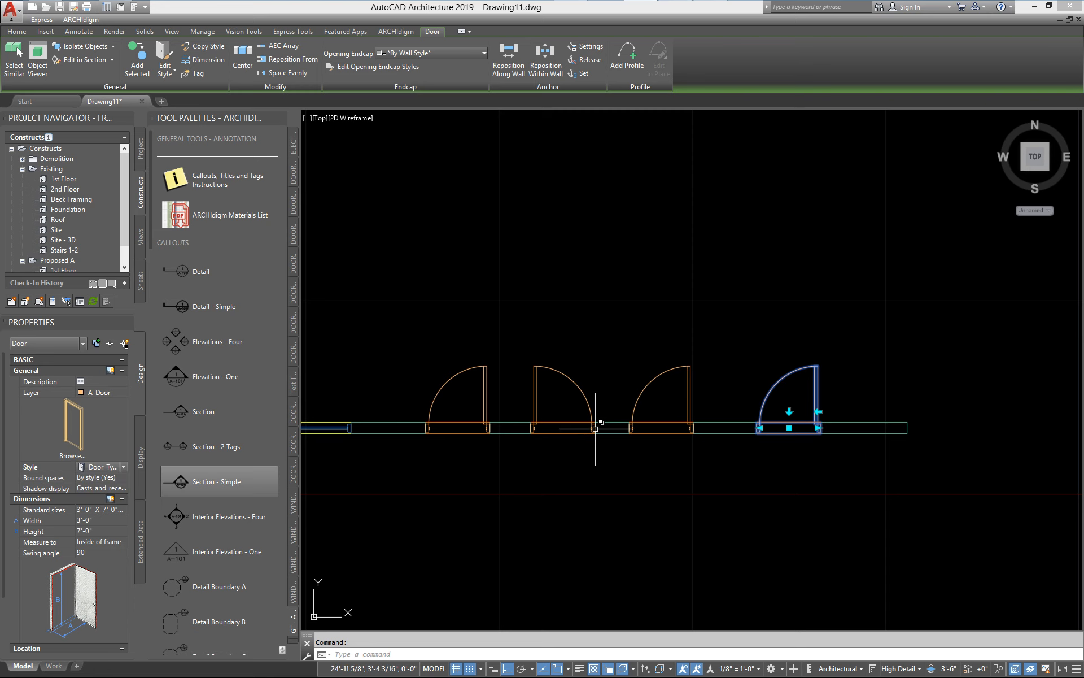
key("Escape")
Step: Edit the rightmost door's style, Door Type 2, and add a style override to its Threshold Plan display representation
left_click(816, 380)
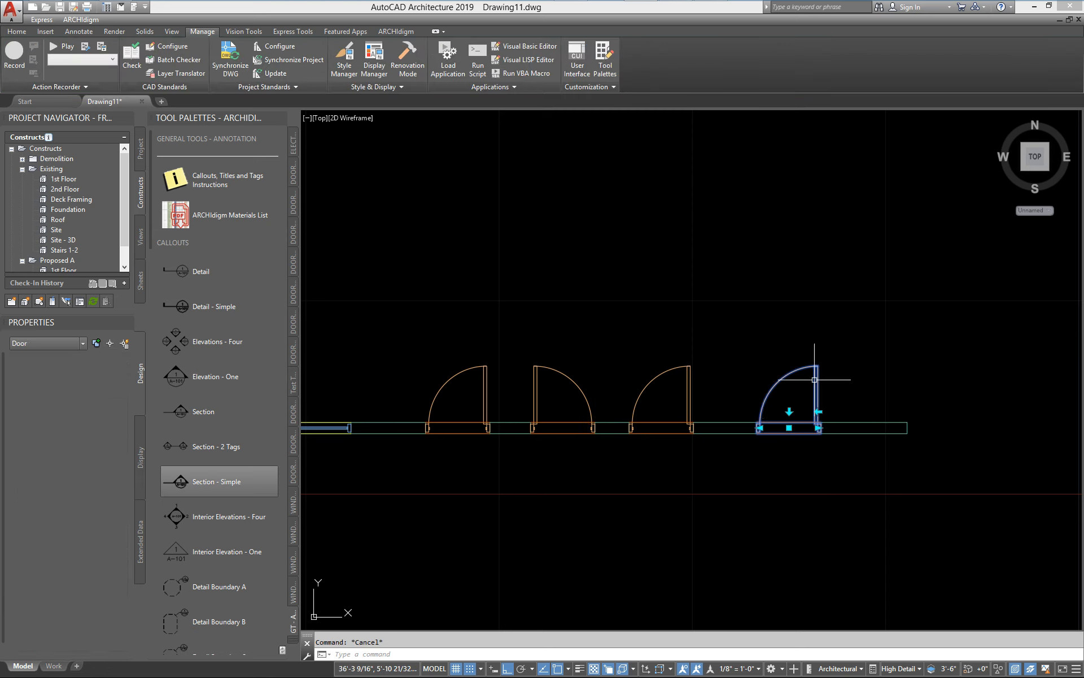
right_click(716, 362)
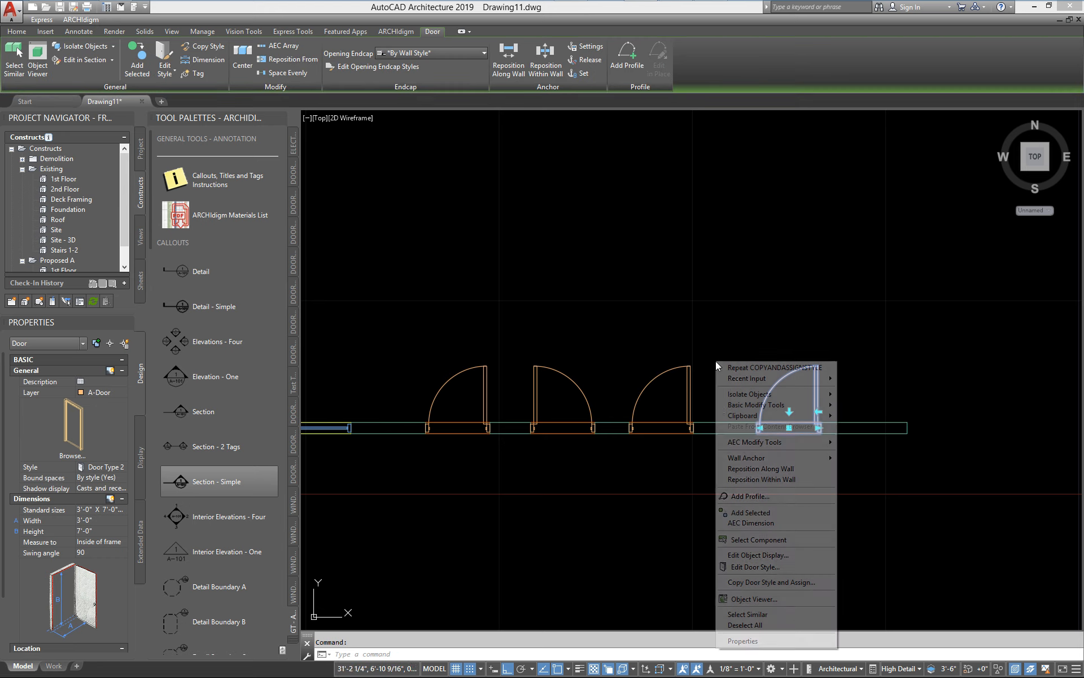
left_click(766, 567)
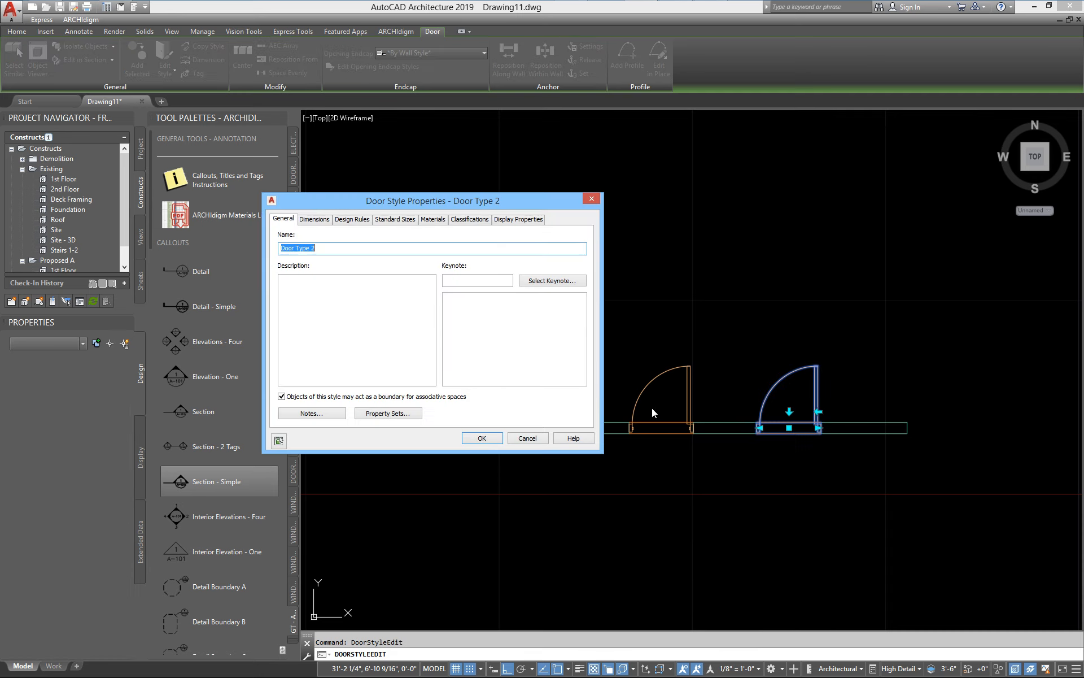
left_click(511, 220)
left_click_drag(499, 206, 579, 199)
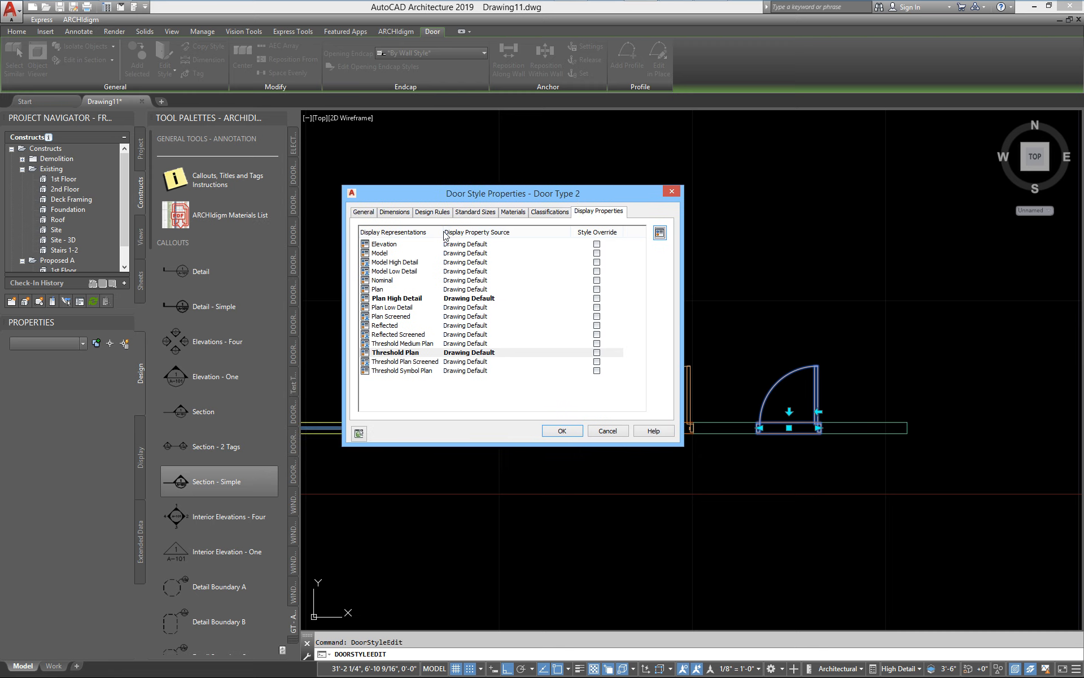
left_click_drag(441, 235, 463, 235)
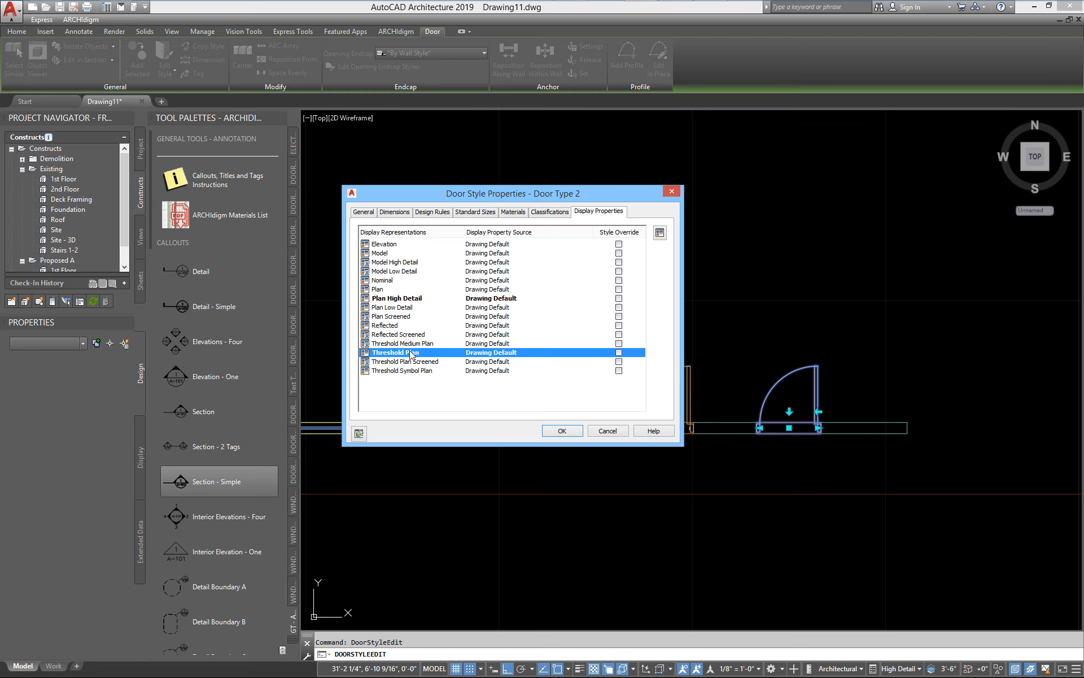
left_click(619, 353)
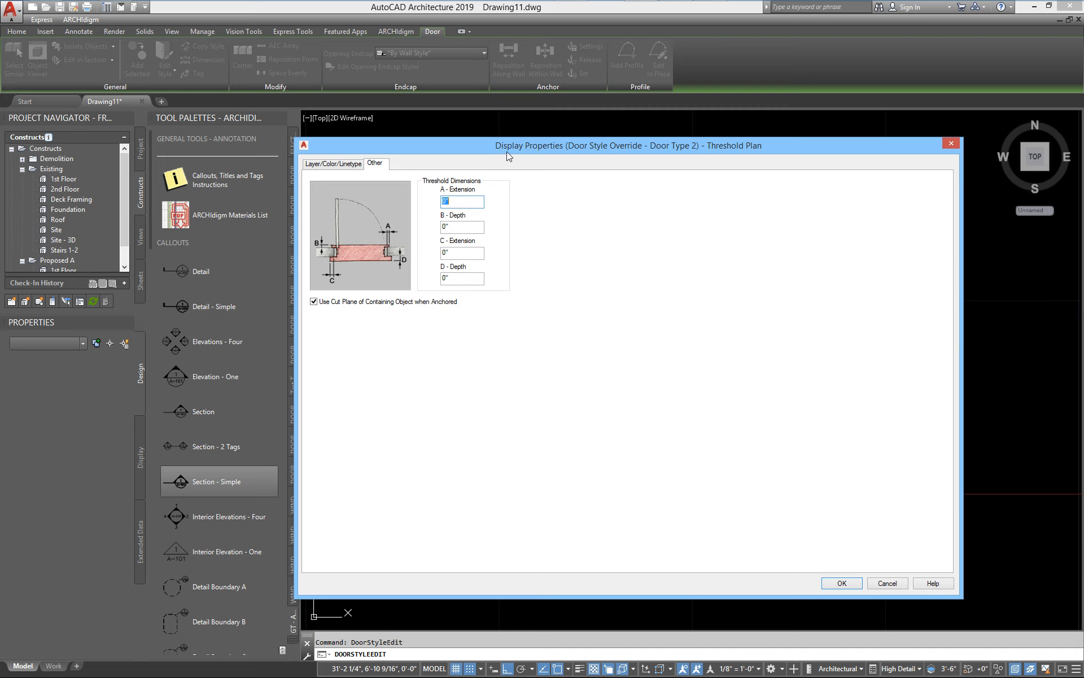
Step: In the Threshold Plan override, turn off Threshold B, set Threshold A's color to red and apply the style changes
left_click_drag(506, 149, 397, 137)
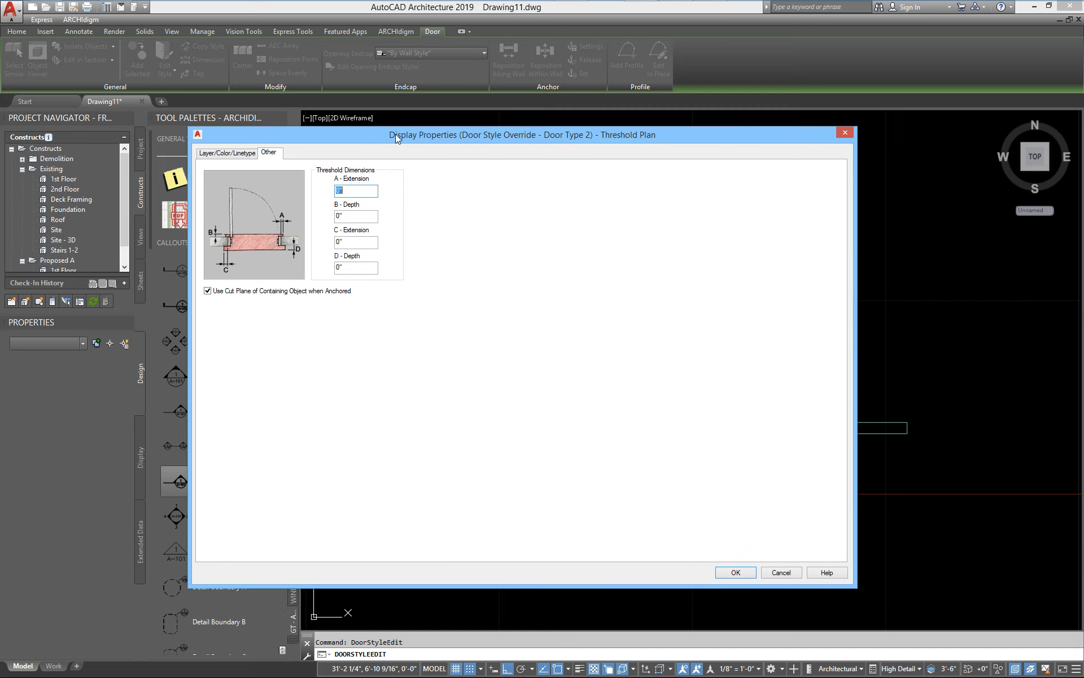
left_click(209, 154)
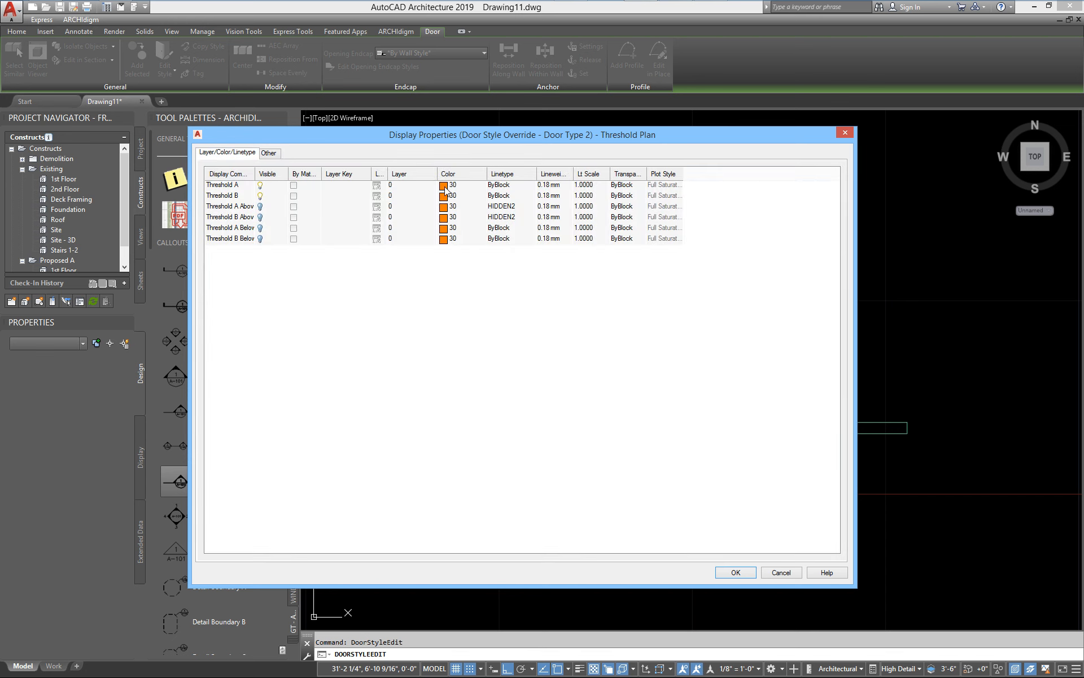
left_click(260, 195)
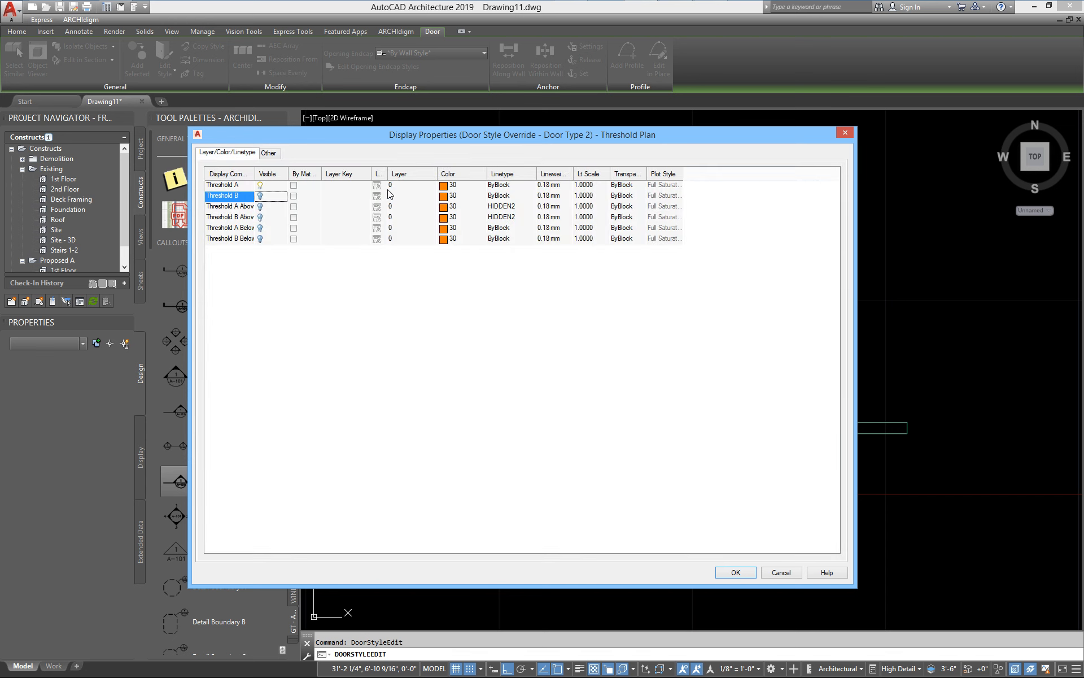
left_click(443, 186)
left_click(631, 404)
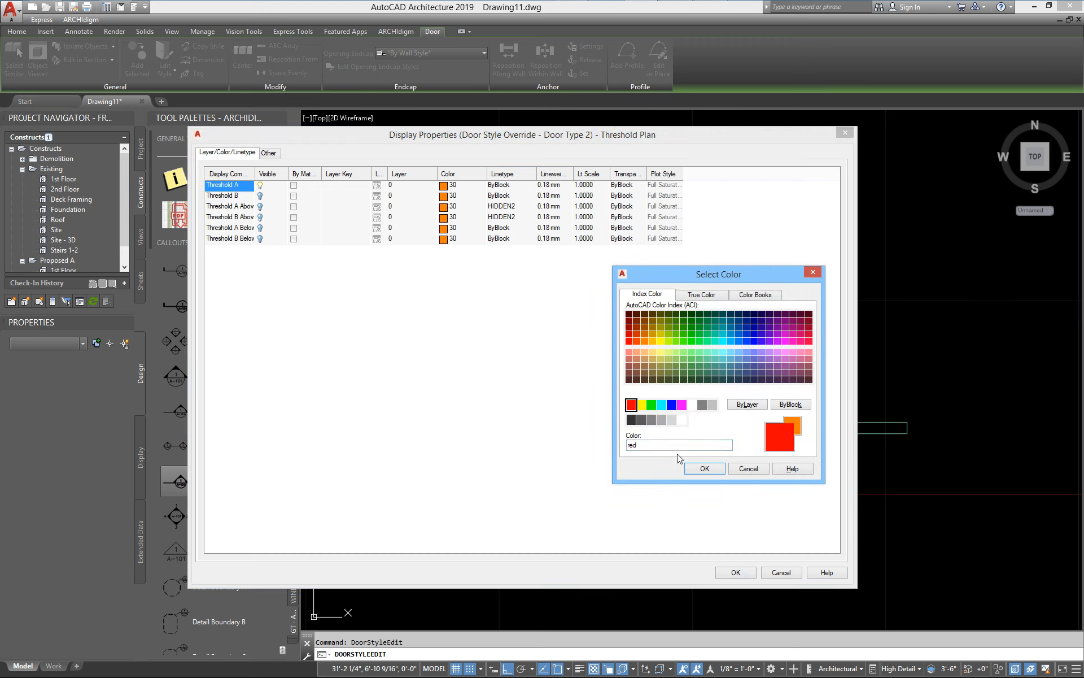
left_click(704, 468)
left_click(735, 572)
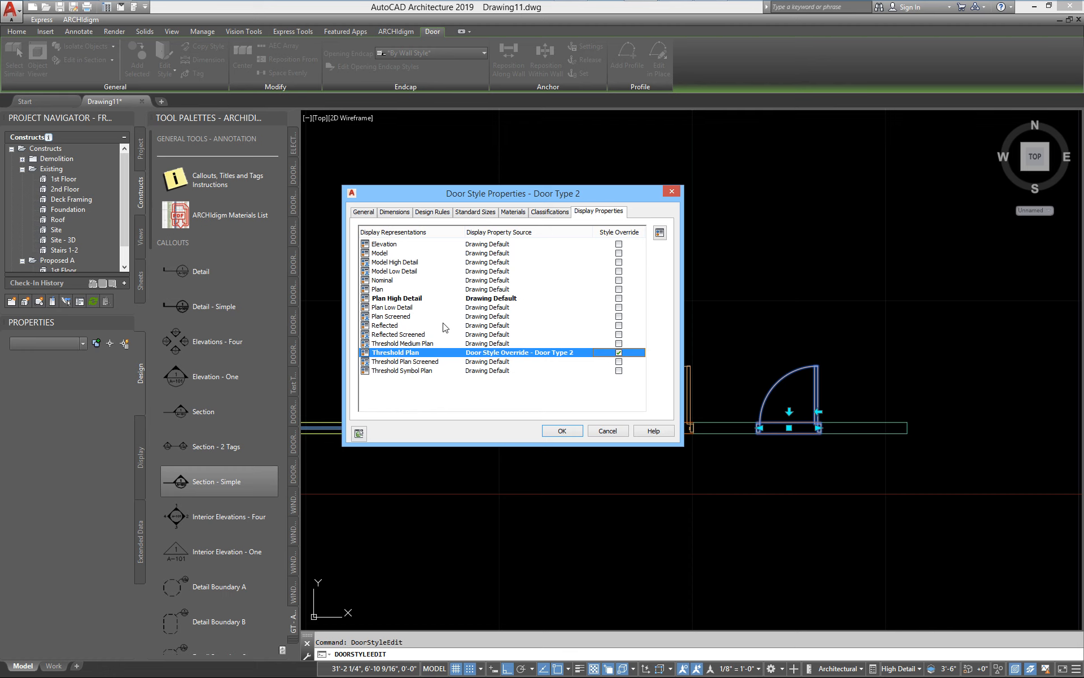
left_click(404, 345)
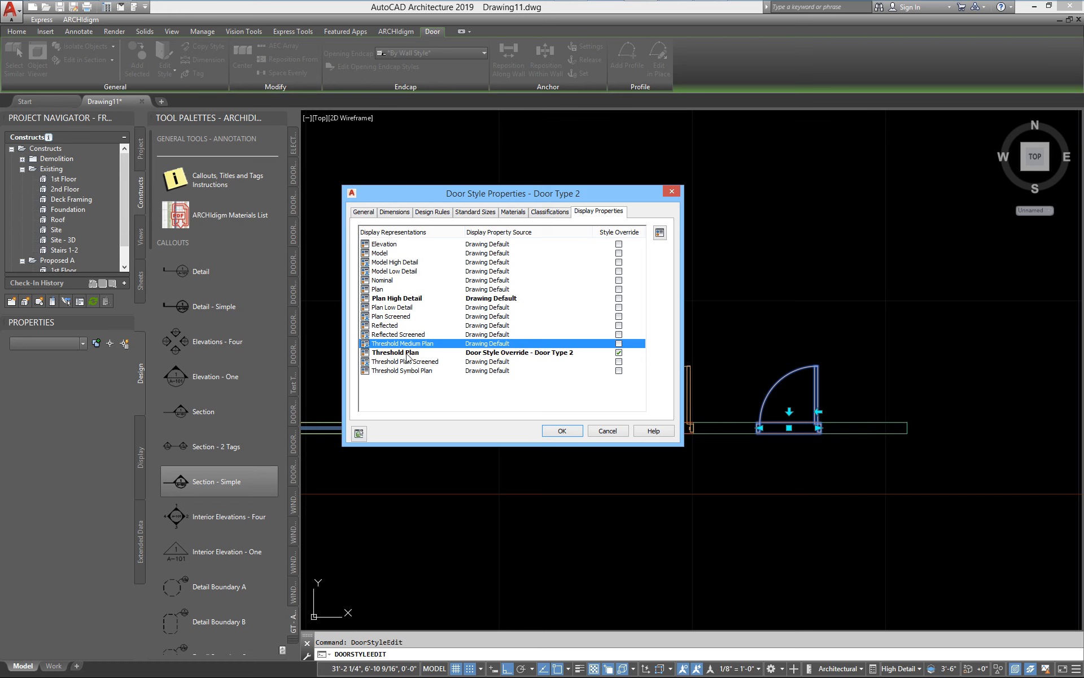
left_click(562, 430)
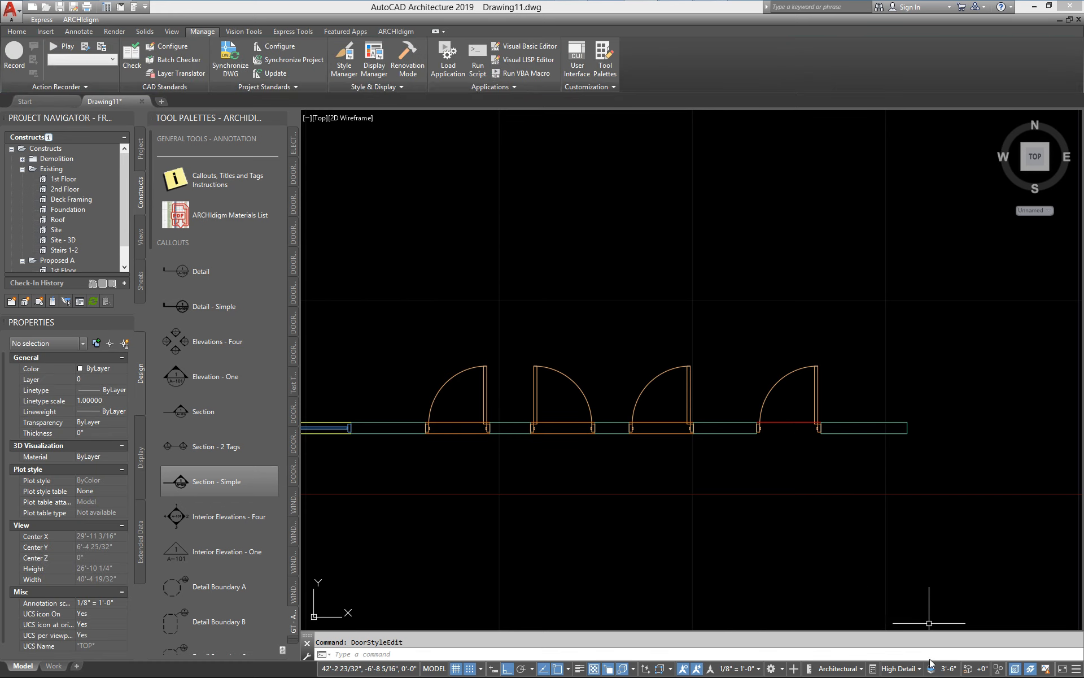
Step: Switch the display configuration to Medium Detail and back to High Detail to compare the door thresholds
left_click(903, 669)
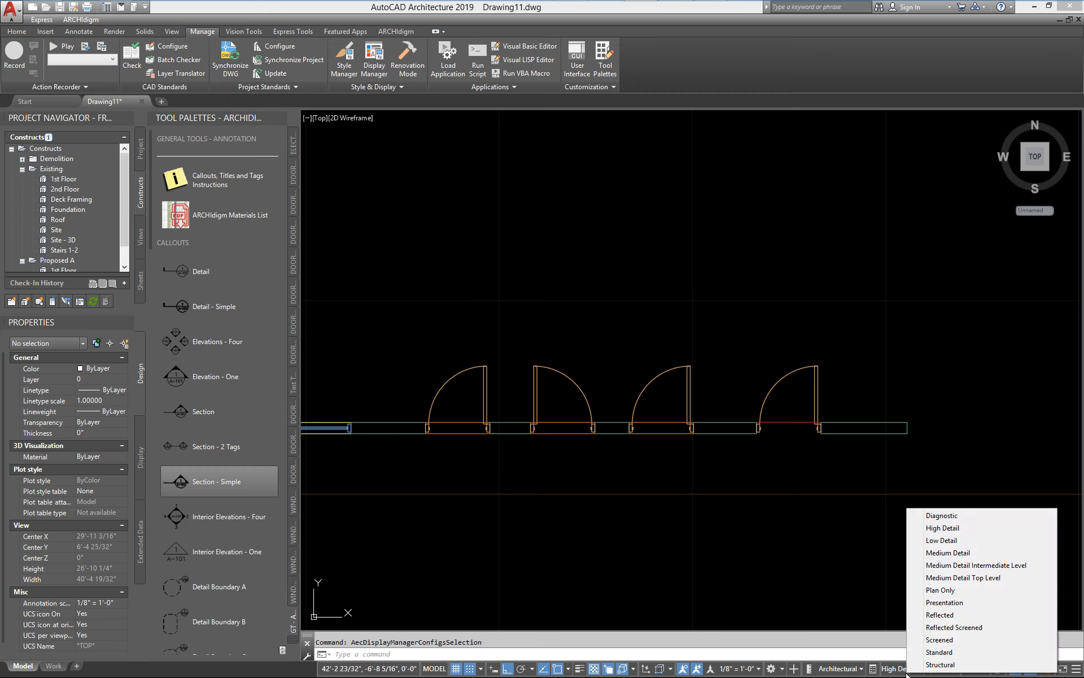
left_click(935, 554)
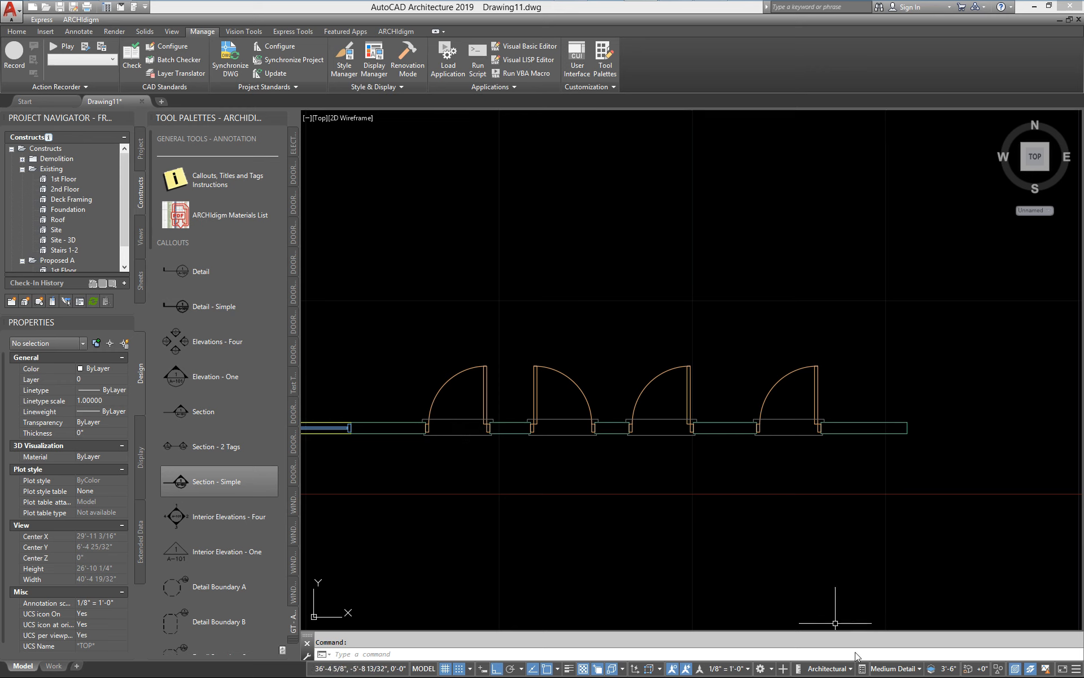
left_click(888, 672)
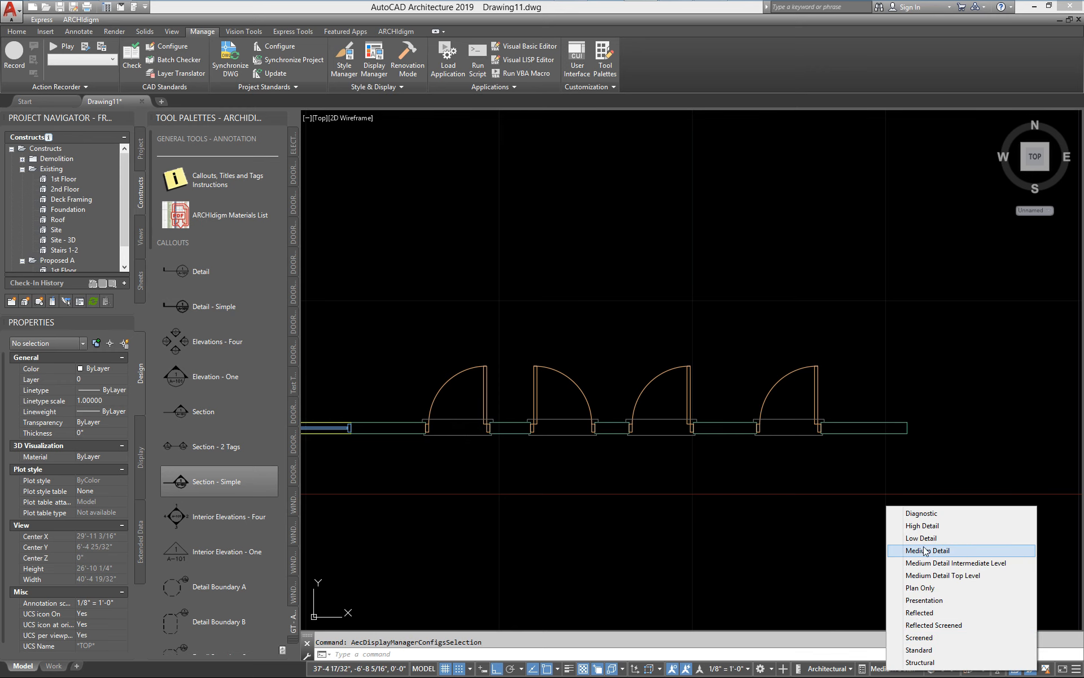
left_click(920, 526)
Step: In Door Type 2's Threshold Plan override, set threshold dimension A - Extension to 2 and B - Depth to 1
scroll(824, 441, "up", 5)
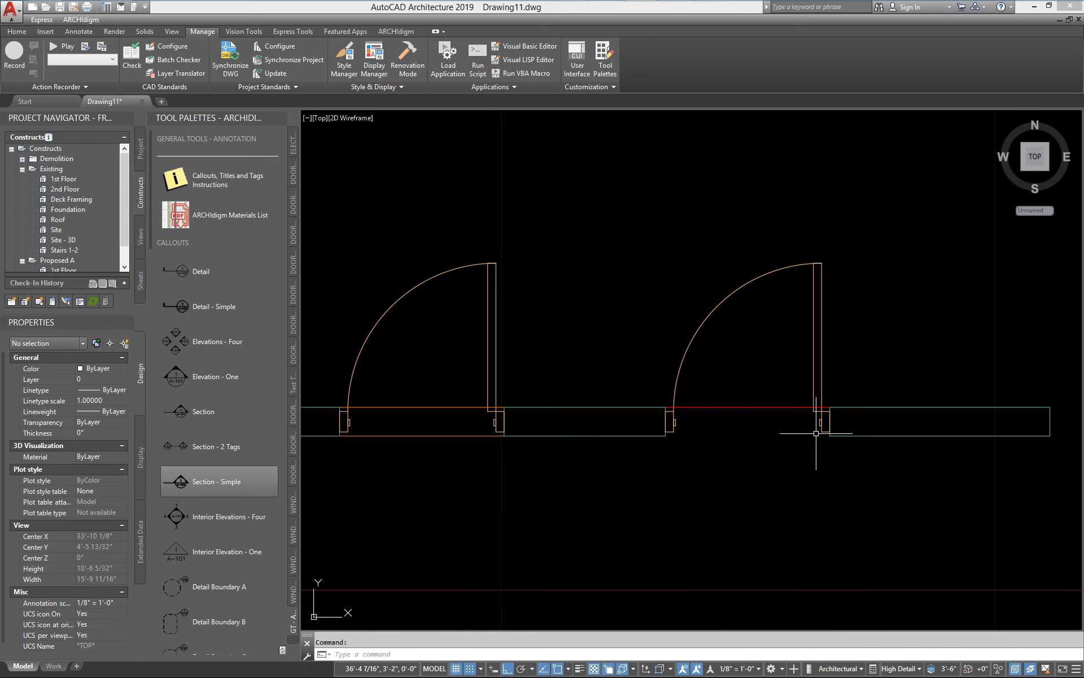
middle_click_drag(751, 407, 612, 368)
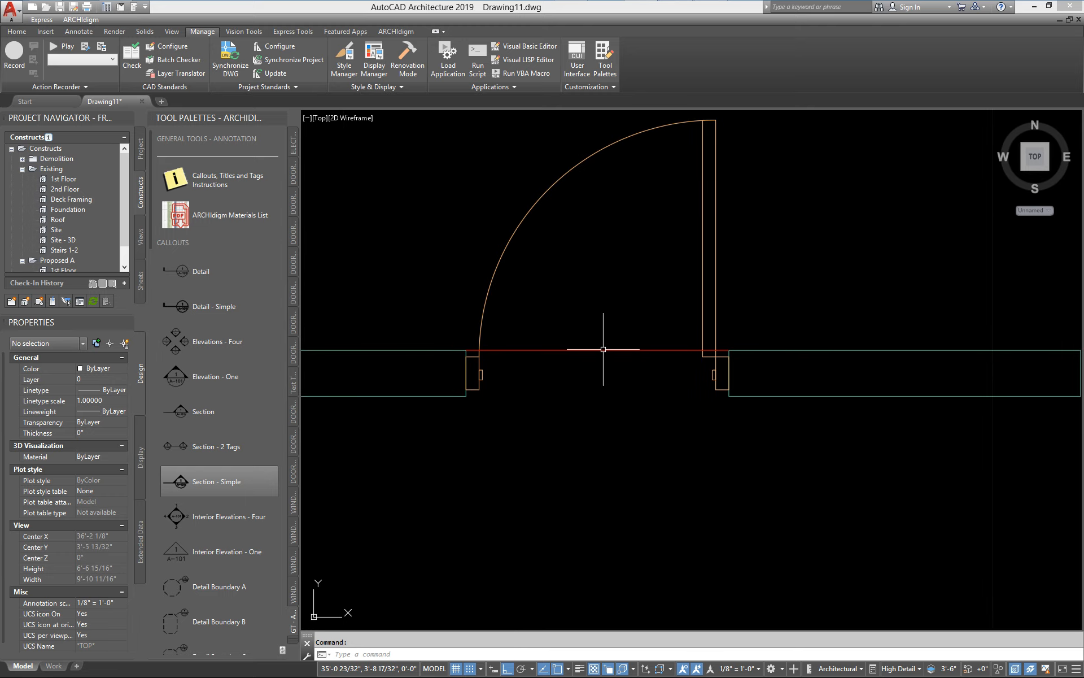
left_click(604, 354)
right_click(603, 355)
left_click(642, 556)
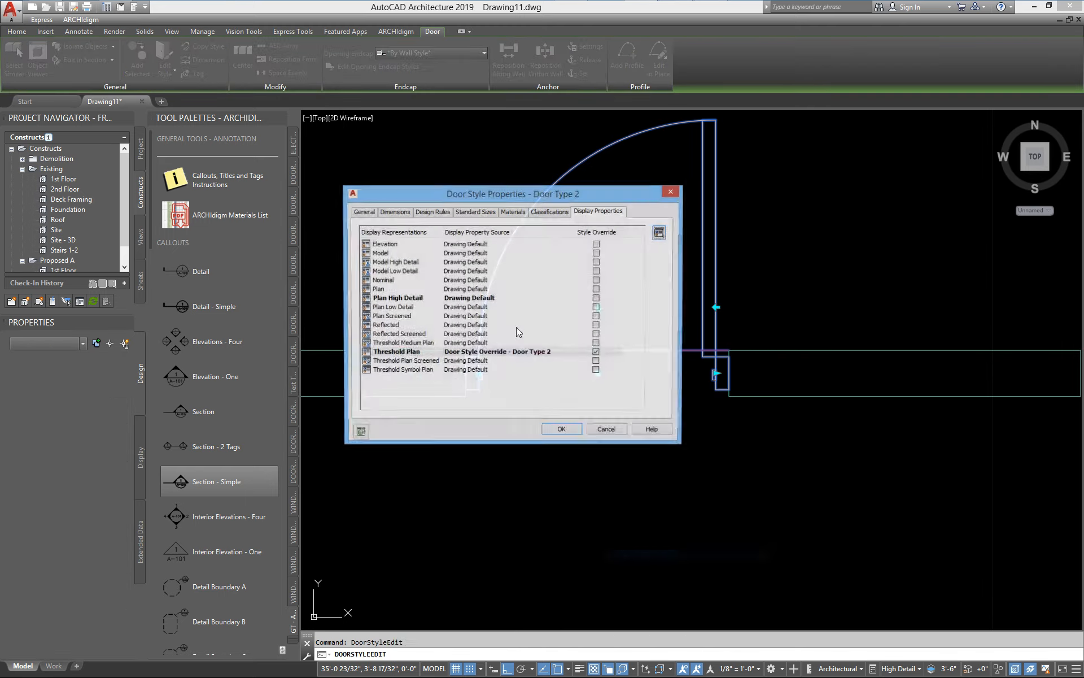
double_click(409, 352)
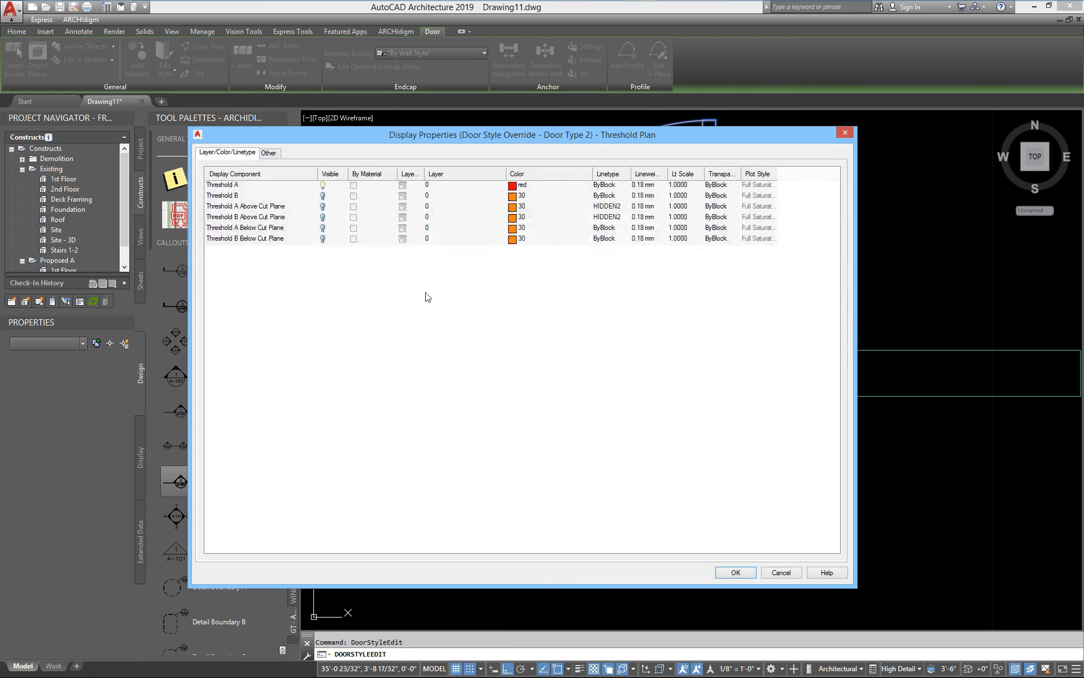
left_click(277, 155)
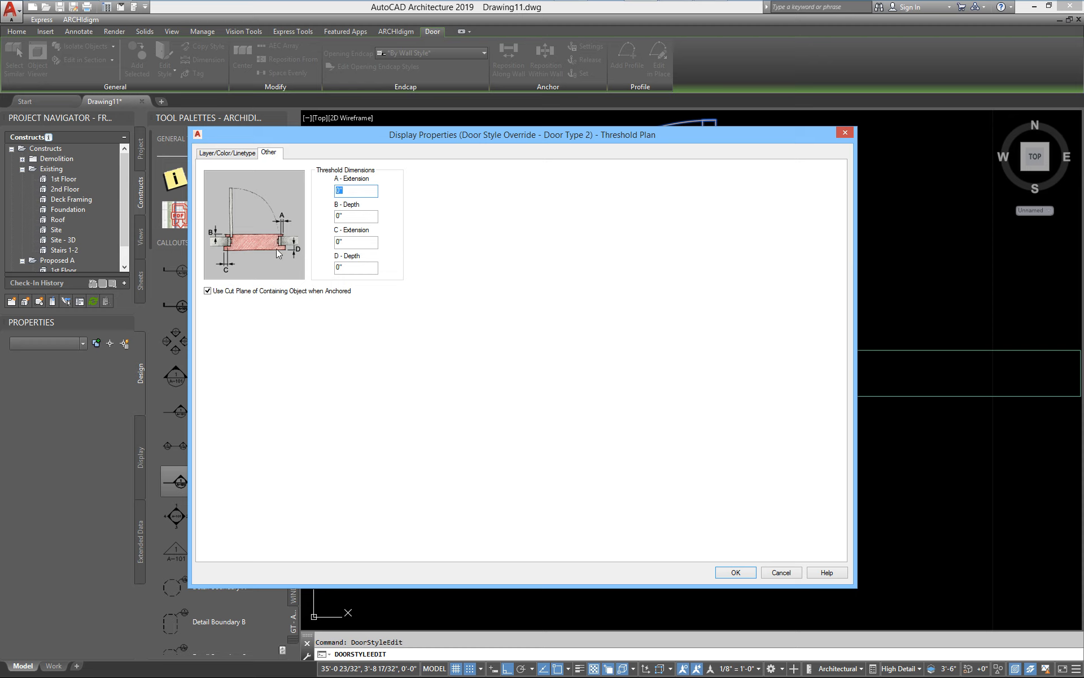
type("2")
key("Tab")
type("1")
left_click(746, 575)
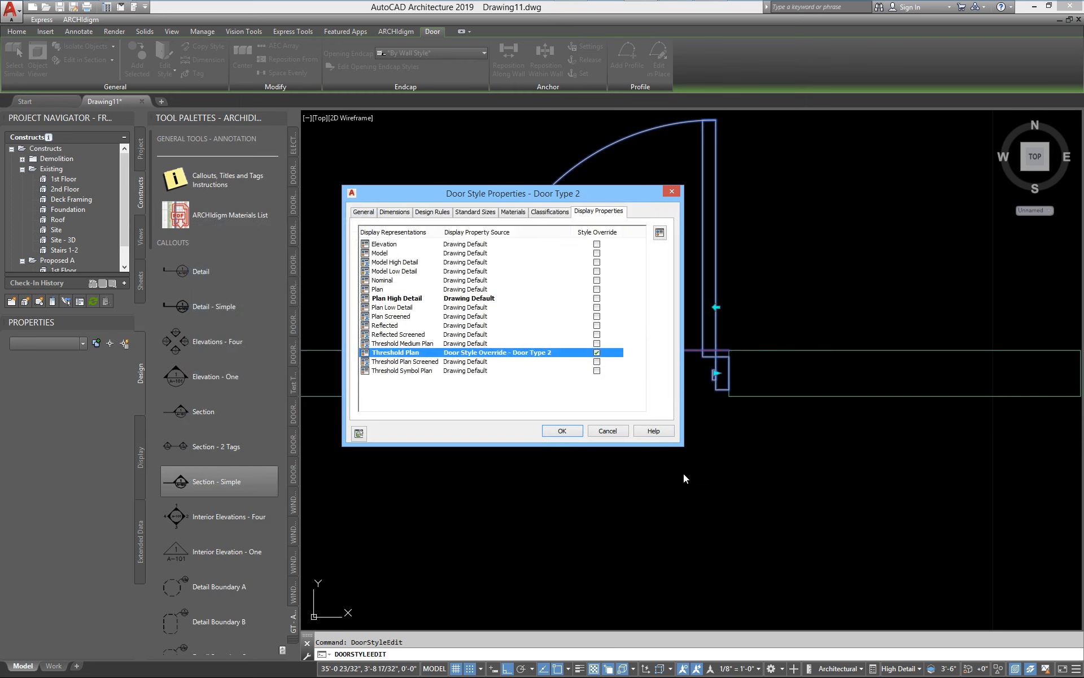
left_click(574, 431)
scroll(574, 438, "down", 4)
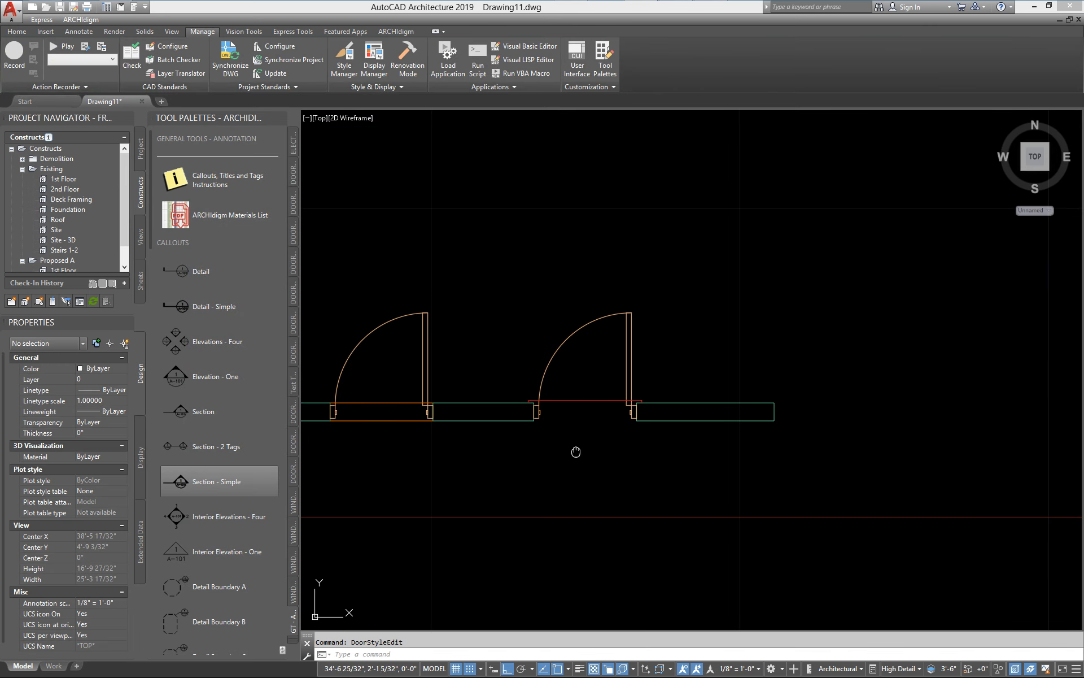
Step: Stretch the wall's right end horizontally well past the Door Type 2 door to make room for another door
scroll(593, 435, "up", 1)
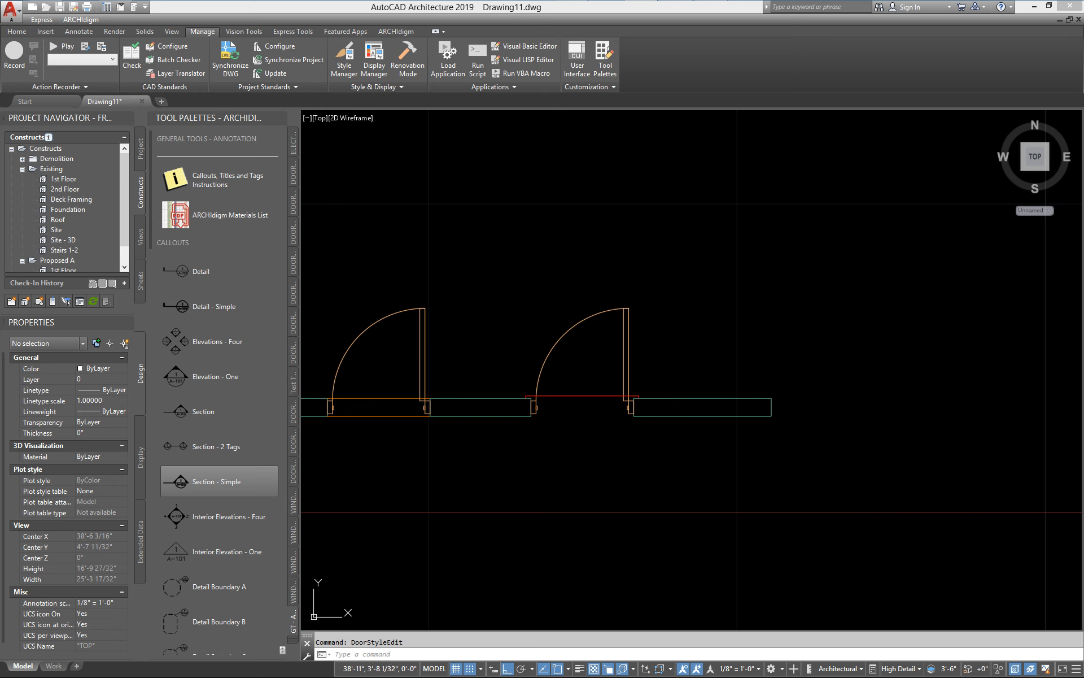
left_click(708, 409)
left_click(771, 416)
left_click(1006, 447)
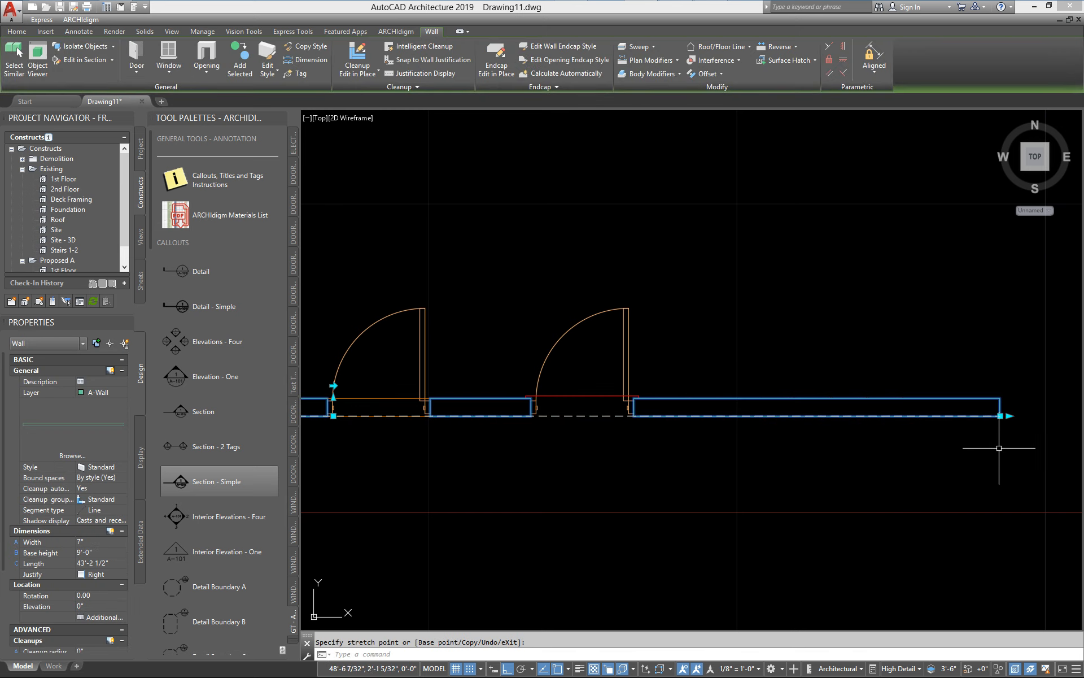
key("Escape")
Step: Add a 3'-0" by 7'-0" Door Type 2 door in the extended wall section beyond the last door
type("d")
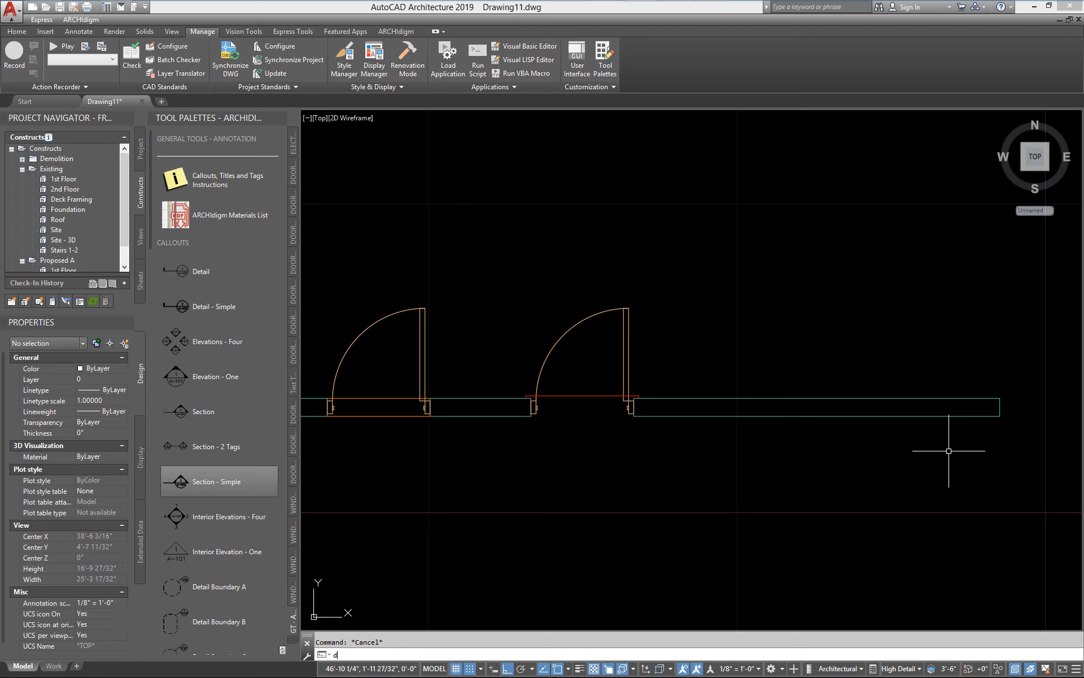
type("ooradd")
key("Return")
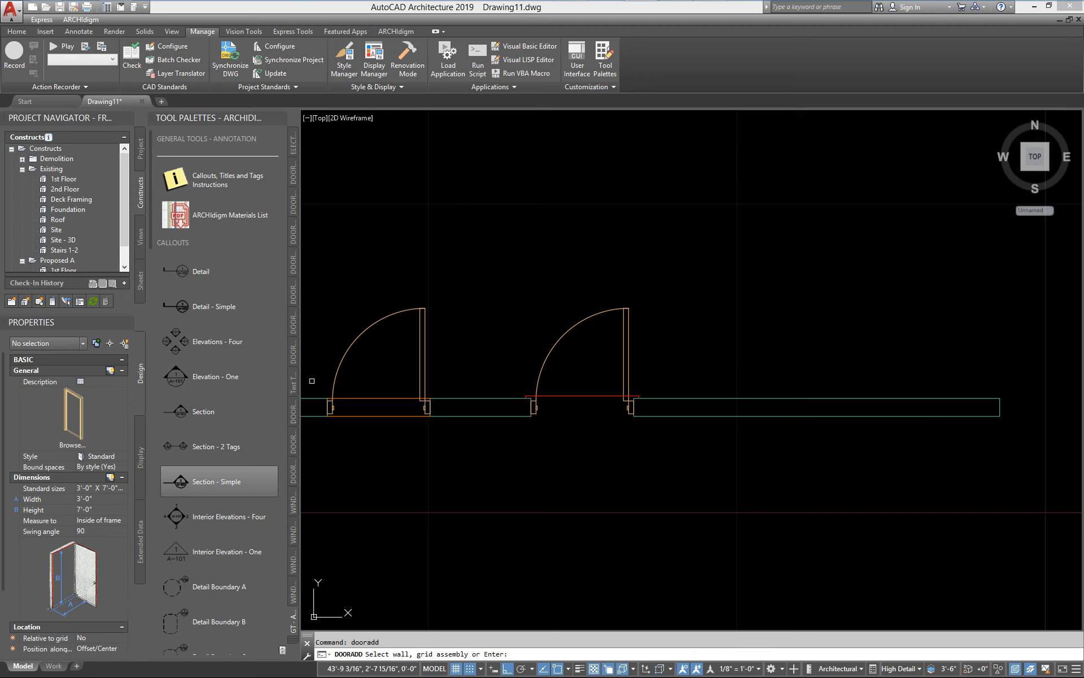
left_click(103, 461)
left_click(103, 476)
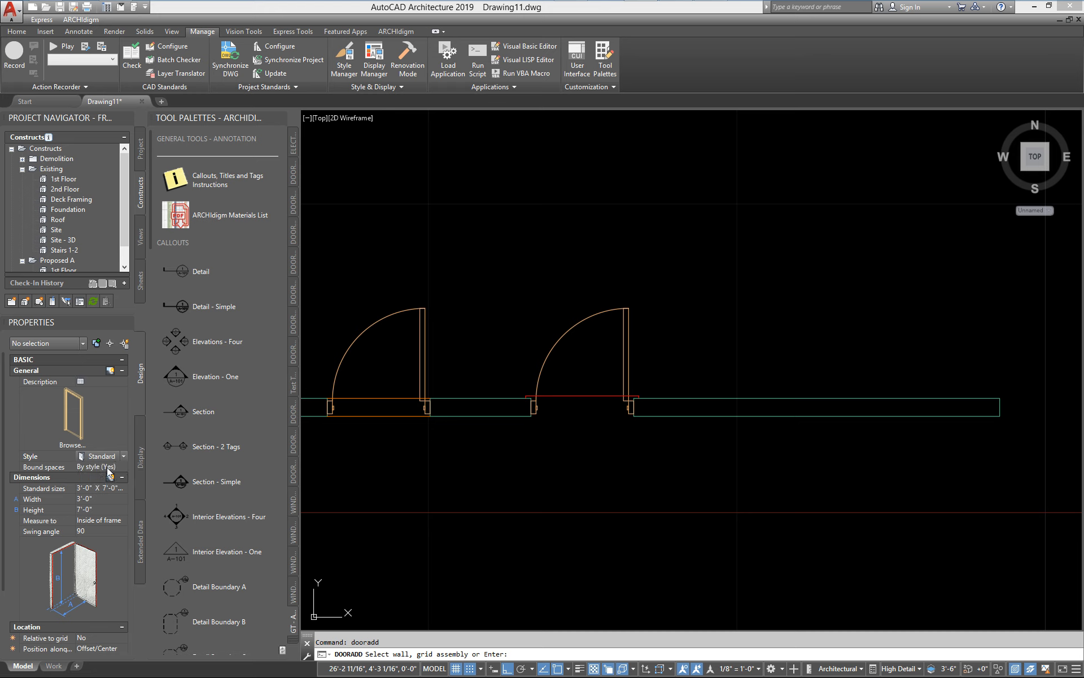
left_click(729, 400)
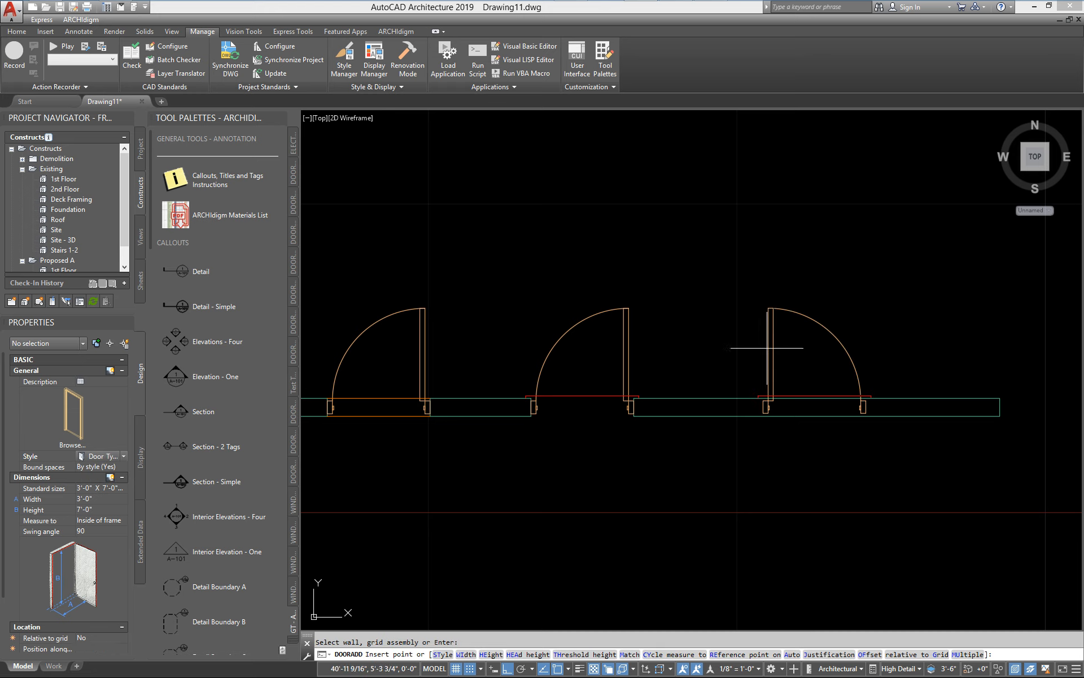
left_click(759, 285)
key("Return")
scroll(752, 452, "down", 2)
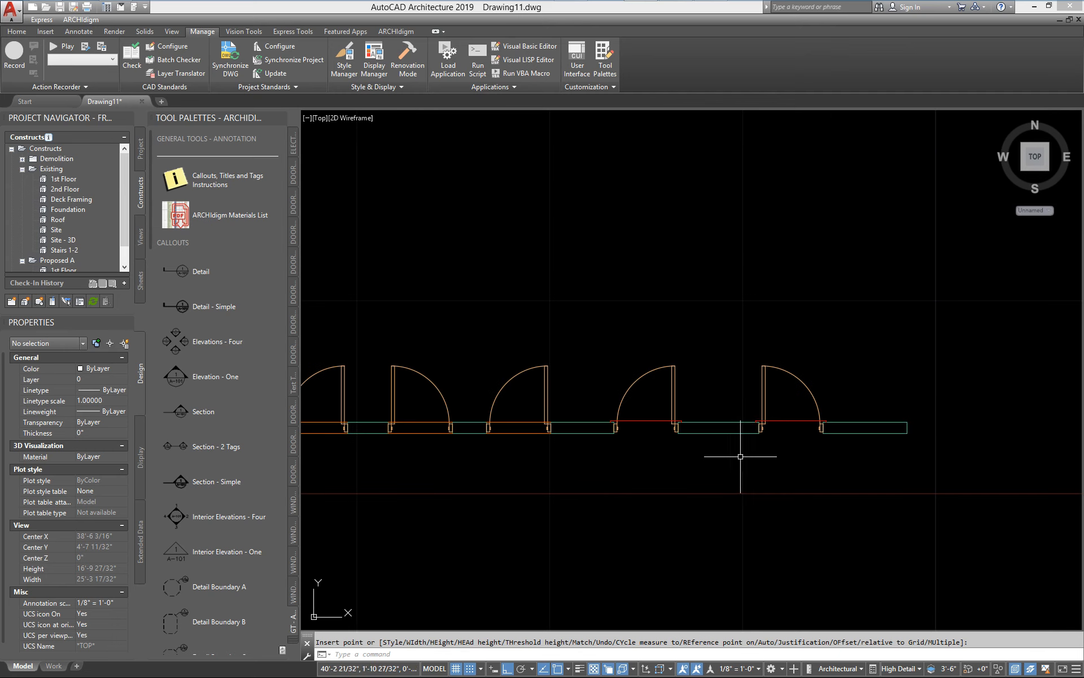
middle_click_drag(718, 455, 803, 454)
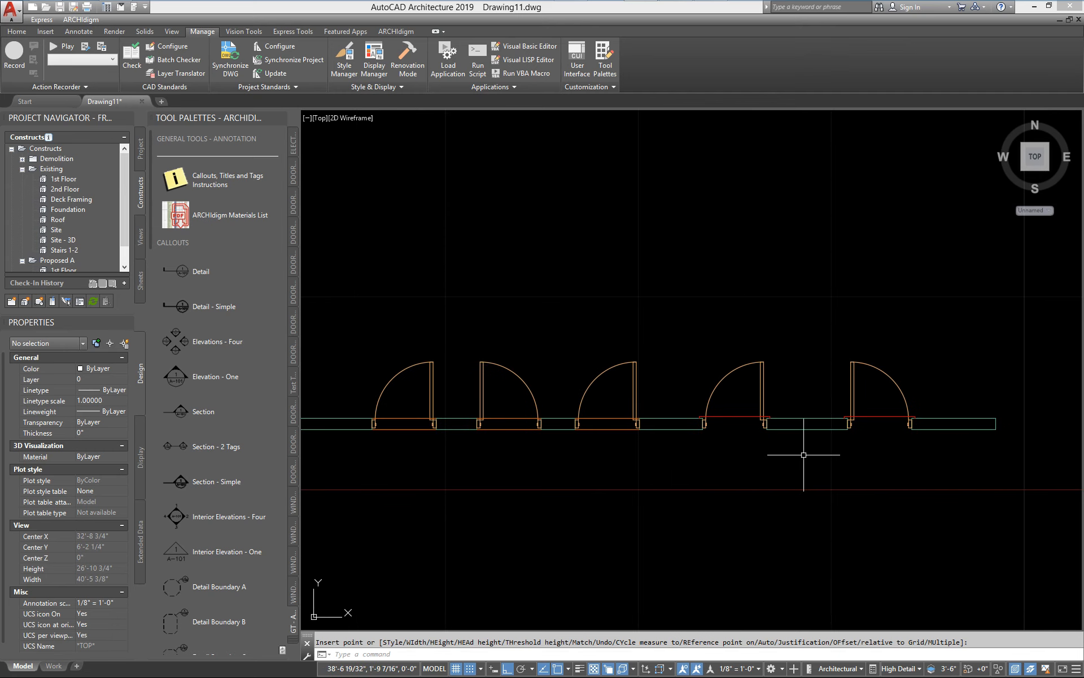
middle_click_drag(860, 449, 793, 452)
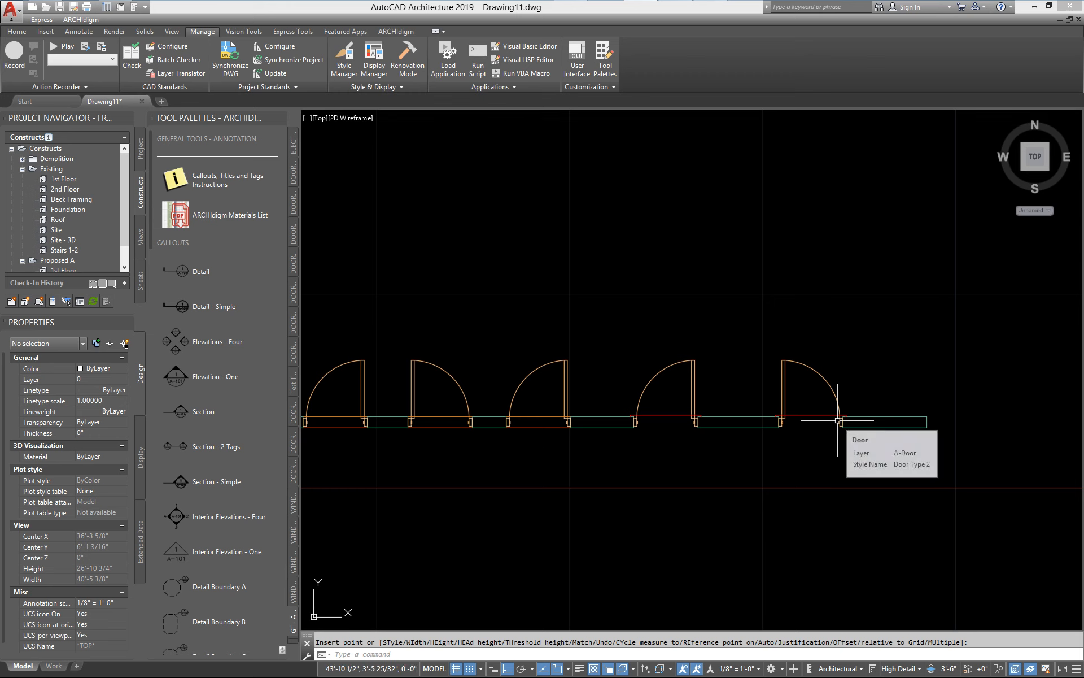
Step: Stretch the wall's right end further horizontally to make room for one more door
middle_click_drag(812, 427, 744, 426)
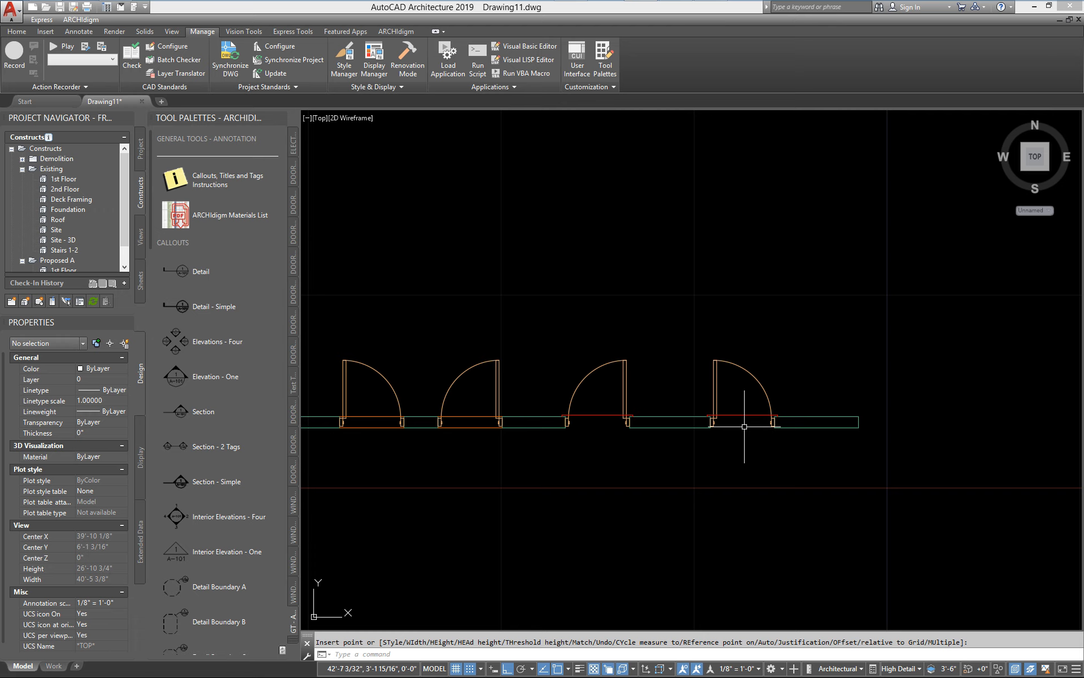
middle_click_drag(741, 428, 615, 438)
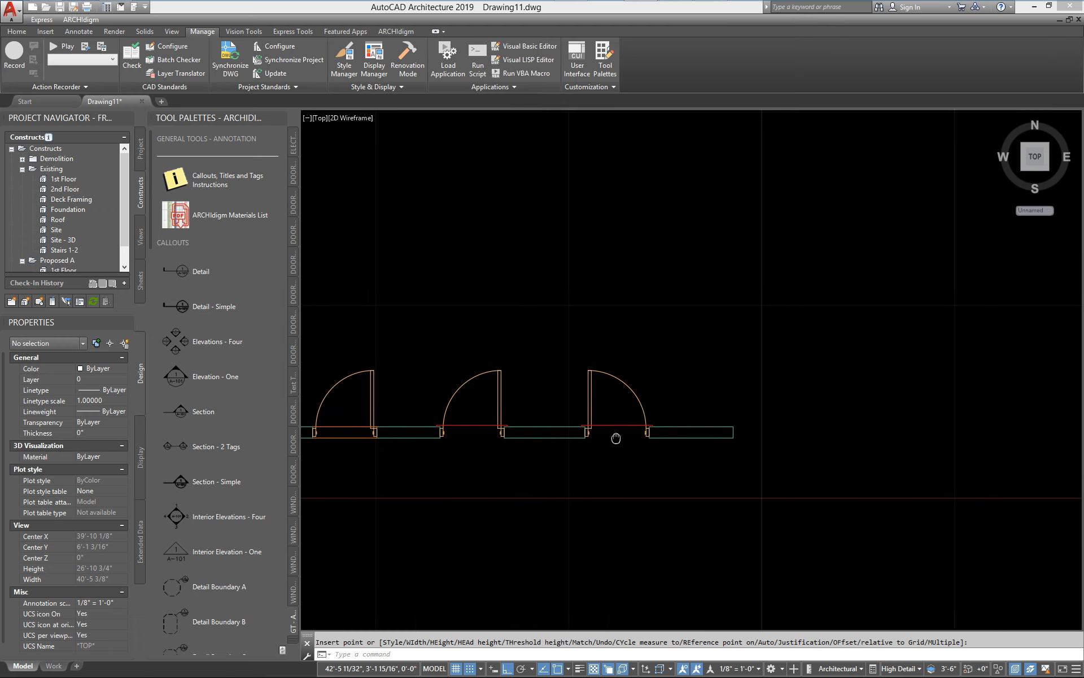
left_click(702, 434)
left_click(733, 437)
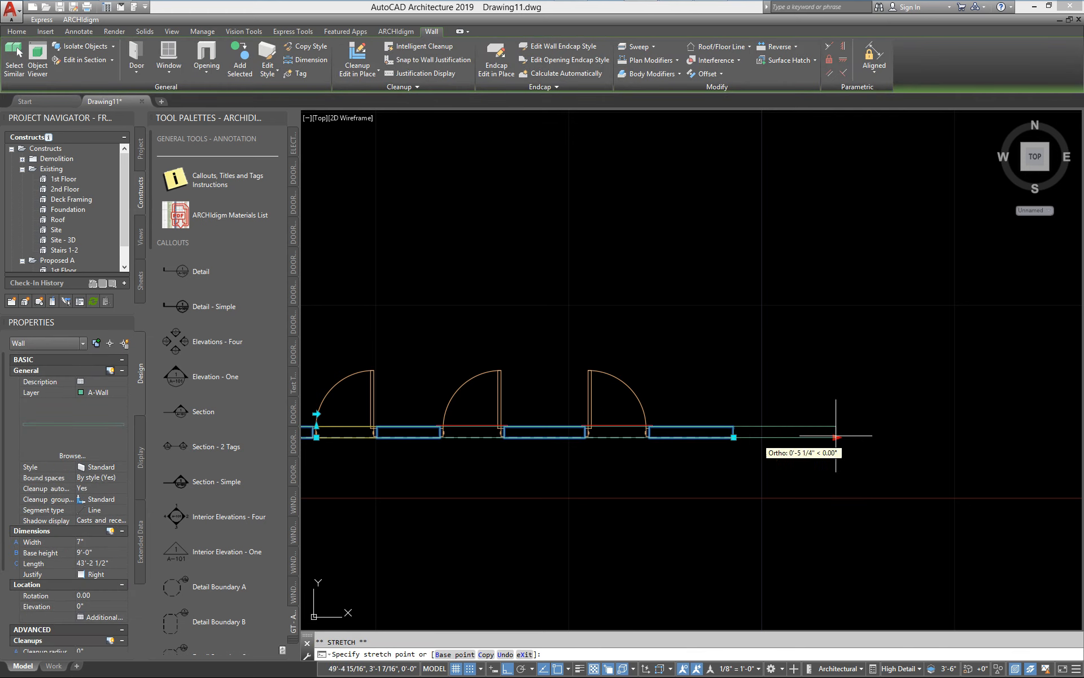
left_click(836, 436)
key("Escape")
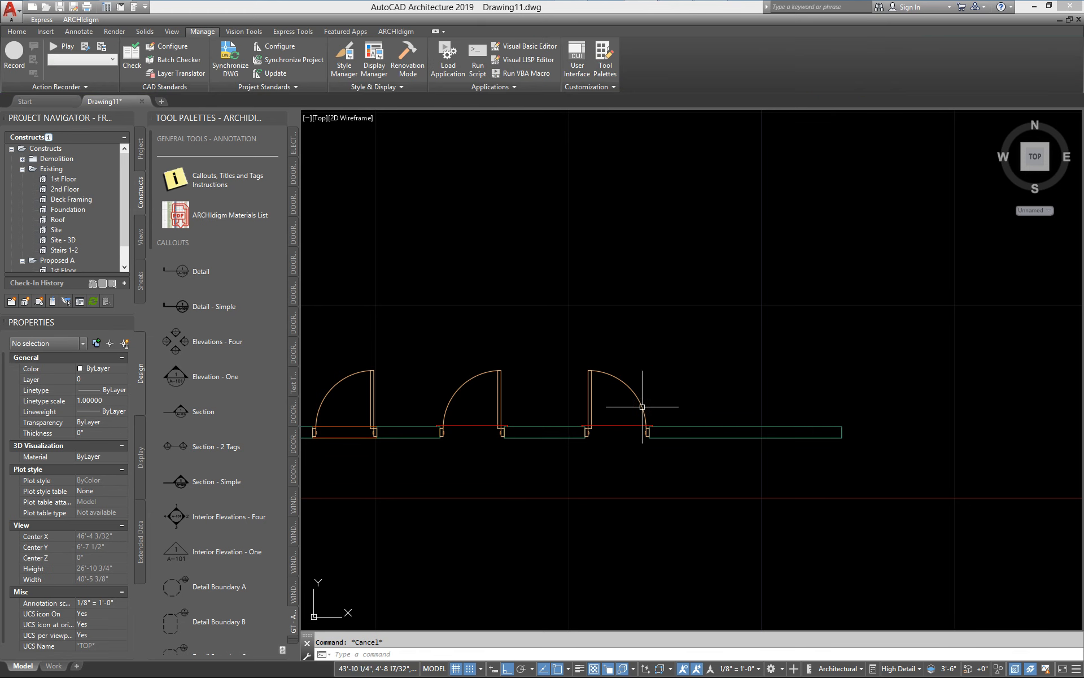
Step: Copy the last Door Type 2 door horizontally into the newly extended wall section
type("c")
key("Return")
left_click(631, 389)
key("Return")
left_click(631, 358)
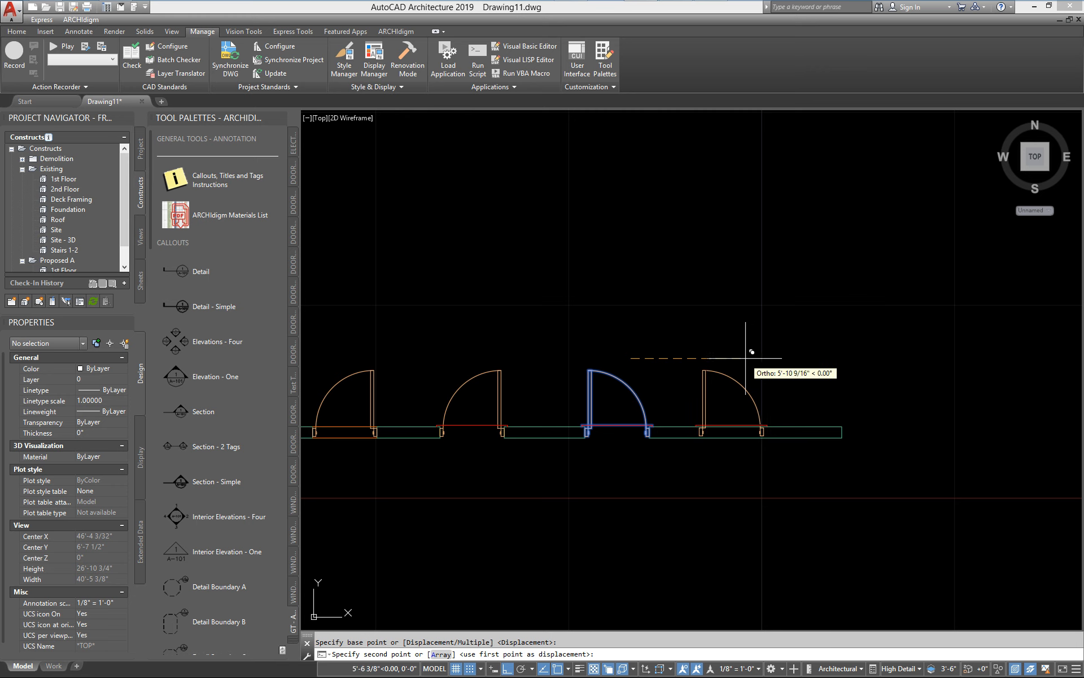
left_click(758, 358)
key("Return")
Step: Attach an object override to the Threshold Plan display representation of the copied door
left_click(758, 384)
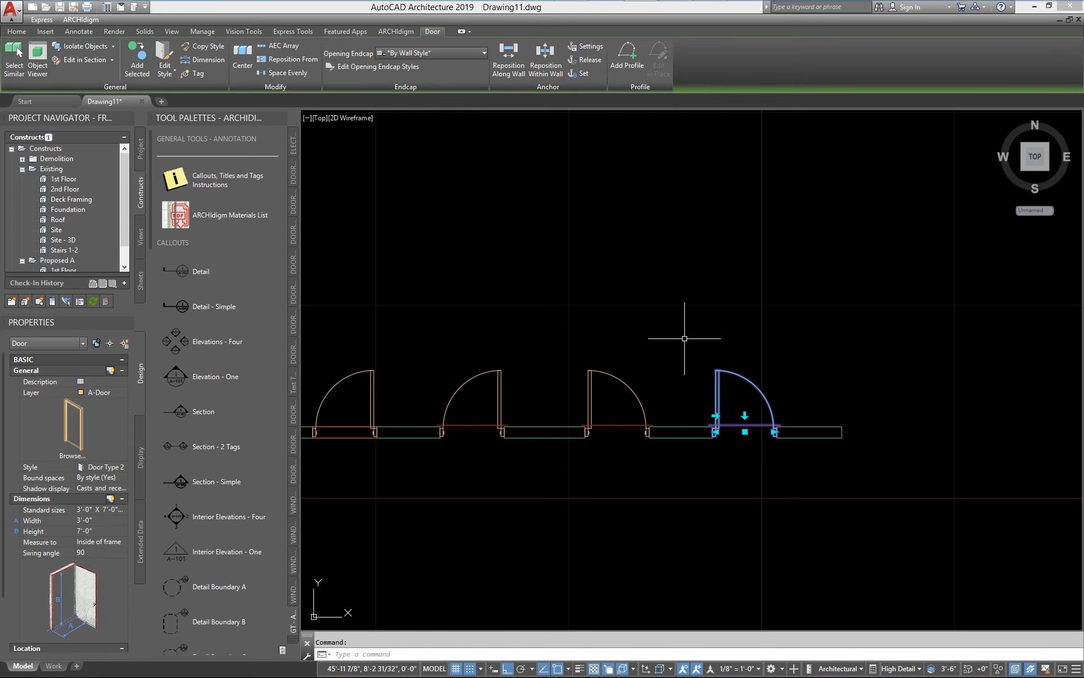
right_click(684, 338)
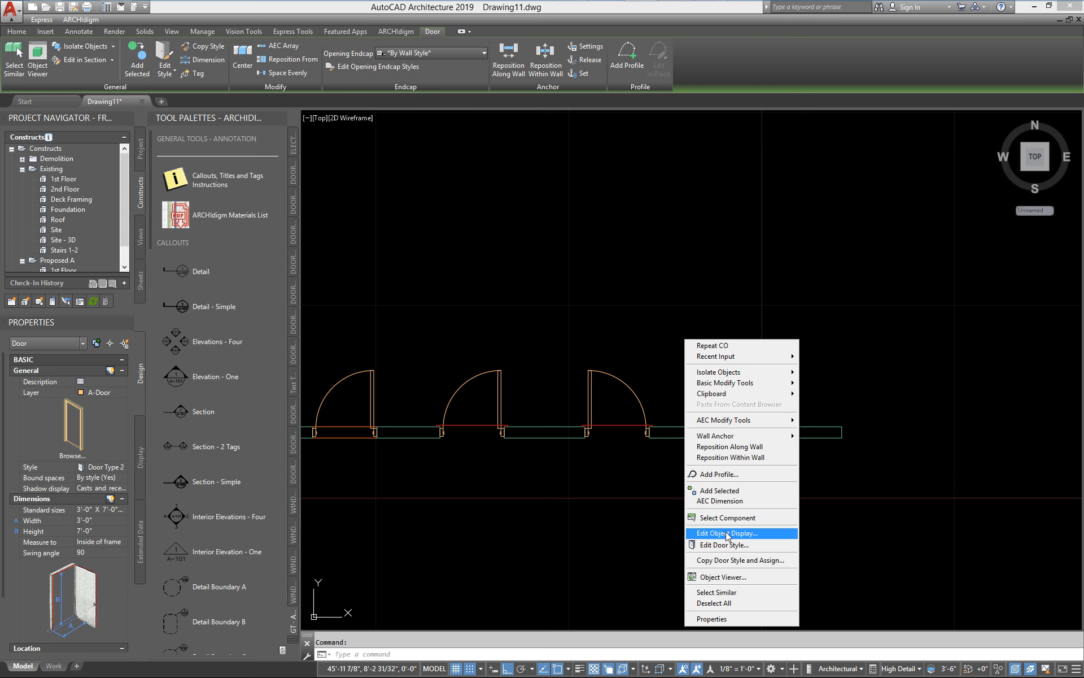
left_click(728, 534)
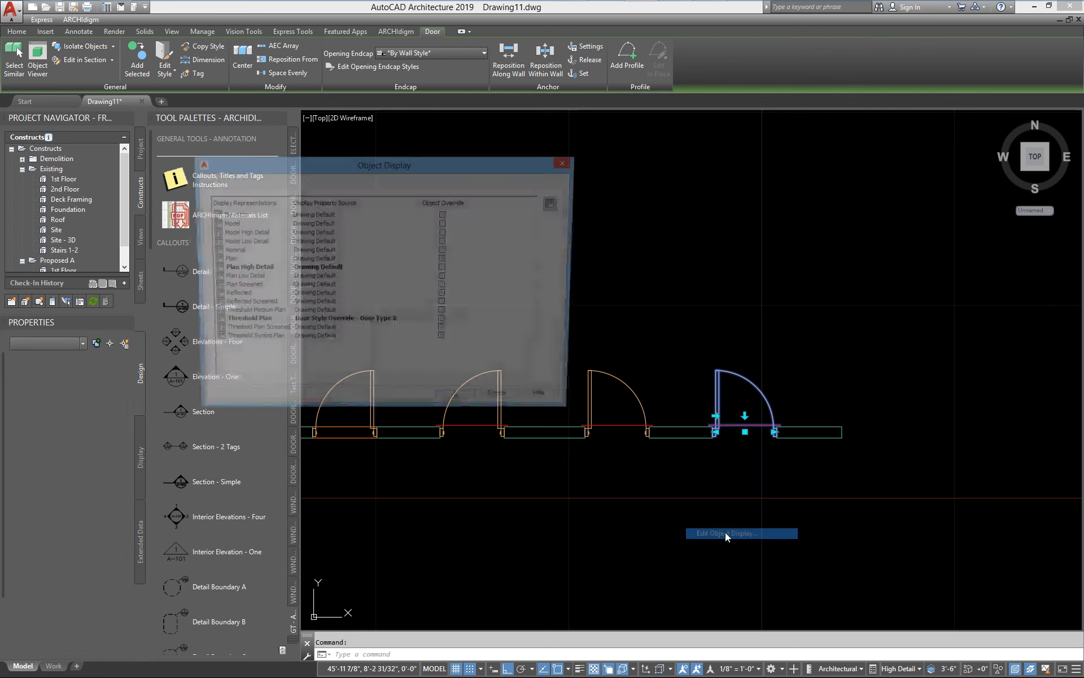
left_click(210, 182)
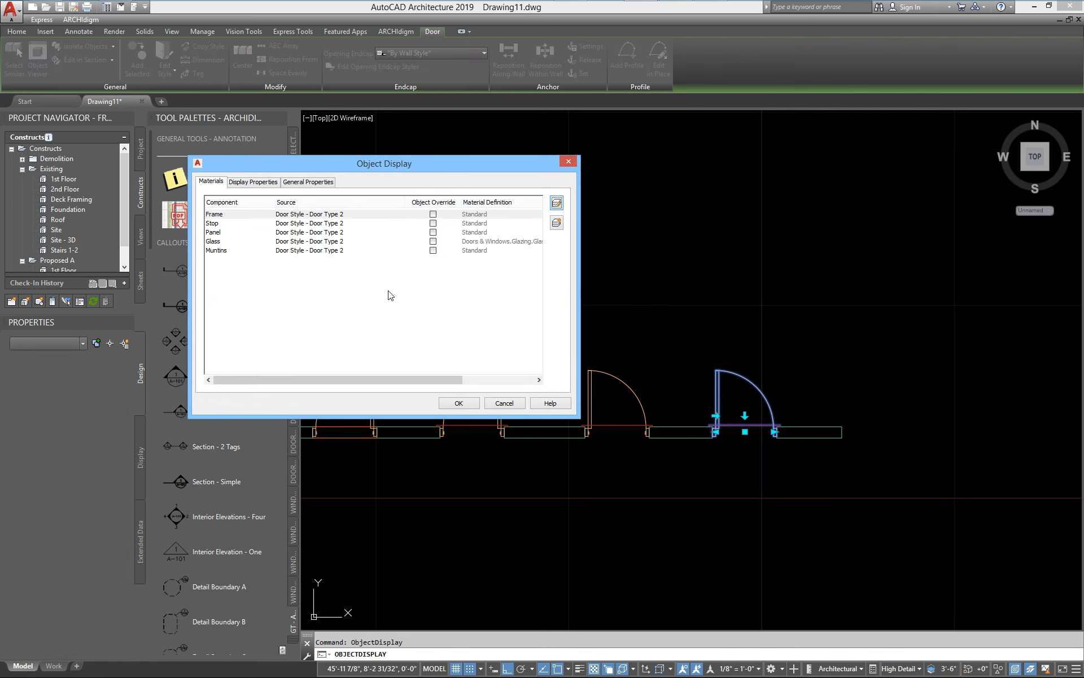
left_click(245, 182)
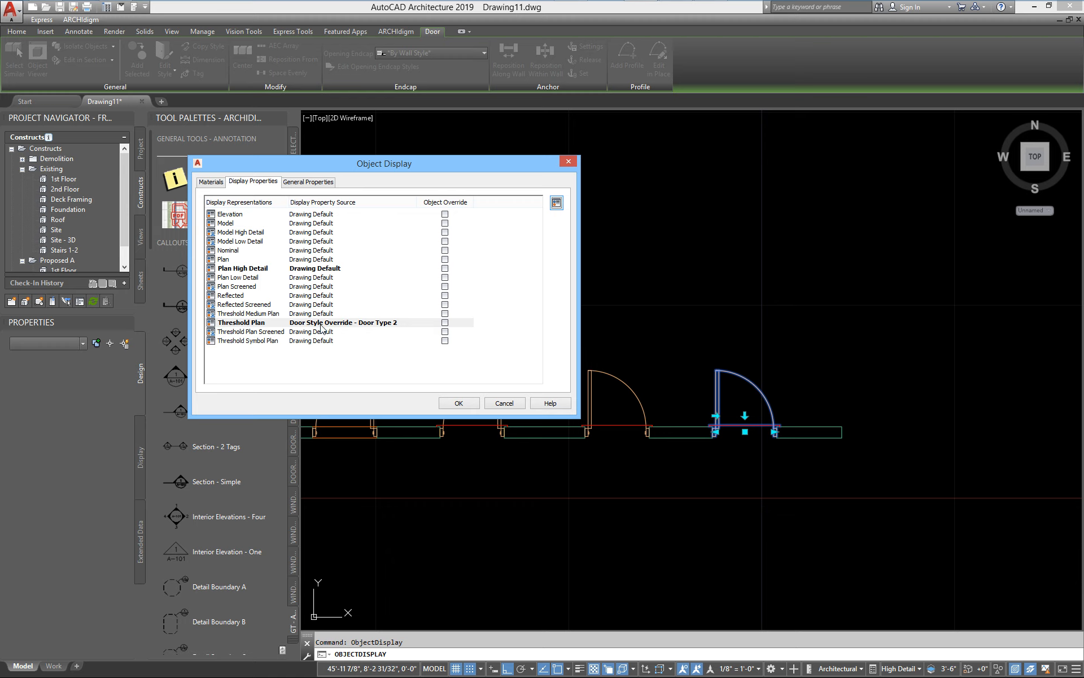
left_click(371, 325)
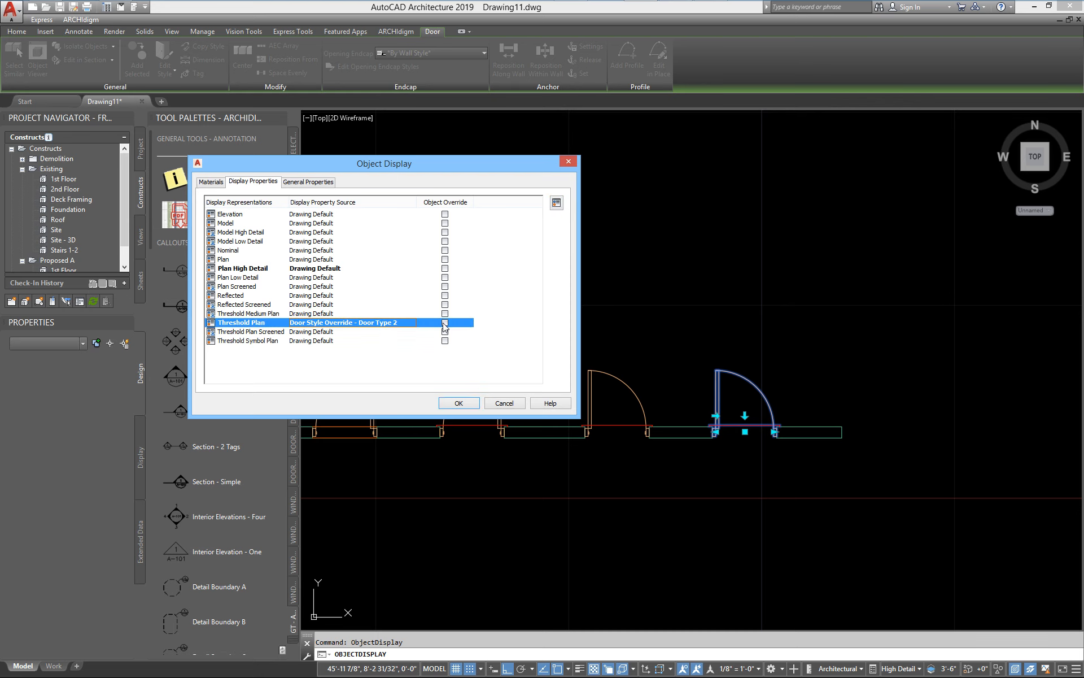
left_click(445, 323)
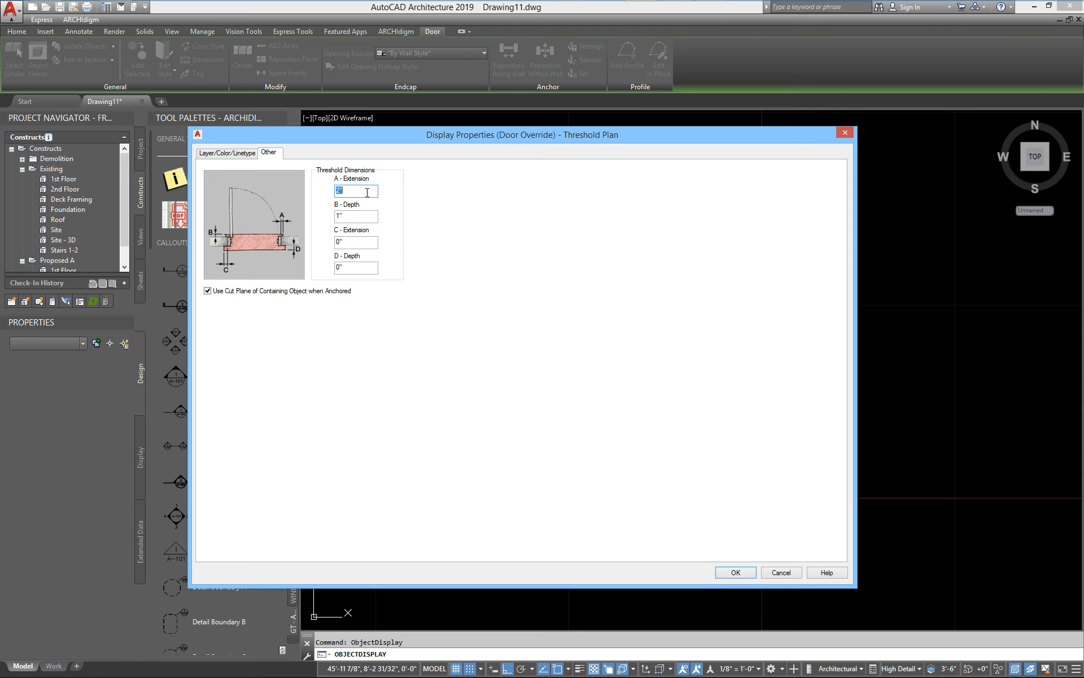
Step: In the door's Threshold Plan override, set Threshold B's color to 8 and turn its visibility on
left_click(226, 153)
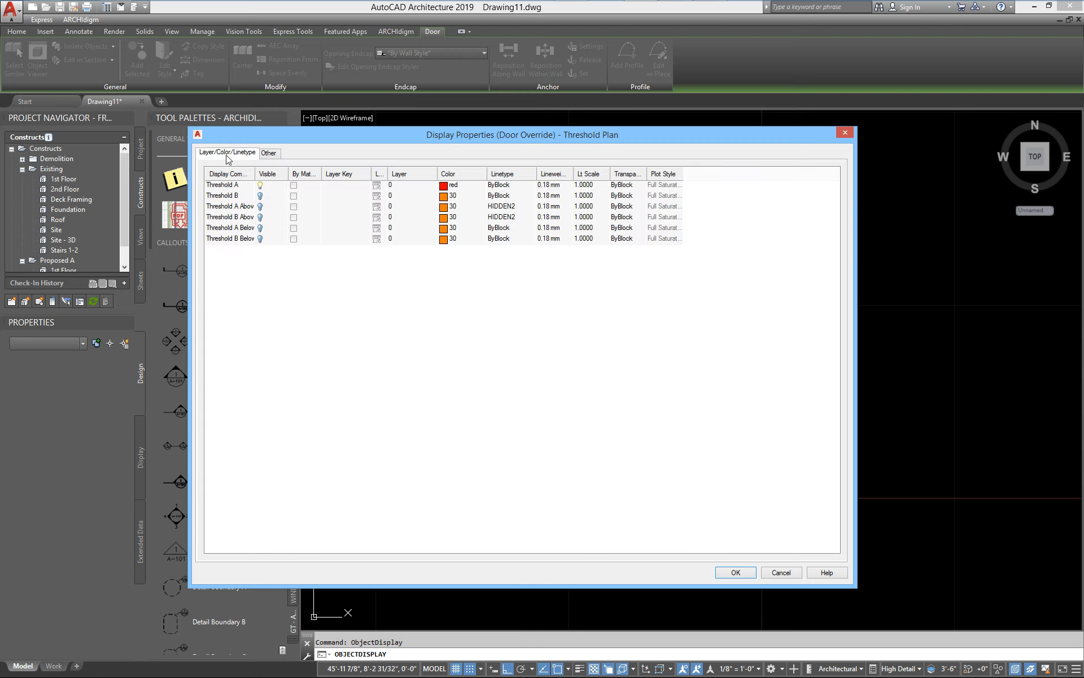
left_click(449, 196)
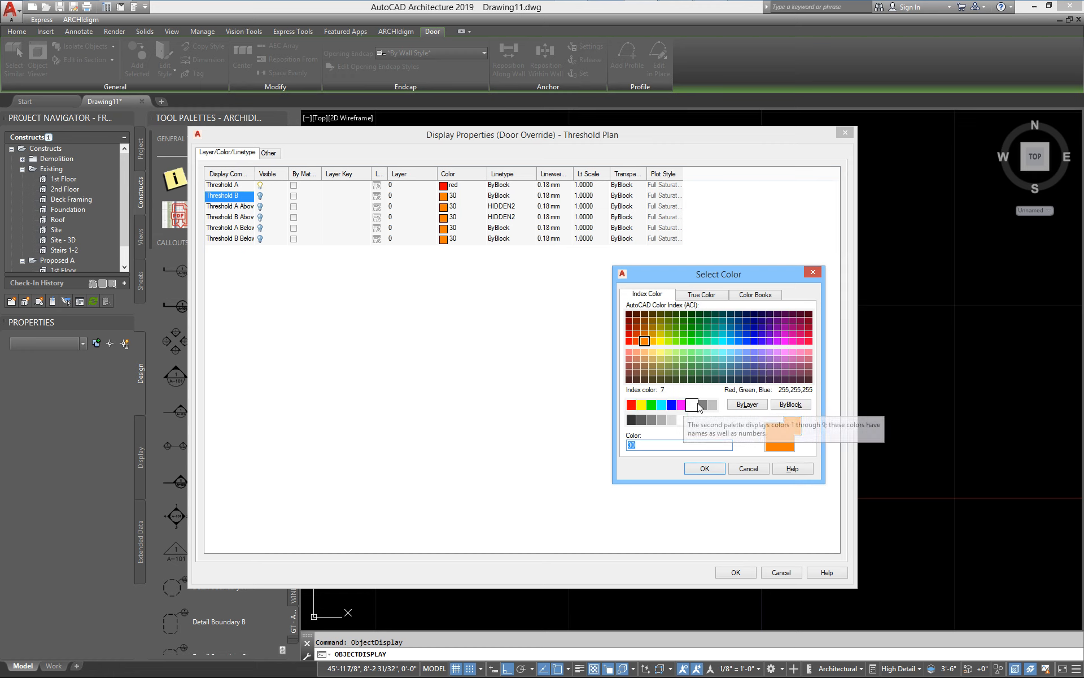
left_click(701, 405)
left_click(704, 468)
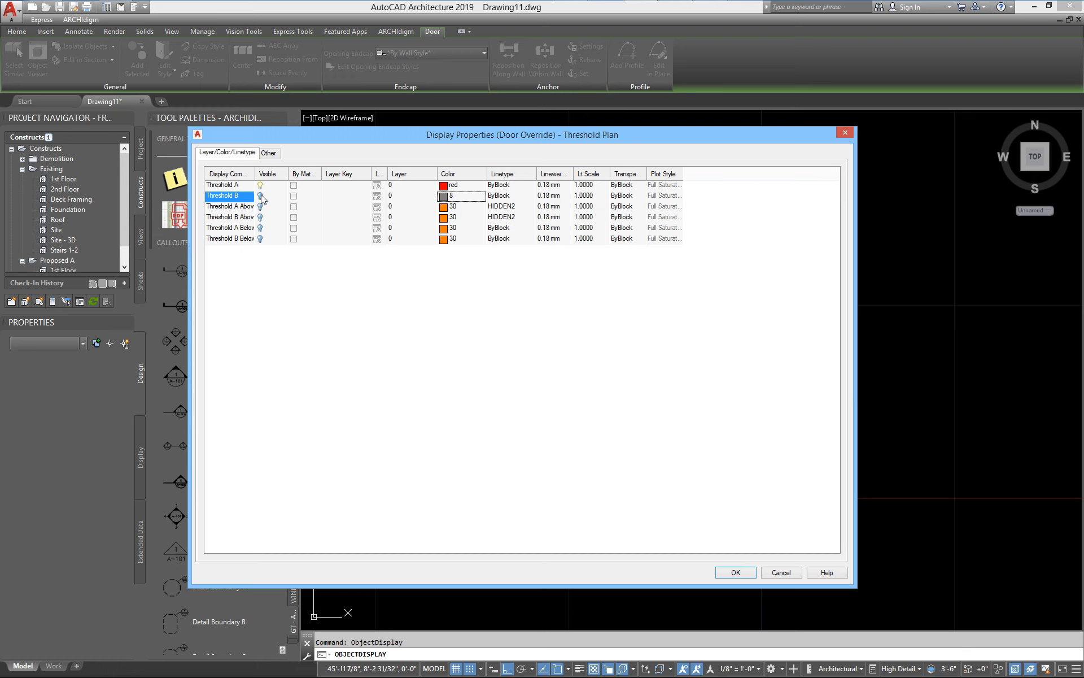
Step: Set the override's threshold dimensions C - Extension to 2 and D - Depth to 4, and apply the object display changes
left_click(277, 158)
left_click_drag(356, 241, 306, 249)
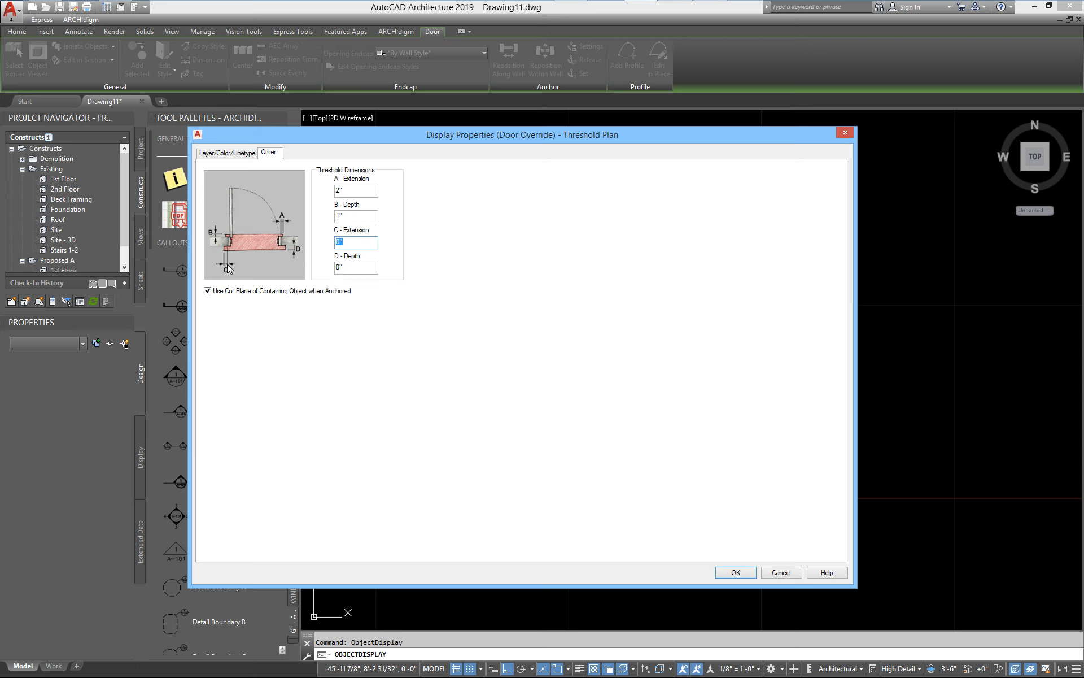
type("2")
key("Tab")
type("4")
left_click(736, 571)
left_click(449, 402)
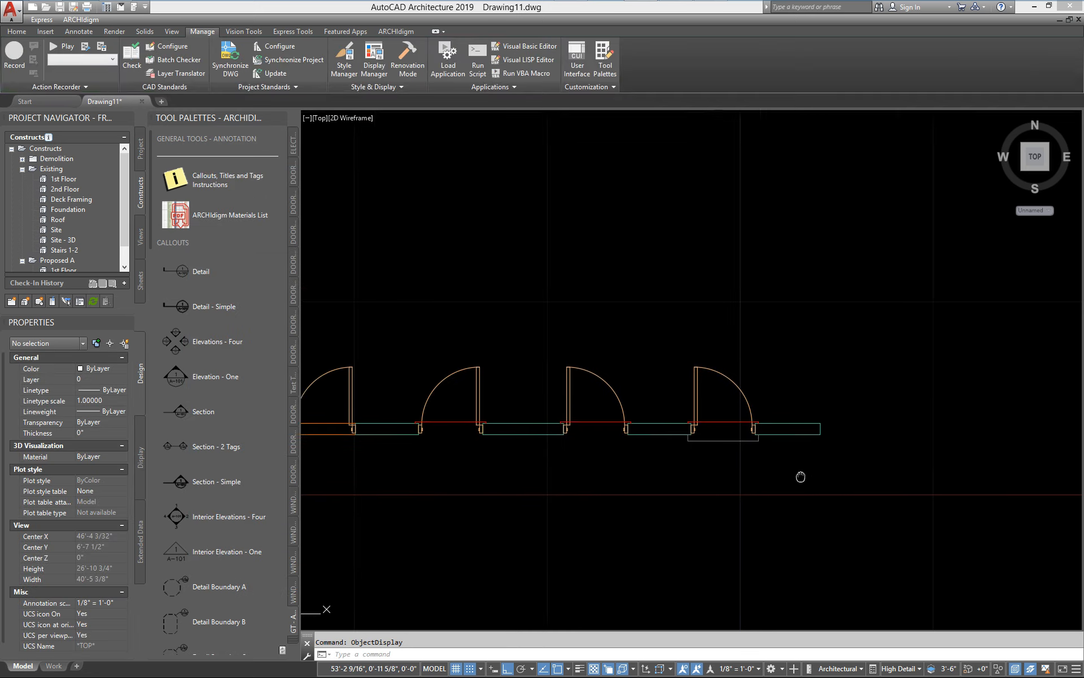
Step: Examine the overridden door's threshold and its assigned style against the neighbouring Door Type 2 doors
middle_click_drag(800, 476, 538, 440)
scroll(497, 453, "up", 3)
scroll(658, 434, "down", 1)
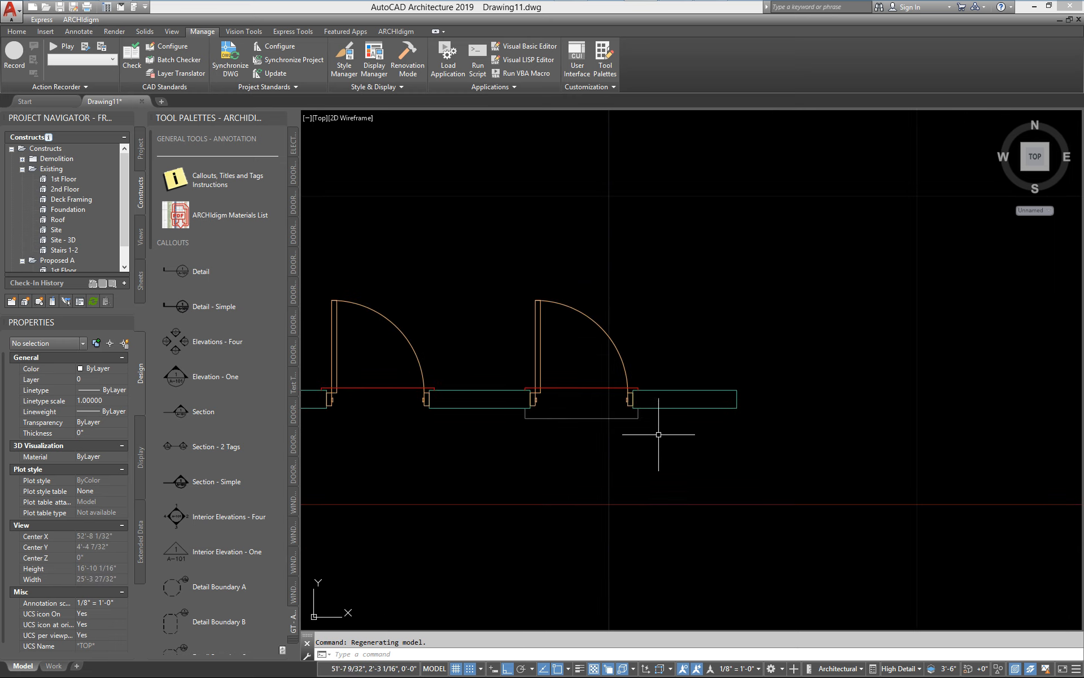
scroll(658, 434, "down", 2)
scroll(564, 395, "down", 2)
left_click(539, 364)
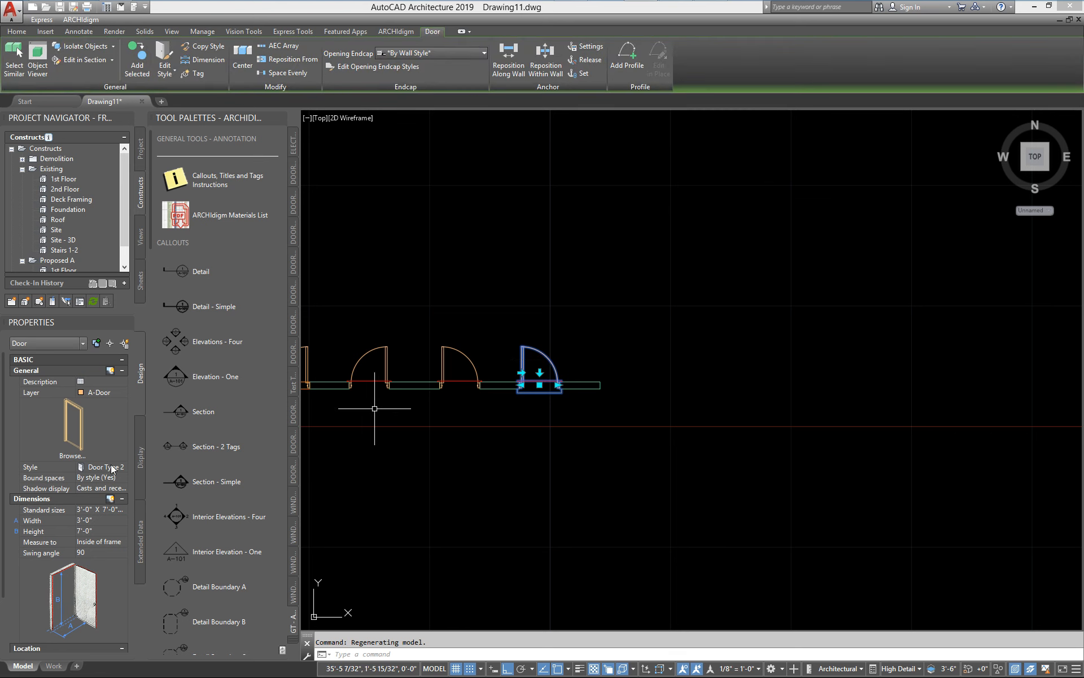
key("Escape")
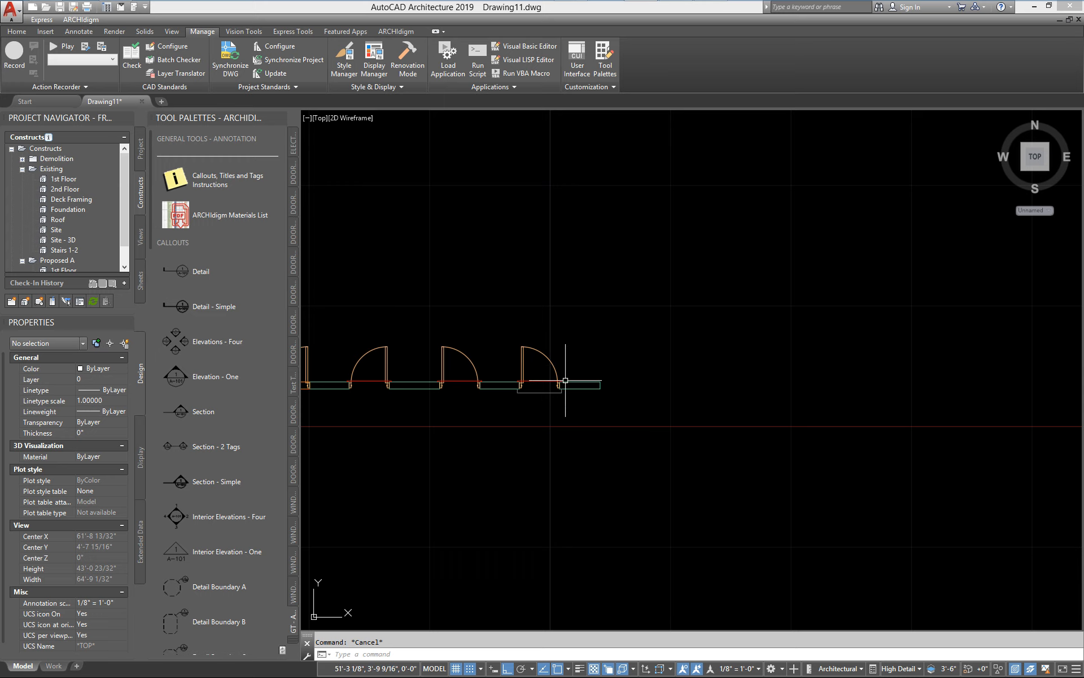
scroll(558, 376, "up", 2)
middle_click_drag(559, 376, 674, 381)
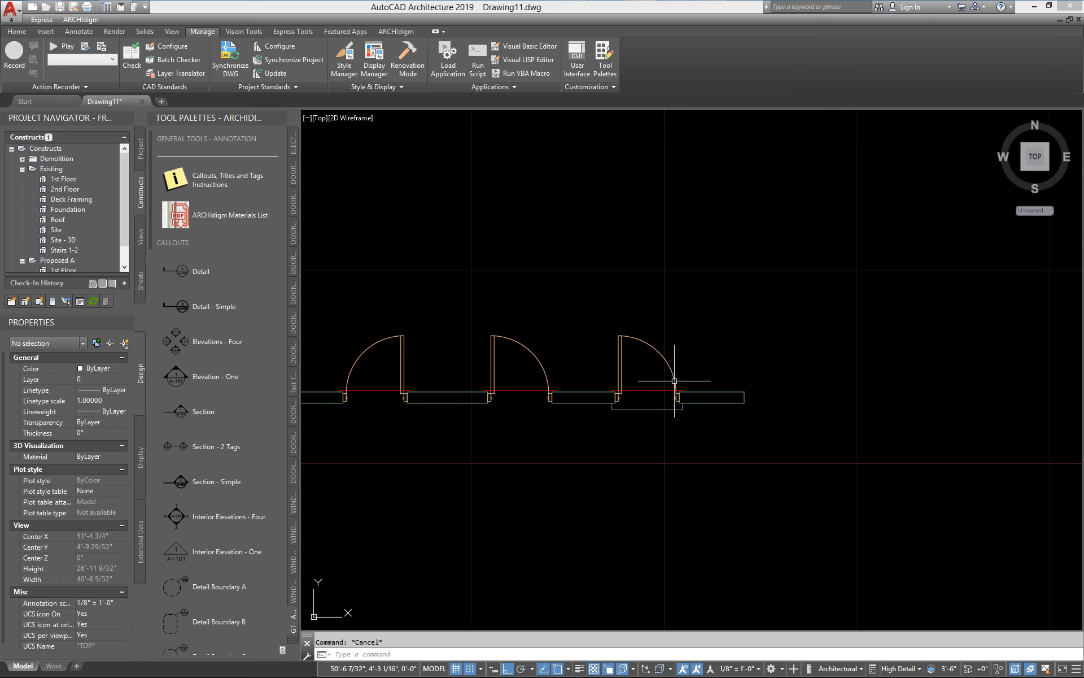
Step: Switch the style of the door beside the overridden one to Standard and back to Door Type 2
left_click(527, 363)
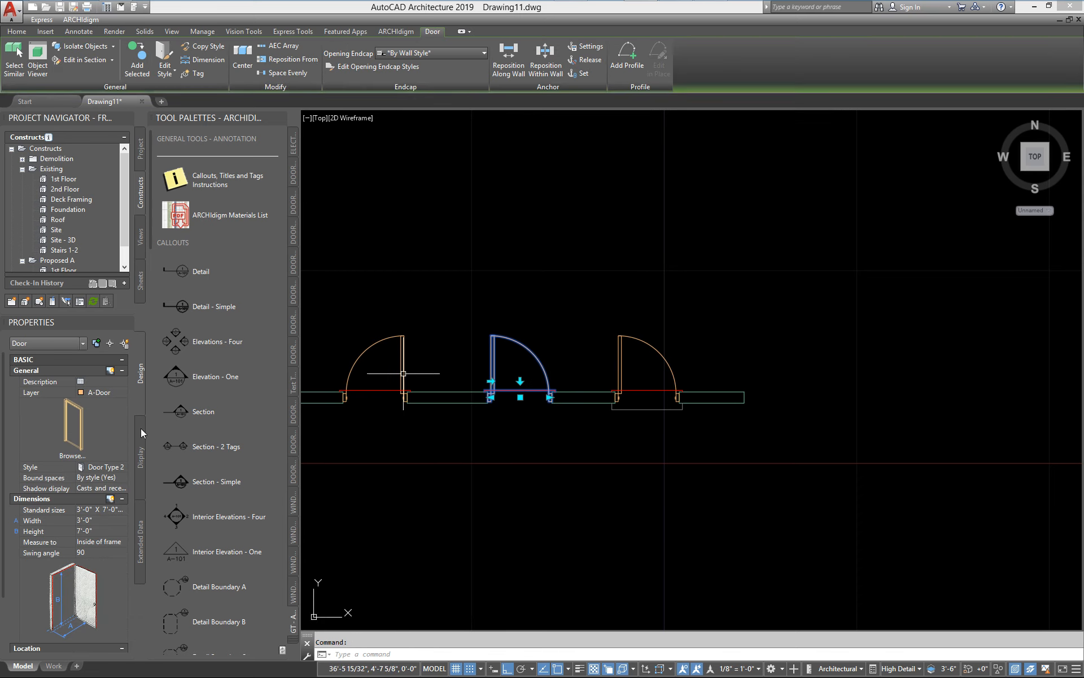
left_click(111, 467)
left_click(112, 486)
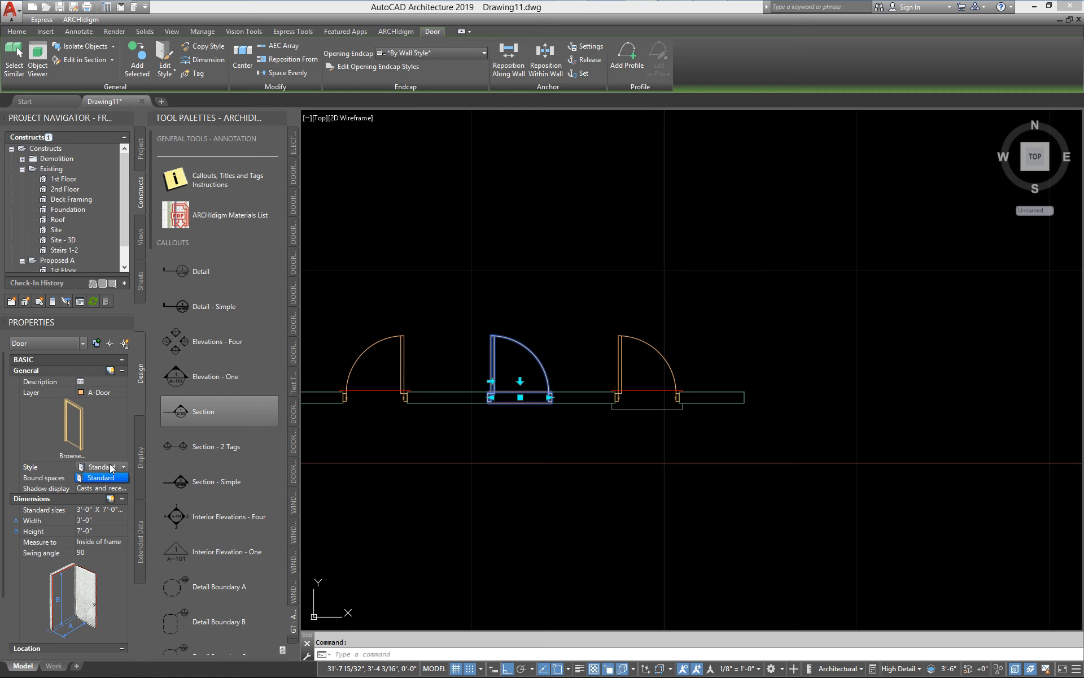
key("Escape")
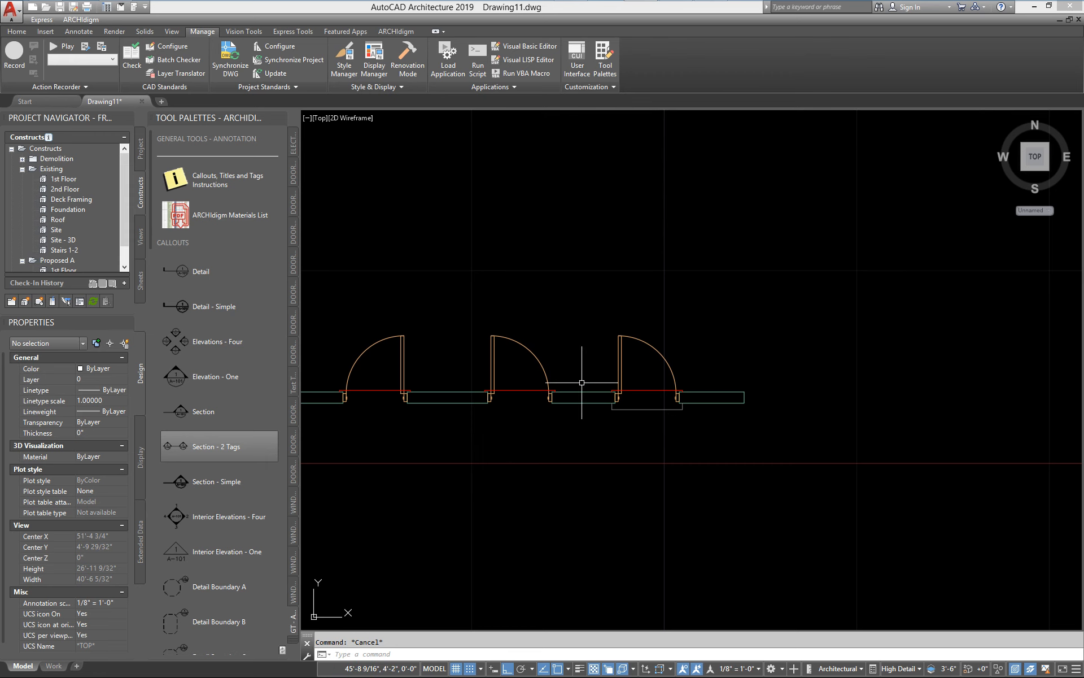
Step: Match the overridden door's properties onto the neighbouring Door Type 2 door to its left
middle_click_drag(585, 381, 633, 373)
type("ma")
key("Return")
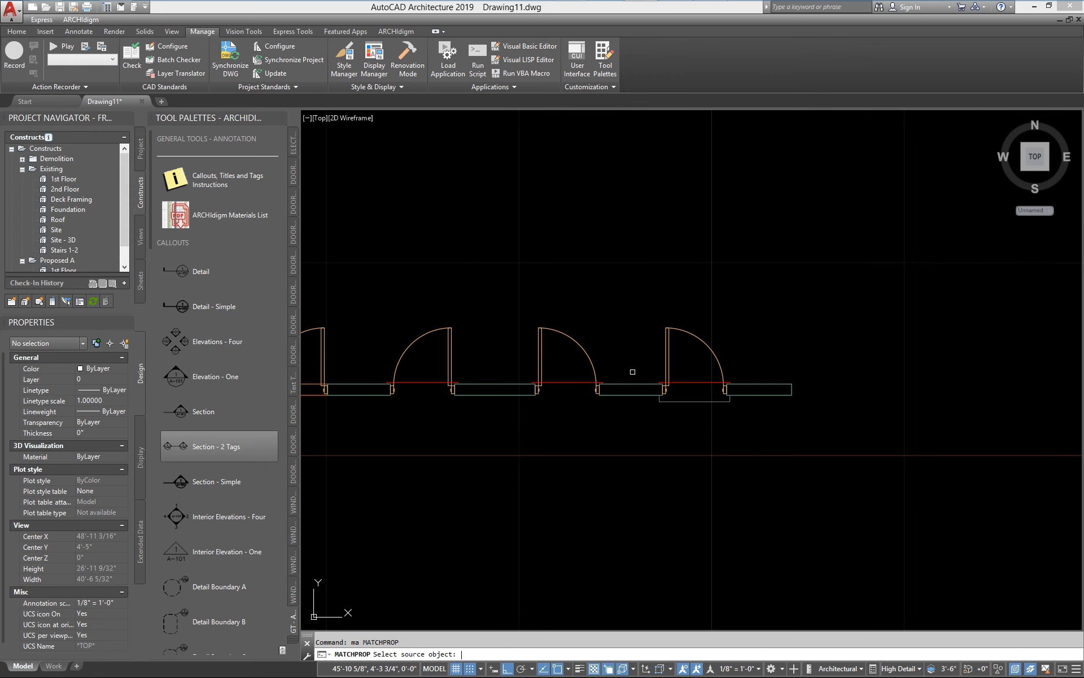
left_click(665, 357)
left_click(592, 367)
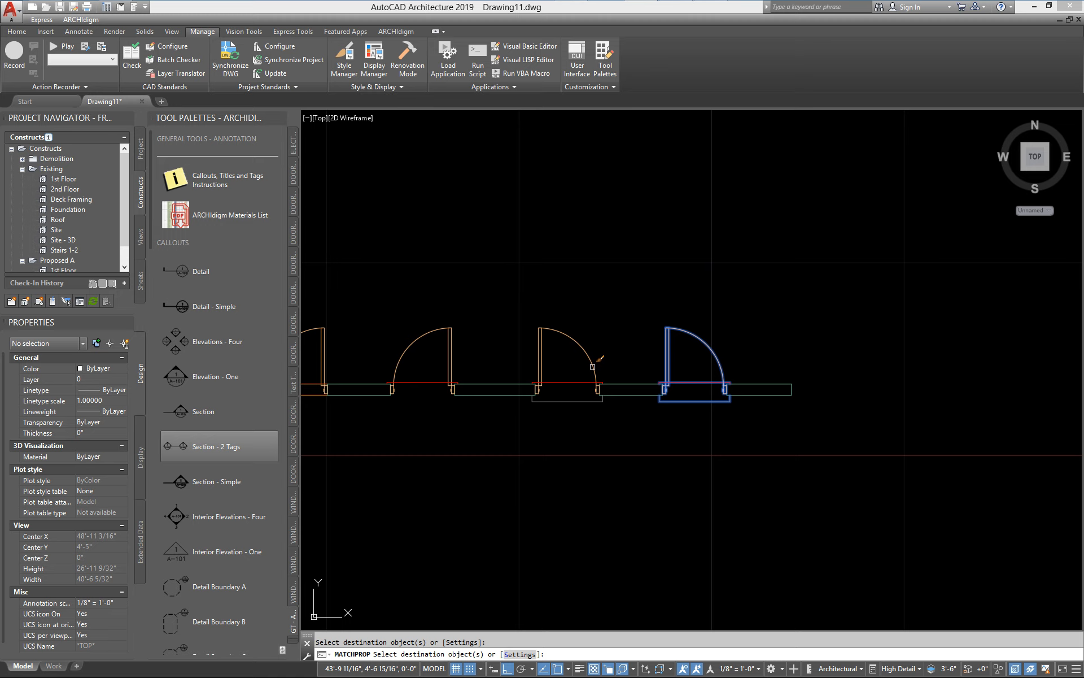
key("Return")
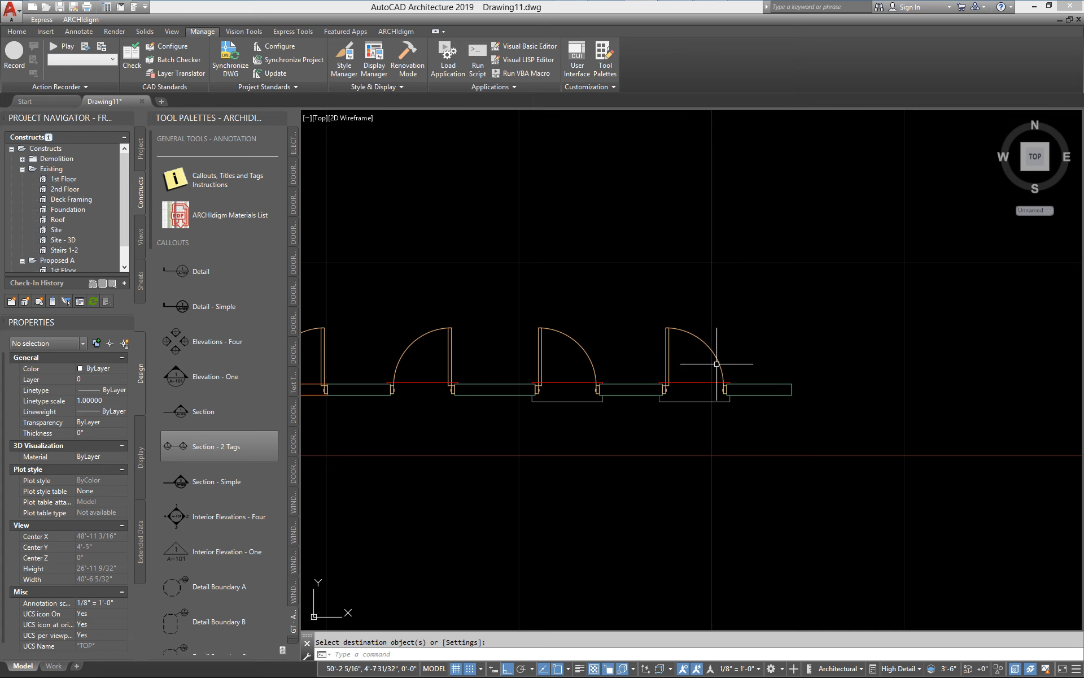
Step: Clear the Threshold Plan object override in the object display settings of the door that received the matched properties
left_click(583, 362)
right_click(589, 361)
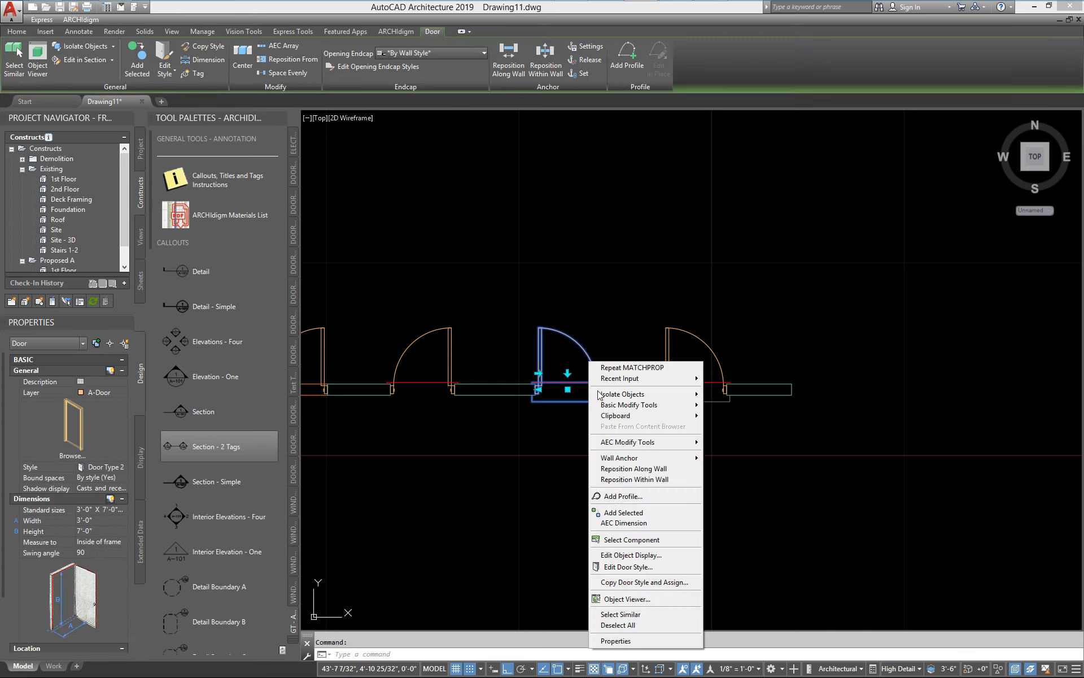
left_click(621, 555)
left_click(445, 323)
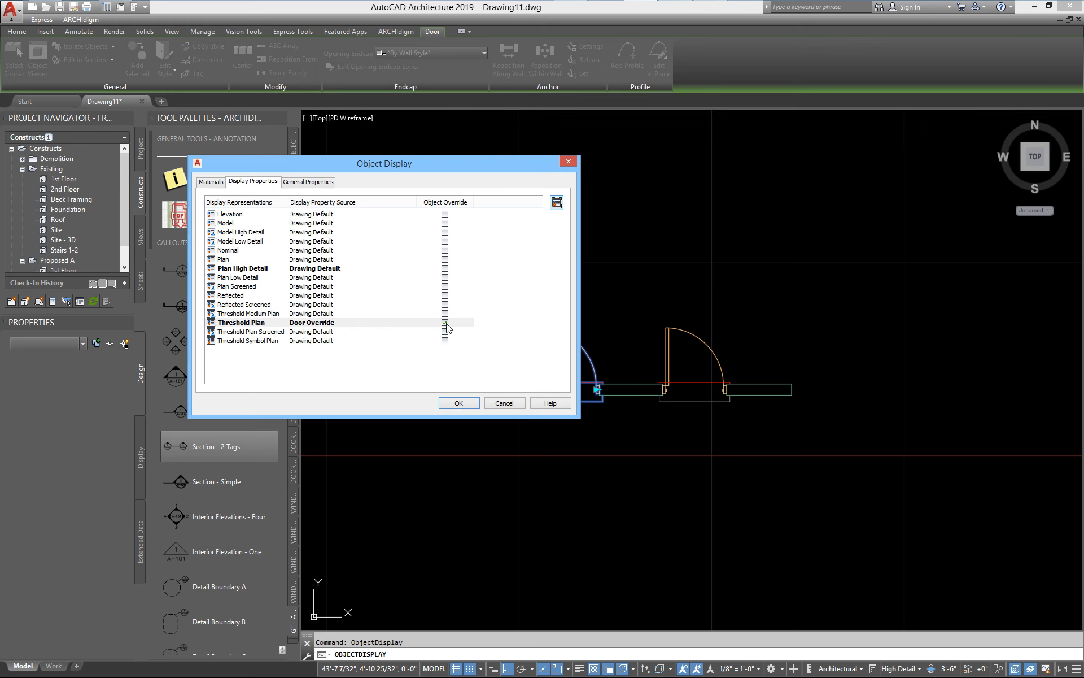
Step: Accept the Threshold Plan display override for the door second from the wall's right end and check its assigned door style
left_click(459, 403)
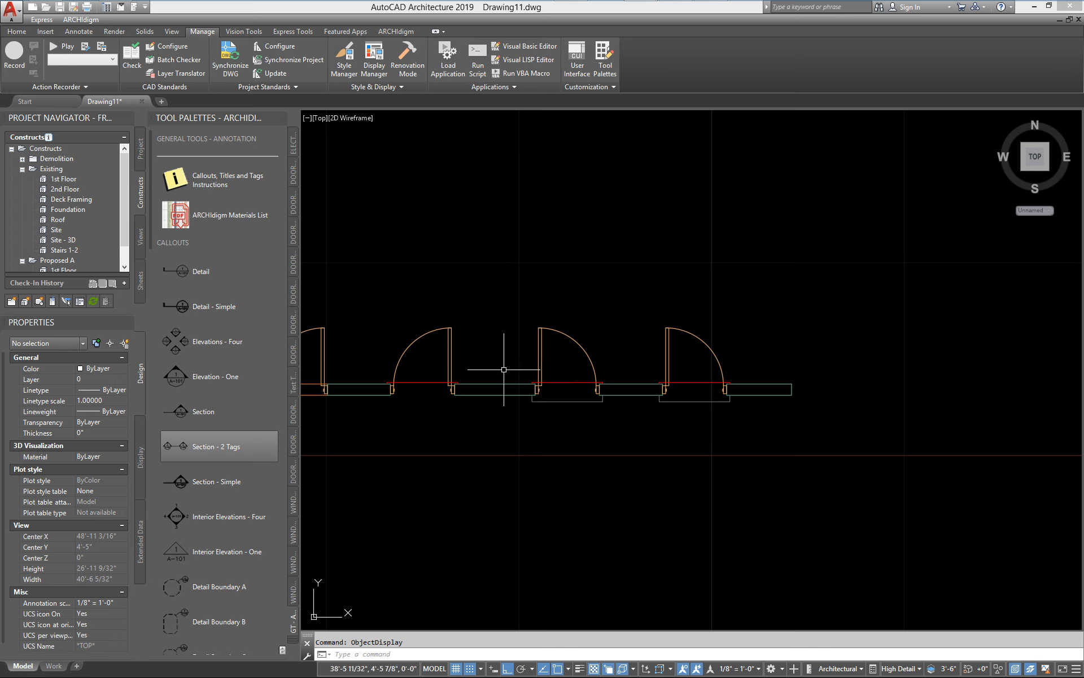
left_click(591, 360)
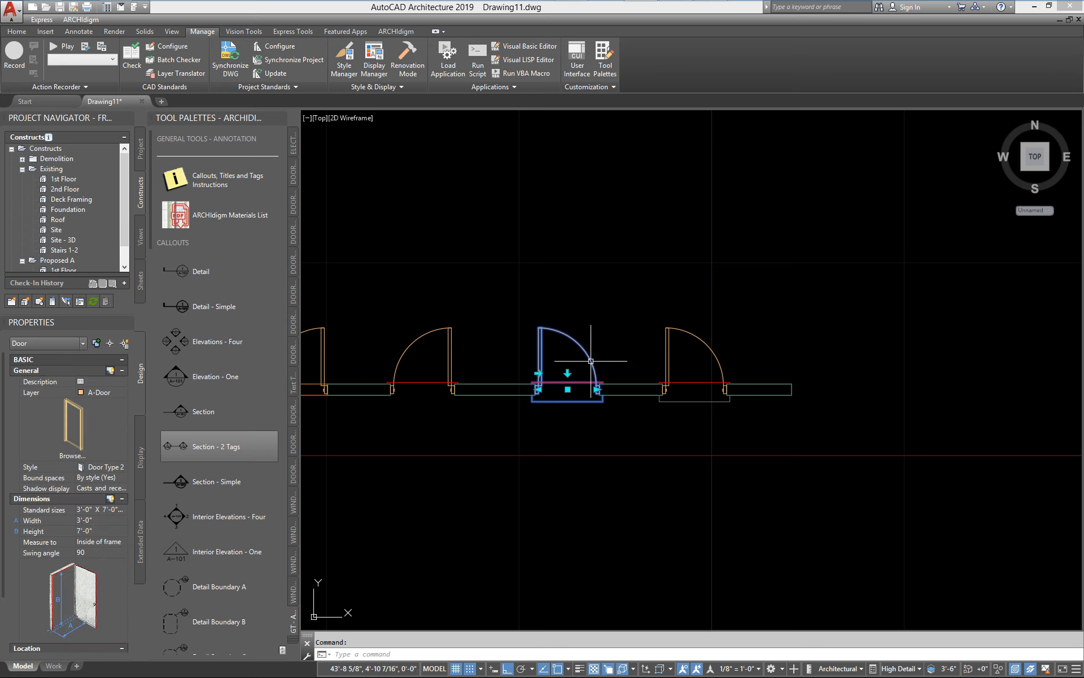
left_click(103, 467)
left_click(106, 487)
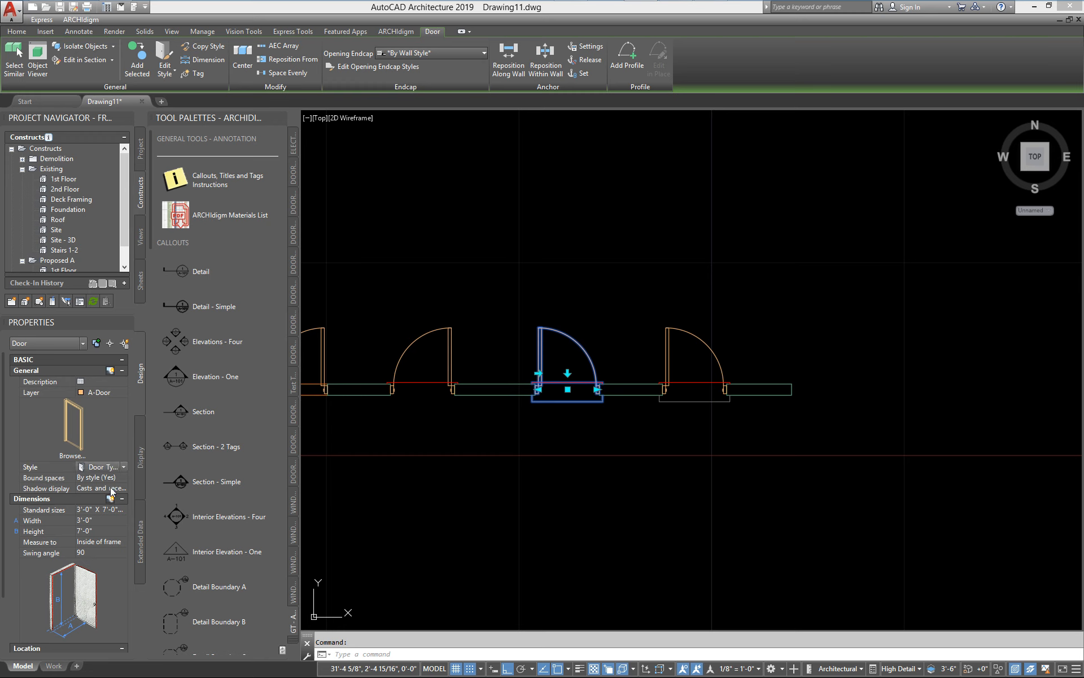
left_click(111, 470)
left_click(107, 478)
Step: Remove the Threshold Plan object display override from the door second from the wall's right end
right_click(588, 367)
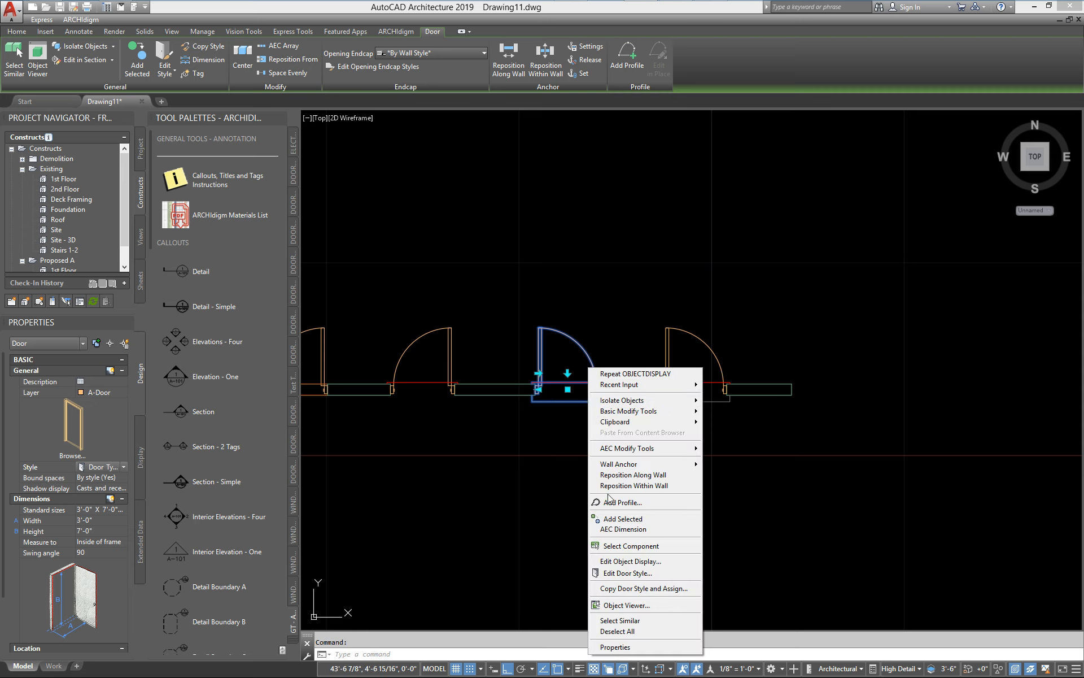
left_click(629, 563)
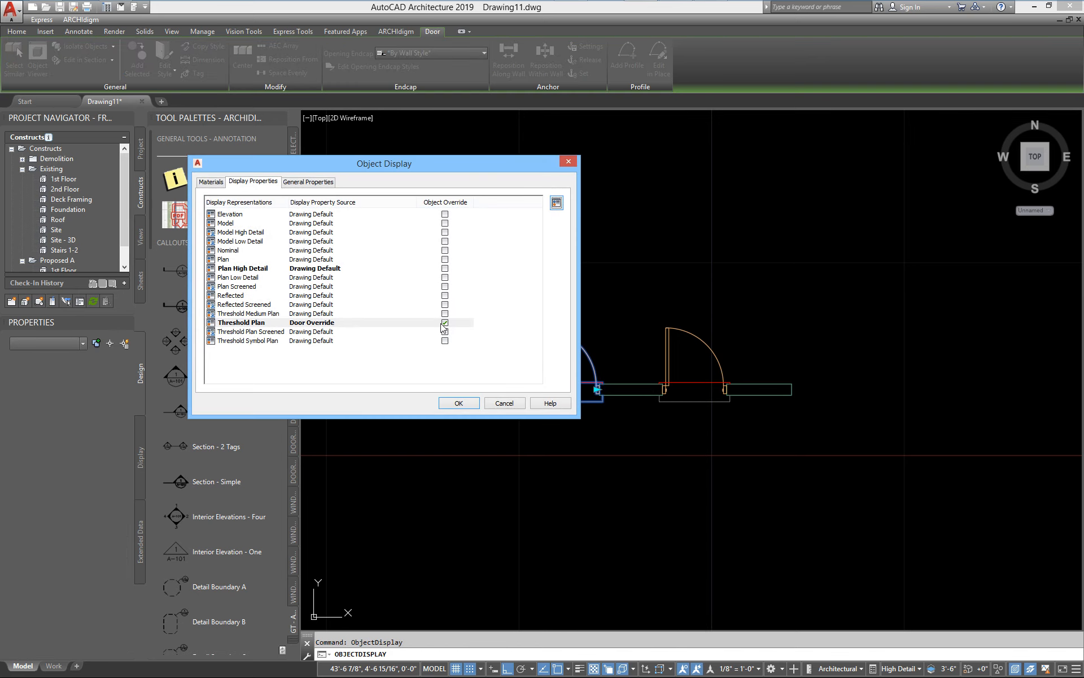
left_click(438, 325)
left_click(455, 405)
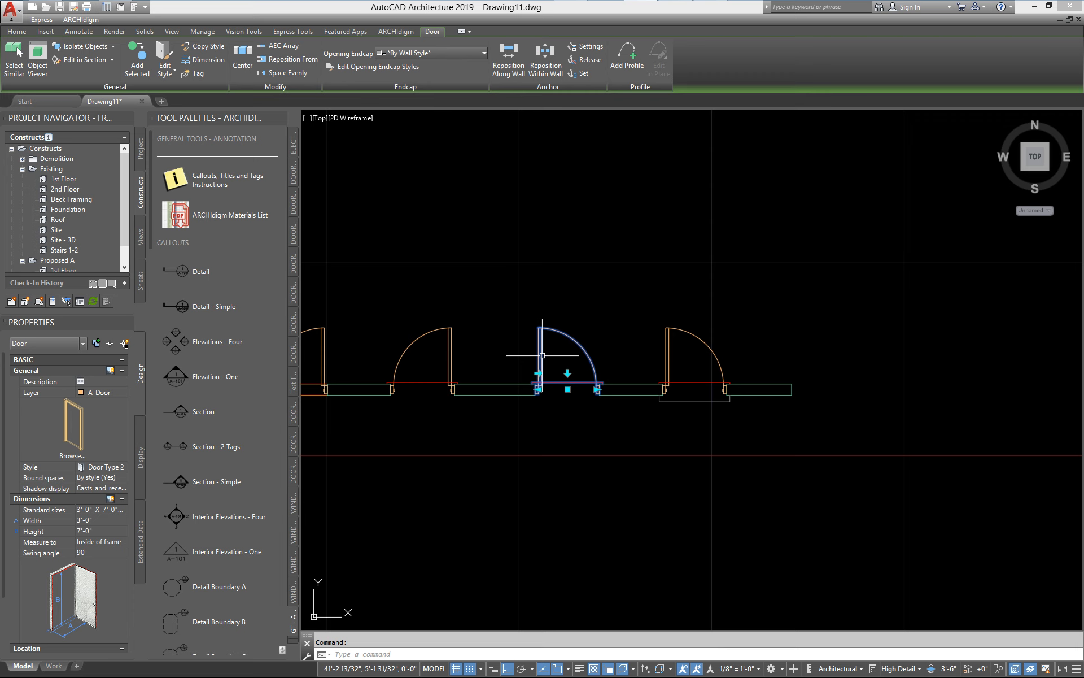
key("Escape")
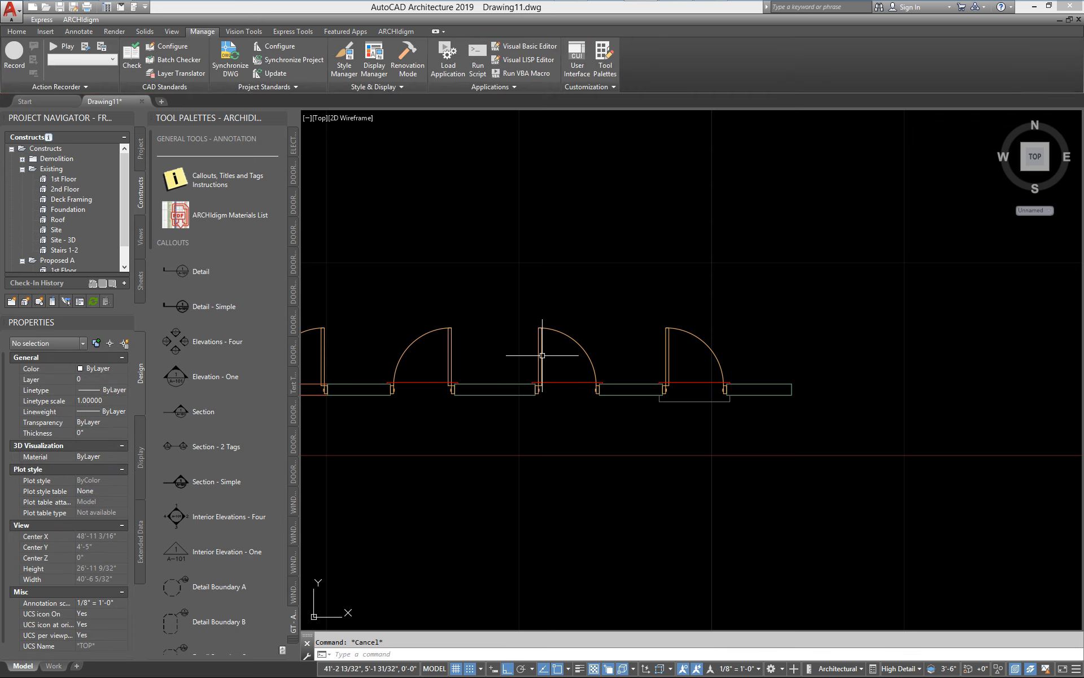
left_click(700, 341)
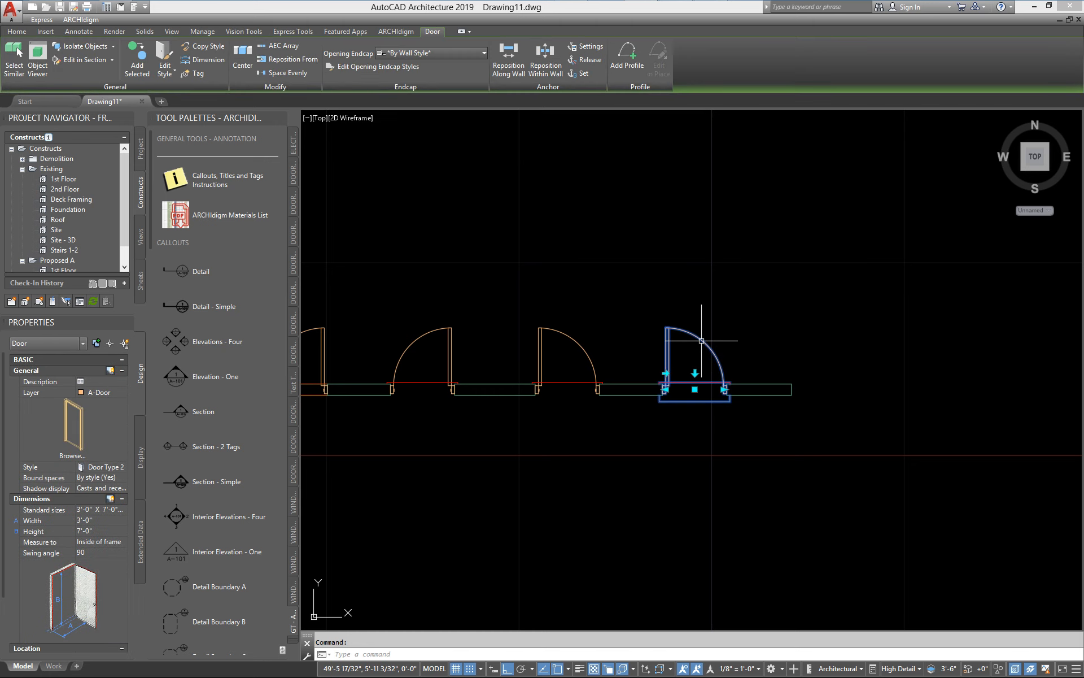
key("Escape")
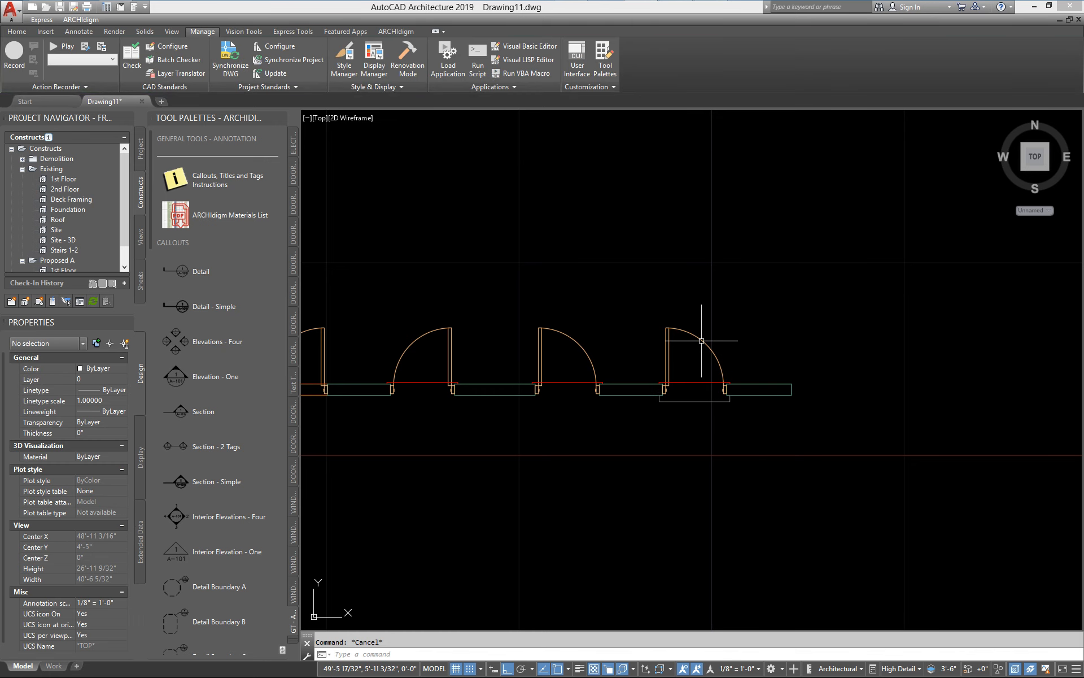
scroll(701, 340, "down", 3)
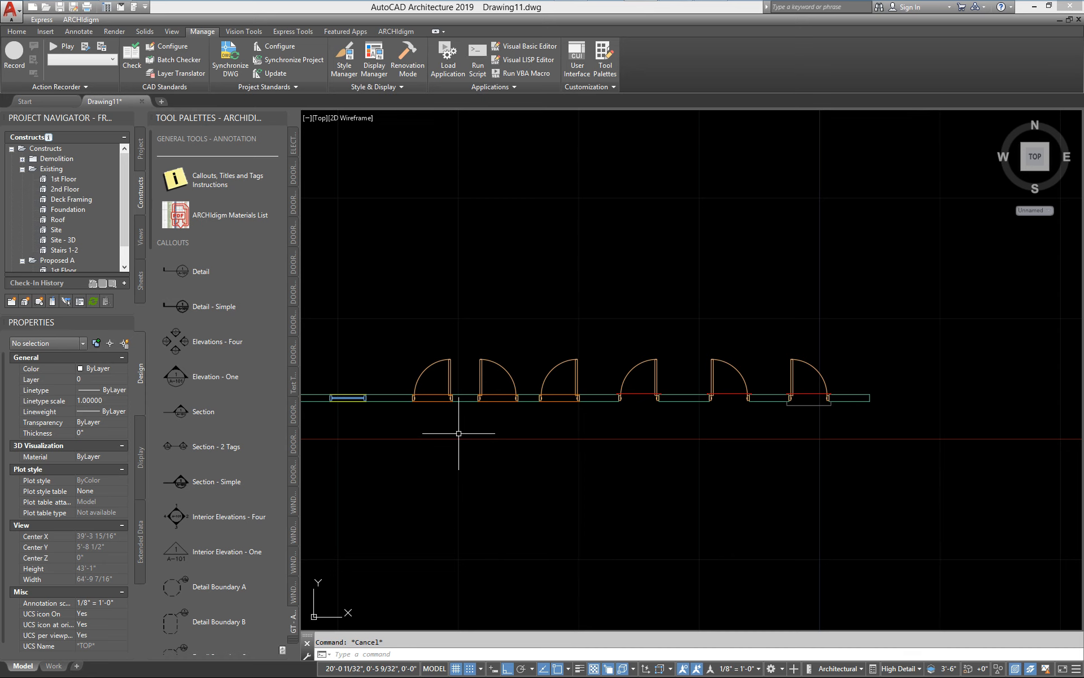
middle_click_drag(459, 433, 557, 442)
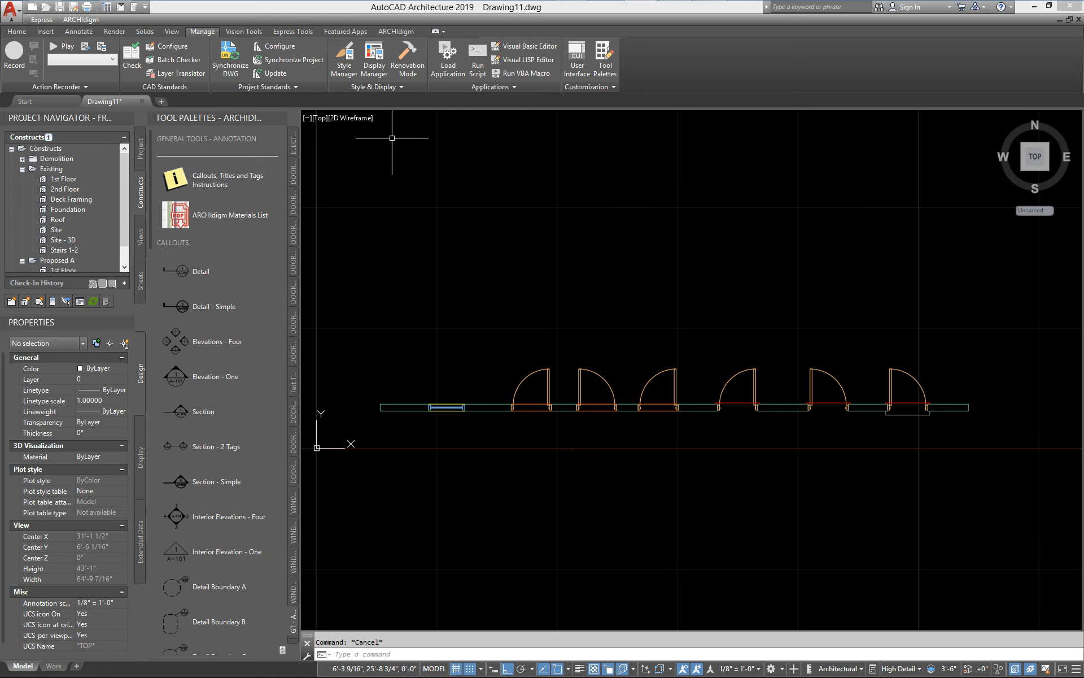
Step: Open the Display Manager and show the Door object's display representations by display set
left_click(374, 56)
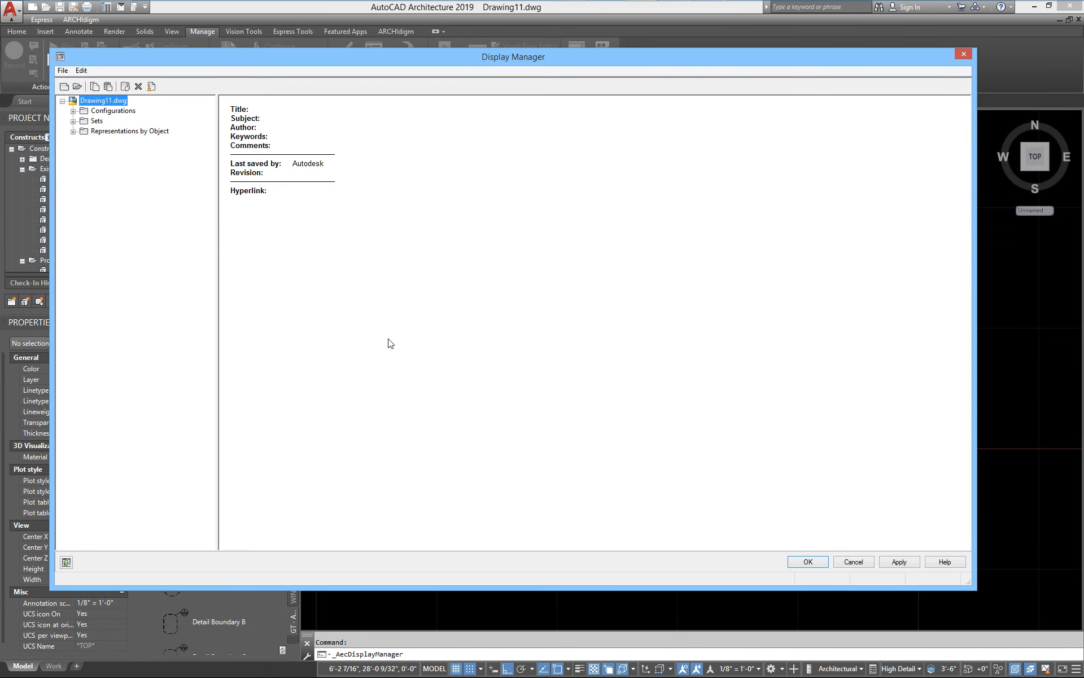
left_click(72, 131)
left_click(111, 344)
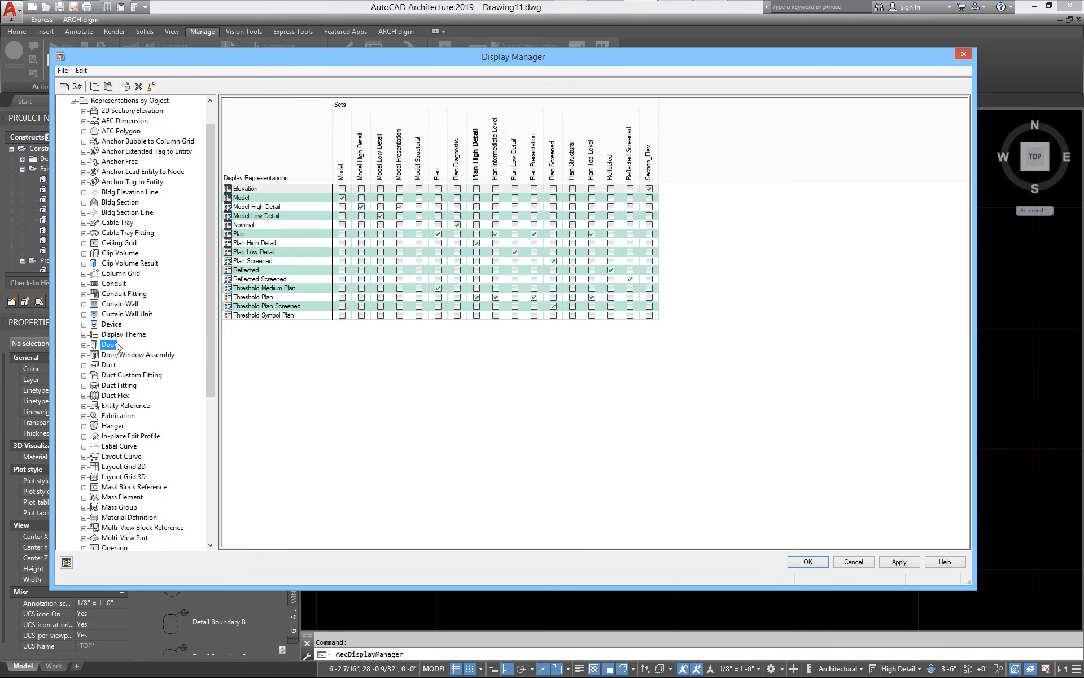
Step: Compare the default display components of the door's Elevation, Model and Plan representations without changing them
double_click(251, 189)
left_click(797, 572)
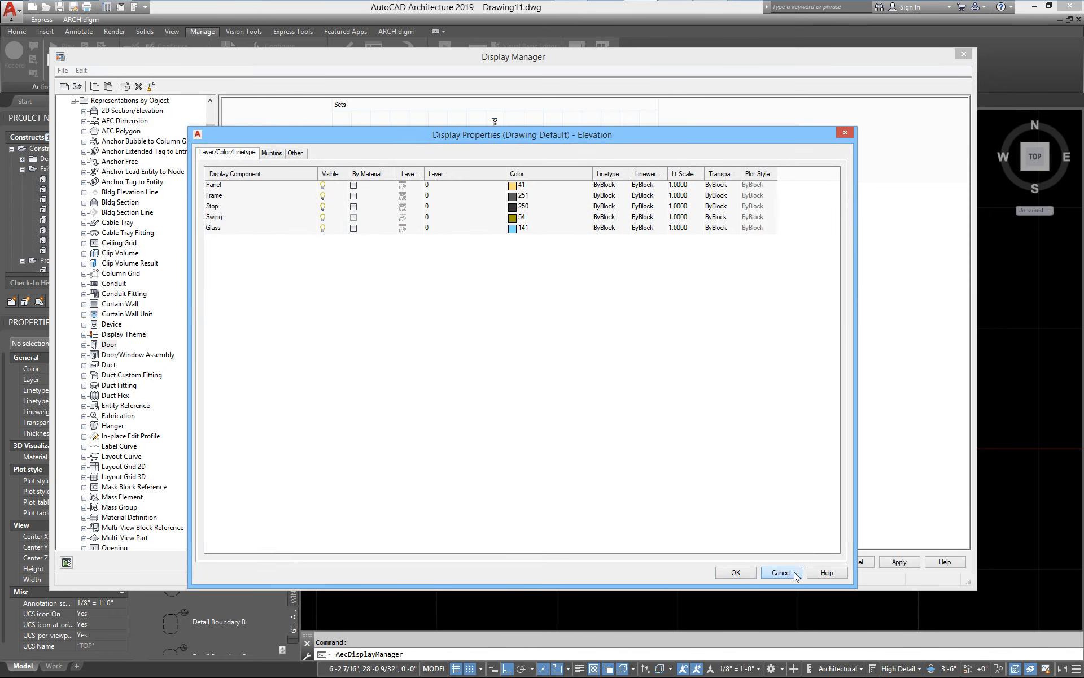
double_click(236, 202)
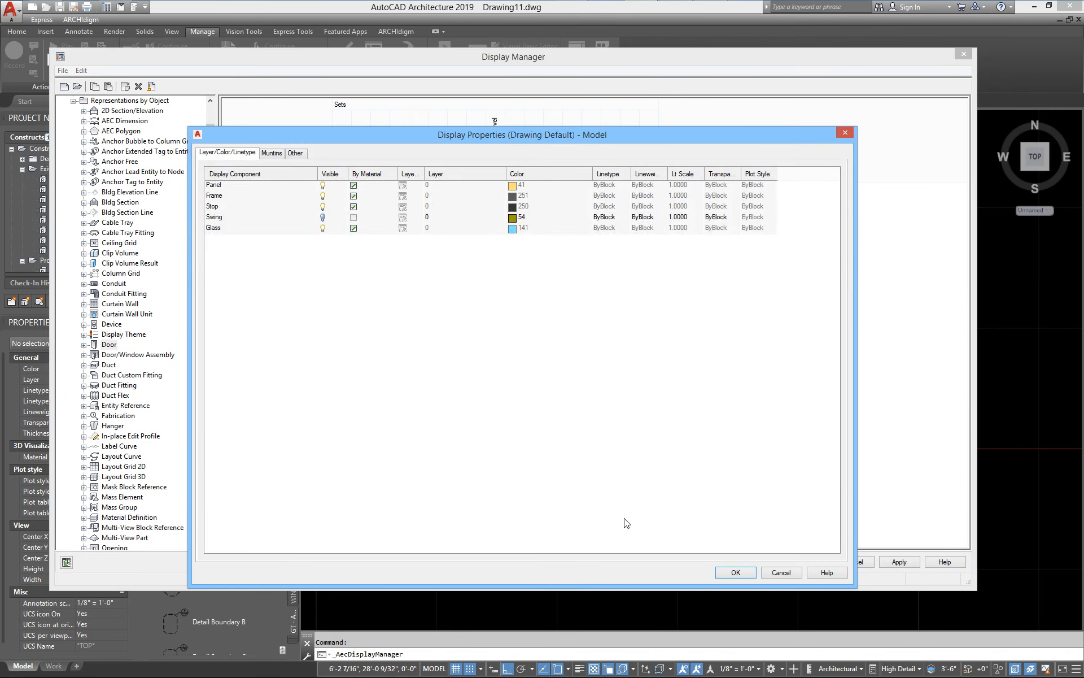
left_click(772, 571)
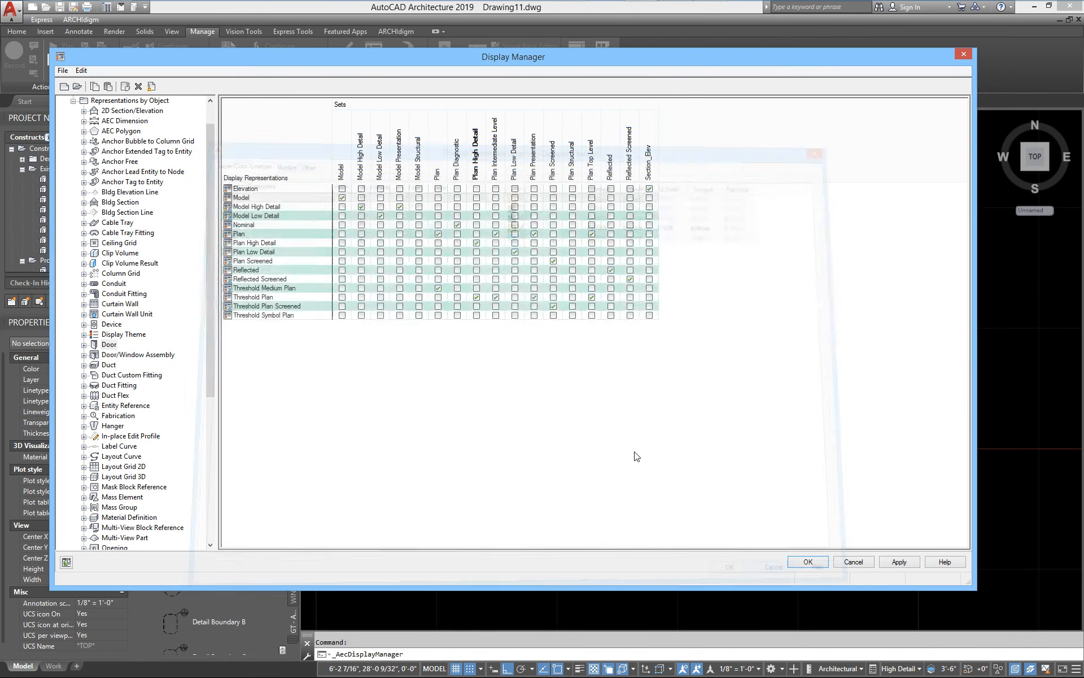
double_click(248, 234)
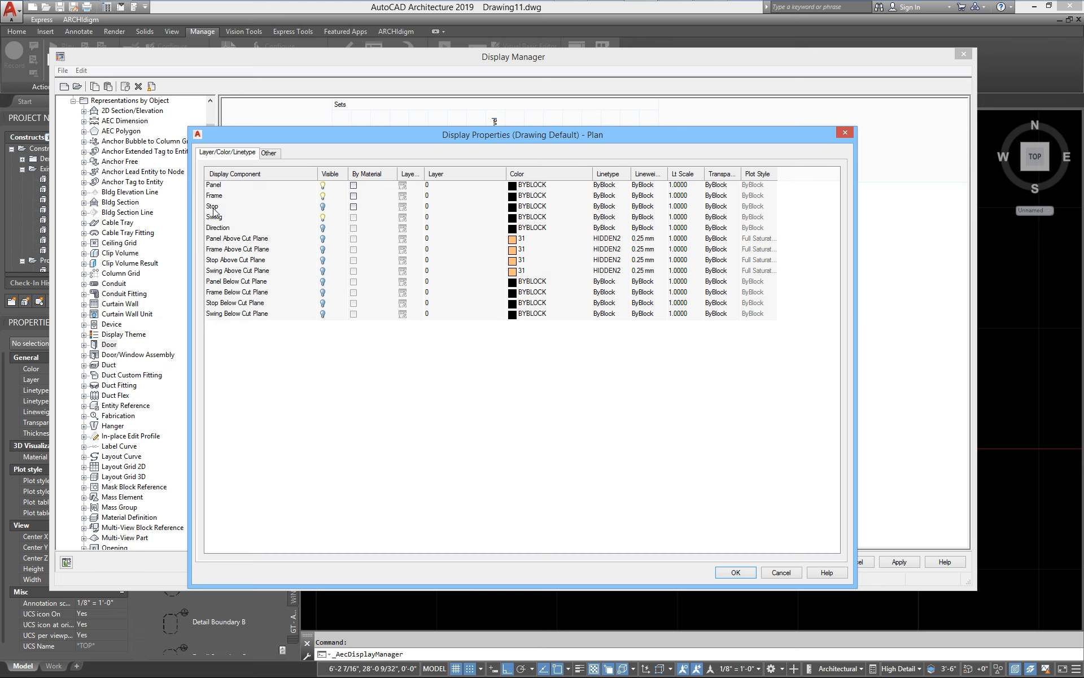
left_click(787, 573)
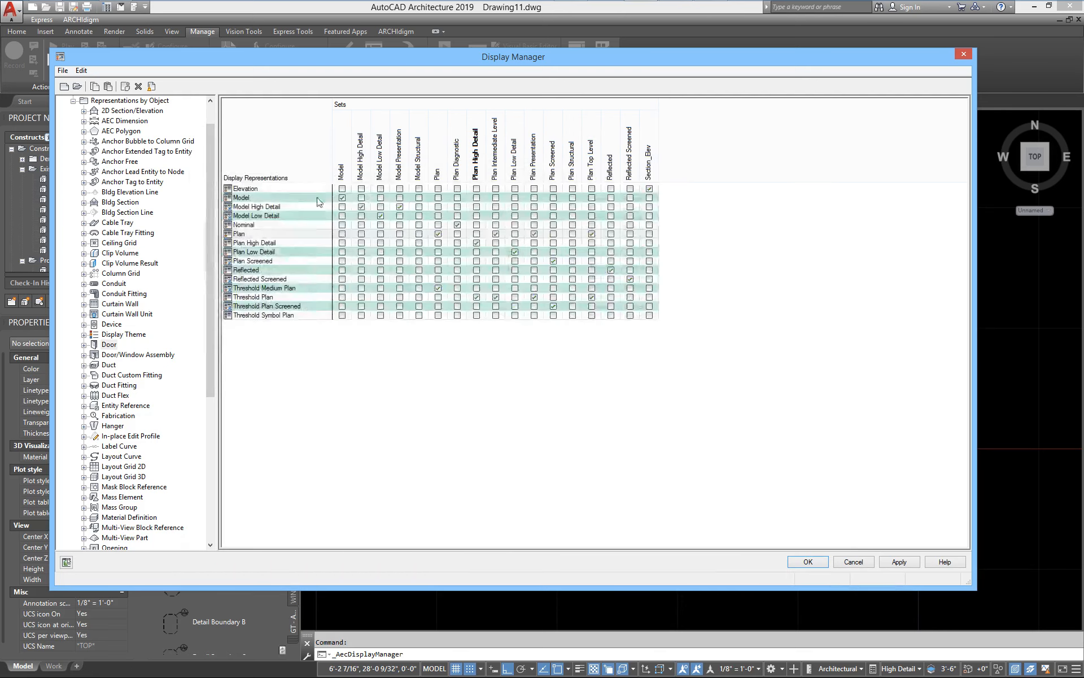
left_click(244, 191)
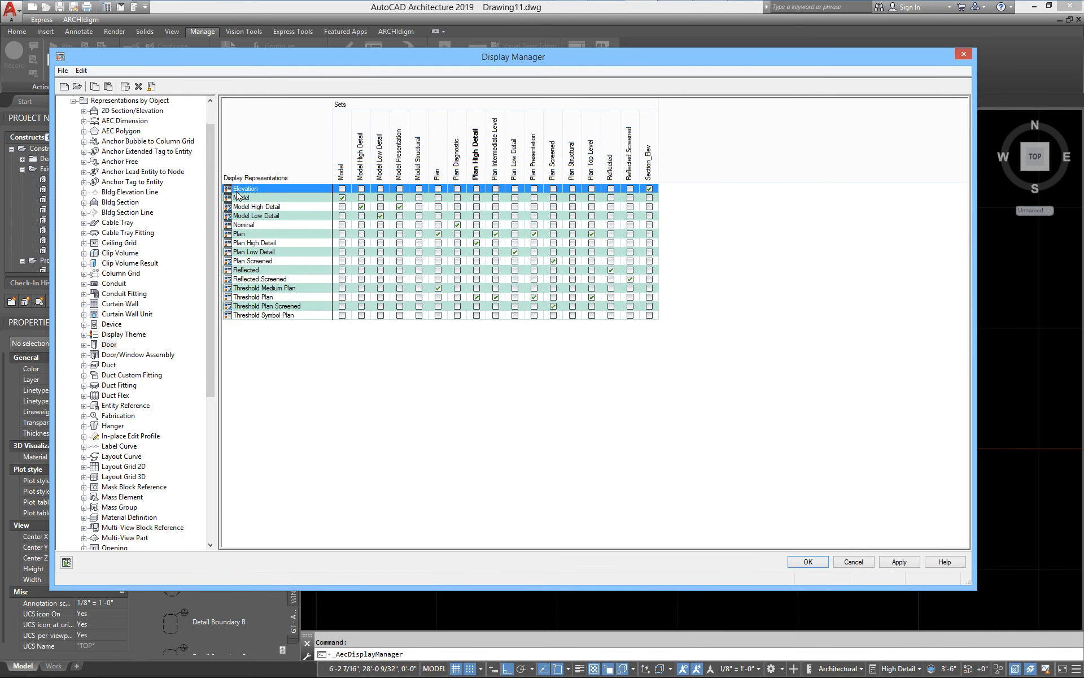
double_click(236, 189)
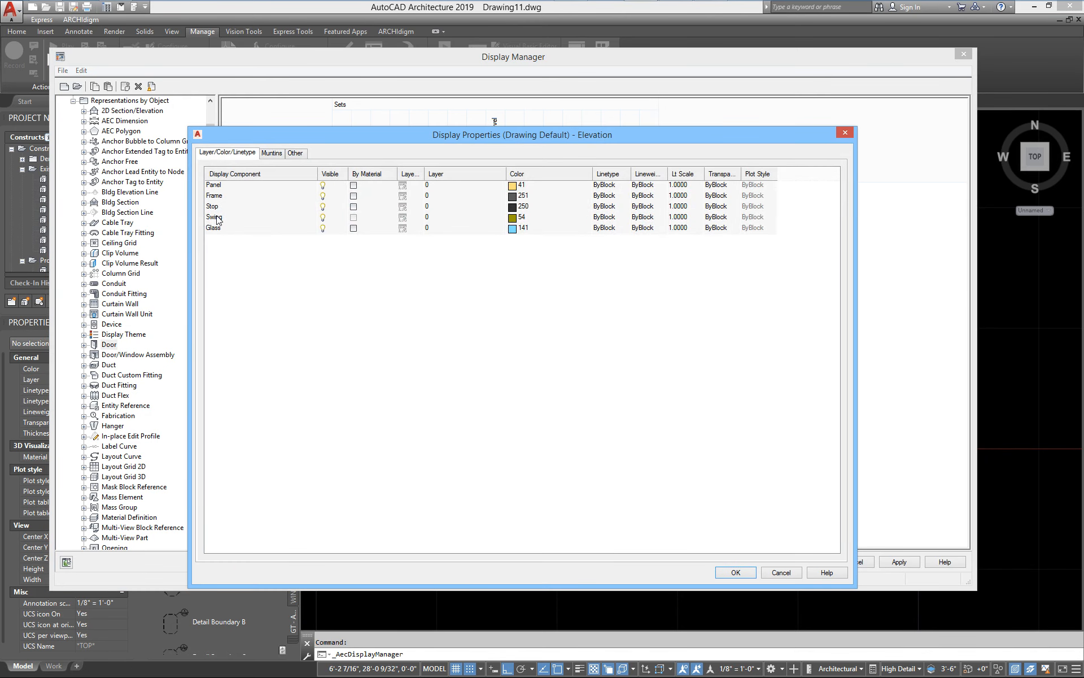
left_click(781, 573)
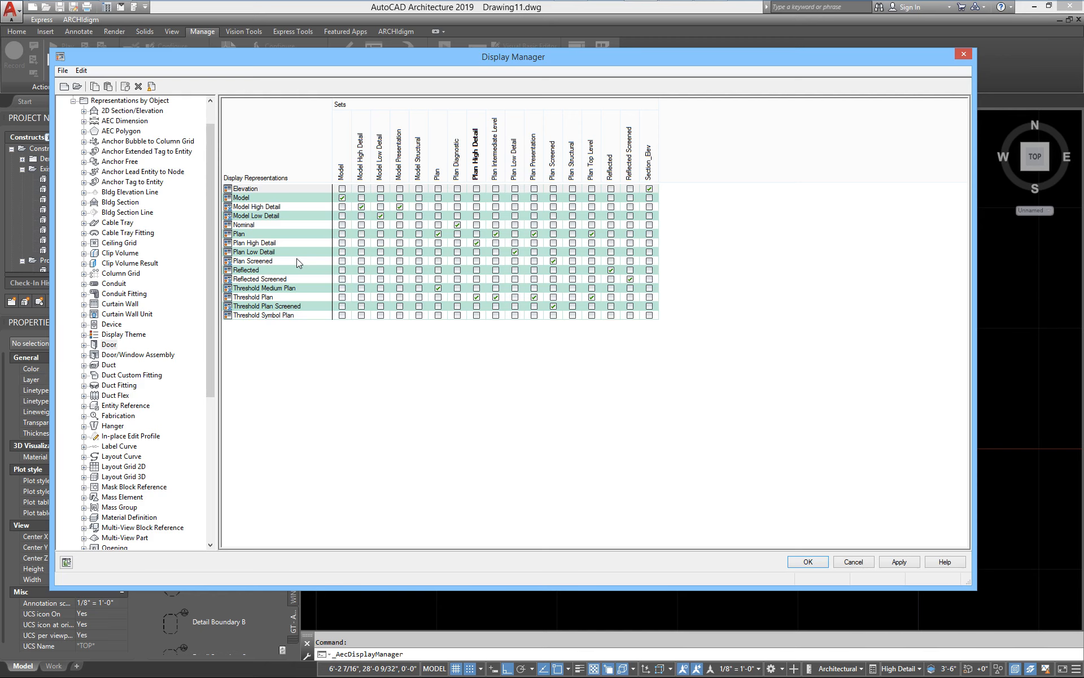
Step: Examine the custom block options of the door's Model representation and leave without adding a block
double_click(242, 200)
left_click(302, 152)
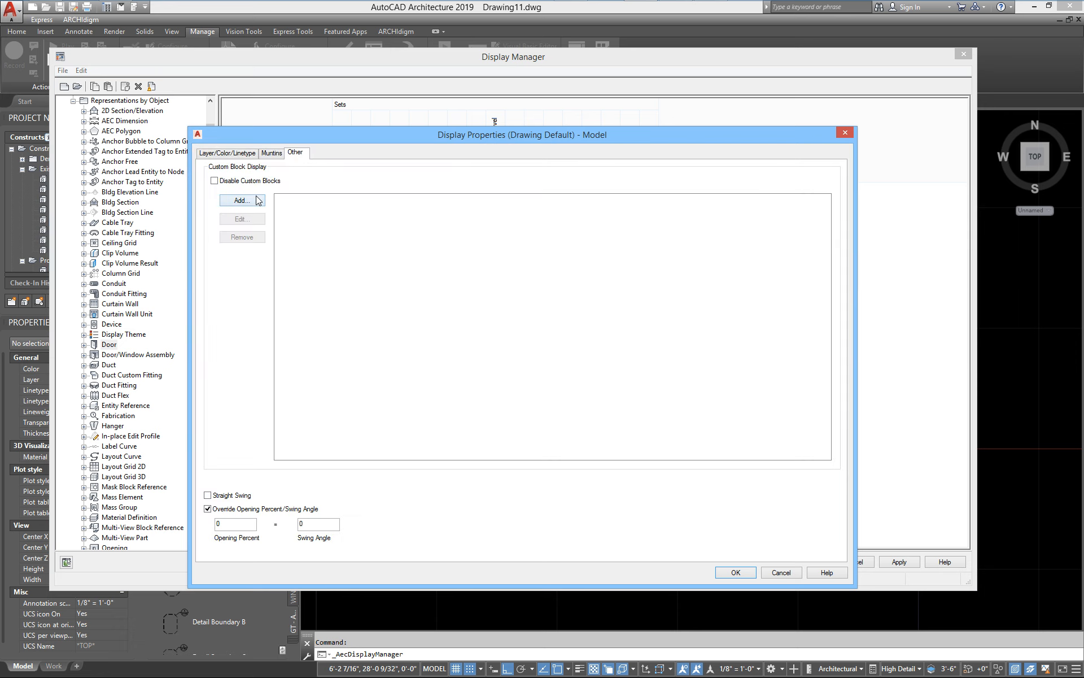
left_click(241, 200)
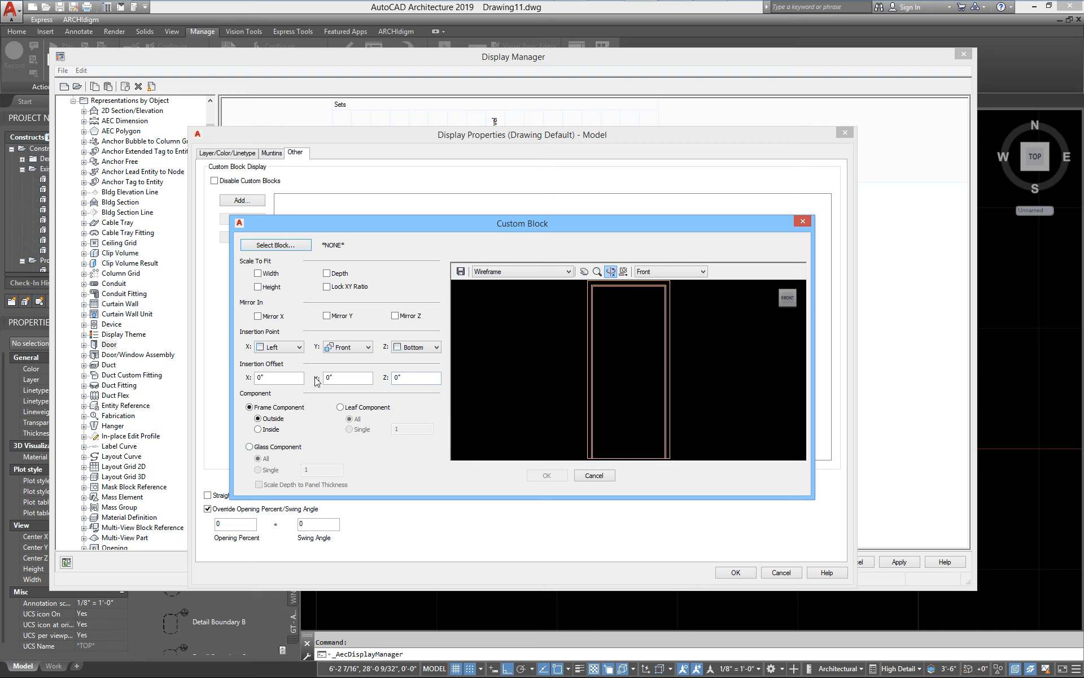
left_click(593, 475)
left_click(781, 572)
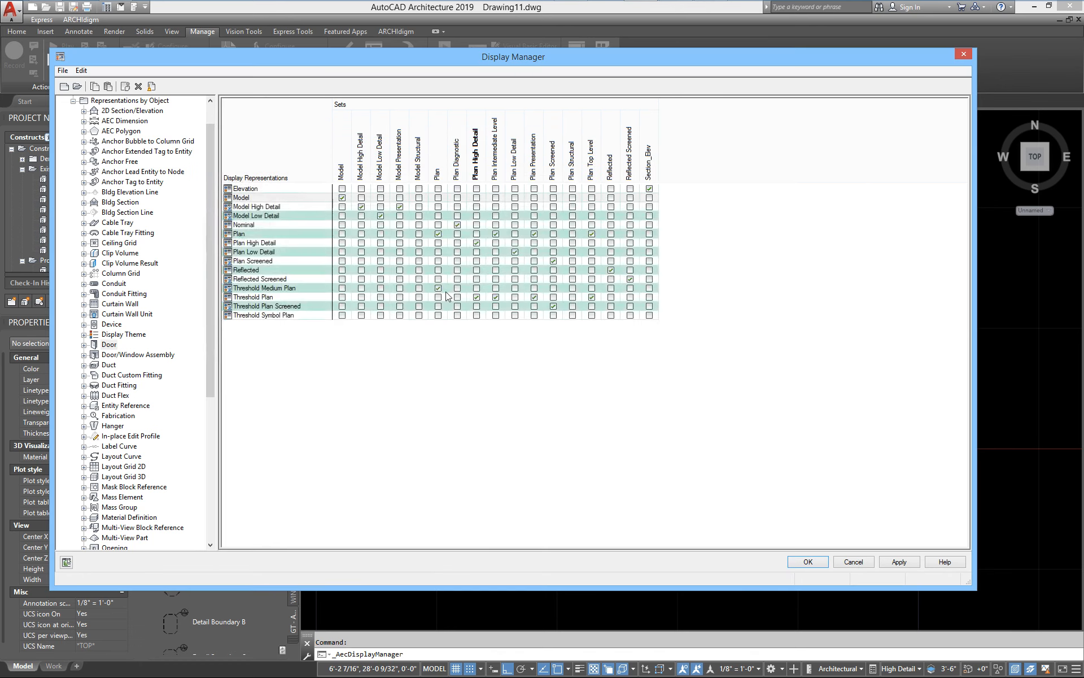
Step: Examine the custom block options of the door's Plan High Detail representation and leave without adding a block
double_click(253, 244)
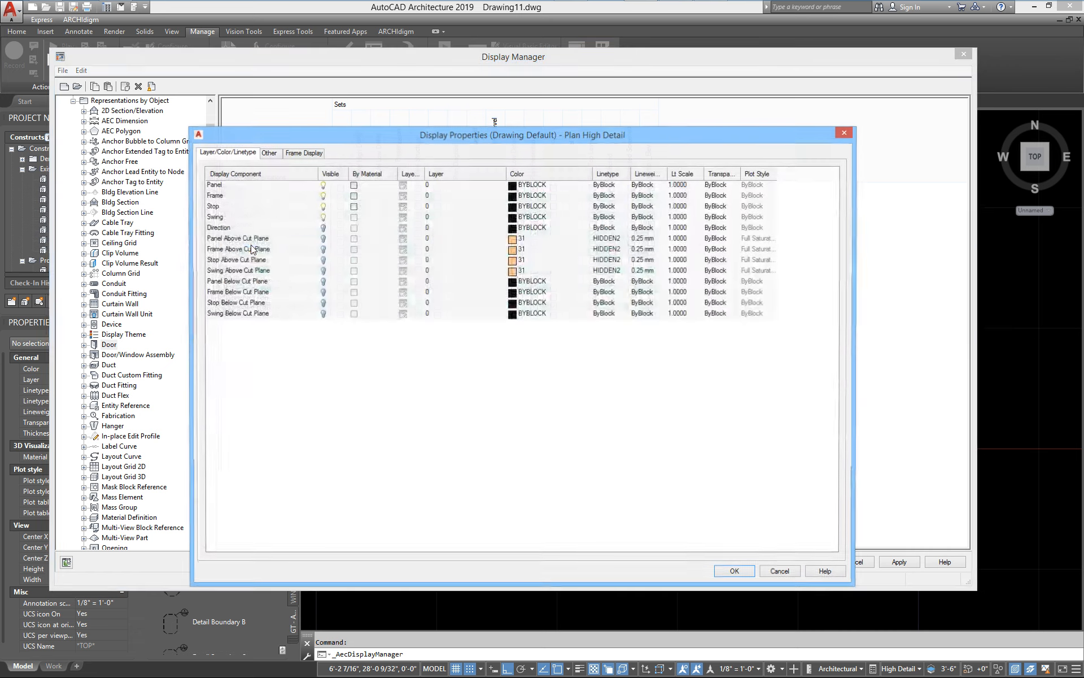
left_click(269, 153)
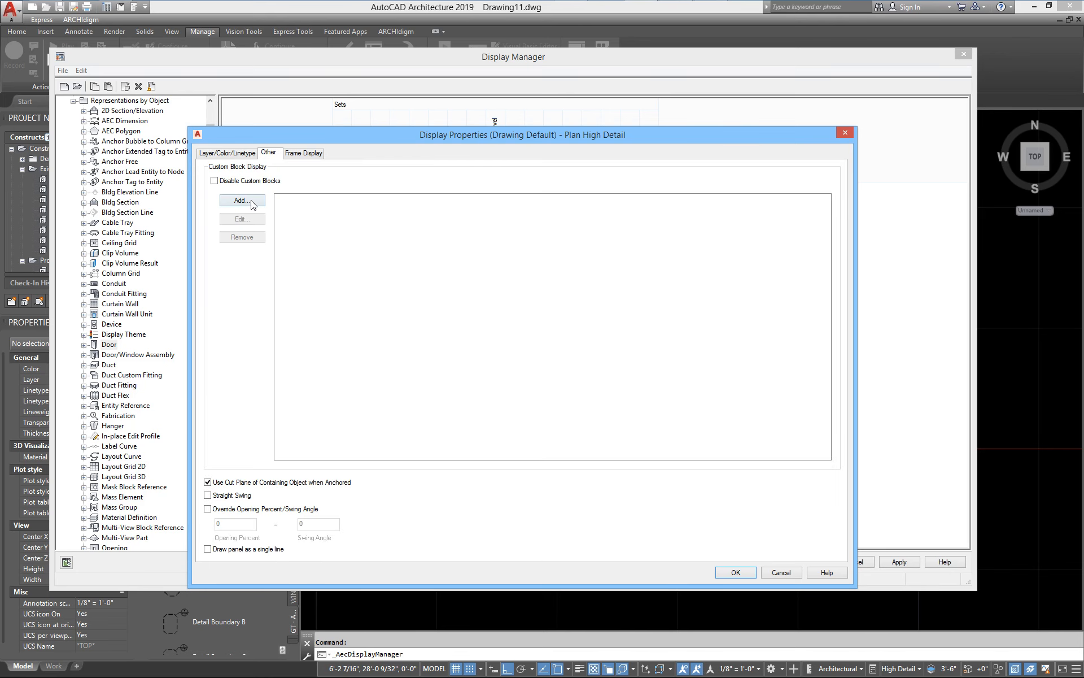
left_click(242, 200)
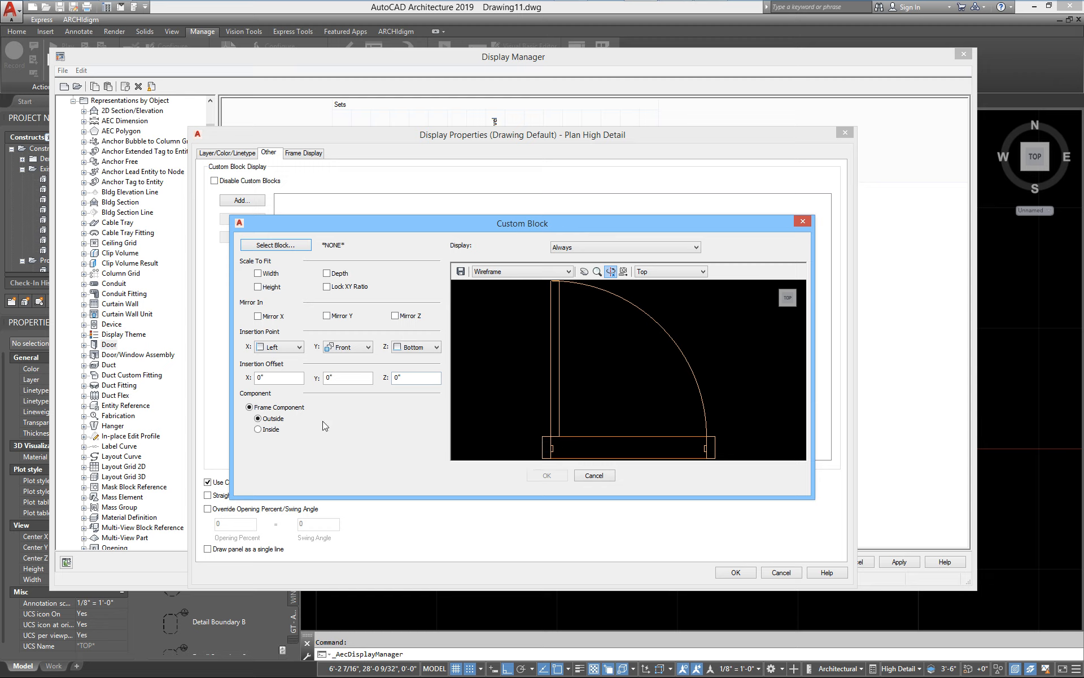
left_click(594, 475)
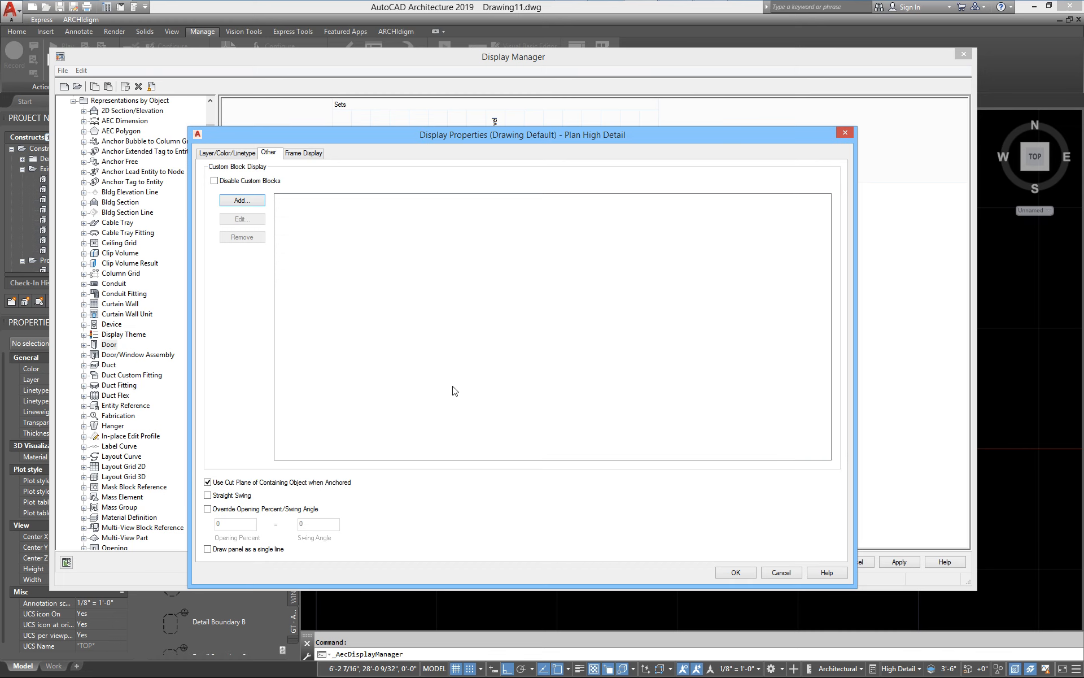
left_click(780, 572)
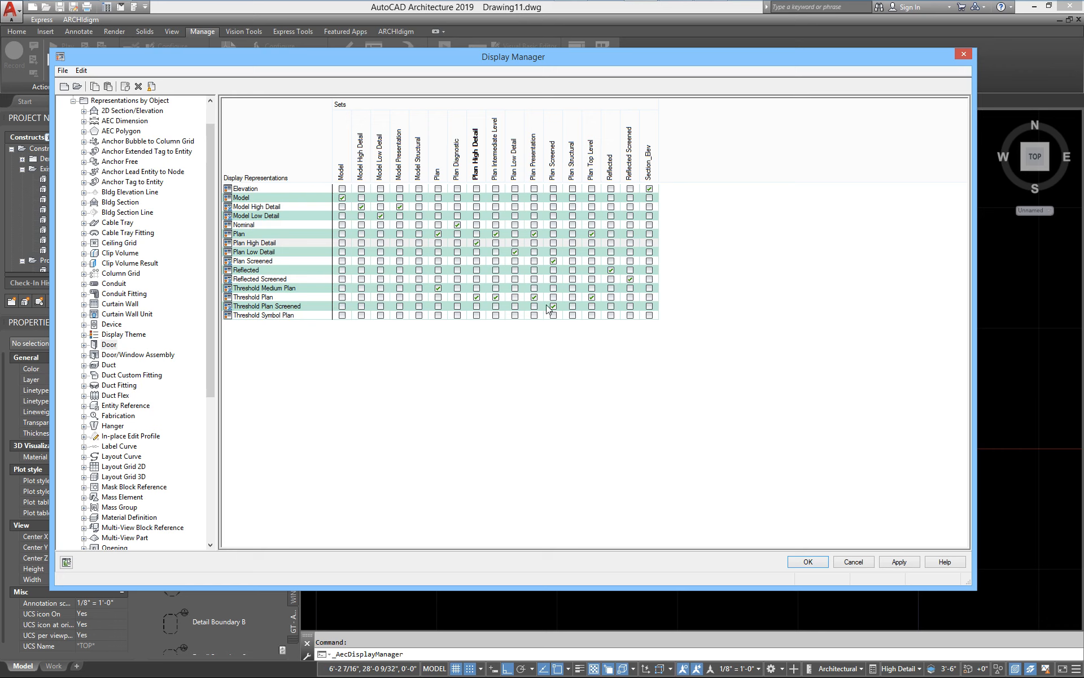
Step: Remove the door's Threshold Plan Screened representation from the Plan Screened set and delete the representation
left_click(284, 307)
left_click(553, 306)
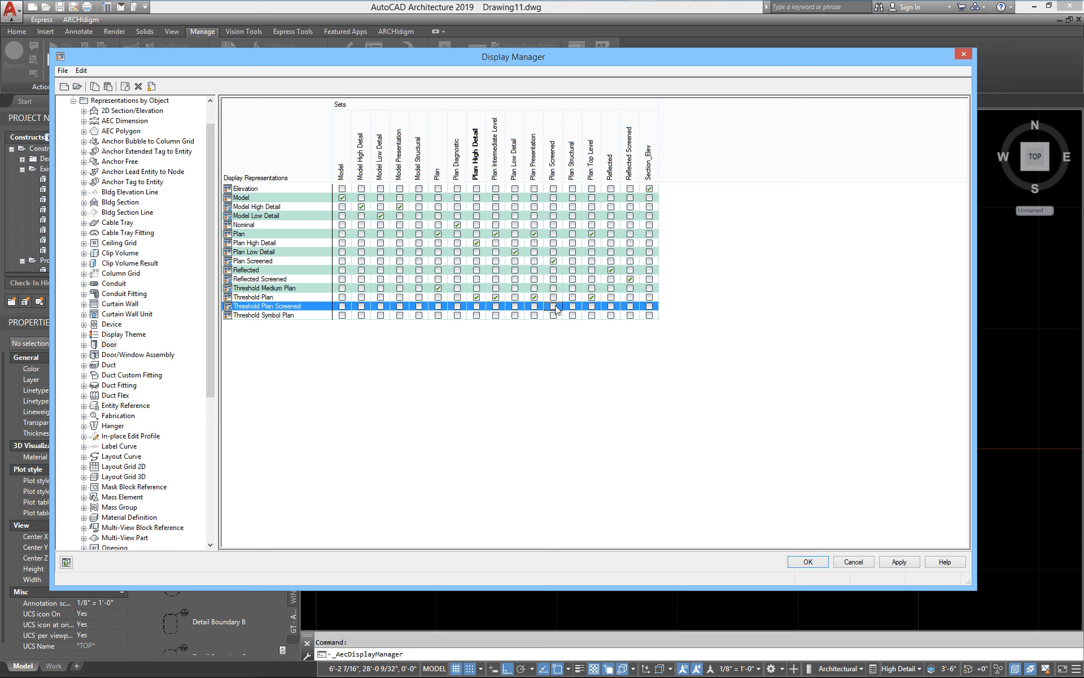
right_click(274, 309)
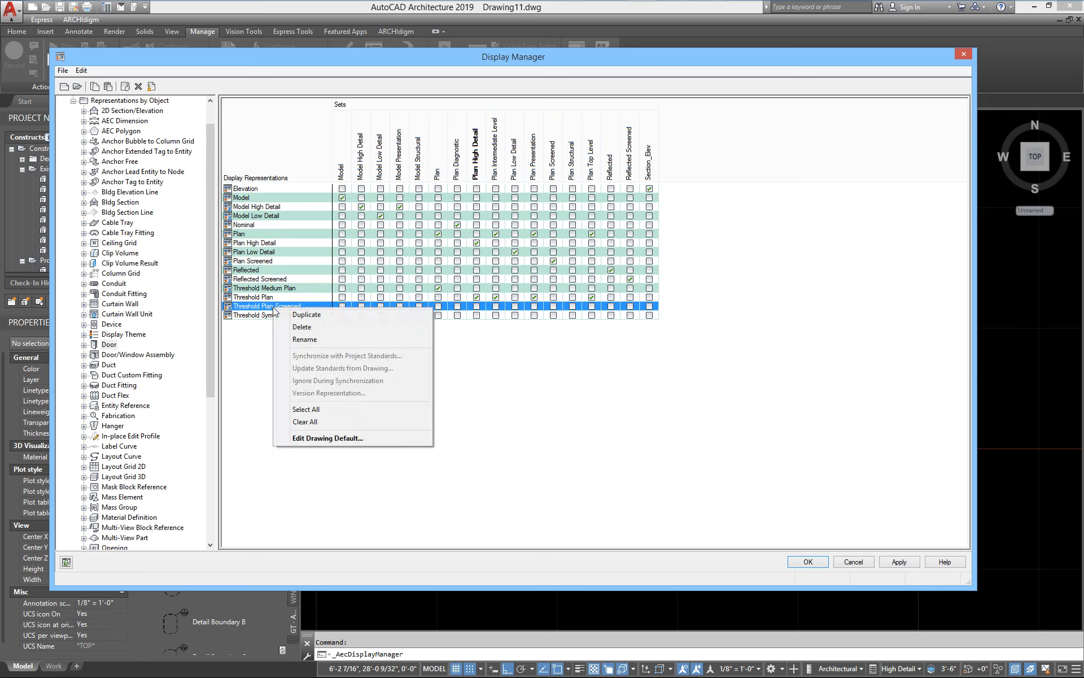
left_click(301, 328)
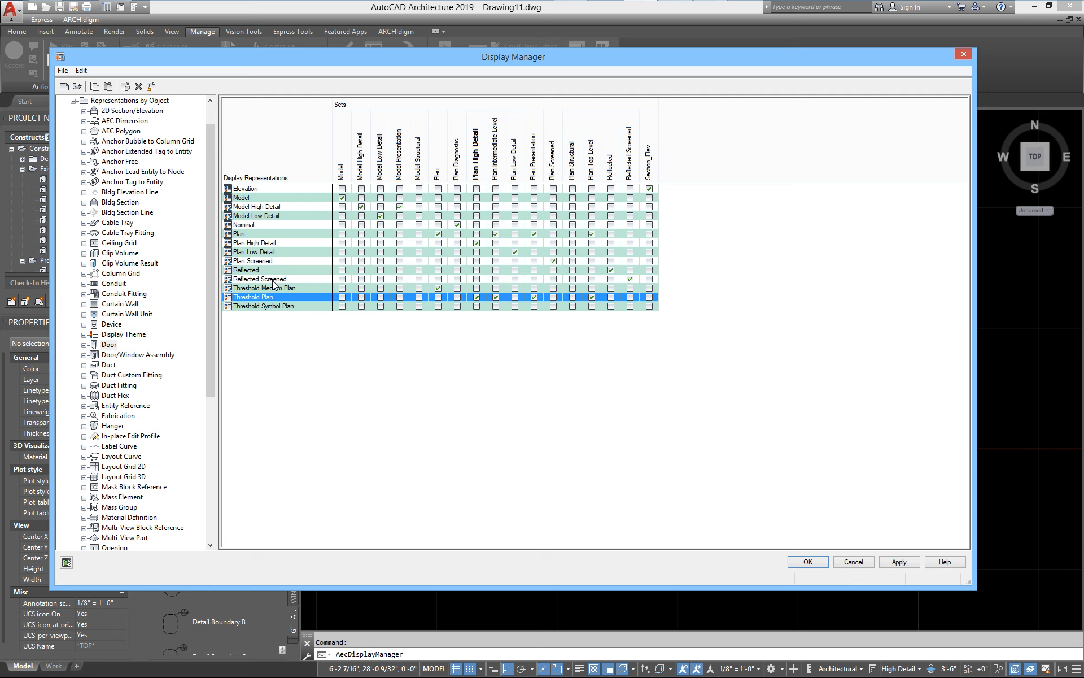
Step: Duplicate the door's Model display representation and name the copy Model Special
left_click(247, 198)
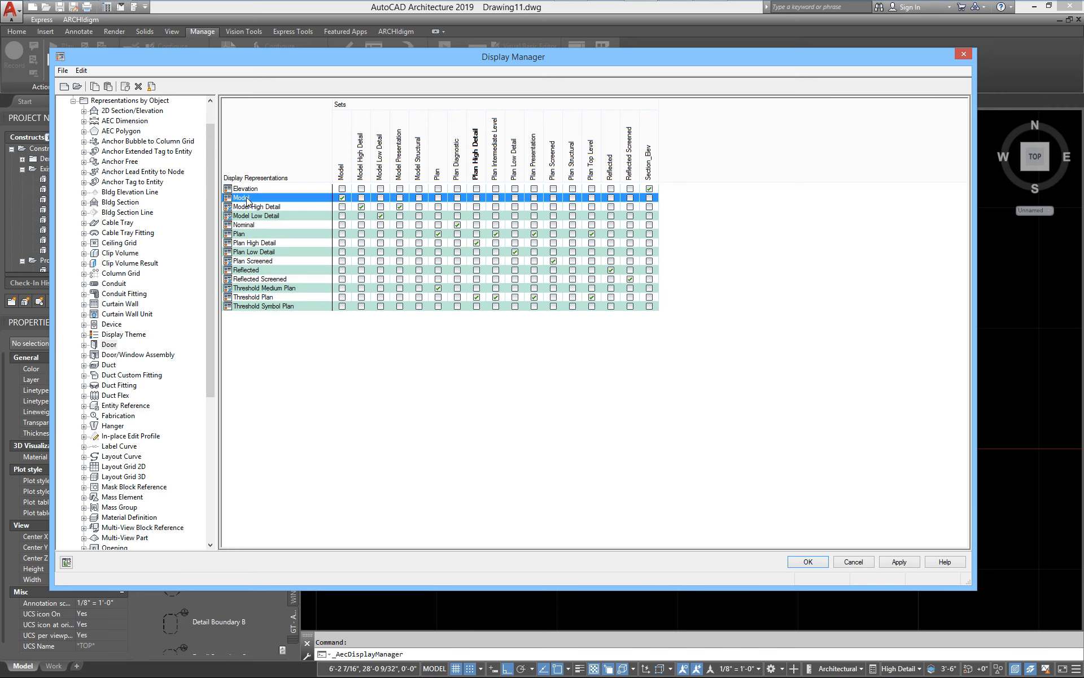
right_click(247, 200)
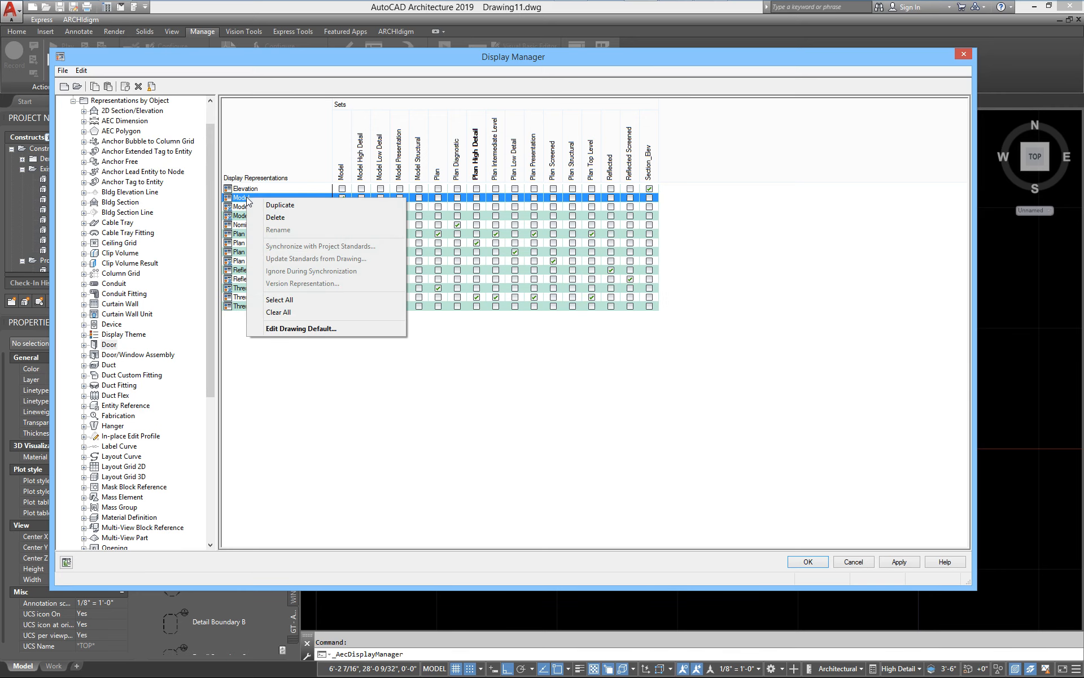
left_click(281, 205)
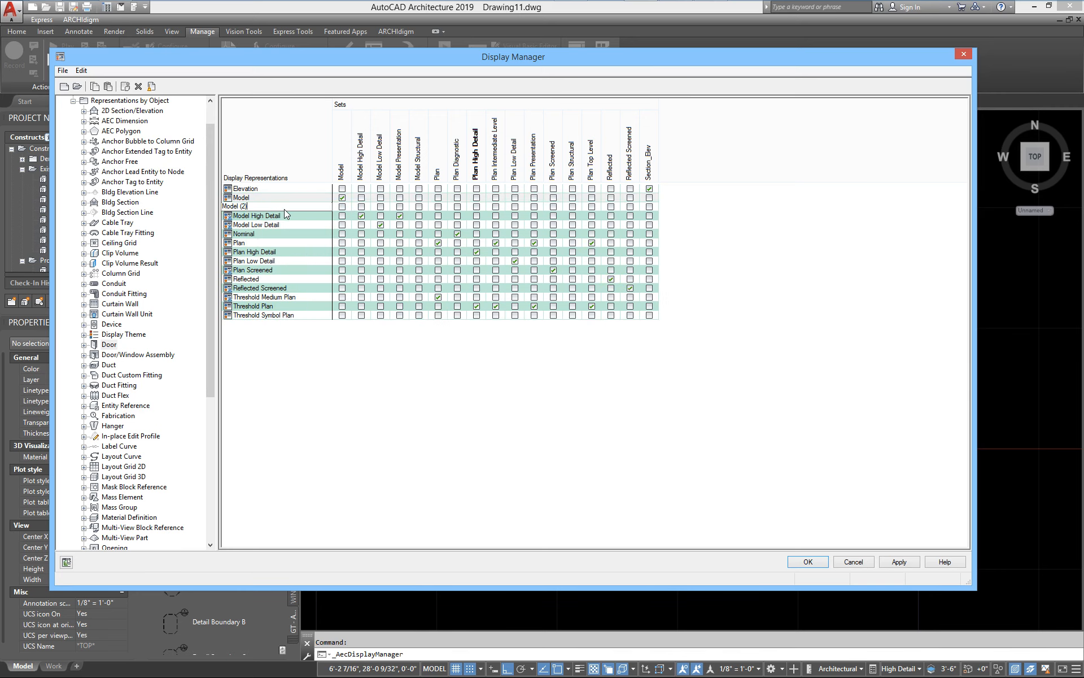
key("BackSpace")
key("BackSpace")
type("Spe")
key("Return")
left_click(255, 206)
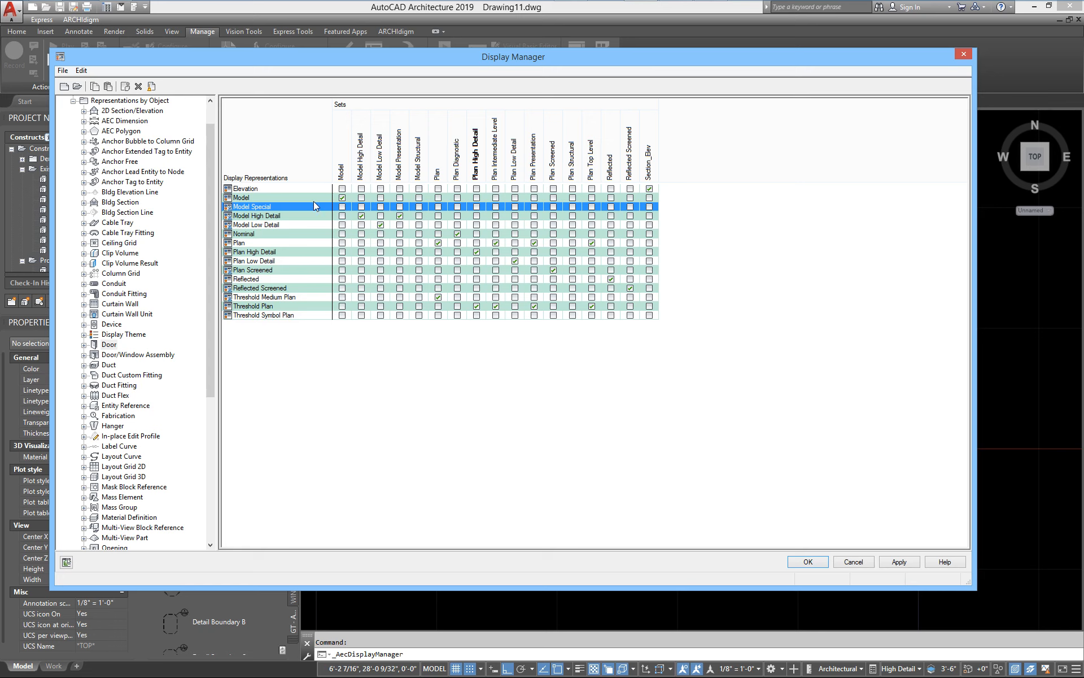
Step: Examine the default display components of the Model Special representation and leave without changes
right_click(263, 207)
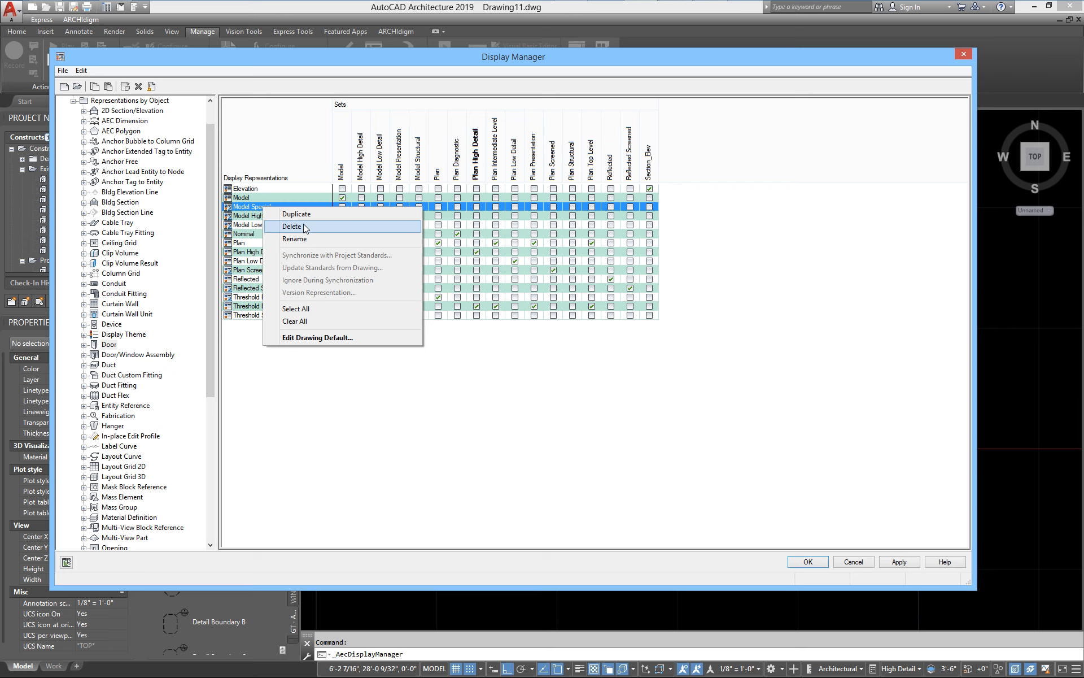
double_click(247, 207)
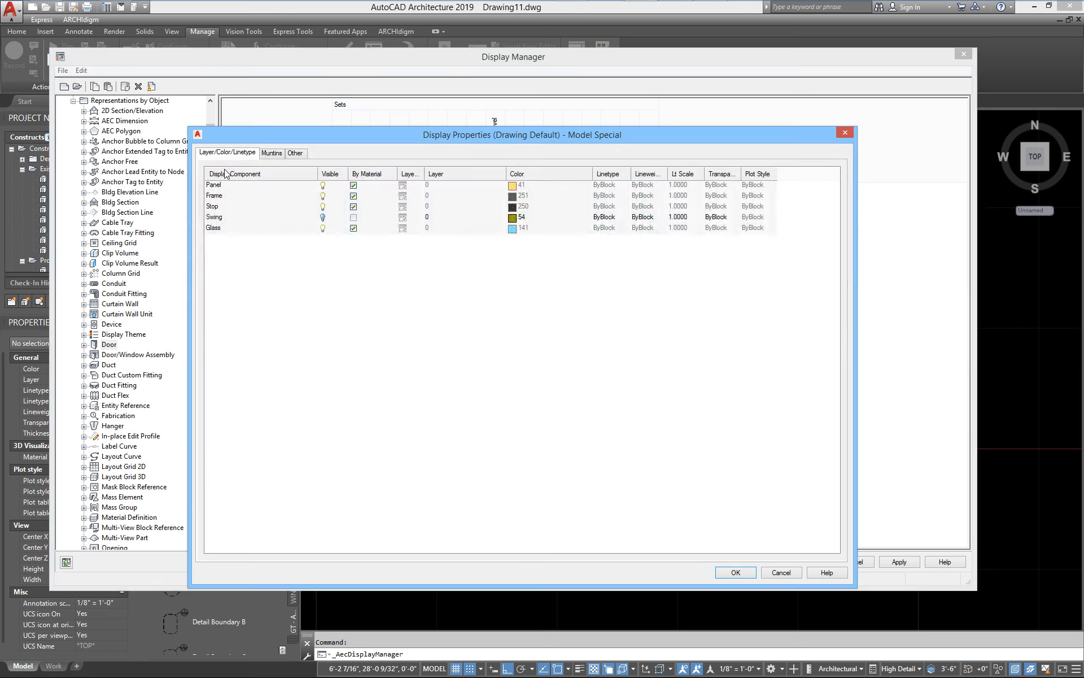
left_click(781, 573)
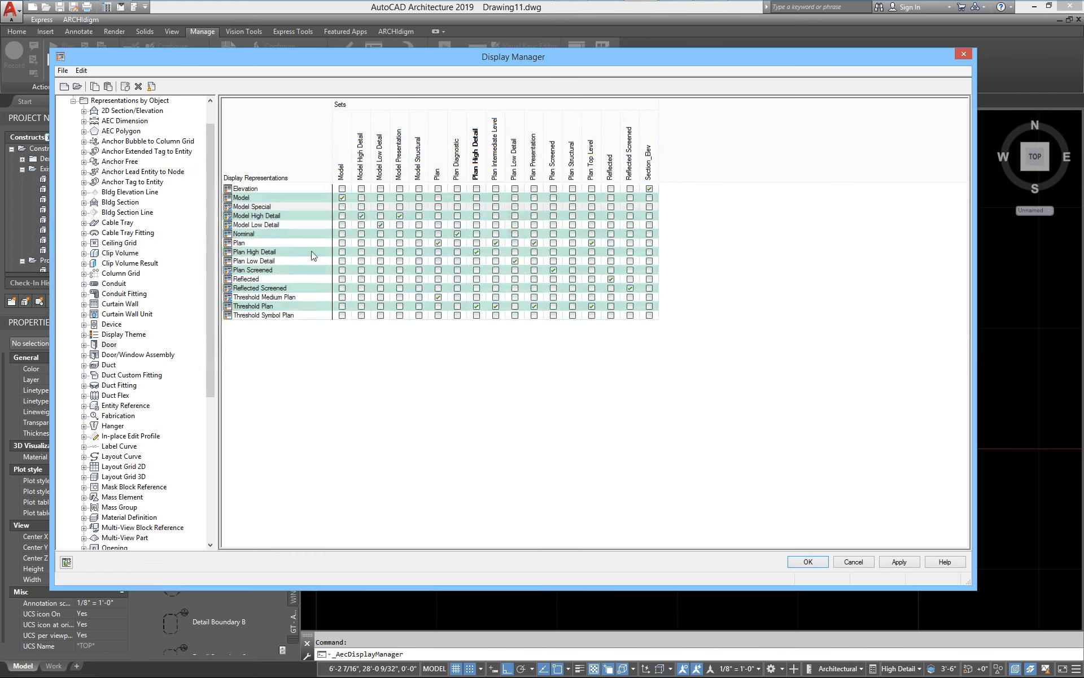
Step: Check which management commands the door's Plan representation offers and delete the Model Special representation
left_click(240, 244)
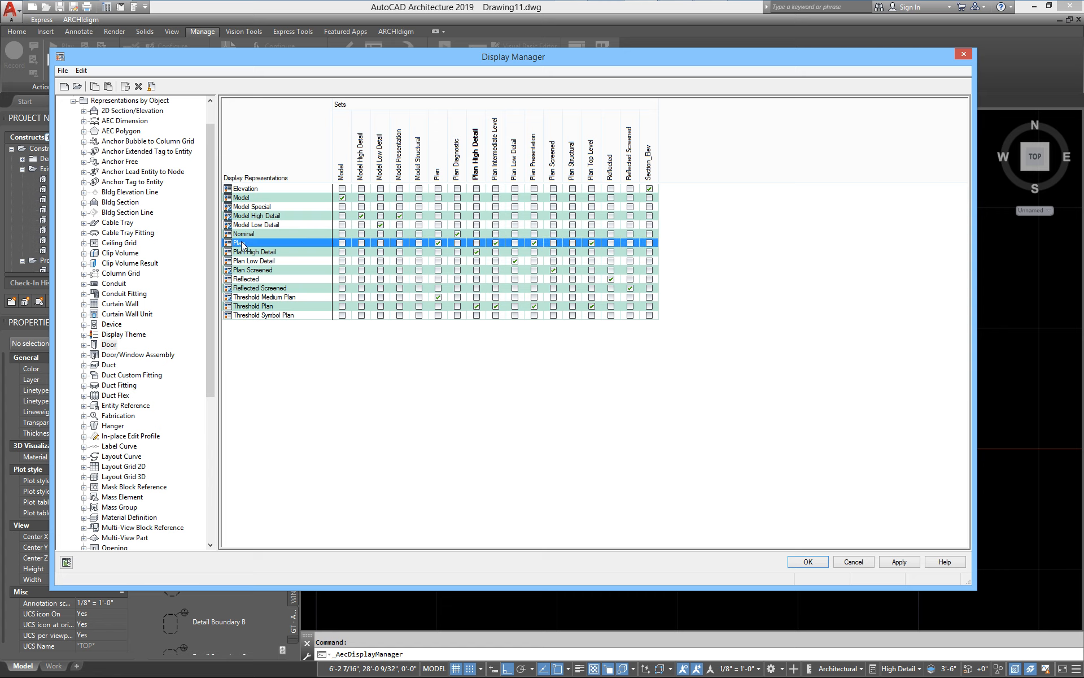
right_click(242, 244)
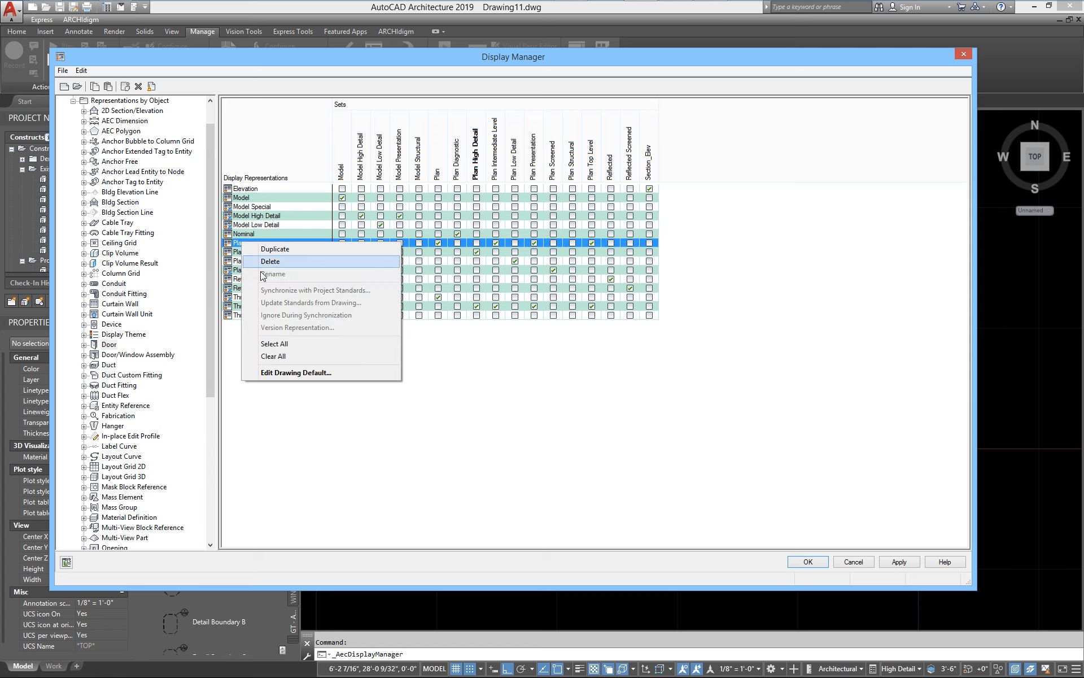
left_click(250, 216)
left_click(249, 208)
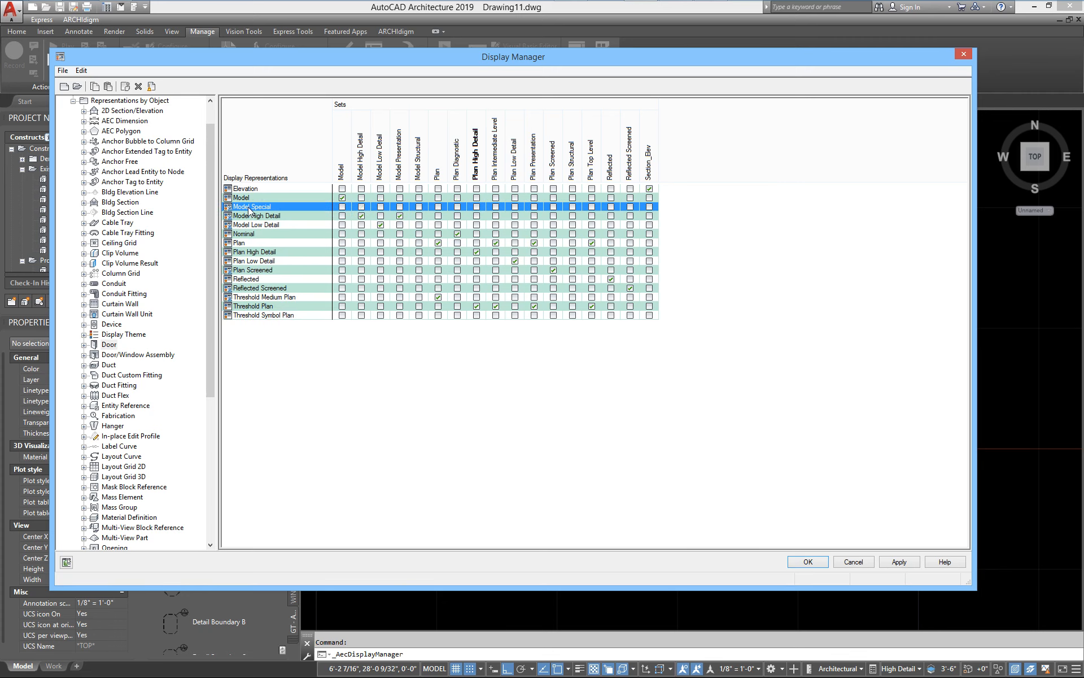
right_click(249, 210)
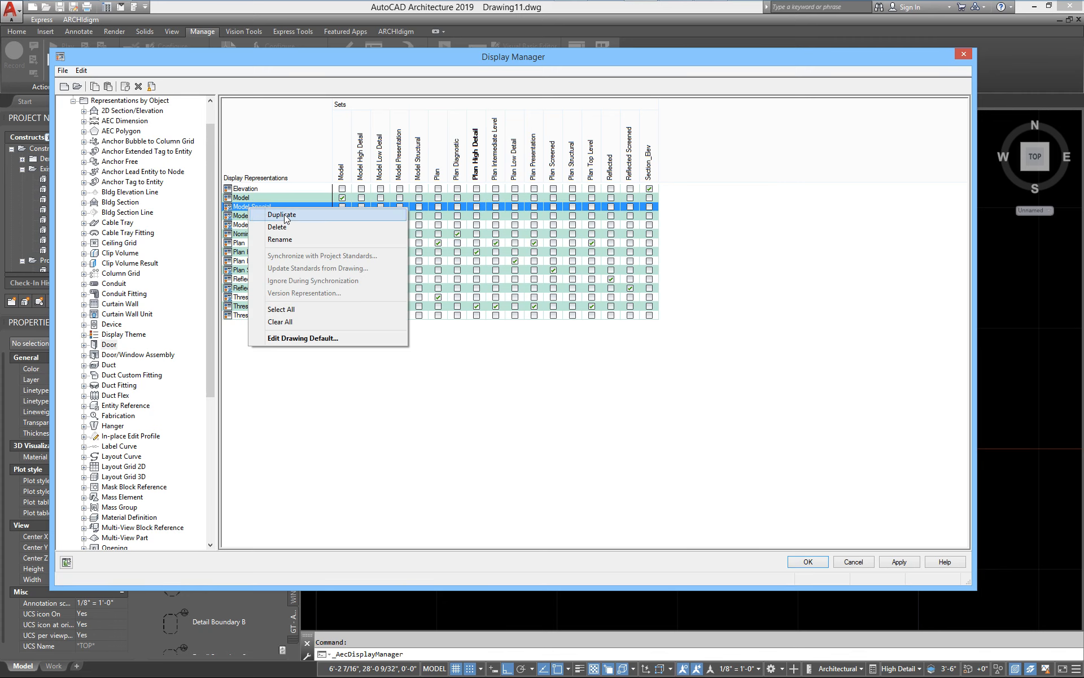
left_click(285, 227)
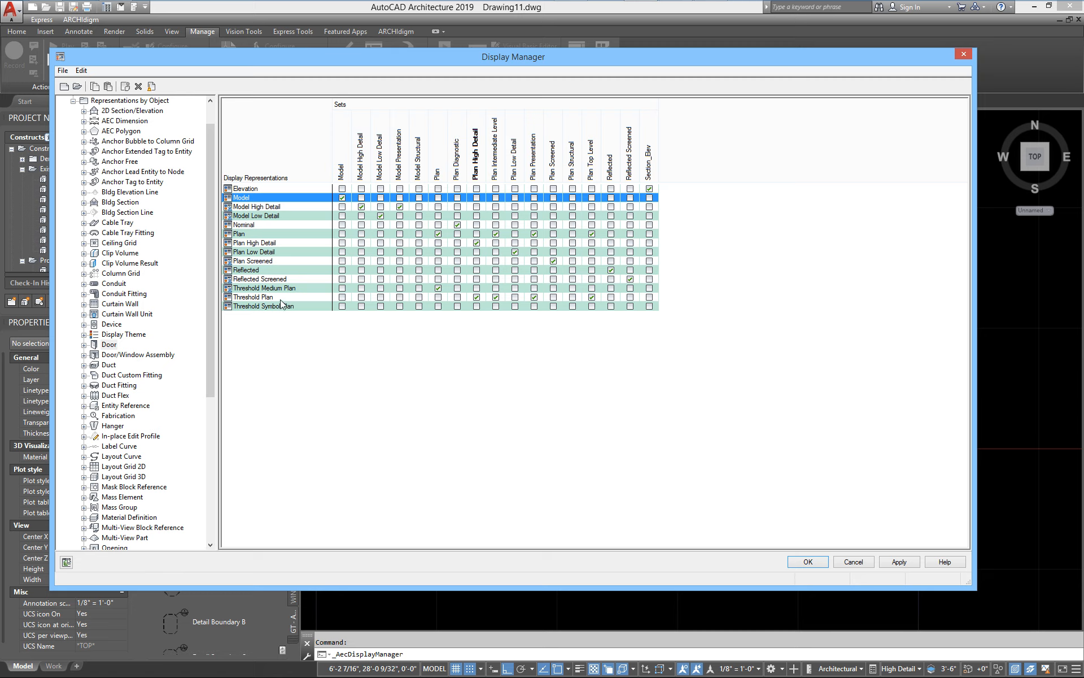
Step: Examine the display representation control of the Plan High Detail set, down through its list of objects
left_click_drag(215, 256, 211, 210)
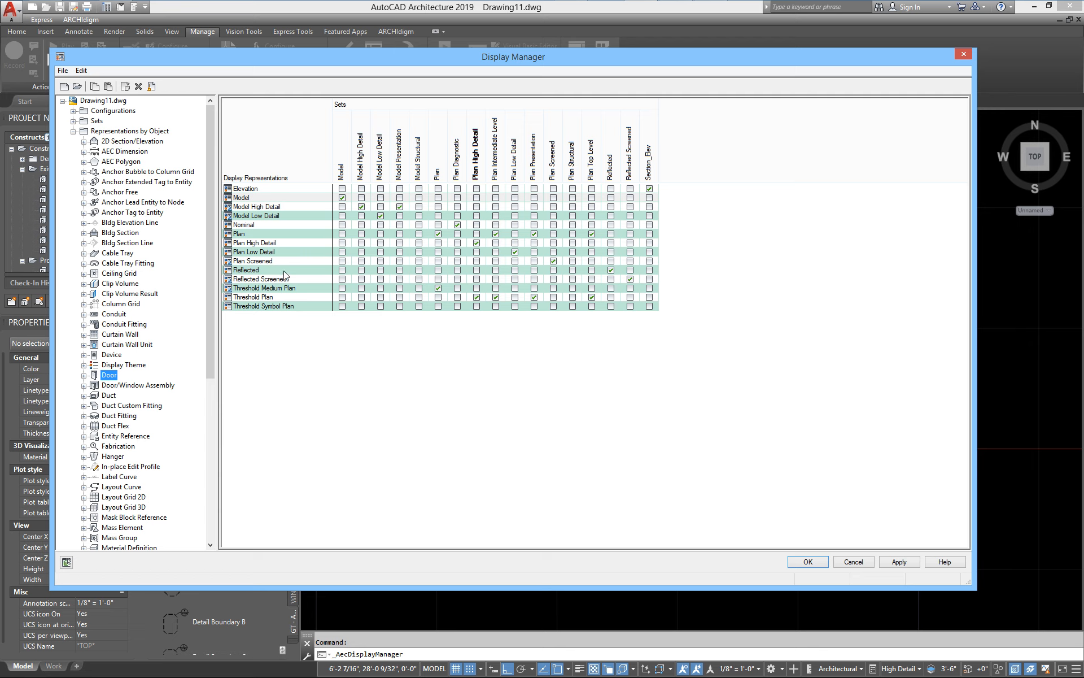
left_click(457, 197)
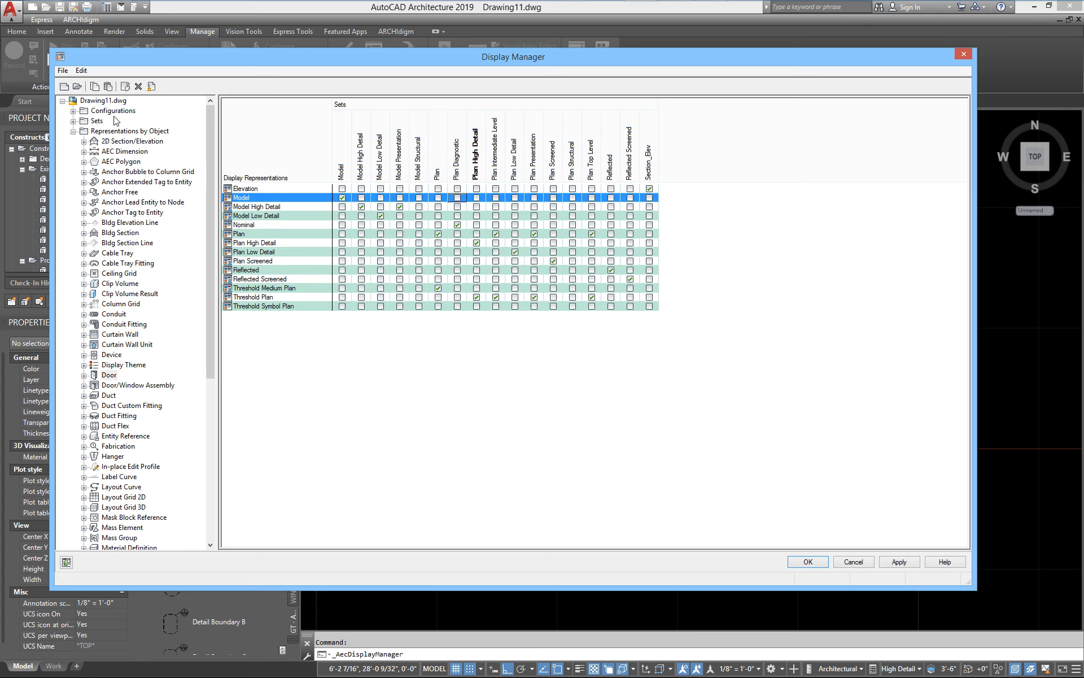
left_click(73, 120)
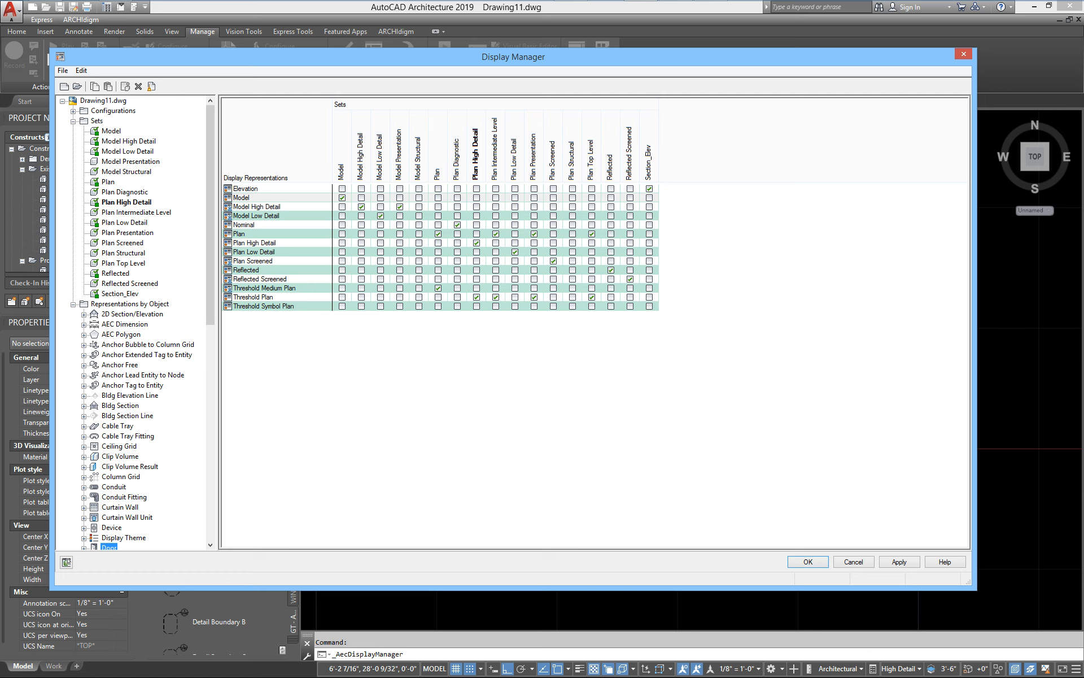
left_click(129, 203)
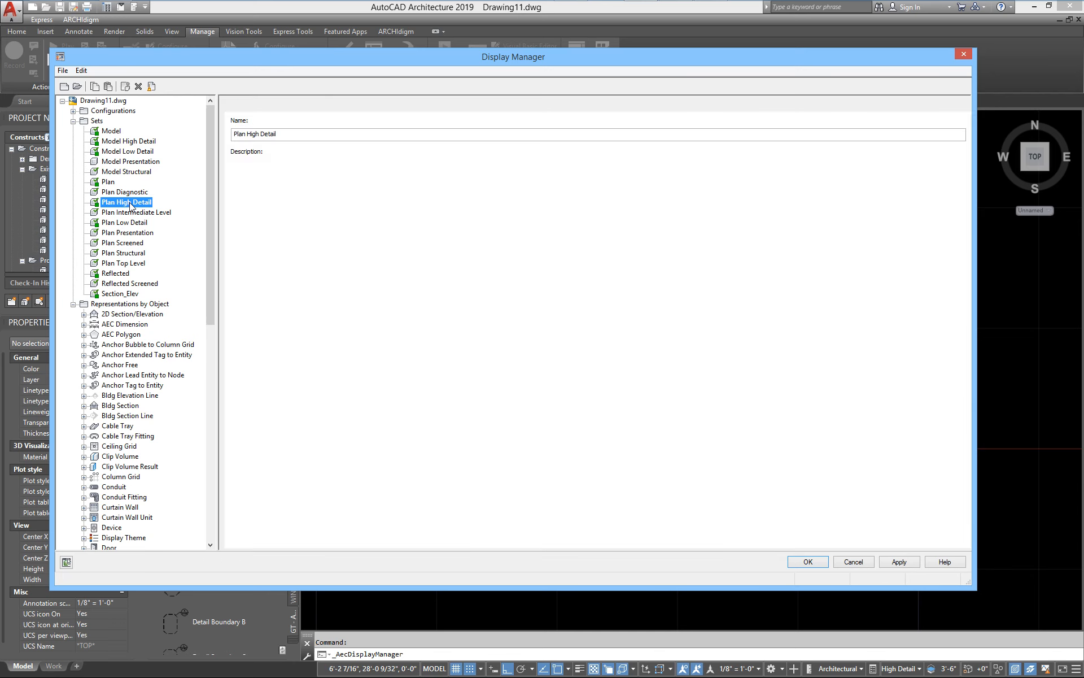
left_click(288, 105)
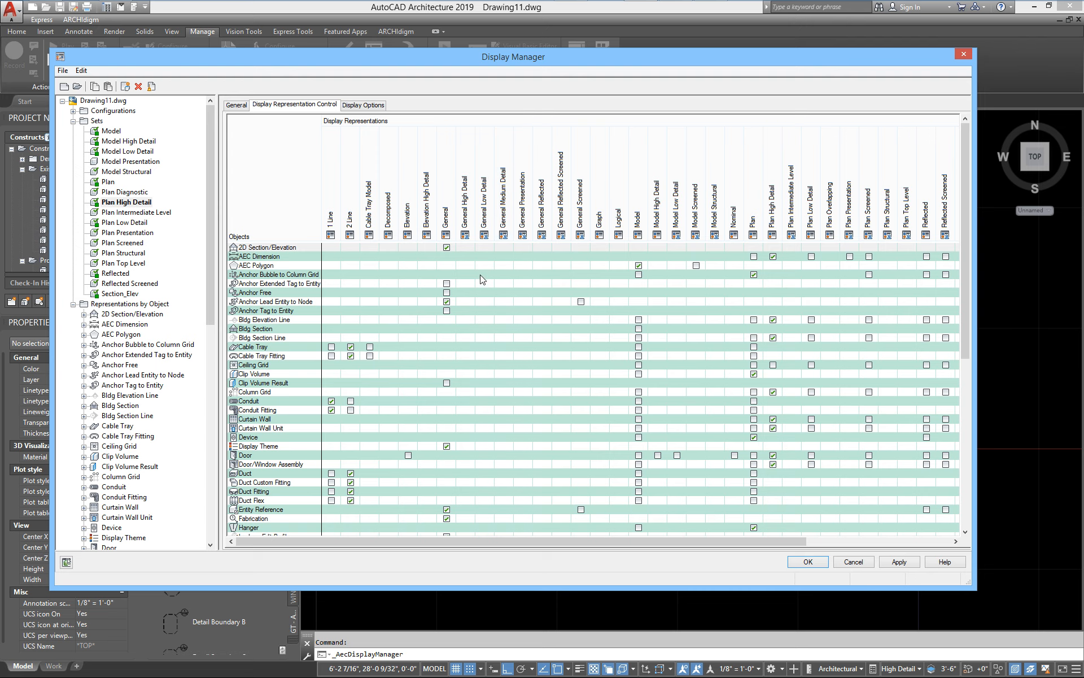
left_click_drag(962, 340, 973, 530)
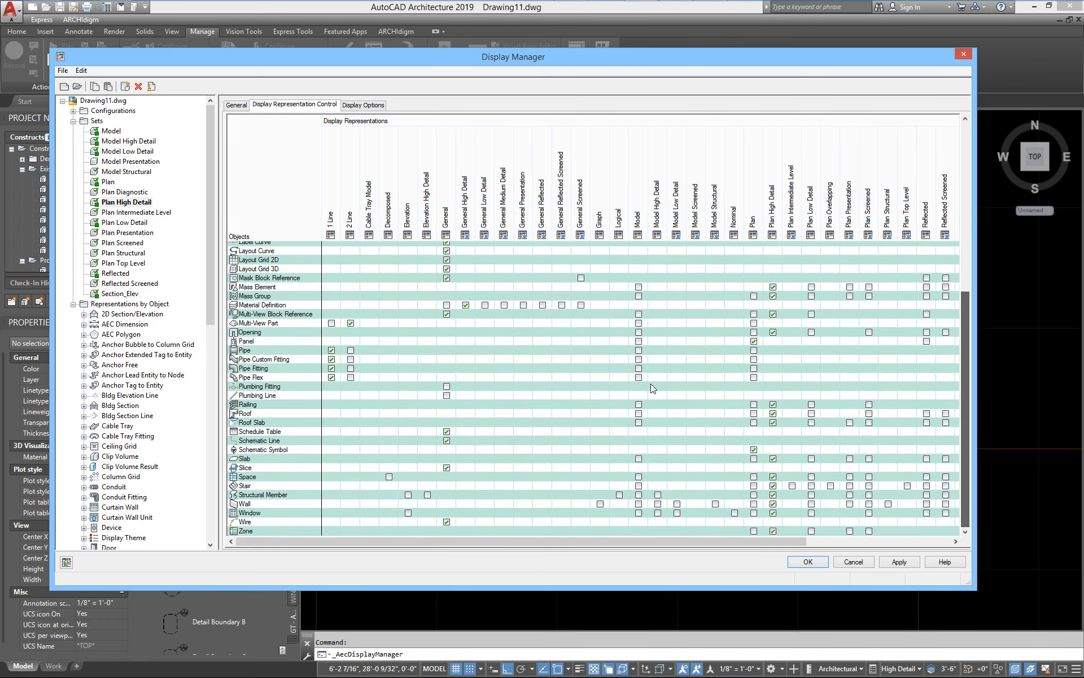
left_click(126, 201)
key("F2")
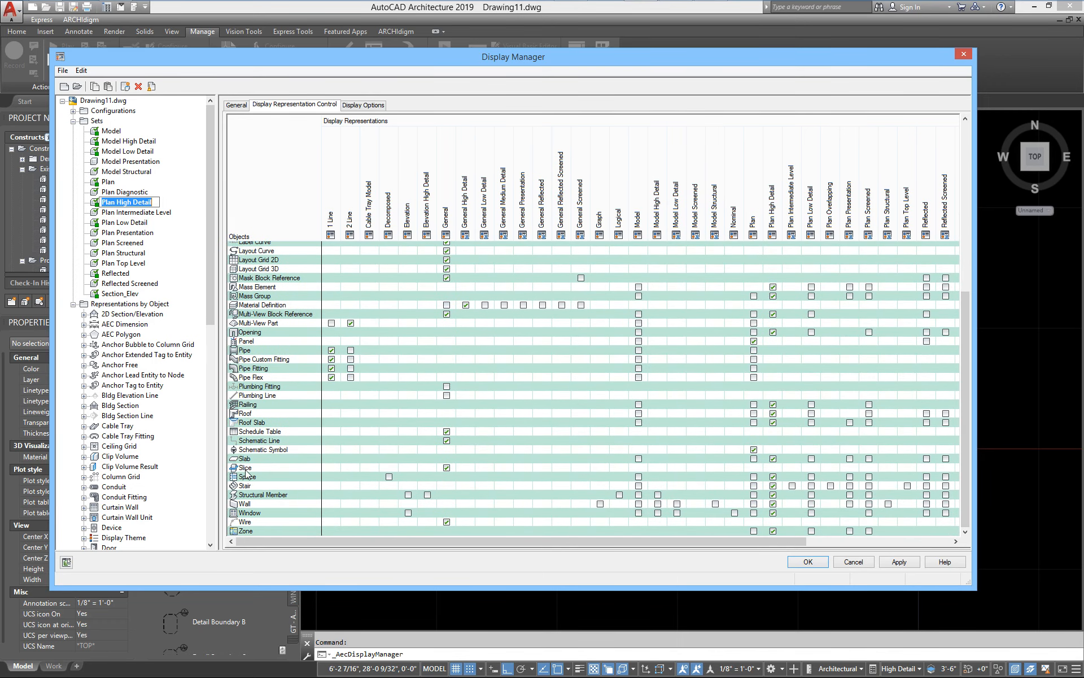
Step: Examine which display representations the Plan High Detail set uses for Door objects
left_click(255, 351)
scroll(255, 354, "up", 2)
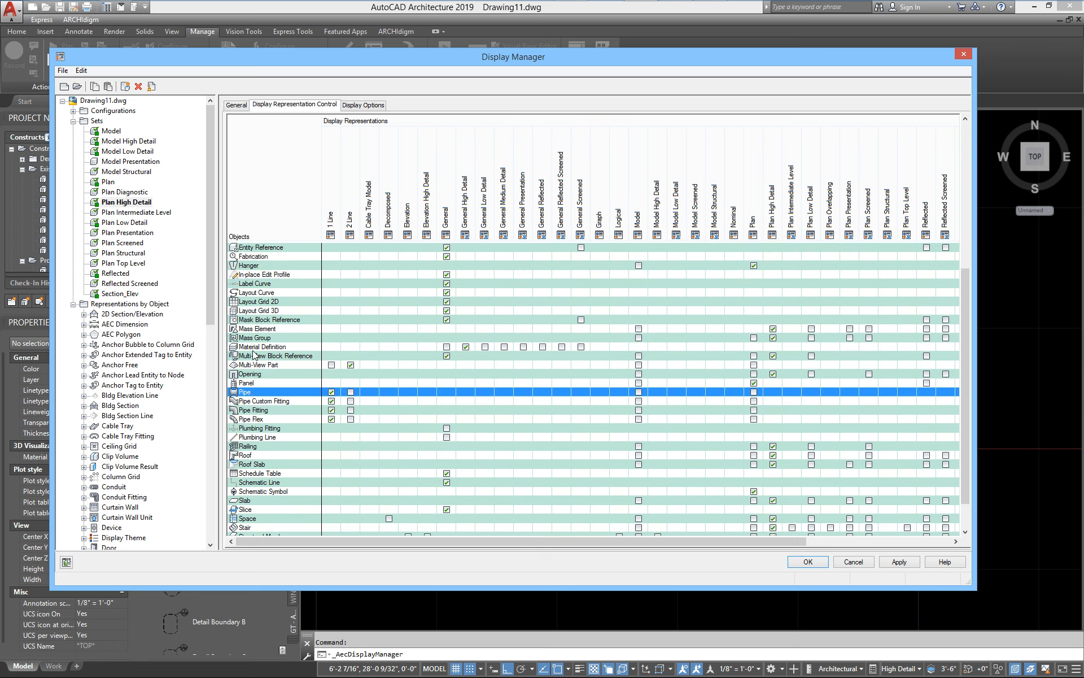
scroll(254, 355, "up", 3)
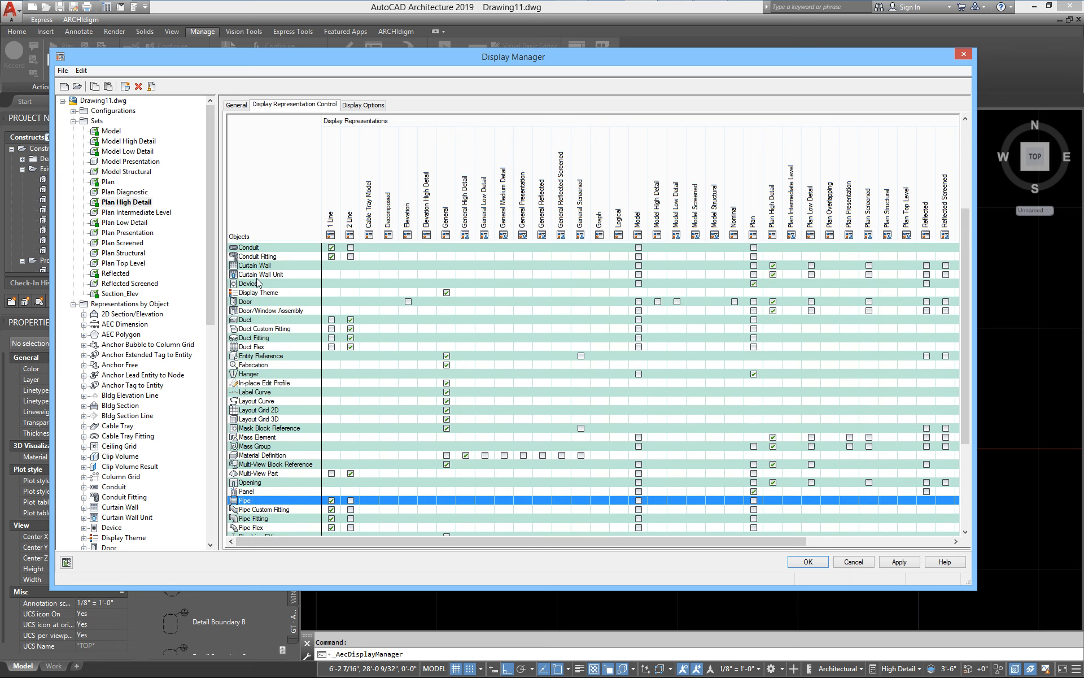
left_click(245, 303)
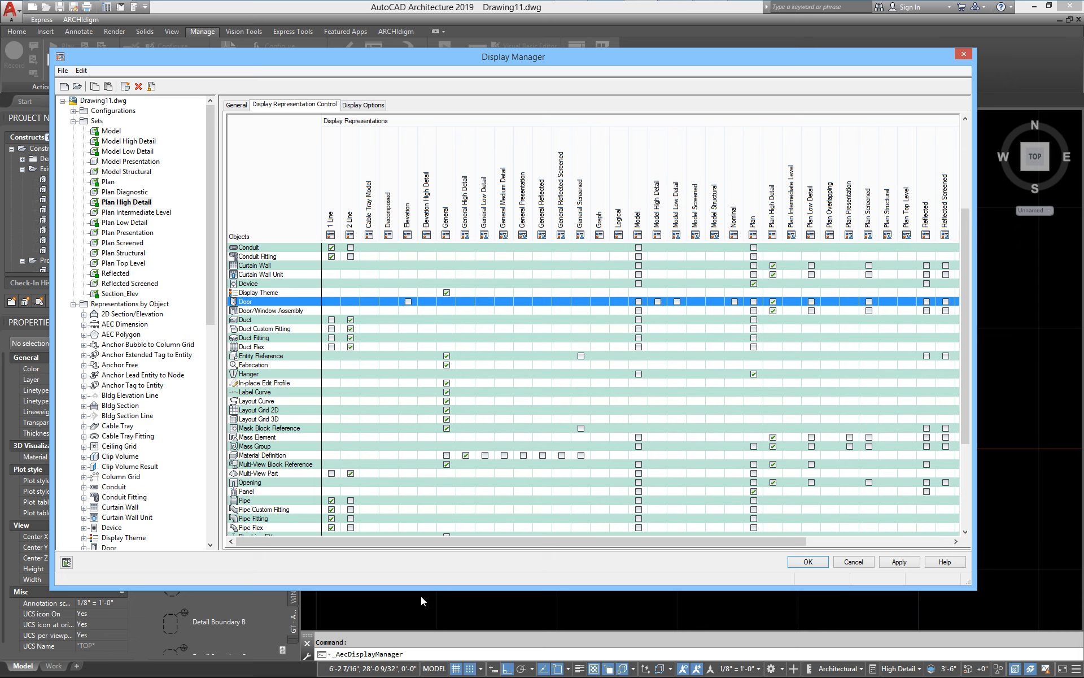
left_click_drag(432, 546, 549, 528)
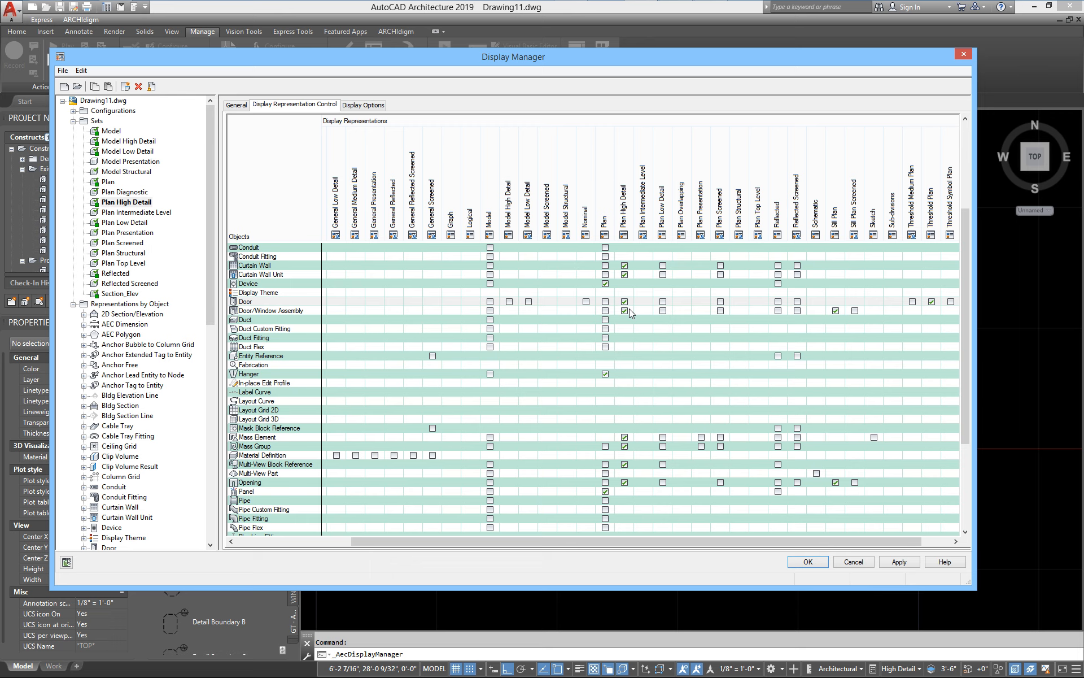
left_click_drag(648, 541, 723, 541)
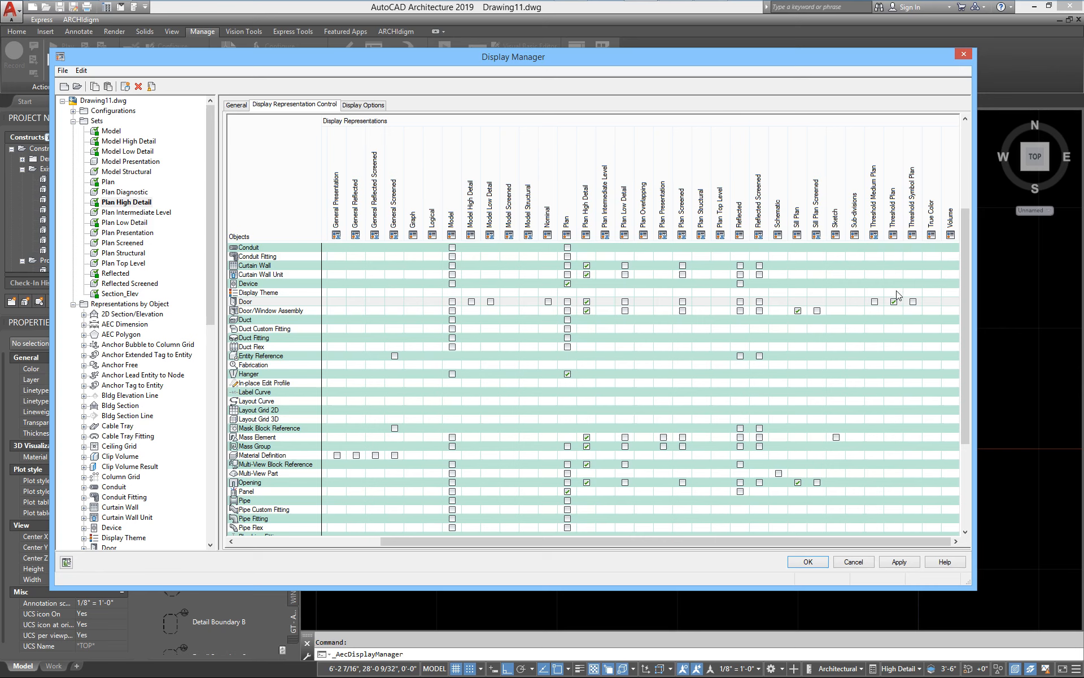
Step: Return to the Door object's representations and compare their assignments in the Plan High Detail set
left_click(210, 316)
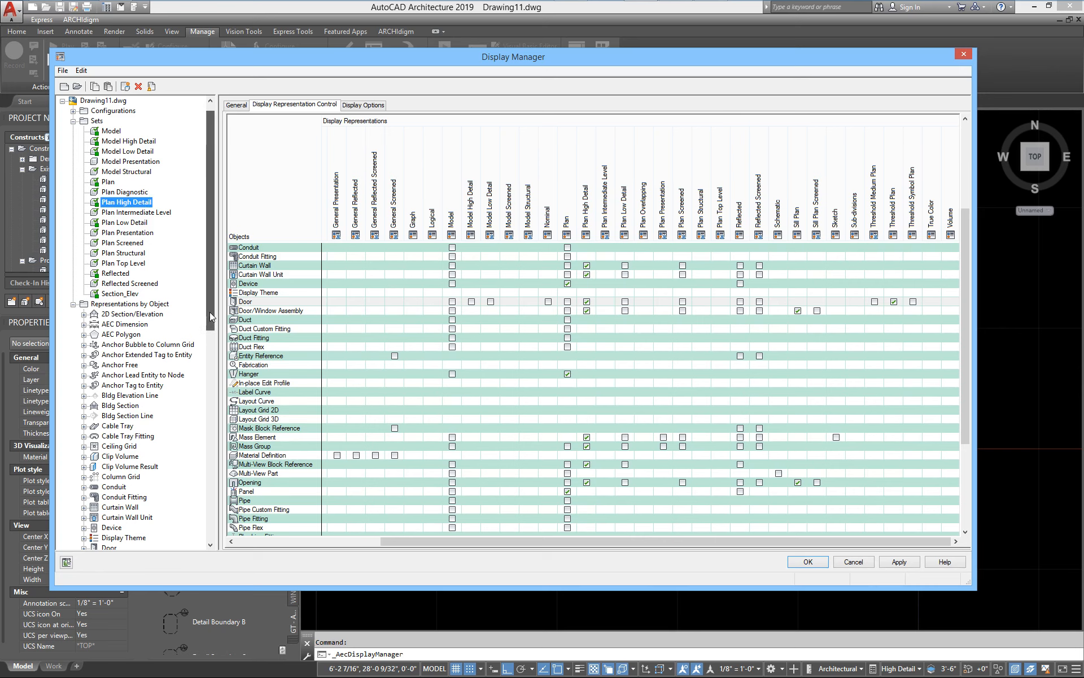
left_click_drag(210, 316, 214, 549)
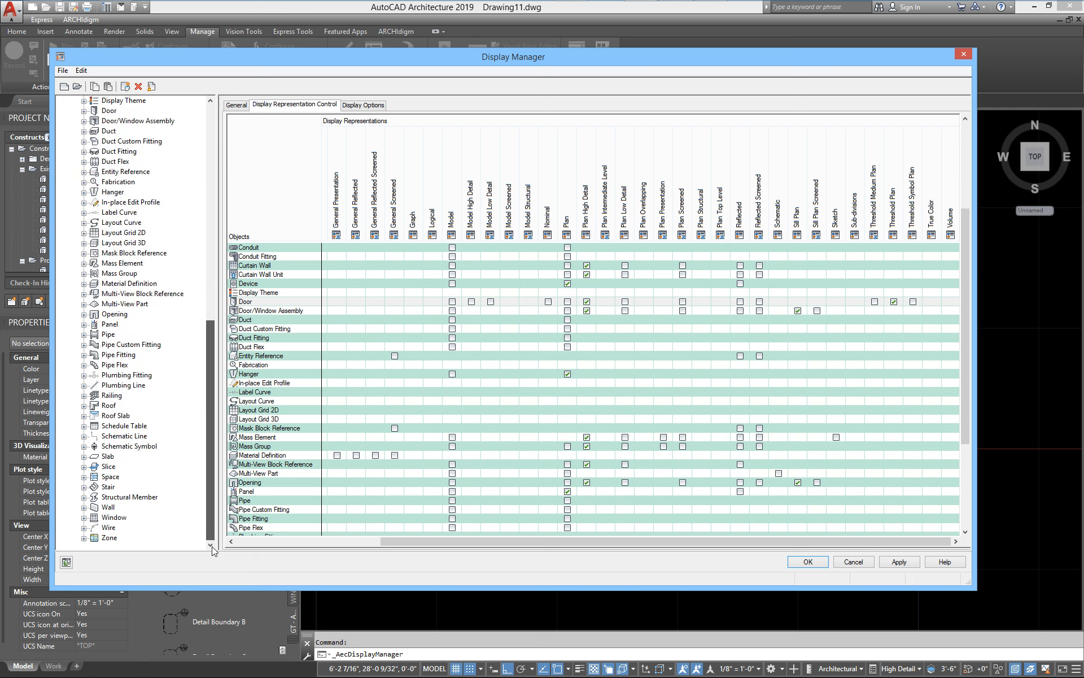
left_click(109, 111)
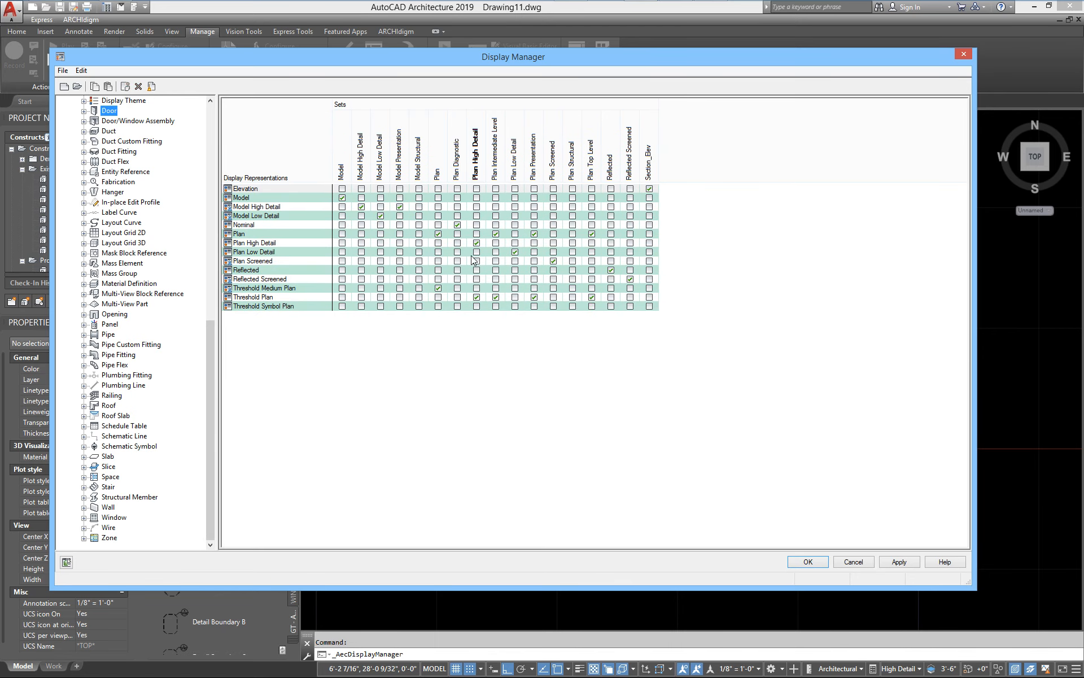
left_click(238, 243)
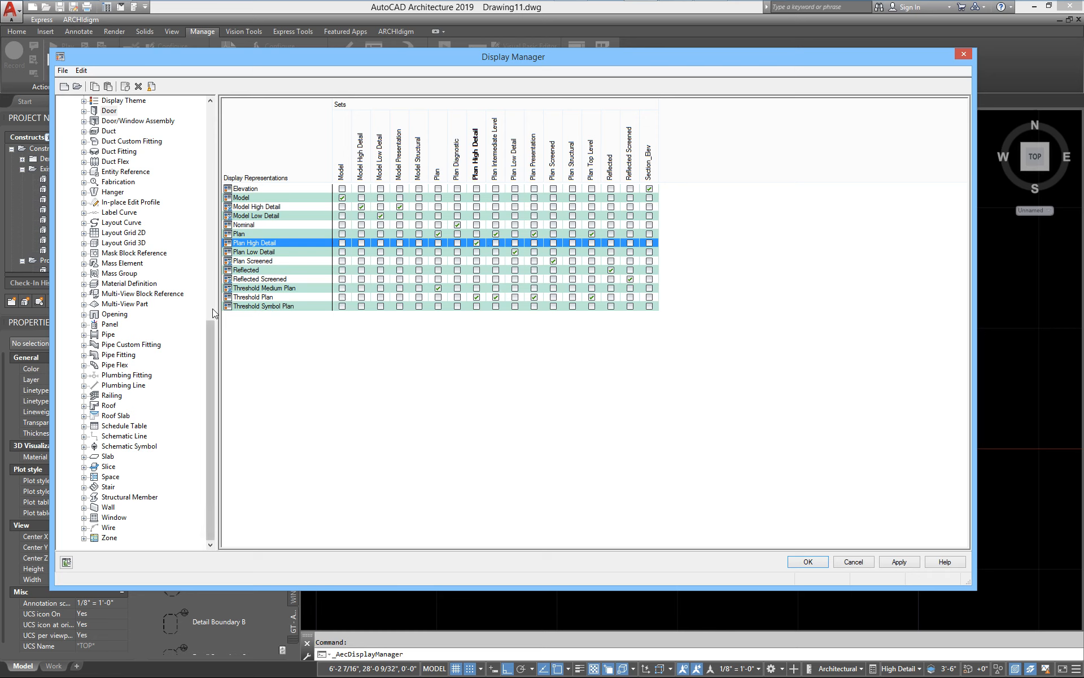
Step: For Window objects, replace the Plan High Detail representation with Model High Detail in the Plan High Detail set, and accept the changes
left_click_drag(216, 339, 215, 121)
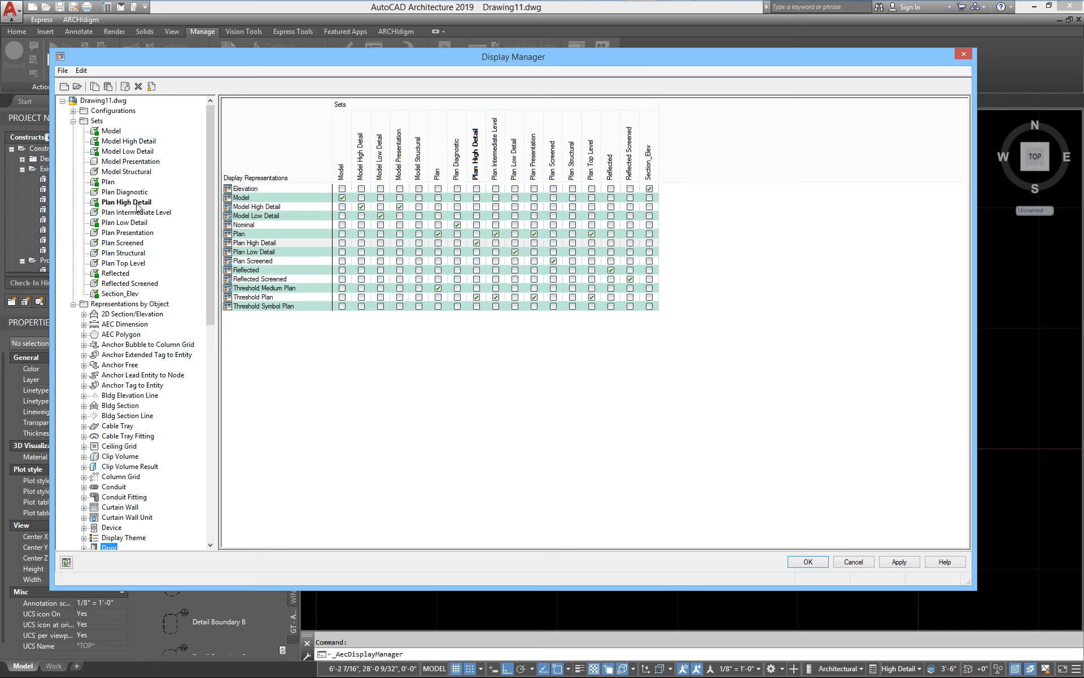
left_click_drag(213, 274, 209, 493)
left_click(116, 517)
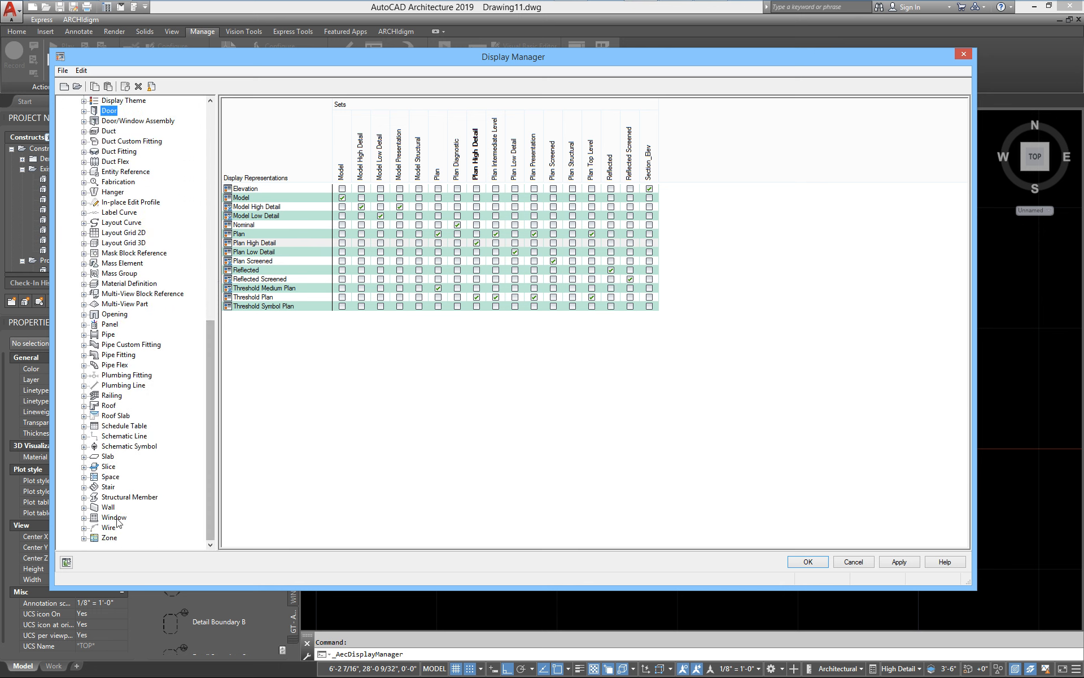
left_click(261, 207)
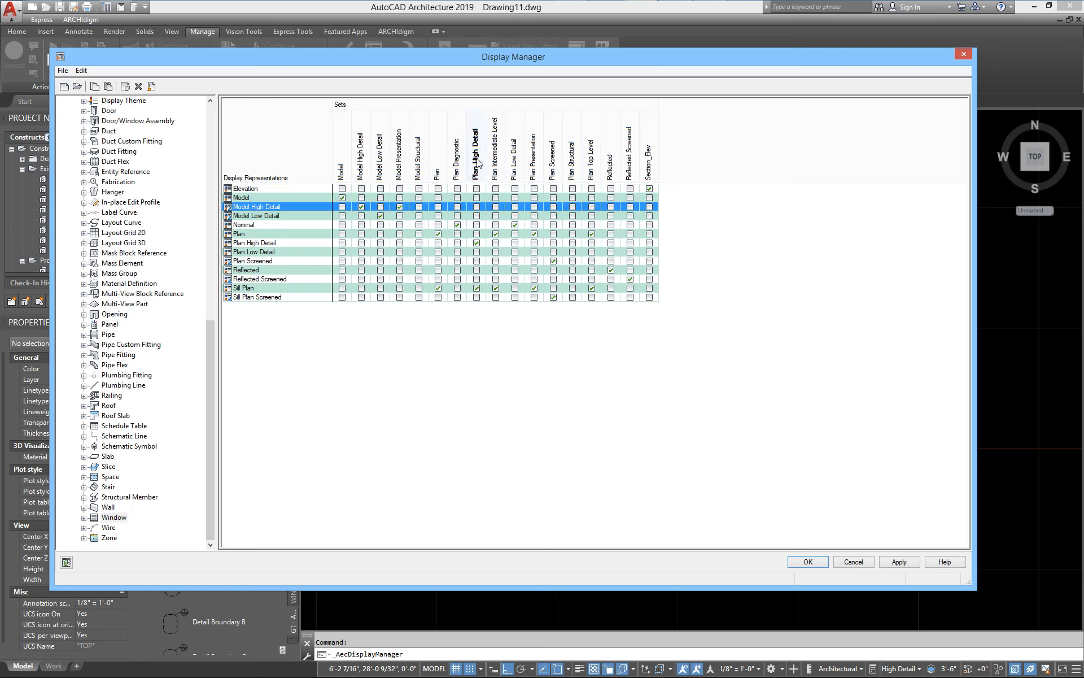
left_click(477, 208)
left_click(265, 244)
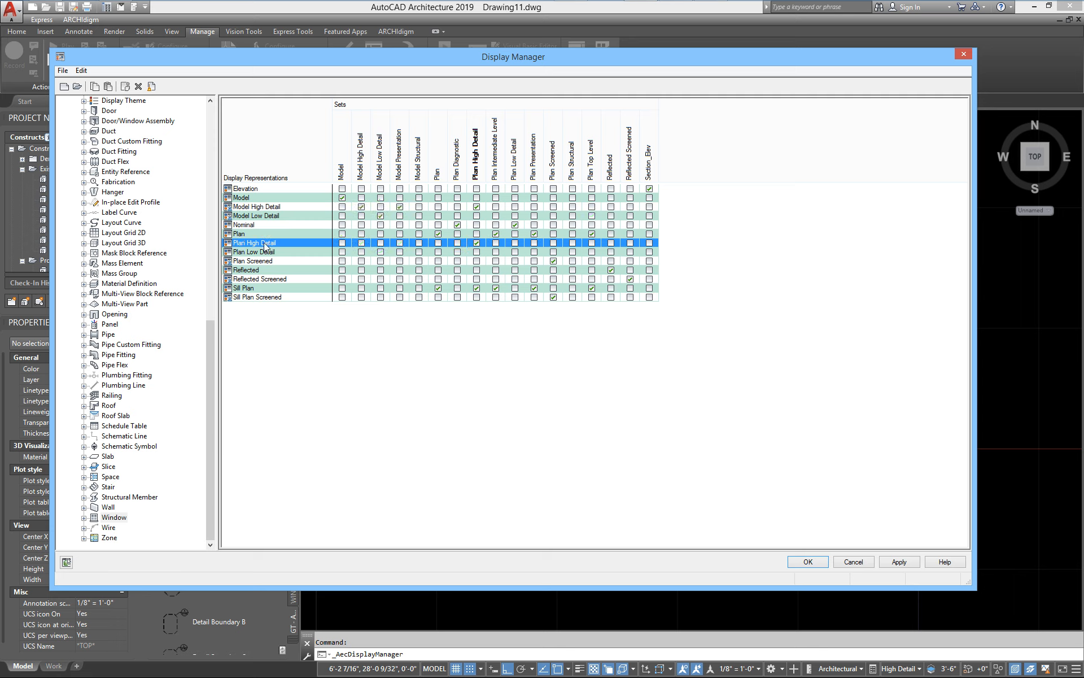
left_click(476, 243)
left_click(808, 562)
Step: Examine the window in the wall up close in the plan drawing
scroll(406, 474, "up", 5)
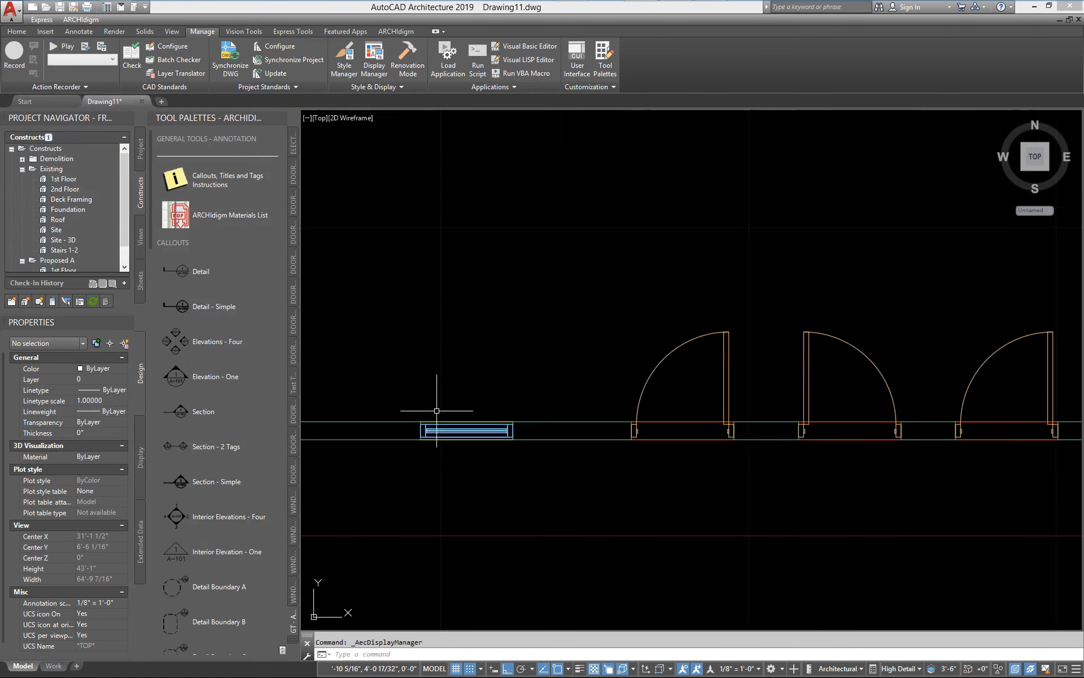
middle_click_drag(606, 457, 660, 379)
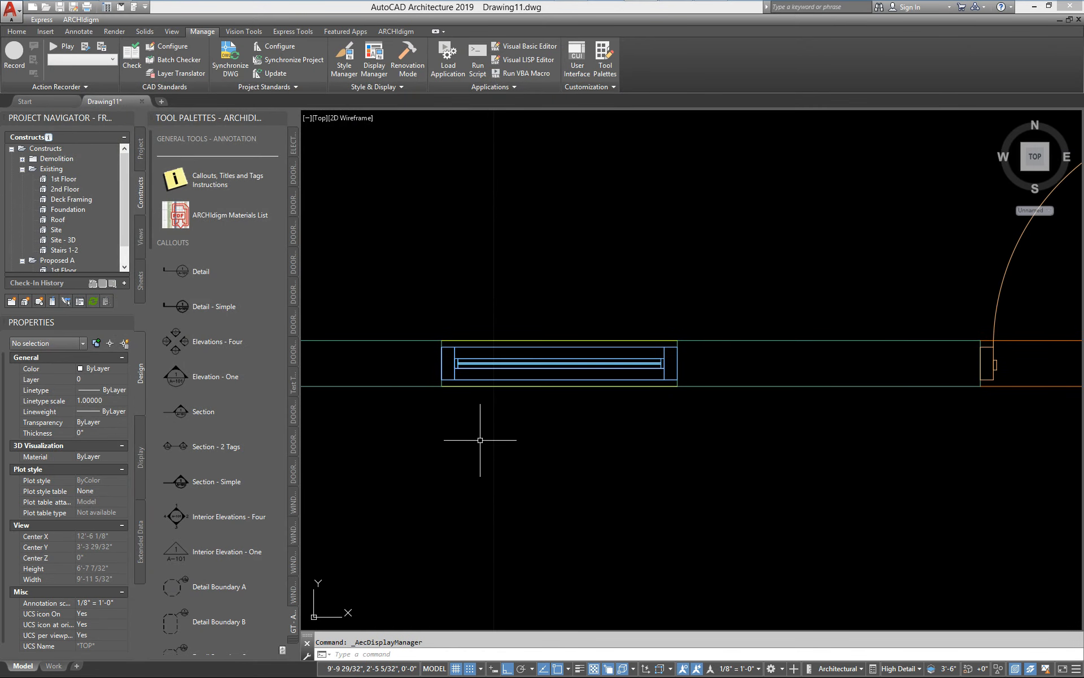
scroll(444, 416, "up", 2)
scroll(443, 416, "up", 2)
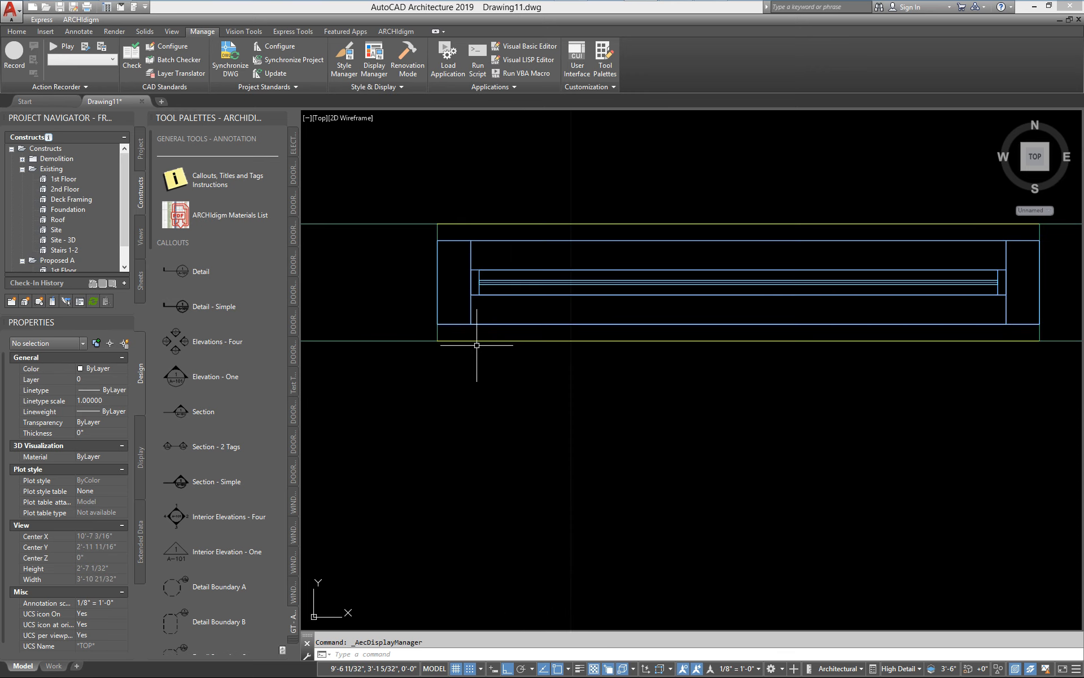
Step: Compare how the window displays in the Medium Detail and High Detail configurations, ending in High Detail
scroll(506, 355, "down", 2)
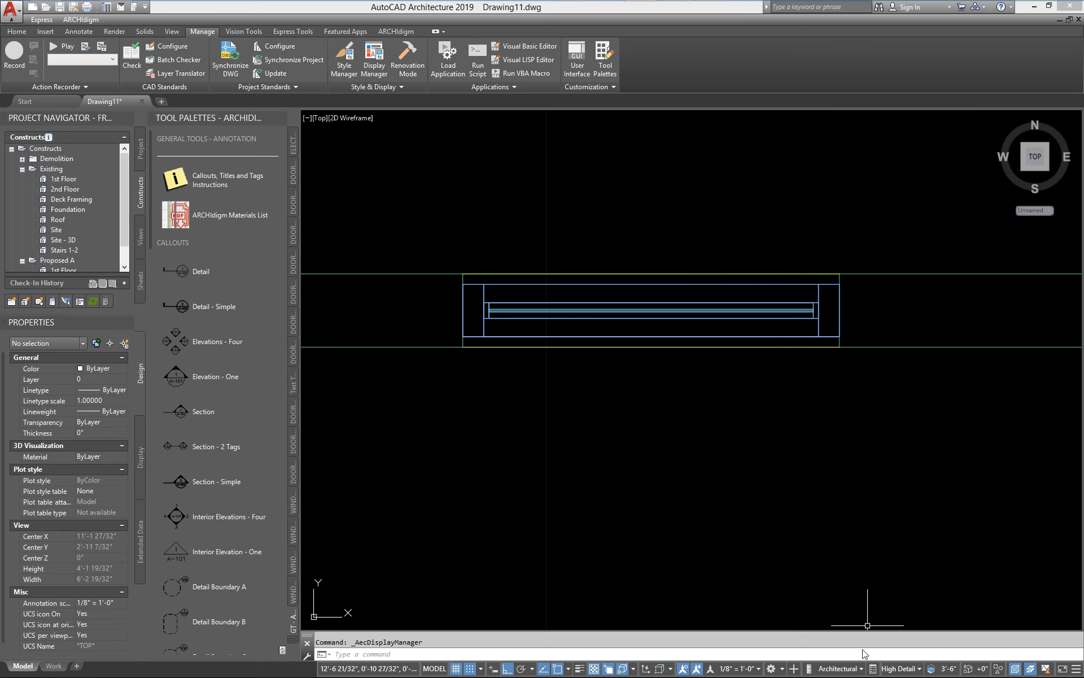
left_click(898, 668)
left_click(929, 547)
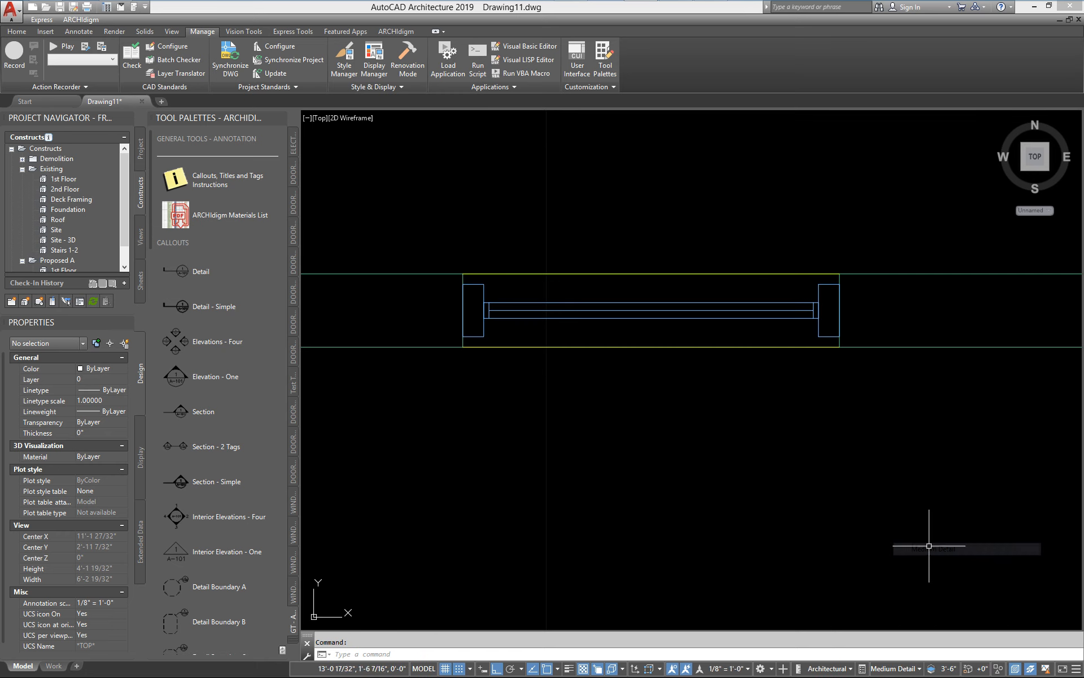
left_click(876, 669)
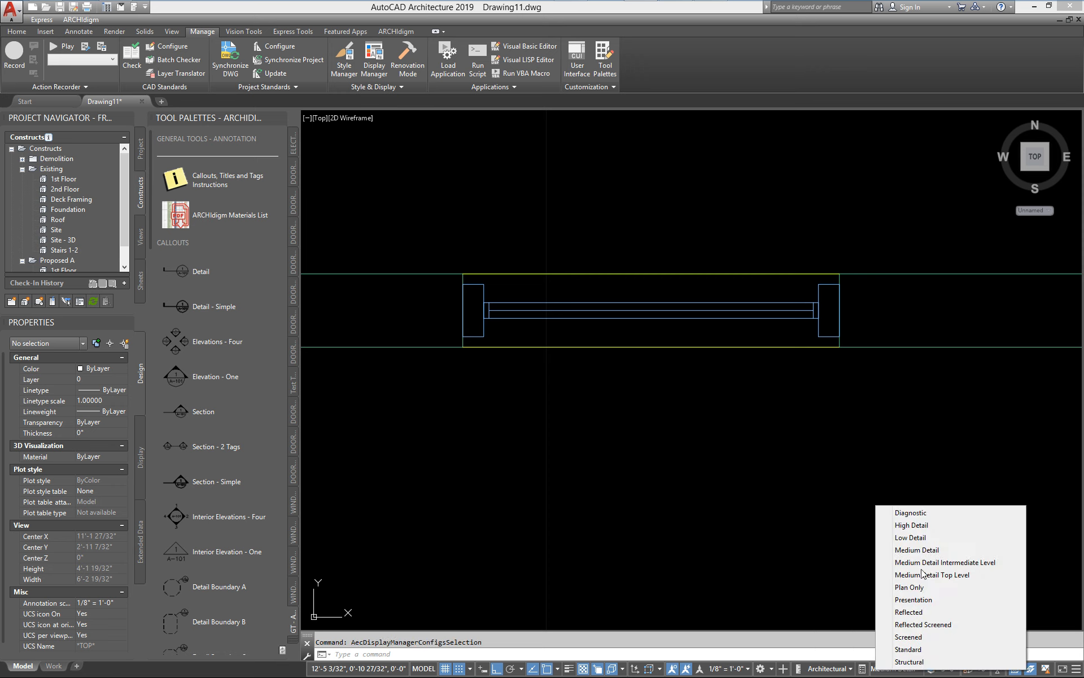
left_click(909, 592)
scroll(858, 516, "down", 2)
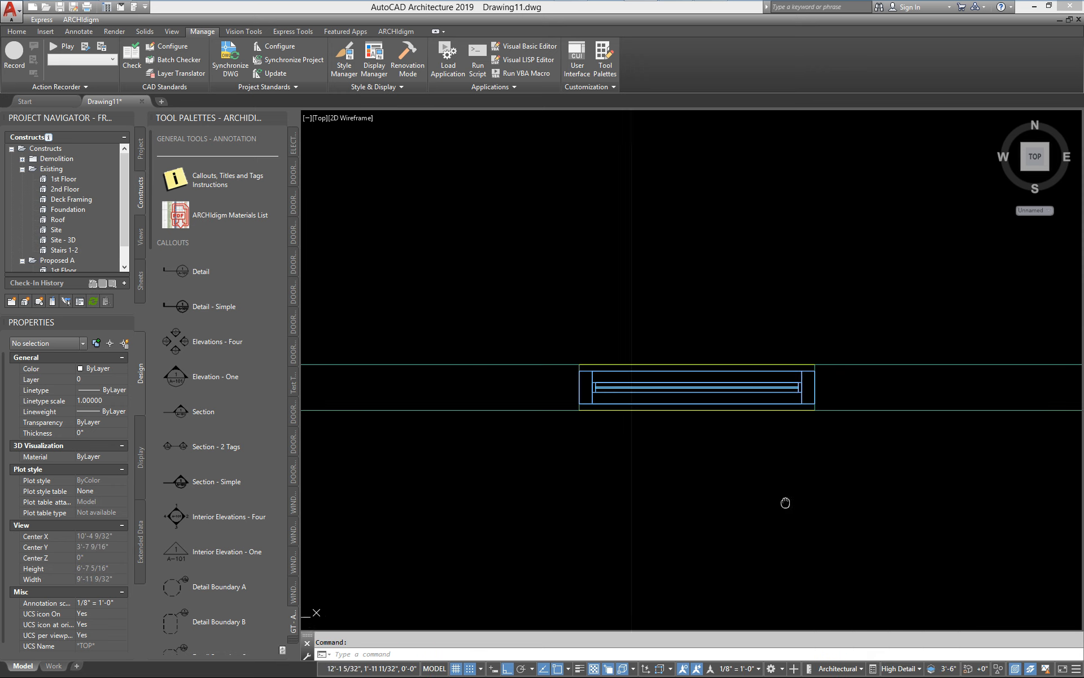
scroll(786, 501, "down", 4)
scroll(587, 455, "up", 2)
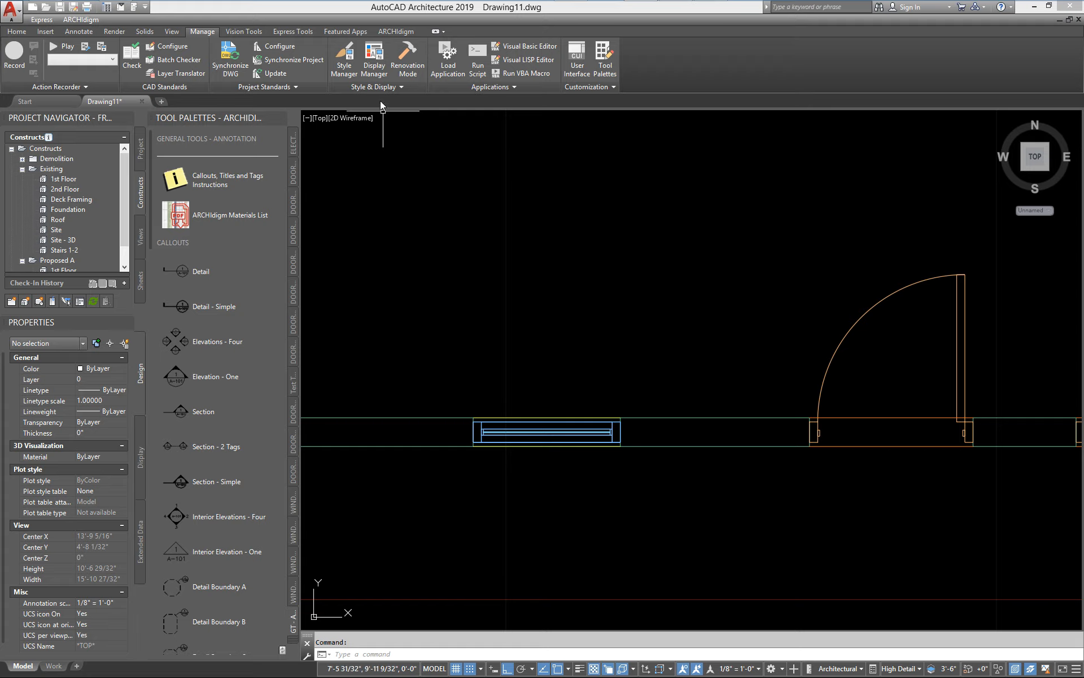
Step: For Window objects, remove the Model High Detail representation from the Plan High Detail set and accept the changes
left_click(374, 67)
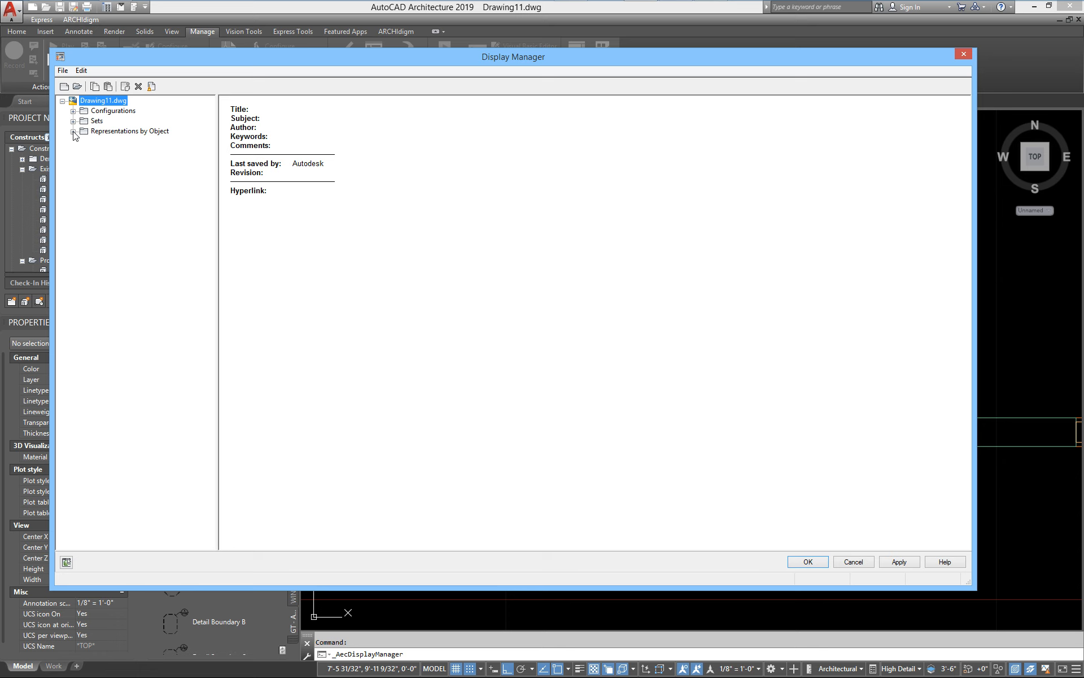
left_click(73, 132)
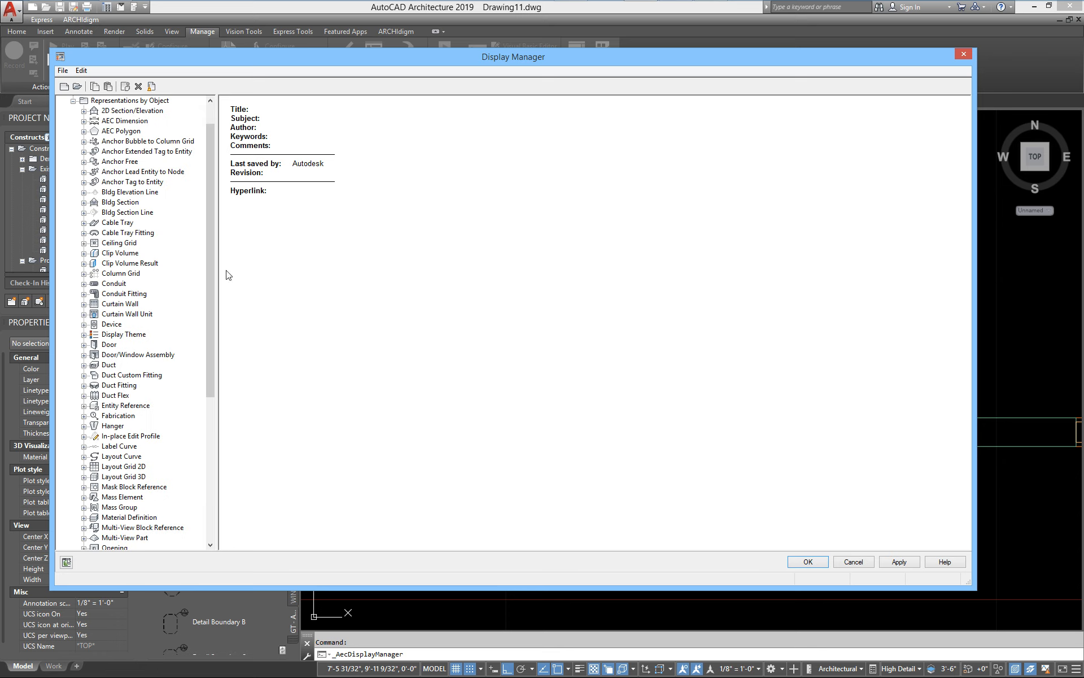
left_click_drag(212, 301, 207, 454)
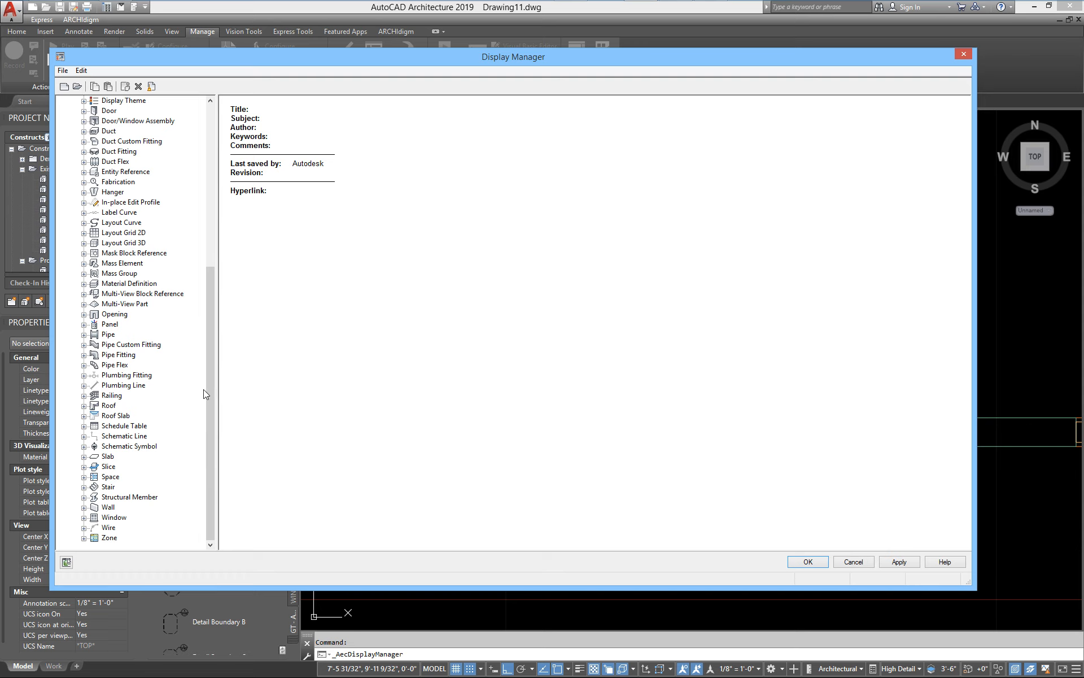
left_click_drag(208, 389, 209, 414)
left_click_drag(209, 310, 225, 346)
left_click(113, 518)
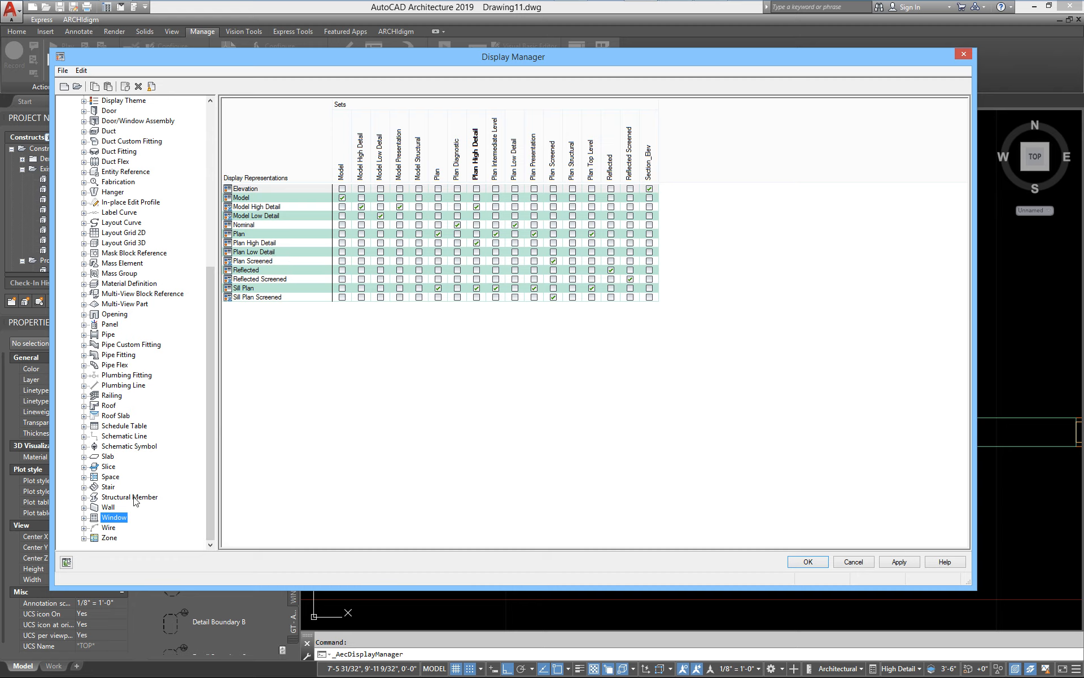
left_click(272, 208)
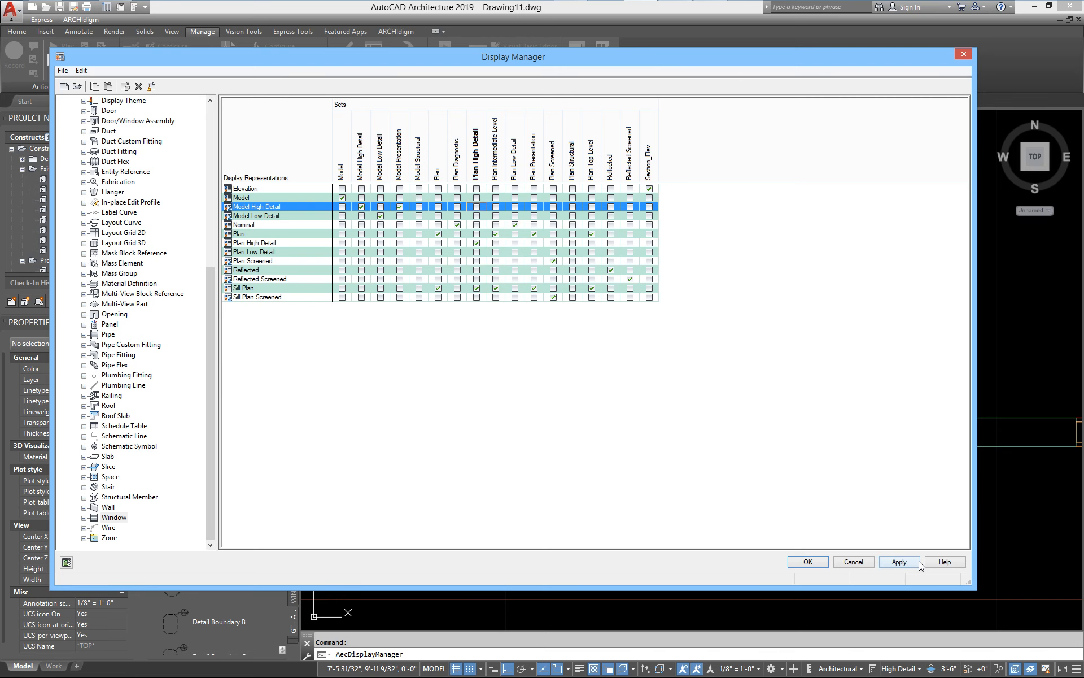
left_click(899, 561)
left_click(813, 562)
left_click(872, 668)
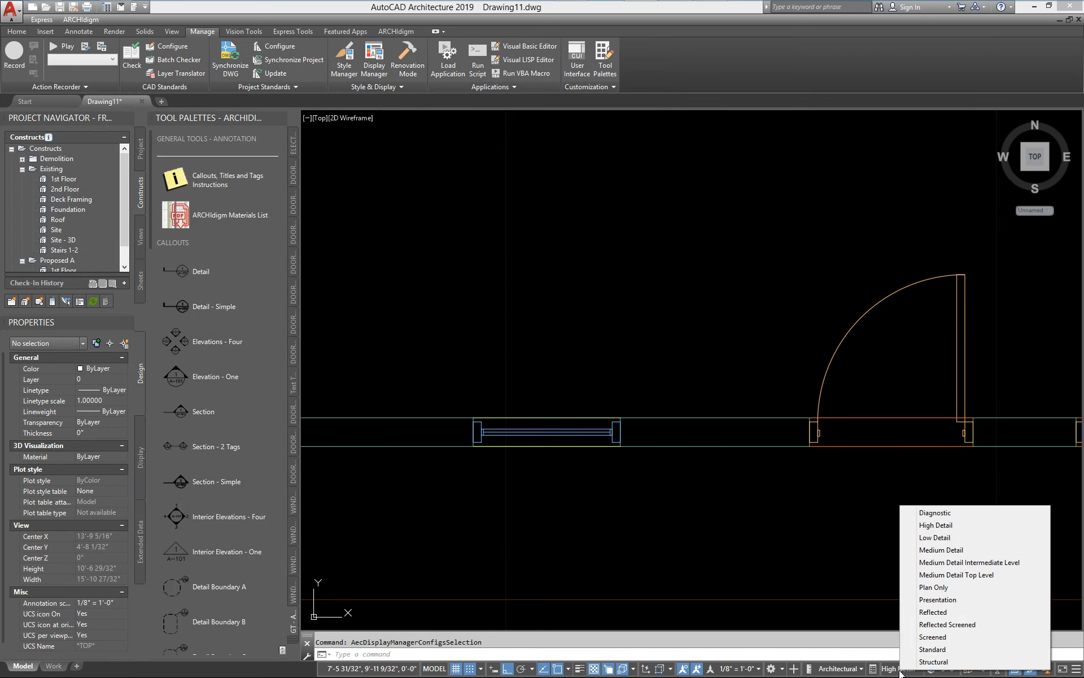
key("Escape")
key("Escape")
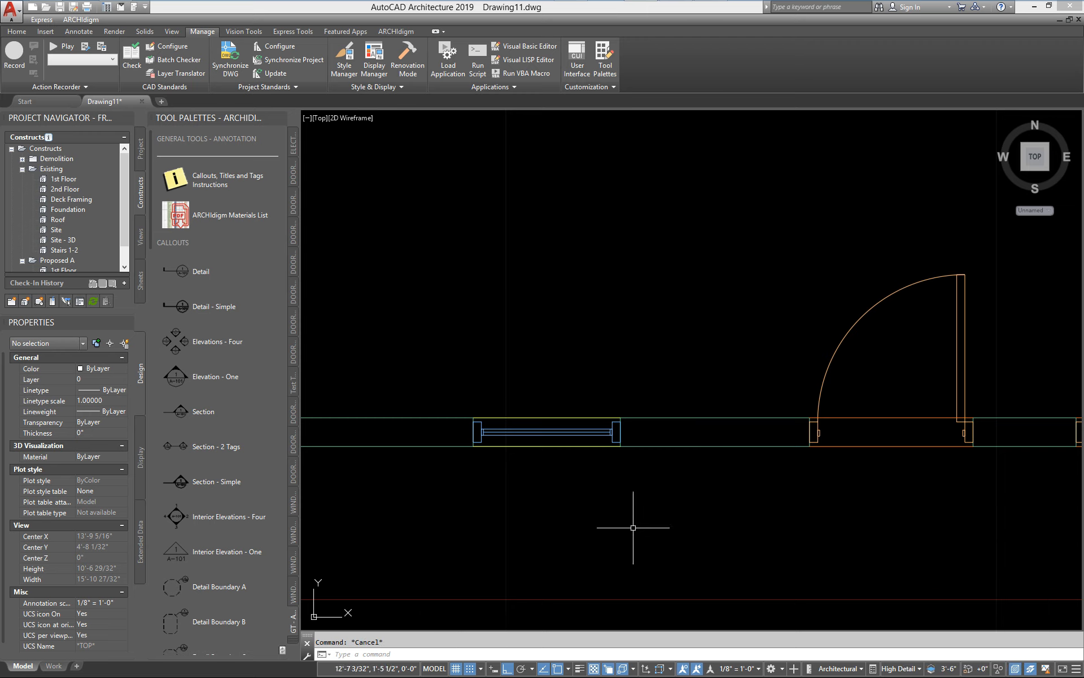
Step: Examine which display sets each configuration uses in the Display Manager, and High Detail's assignments by view direction
left_click(370, 69)
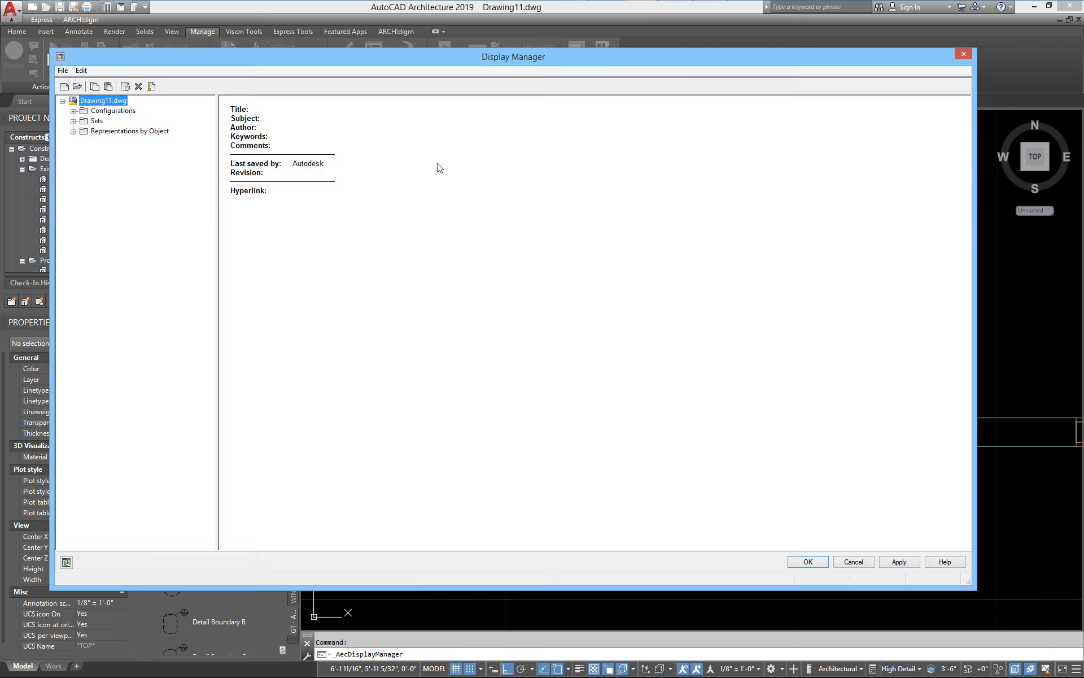
left_click(73, 111)
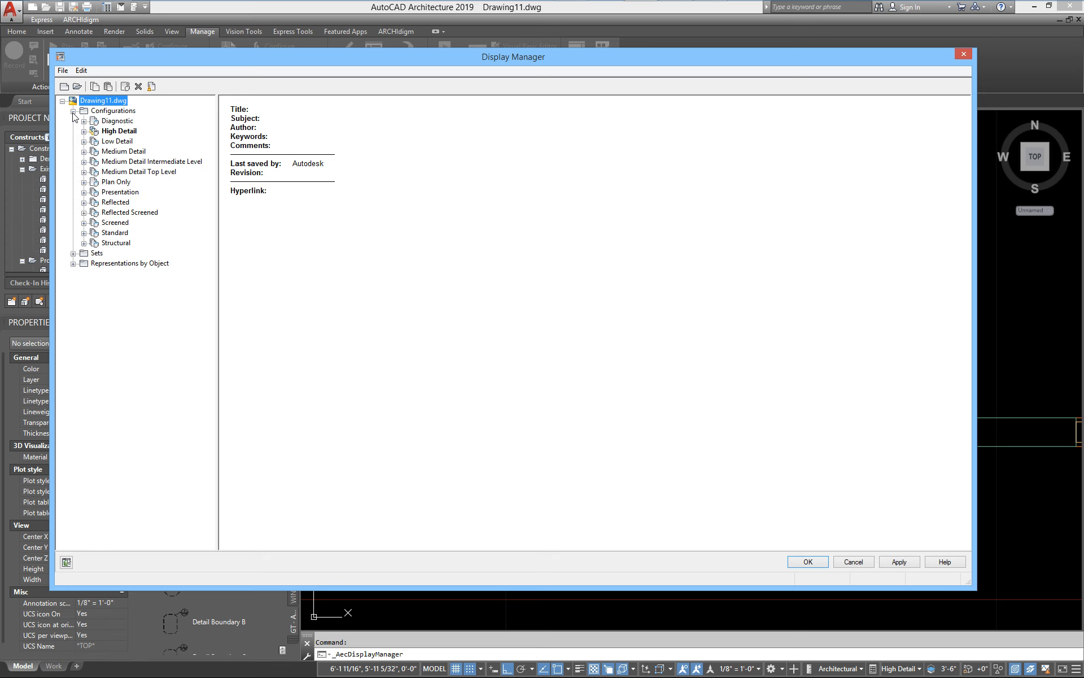
left_click(99, 111)
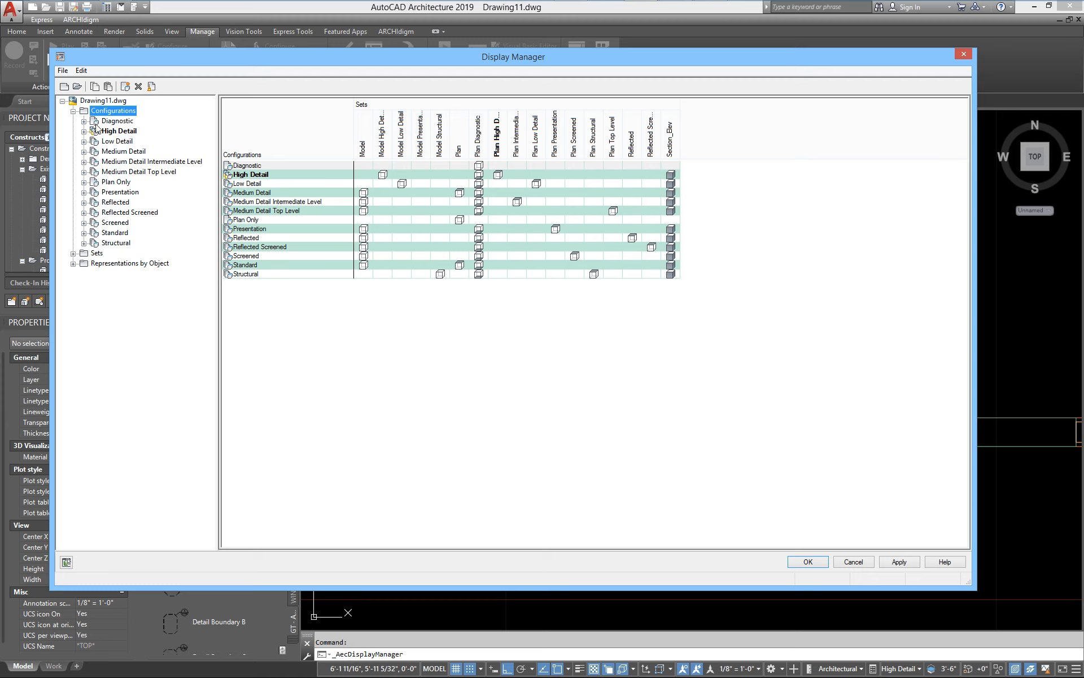
left_click(115, 132)
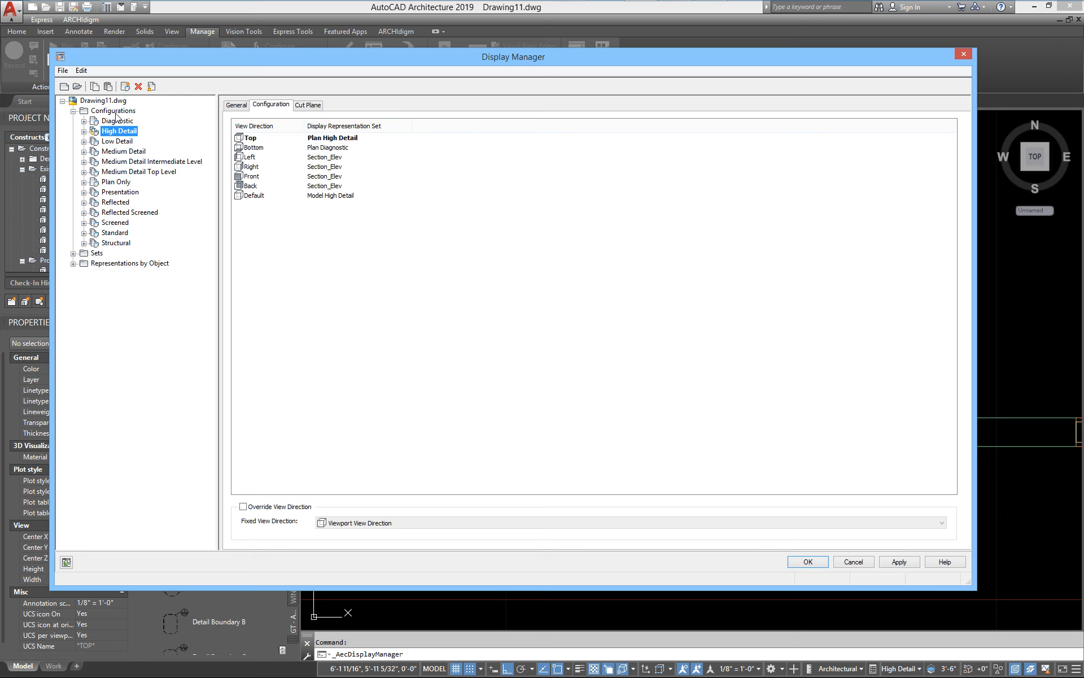
Step: Set the cut height to 4'-6" for the High Detail configuration and to 3 for the Low Detail configuration
left_click(117, 141)
left_click(305, 106)
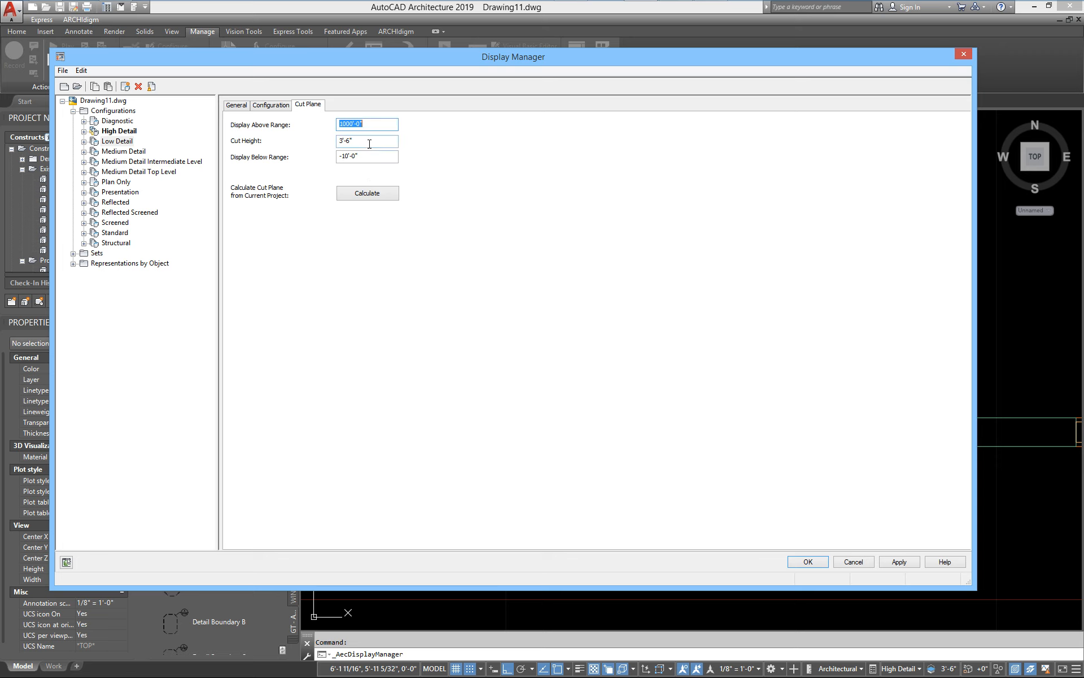
left_click(115, 132)
left_click_drag(380, 143, 272, 154)
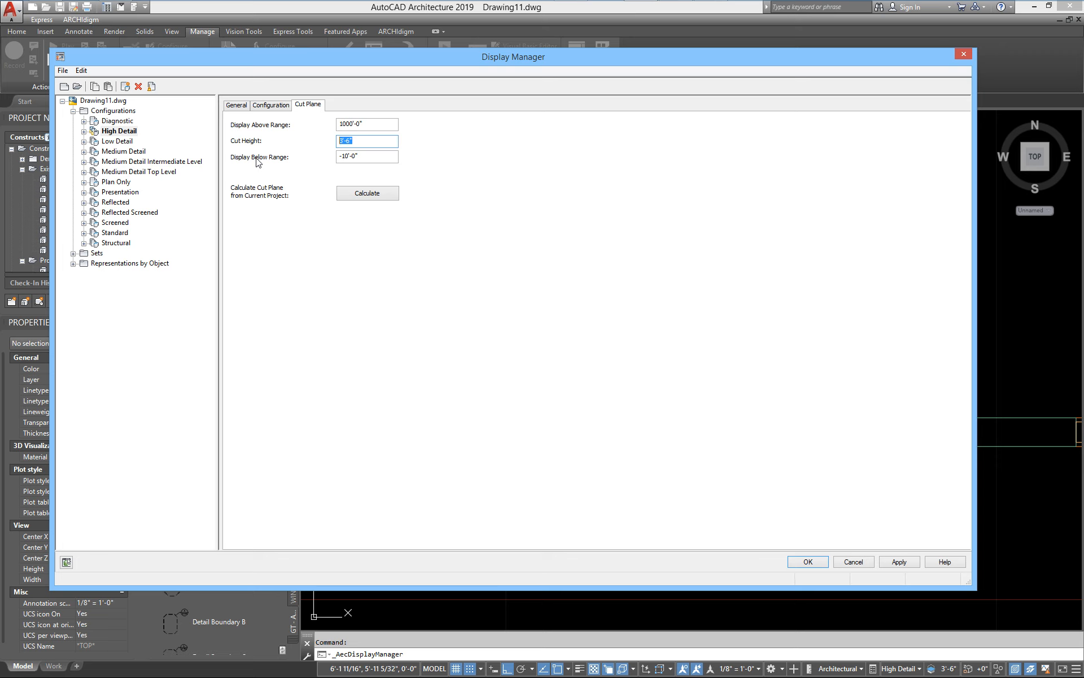
type("4")
left_click(119, 142)
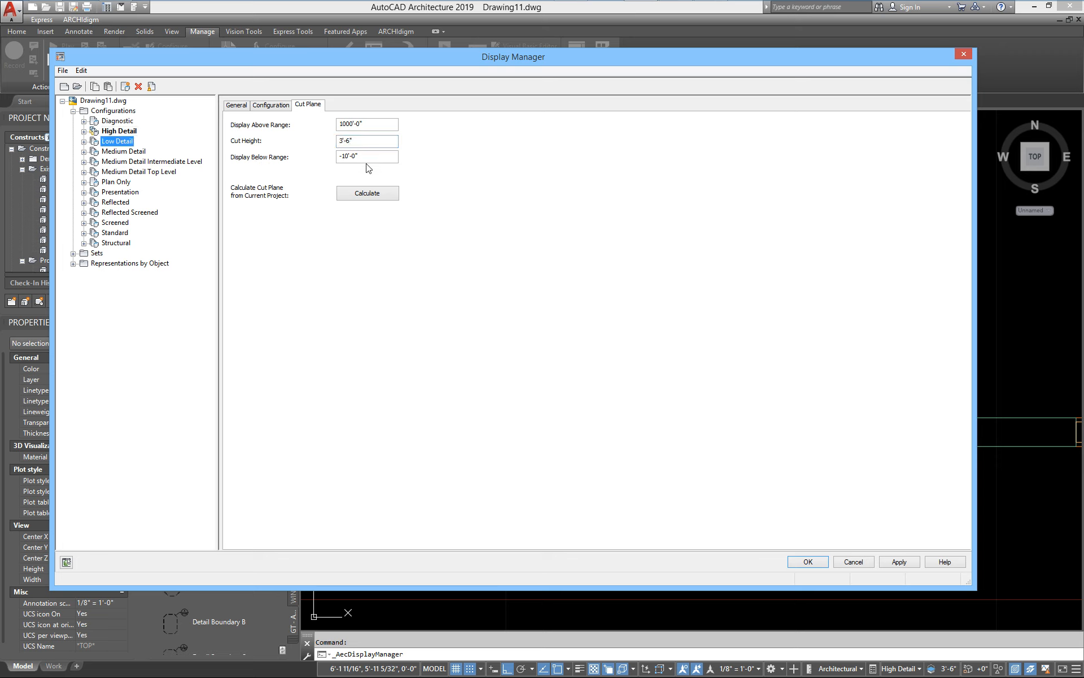
left_click_drag(376, 146, 280, 149)
type("3")
Step: Duplicate the High Detail configuration and name the copy Model High Detail
left_click(270, 104)
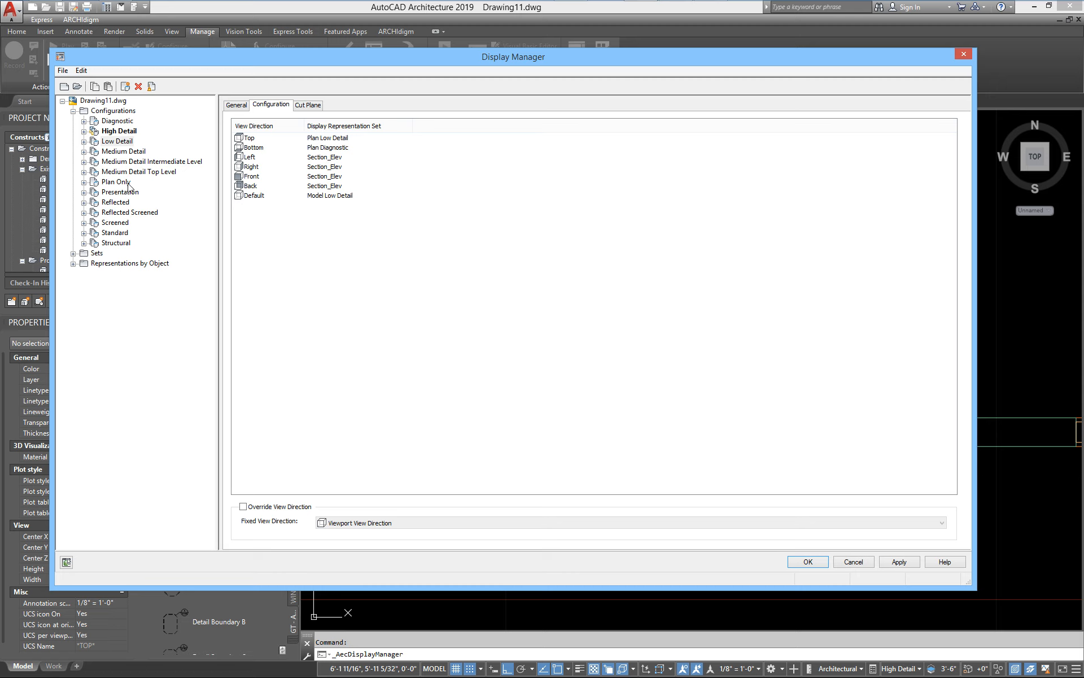
left_click(117, 133)
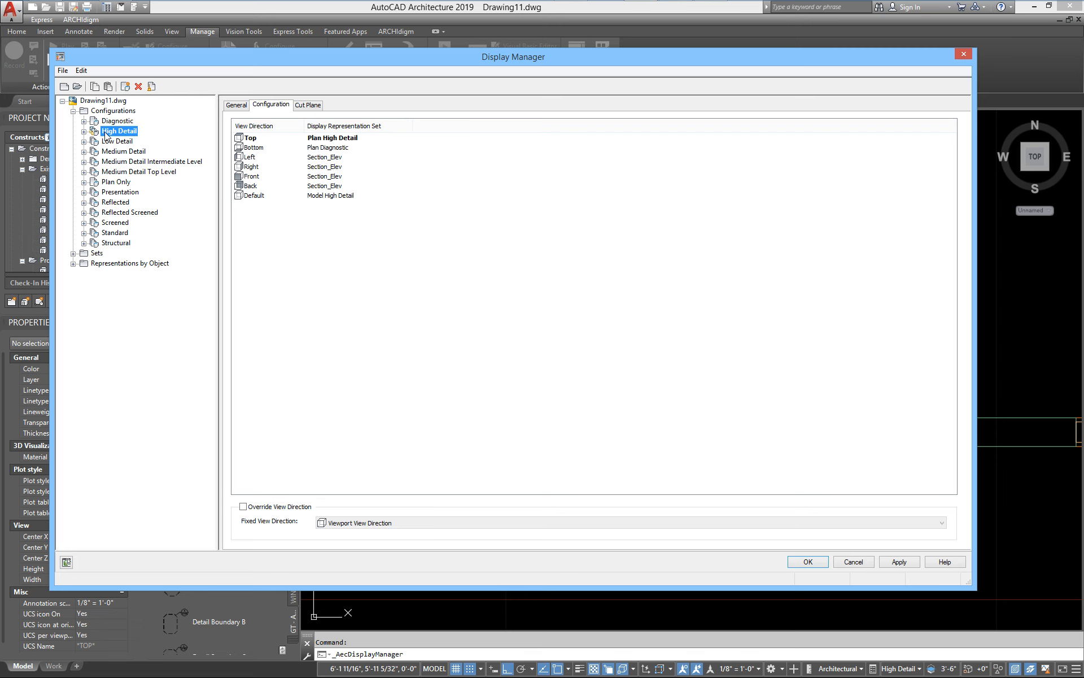
left_click(106, 135)
left_click_drag(107, 135, 123, 113)
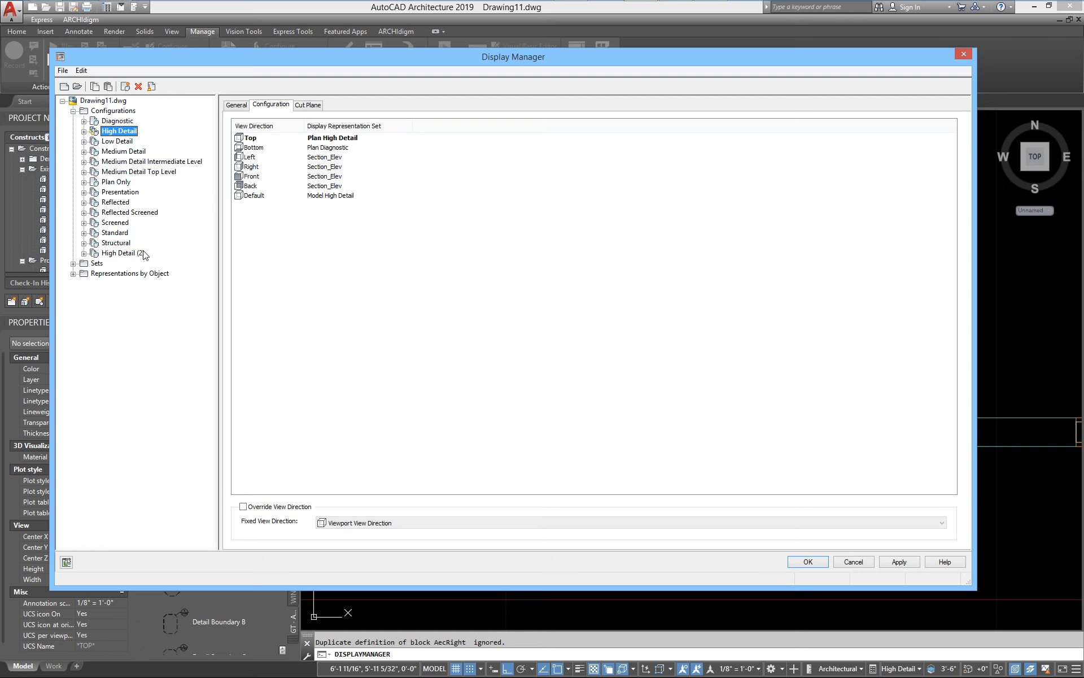
left_click(124, 253)
left_click(236, 105)
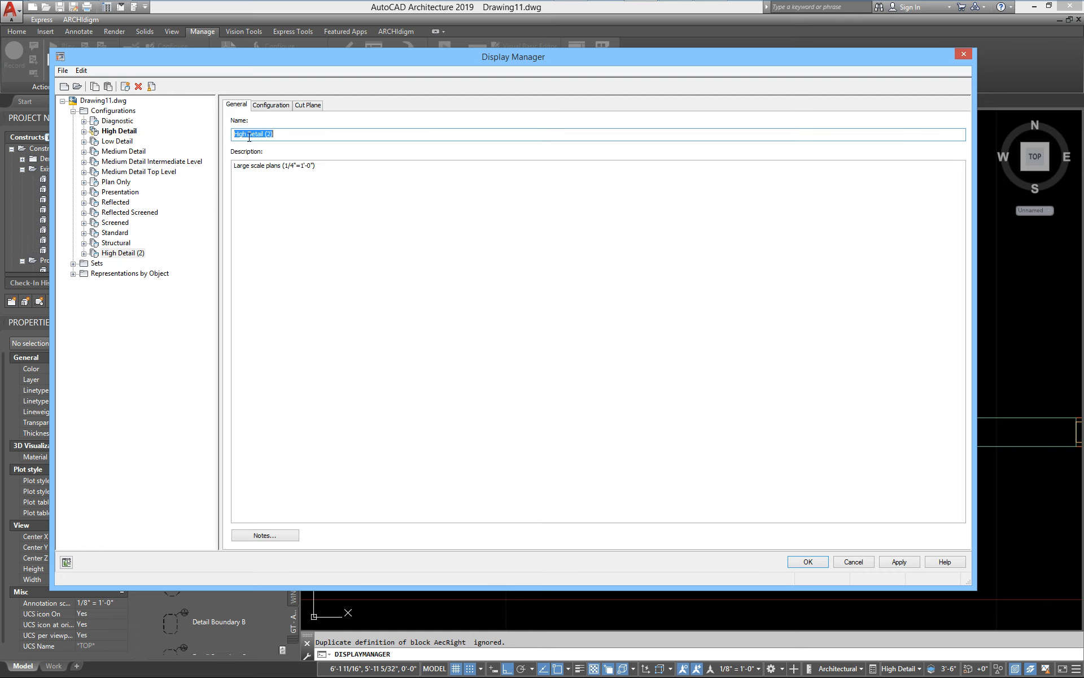
left_click(236, 135)
type("Model")
Step: Override the view direction of the Model High Detail configuration so it uses its default set, and accept the changes
left_click(270, 107)
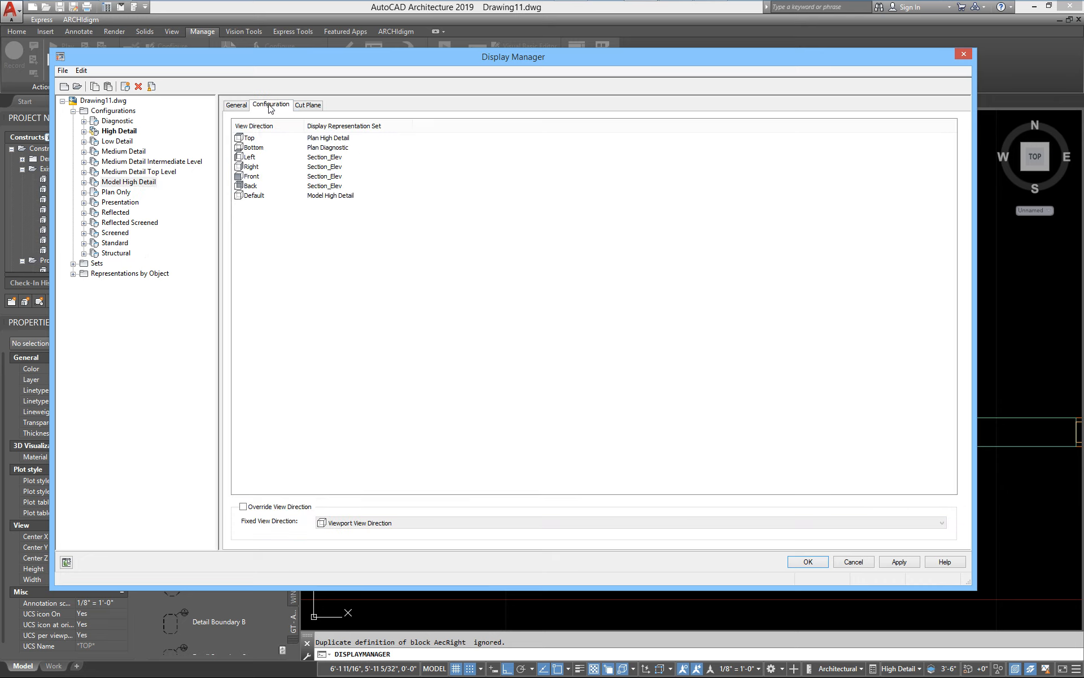
left_click(243, 506)
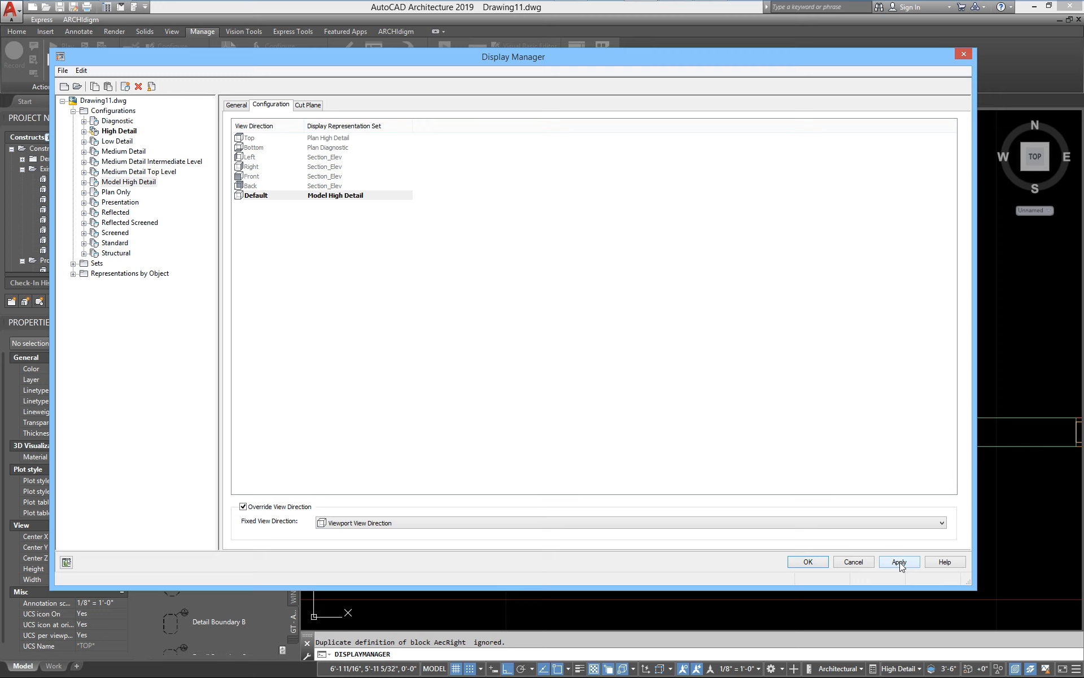
left_click(808, 562)
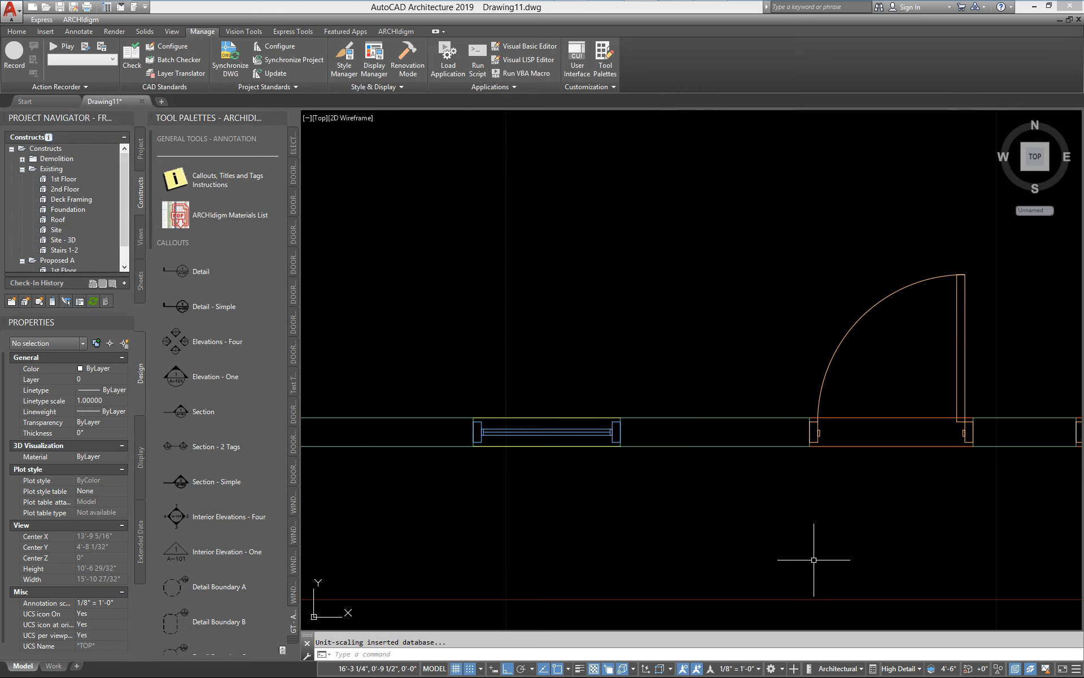
Step: Make Model High Detail the drawing's display configuration and inspect the window and doors along the wall
left_click(899, 669)
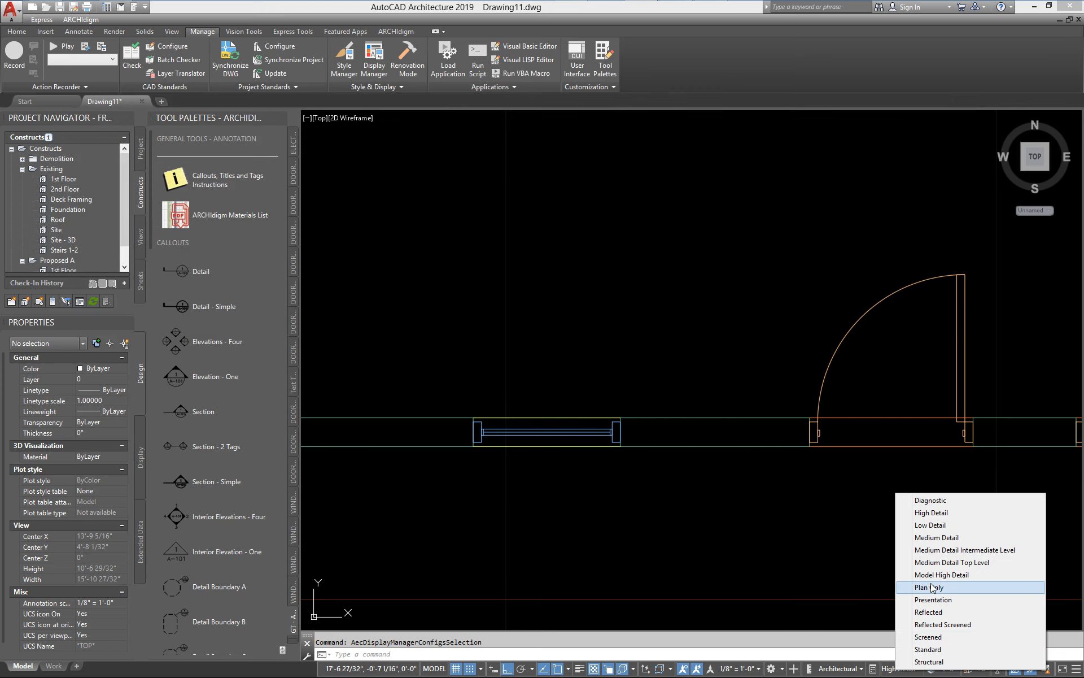
left_click(936, 575)
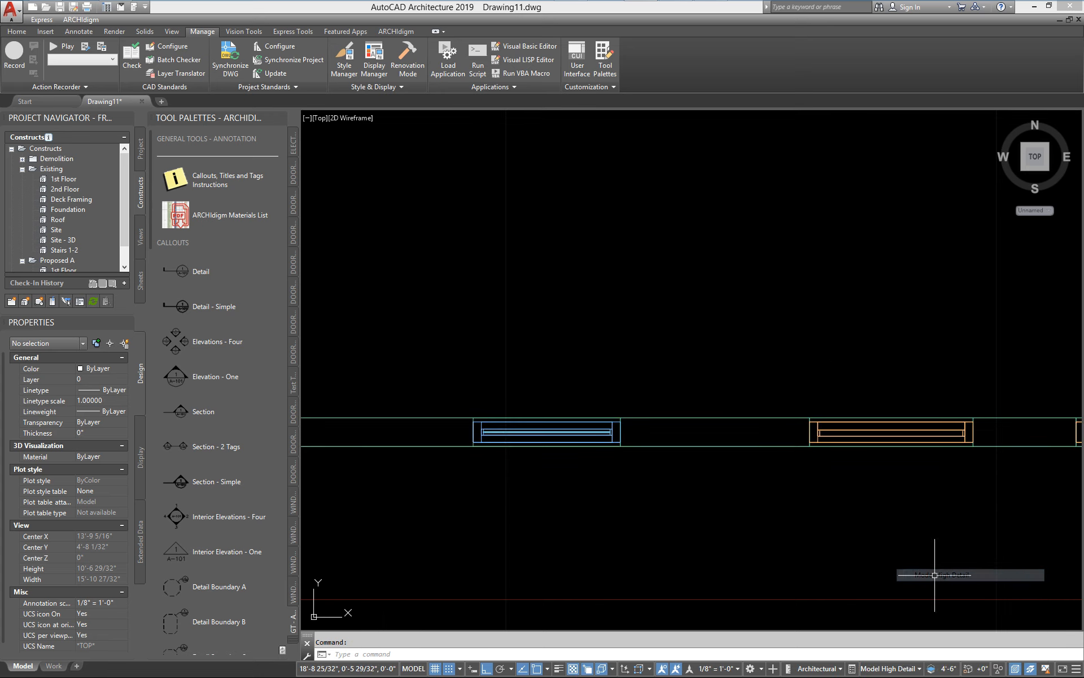
scroll(903, 563, "down", 2)
middle_click_drag(900, 561, 560, 415)
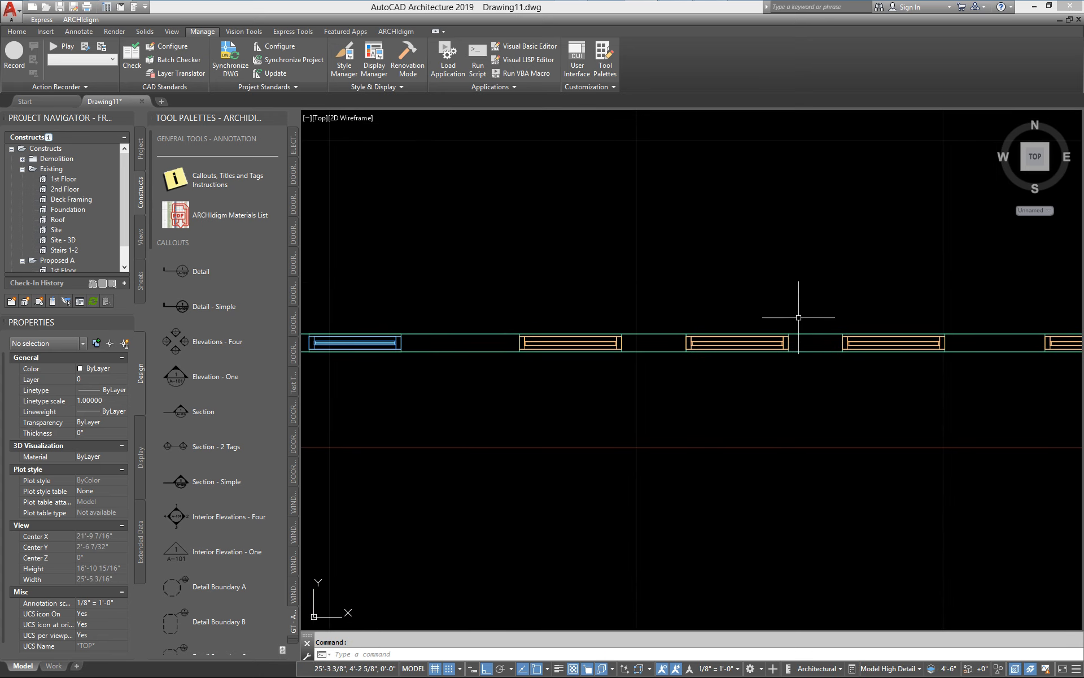
scroll(794, 334, "down", 1)
scroll(629, 365, "down", 2)
middle_click_drag(636, 372, 639, 392)
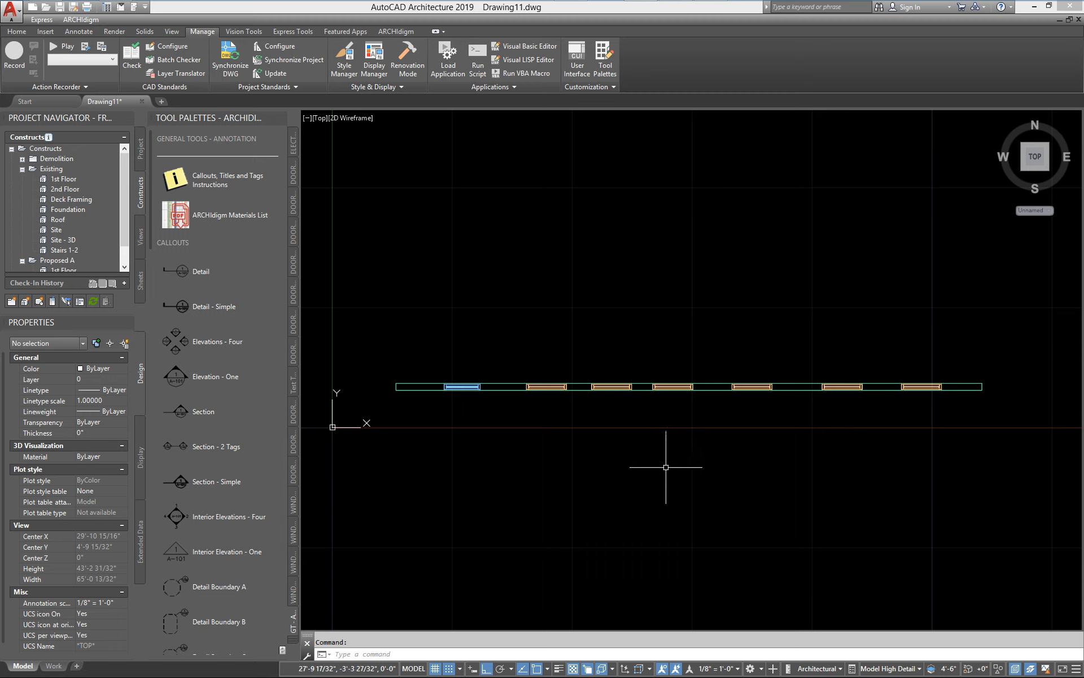
Step: Switch to Autodesk Content Browser and open the Building Masses category of the Streets 25.1 Kit catalog
scroll(665, 464, "down", 2)
mouse_move(664, 463)
middle_mouse_down()
mouse_move(557, 525)
mouse_move(557, 557)
middle_mouse_up()
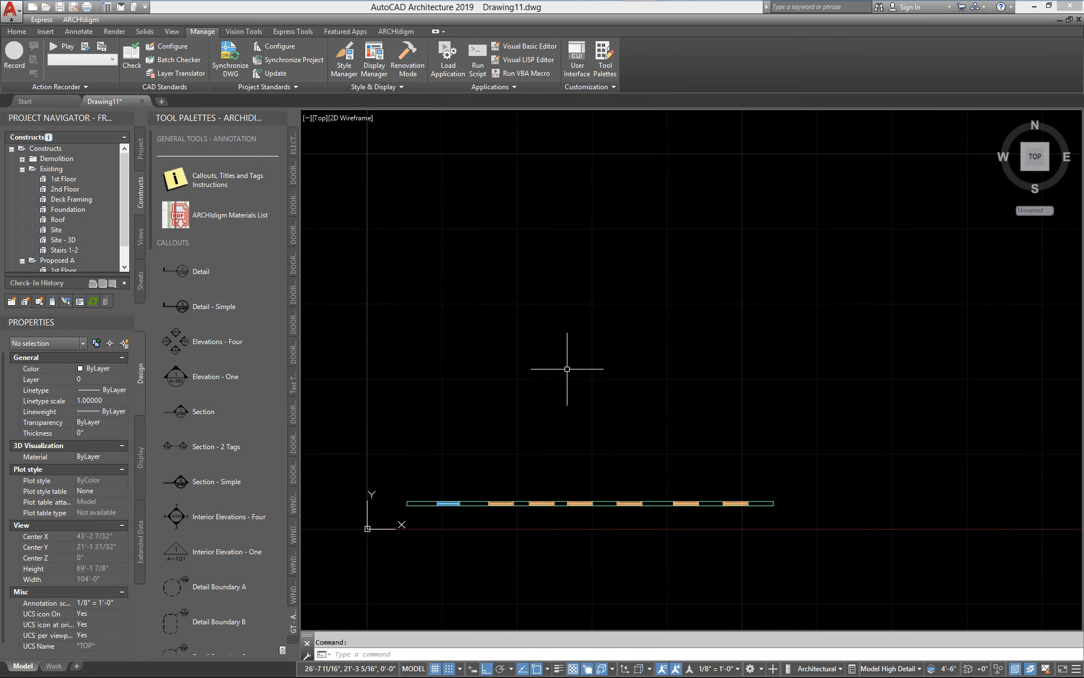
mouse_move(581, 5)
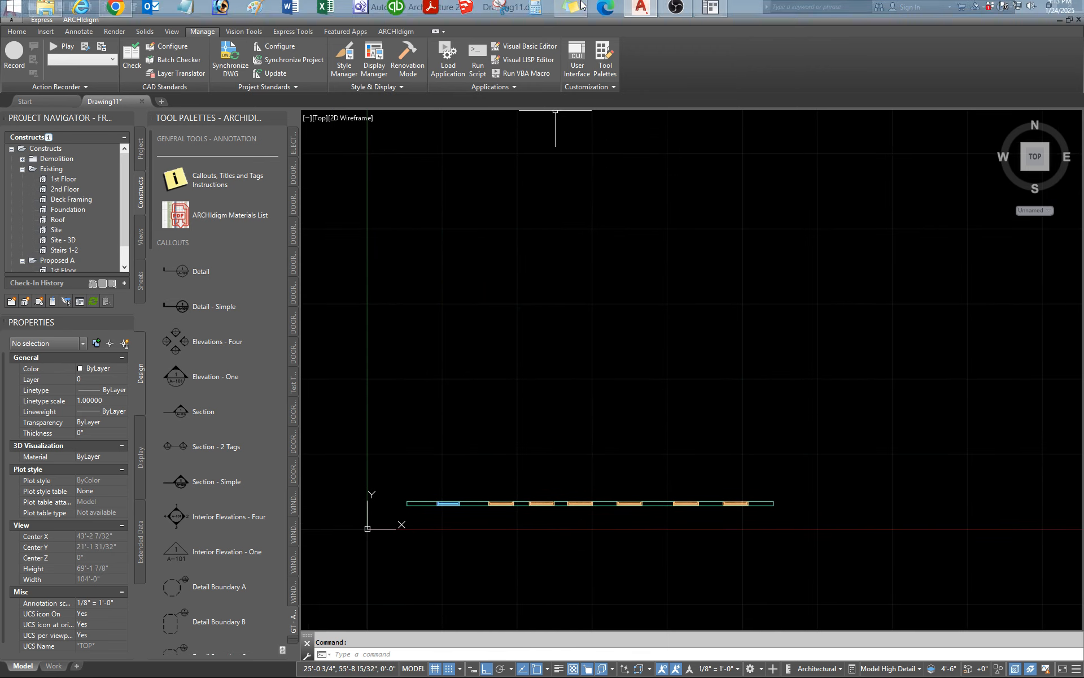
left_click(712, 8)
left_click(290, 77)
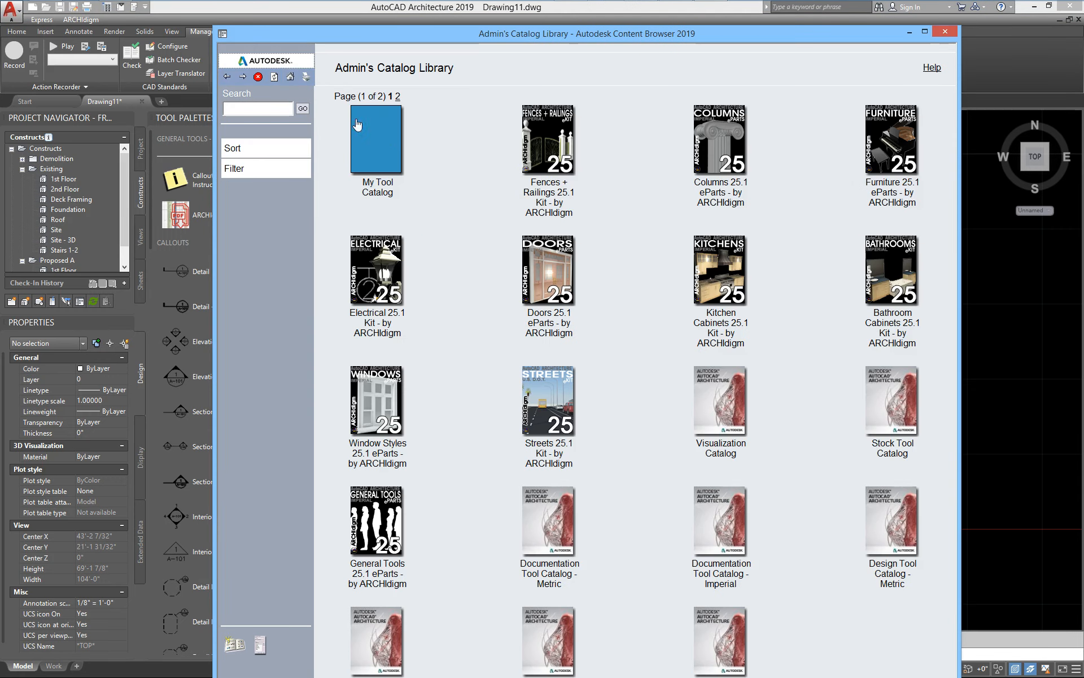
left_click(560, 412)
left_click(768, 112)
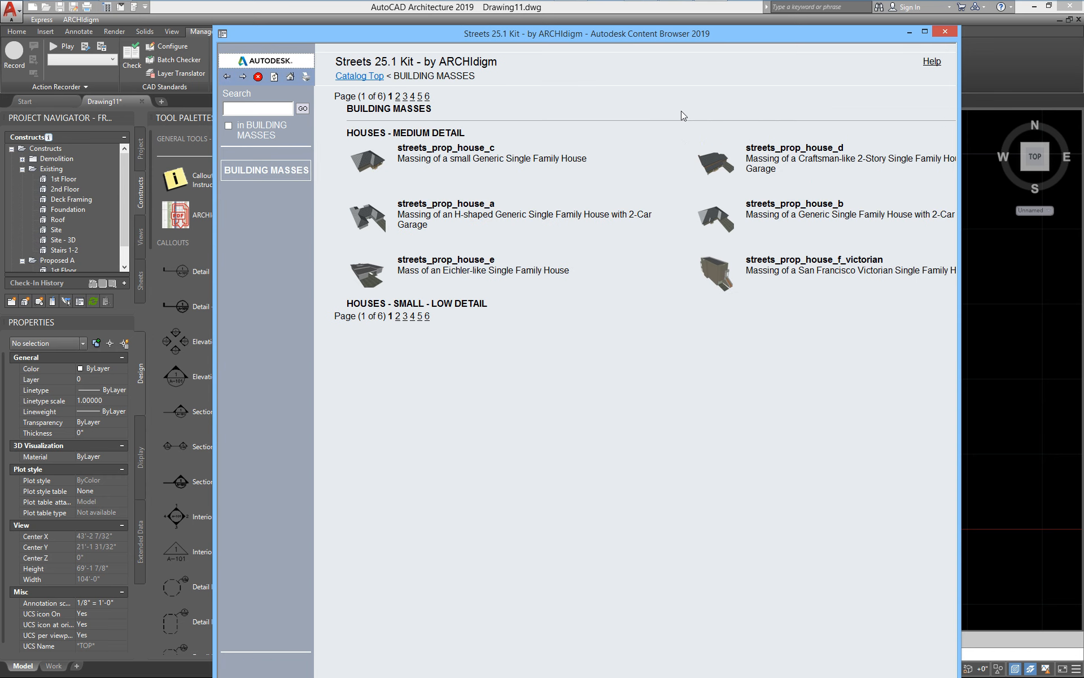
Step: Insert the streets_prop_house_c massing from the catalog into the drawing, in the empty area beyond the wall's right end
right_click(383, 155)
left_click(408, 163)
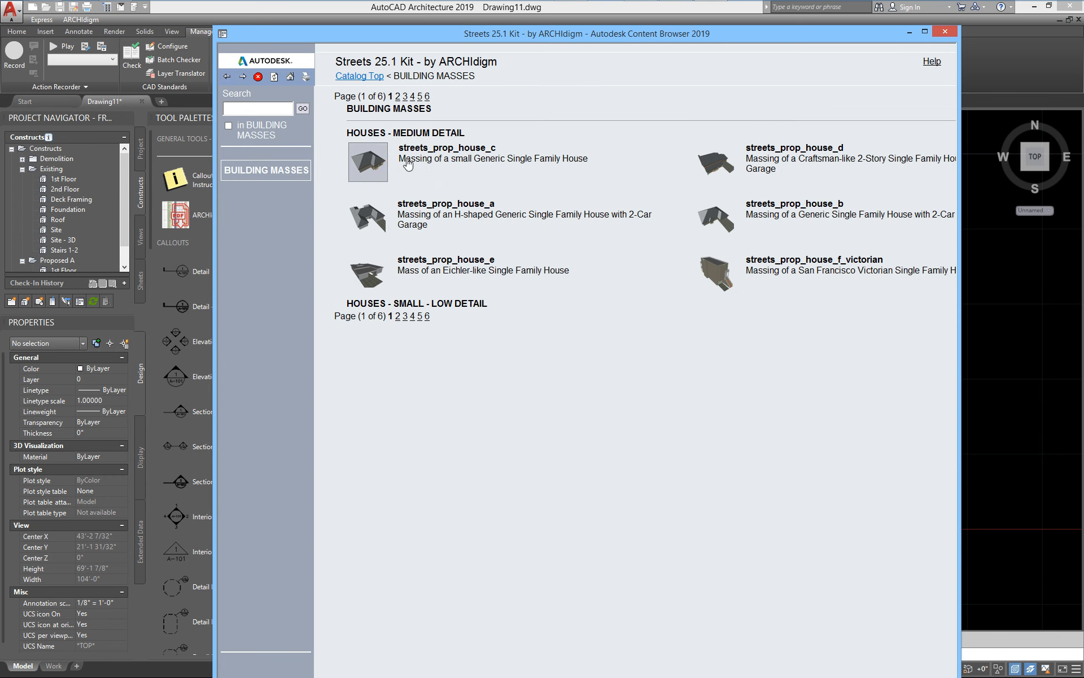
scroll(749, 379, "down", 2)
middle_click_drag(749, 380, 540, 349)
middle_click_drag(658, 342, 580, 341)
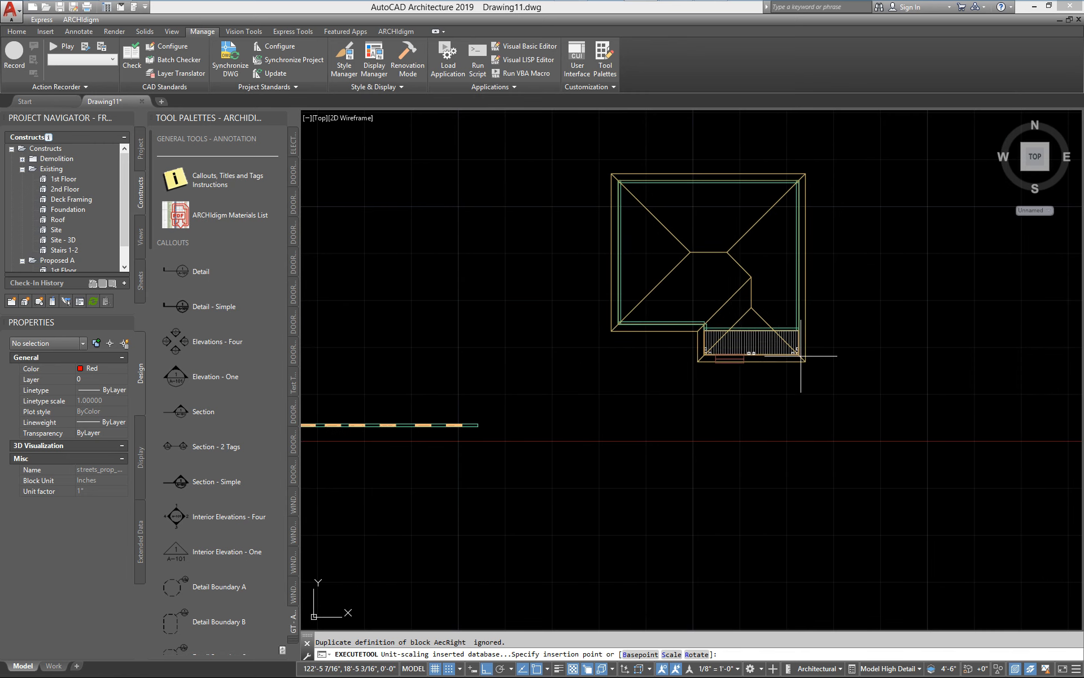
left_click(781, 366)
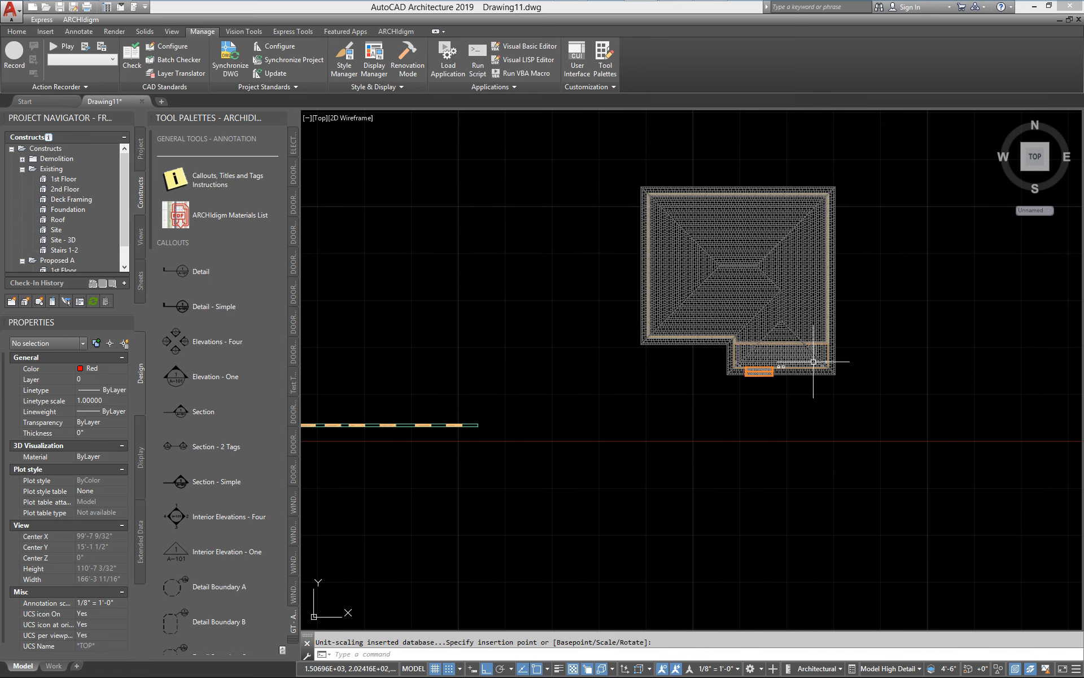
middle_click_drag(818, 364, 737, 365)
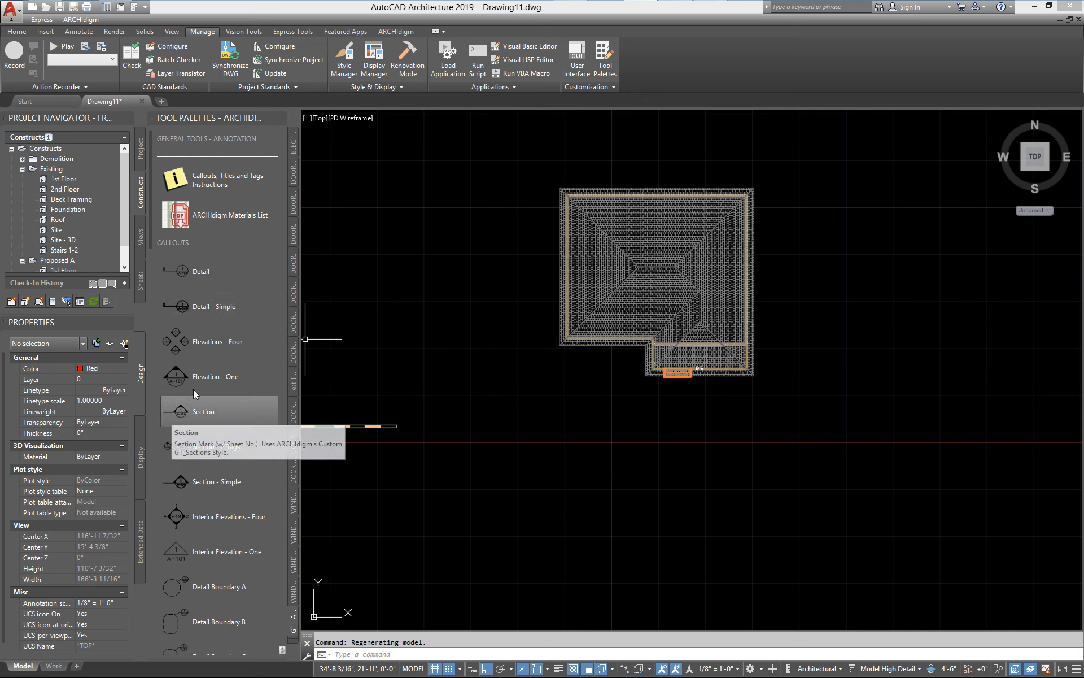
Step: Place a Section callout with a vertical section line through the house's front porch, looking left, with extents past its left side
left_click(181, 416)
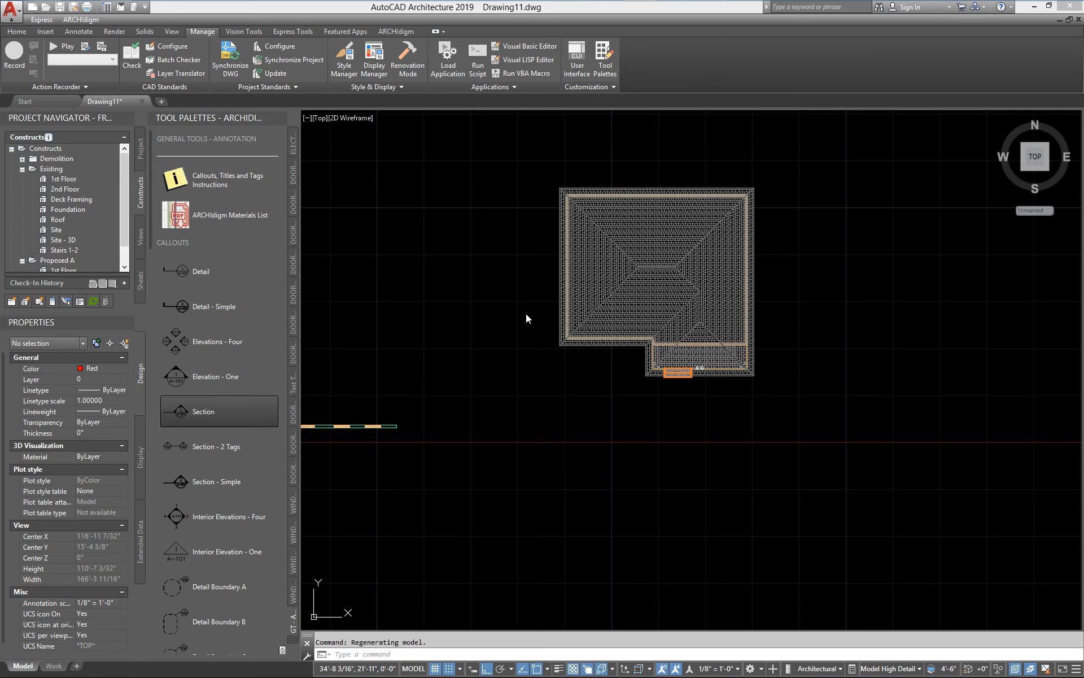
left_click(700, 413)
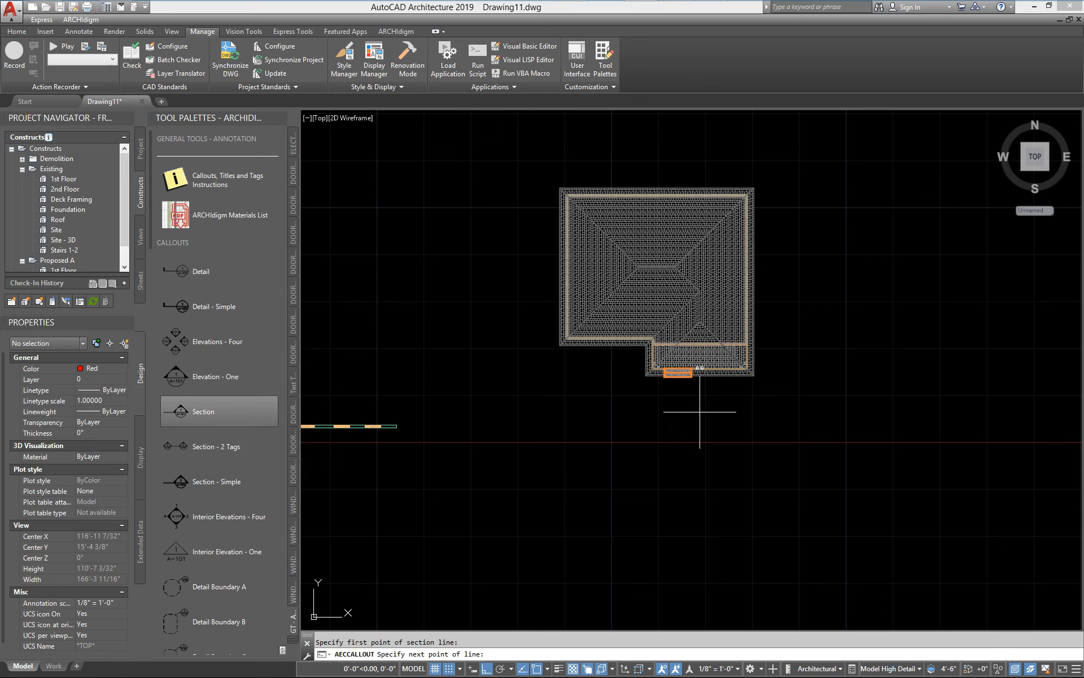
left_click(700, 160)
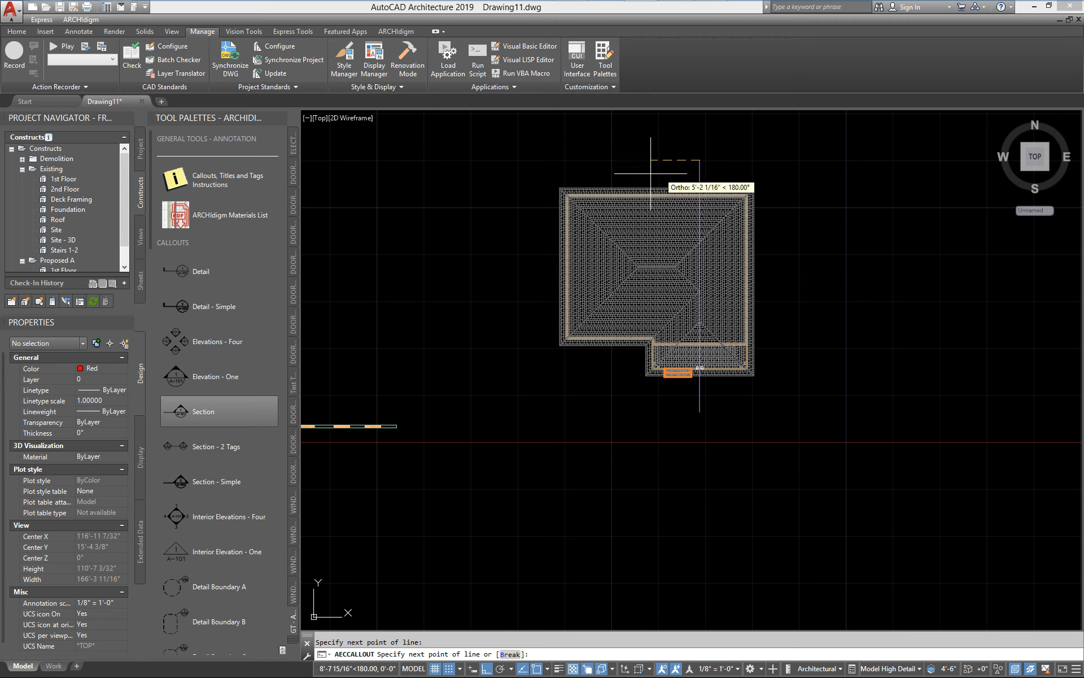
left_click(483, 160)
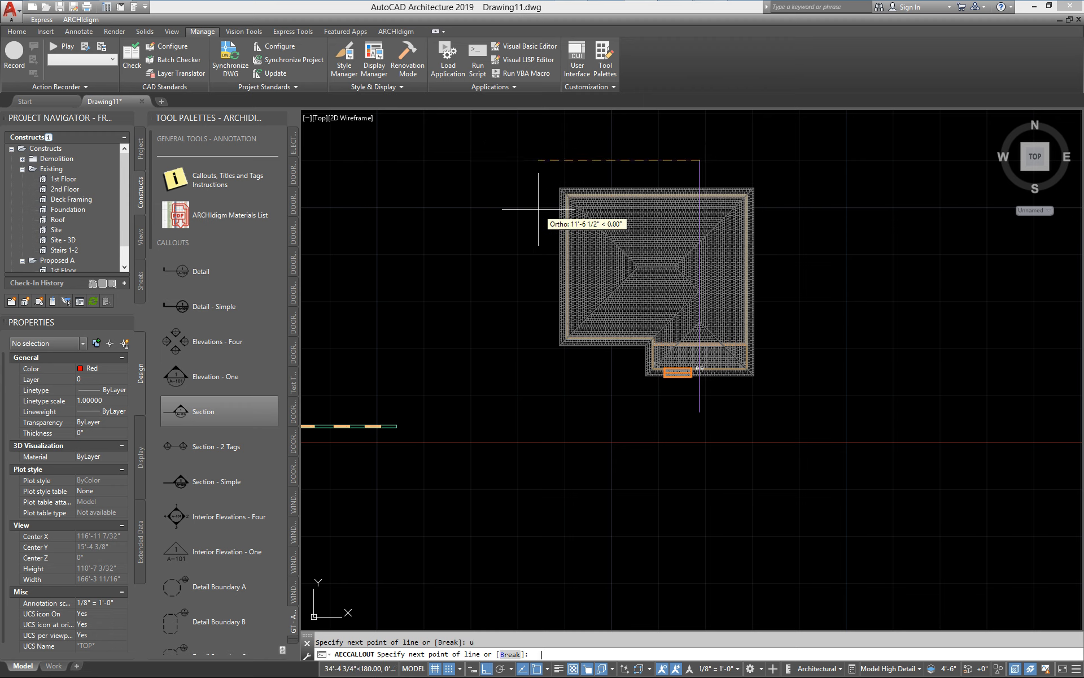
key("Return")
left_click(579, 232)
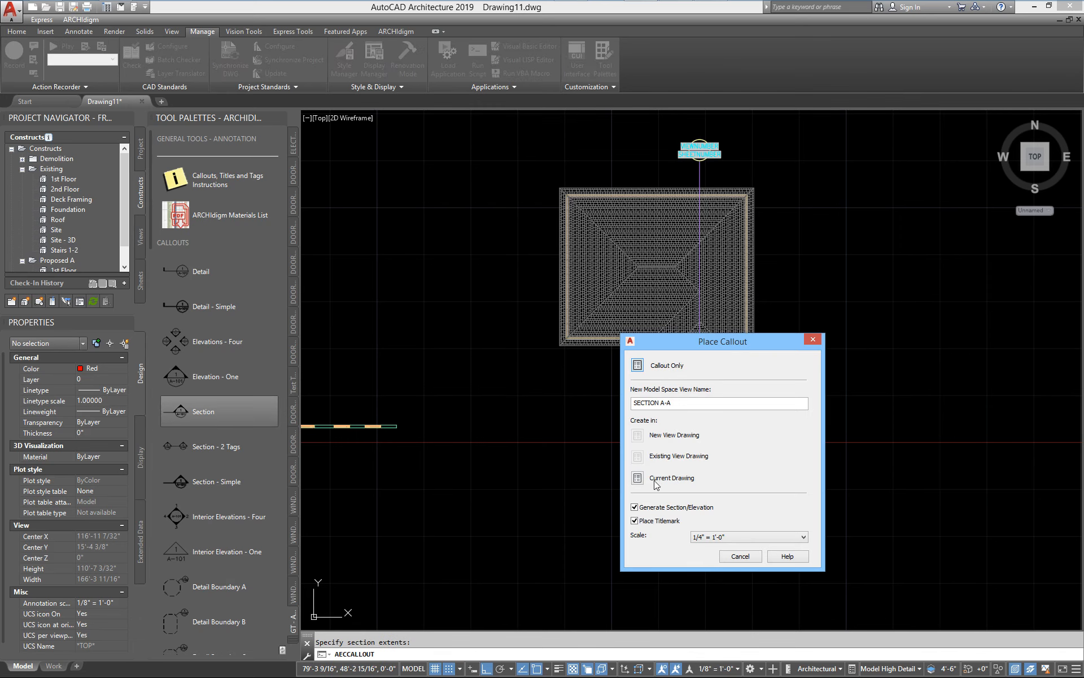
Step: Generate SECTION A-A with a titlemark in the current drawing at 1/4" = 1'-0", placed to the right of the house
left_click(637, 478)
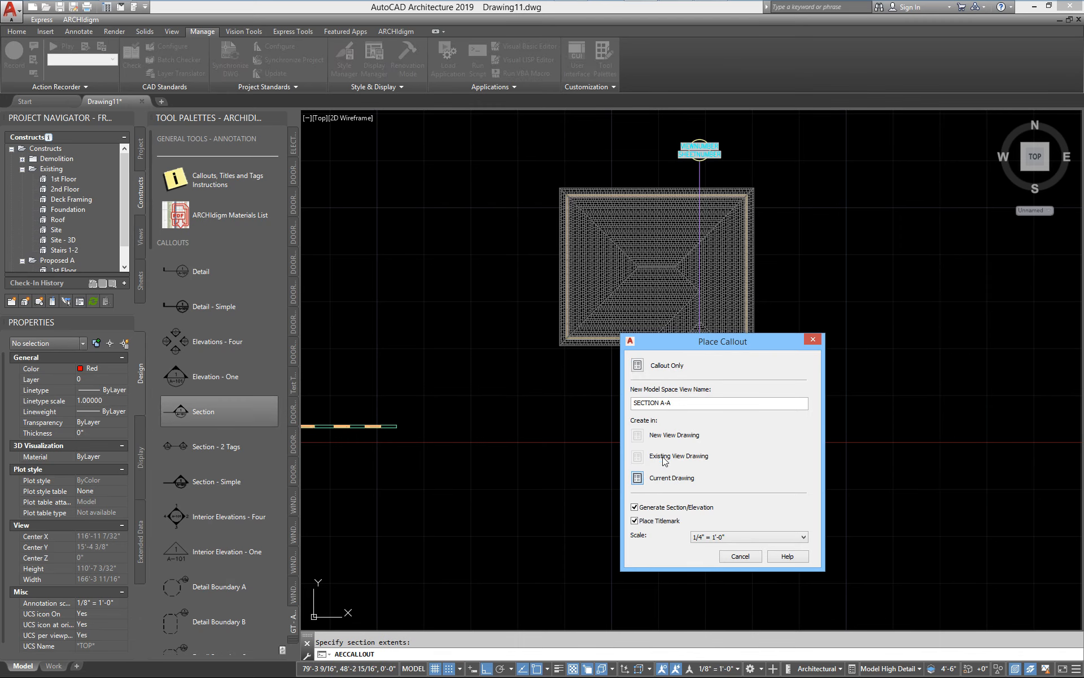
left_click(901, 236)
middle_click_drag(871, 290, 714, 367)
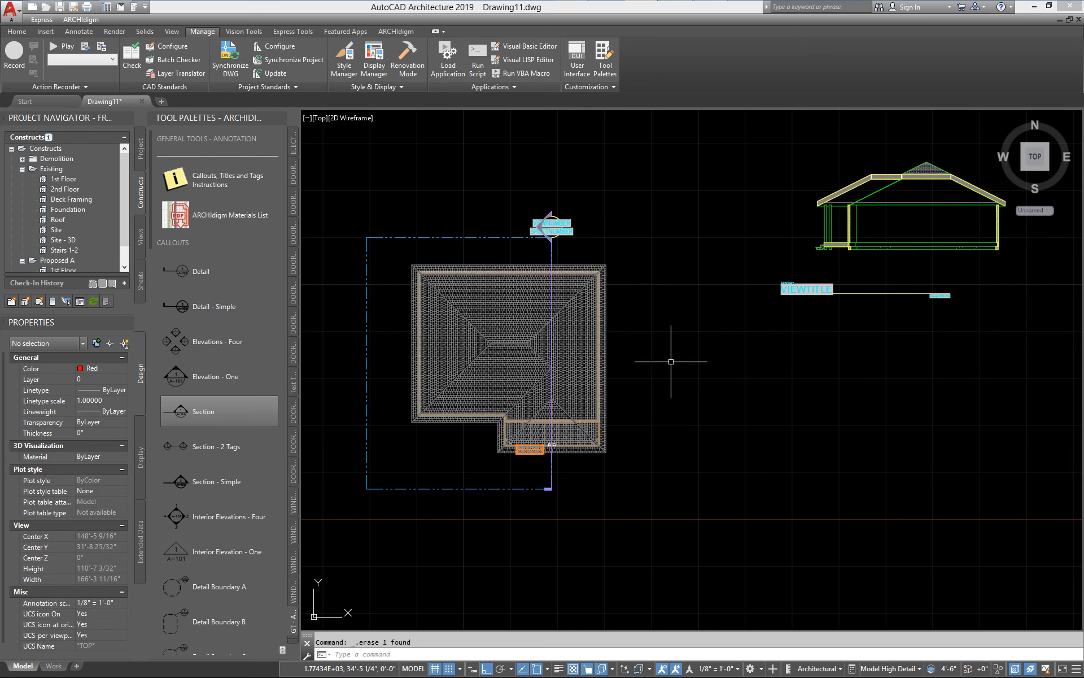
middle_click_drag(668, 363, 738, 336)
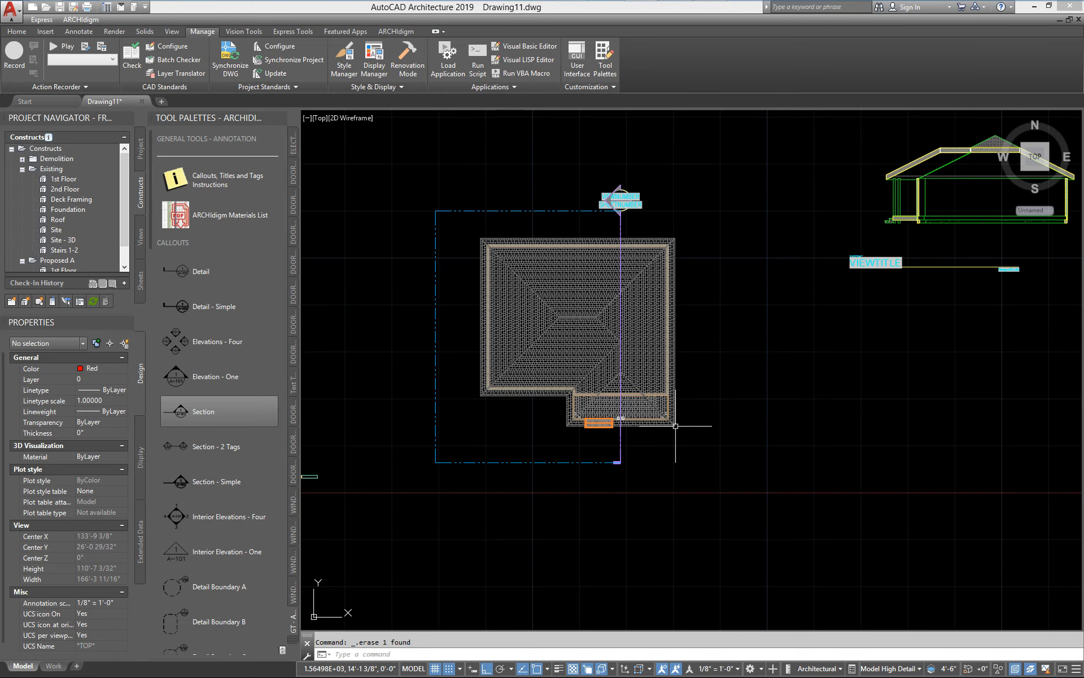
Step: Enable a live section from the building section line and examine the cut house in a 3D view
mouse_move(675, 427)
middle_mouse_down("shift")
mouse_move(582, 291)
mouse_move(600, 271)
middle_mouse_up("shift")
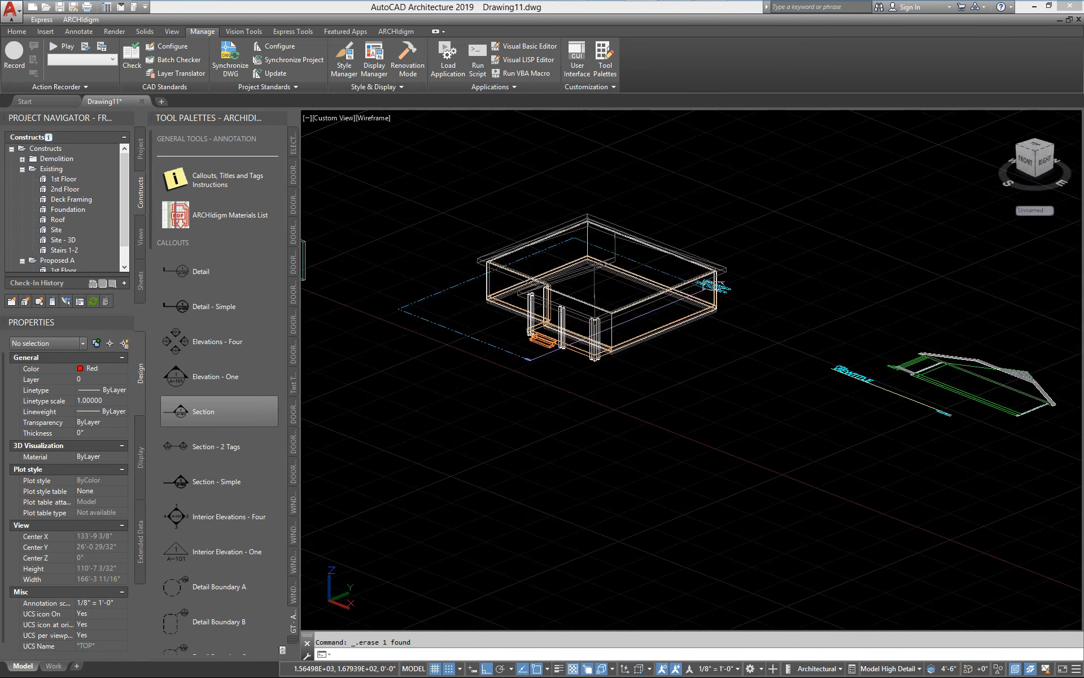
scroll(600, 270, "up", 2)
middle_click_drag(598, 315, 709, 364)
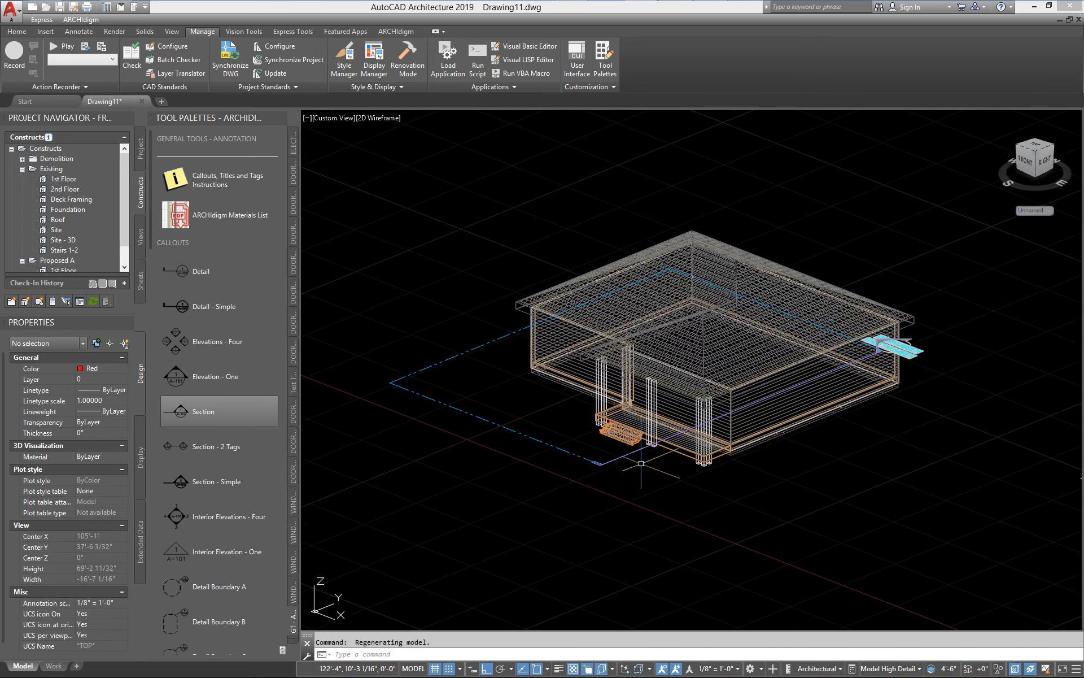
left_click(634, 453)
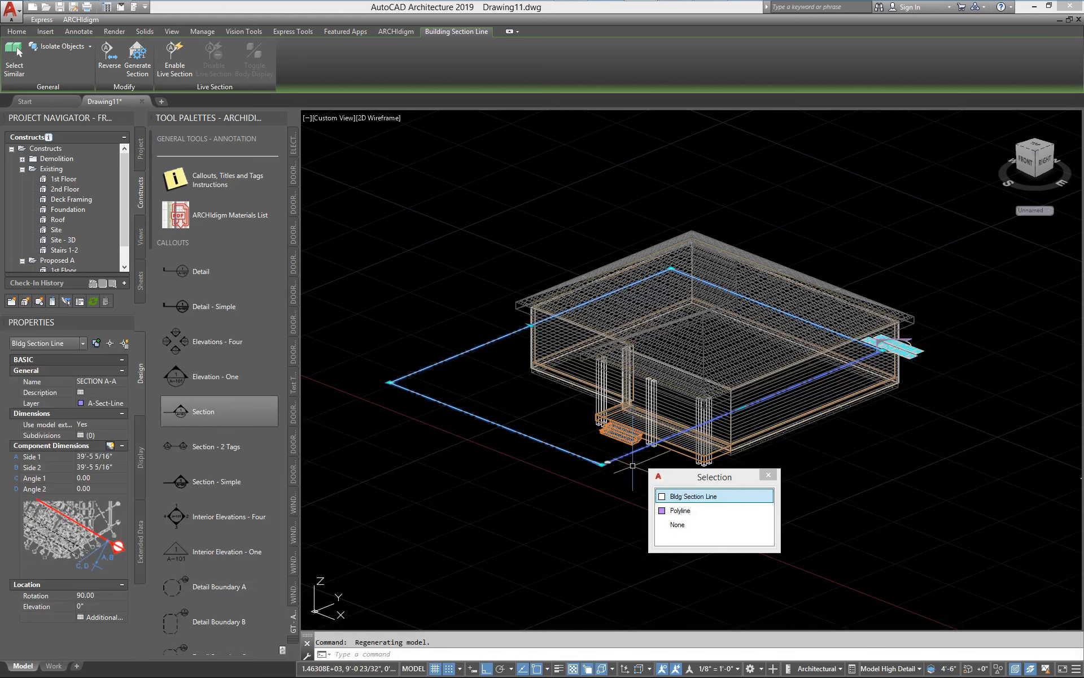
right_click(628, 479)
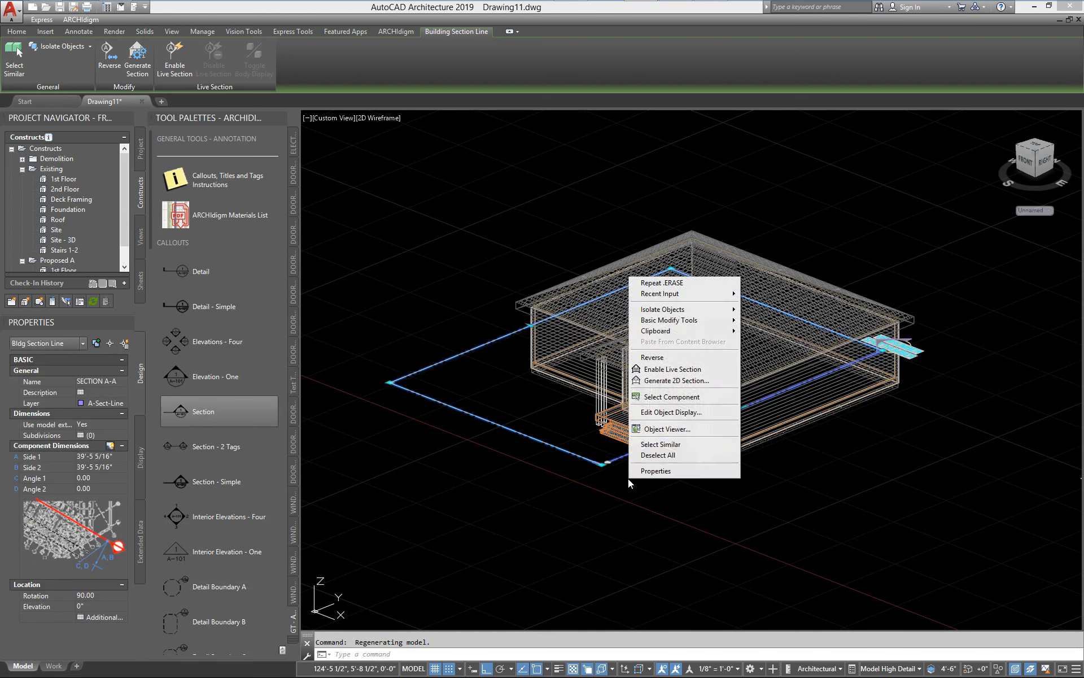
left_click(665, 369)
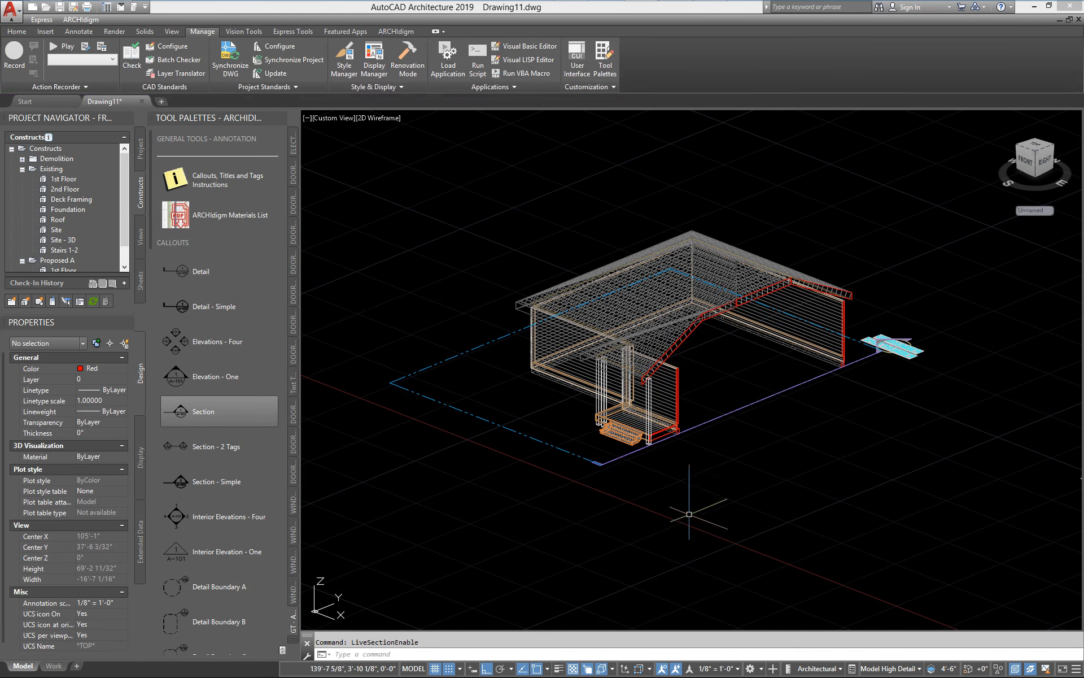
middle_click_drag(678, 331, 687, 352)
scroll(688, 352, "up", 3)
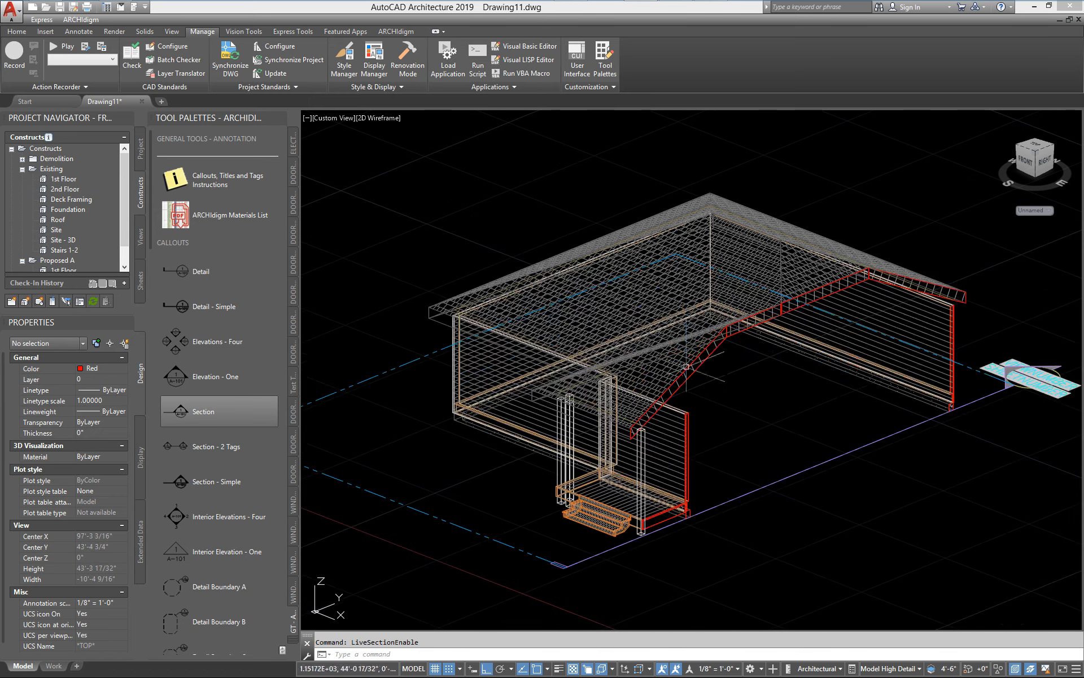
middle_click_drag(688, 411, 655, 376)
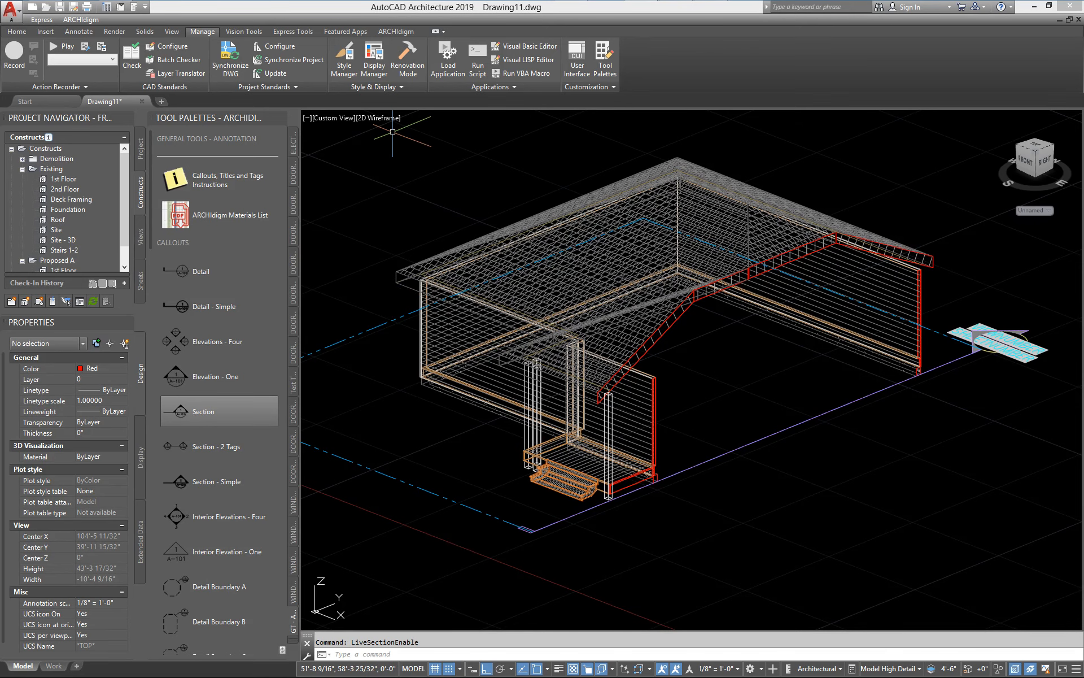
Step: Turn on Hide Surface Hatching in the display options of the Model High Detail set and accept the change
left_click(373, 59)
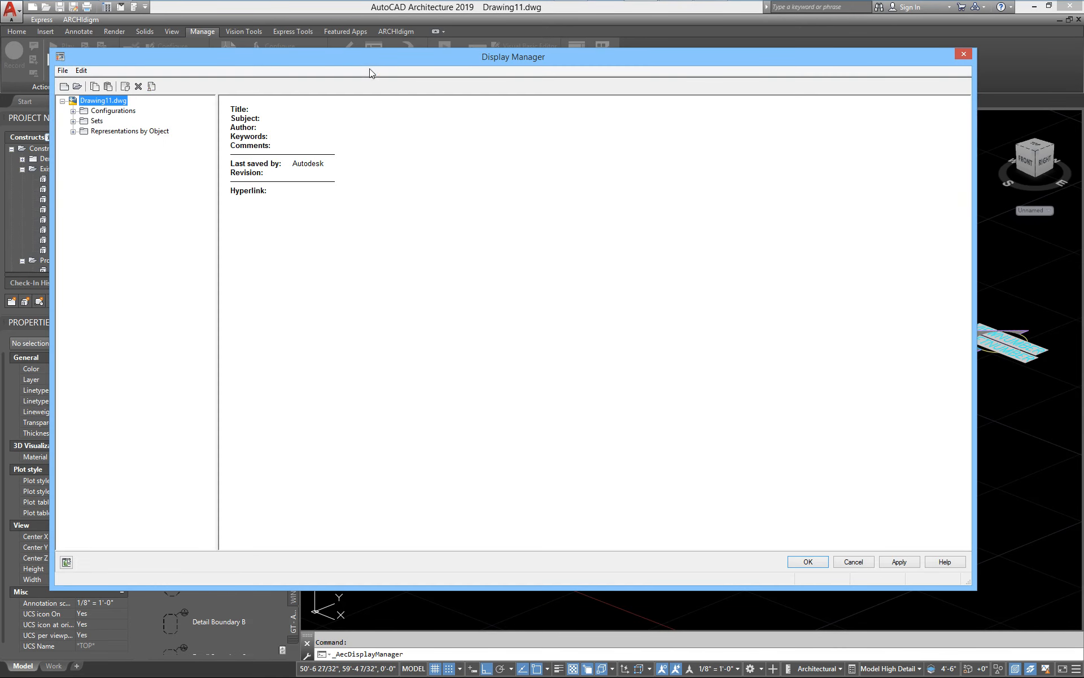
left_click(73, 121)
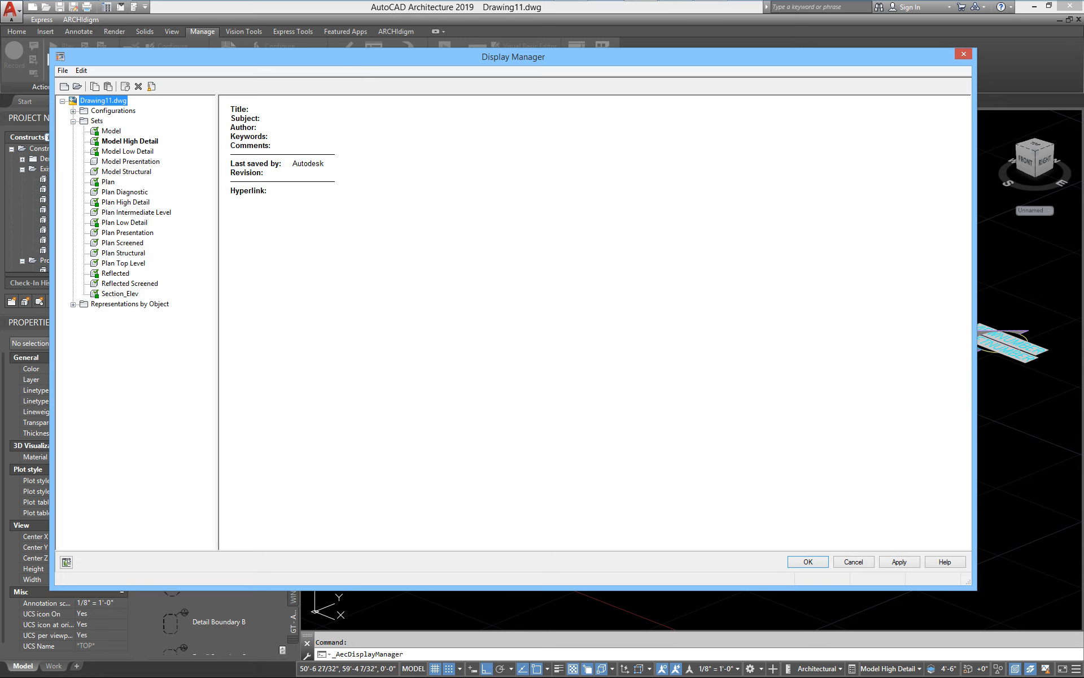
left_click(117, 141)
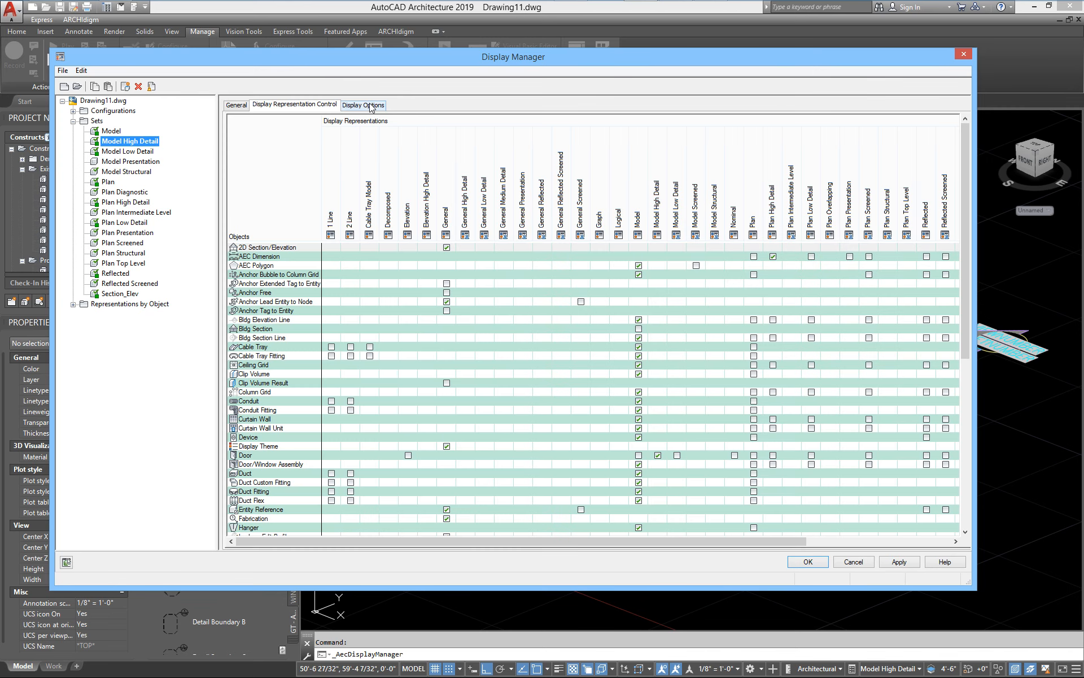
left_click(371, 106)
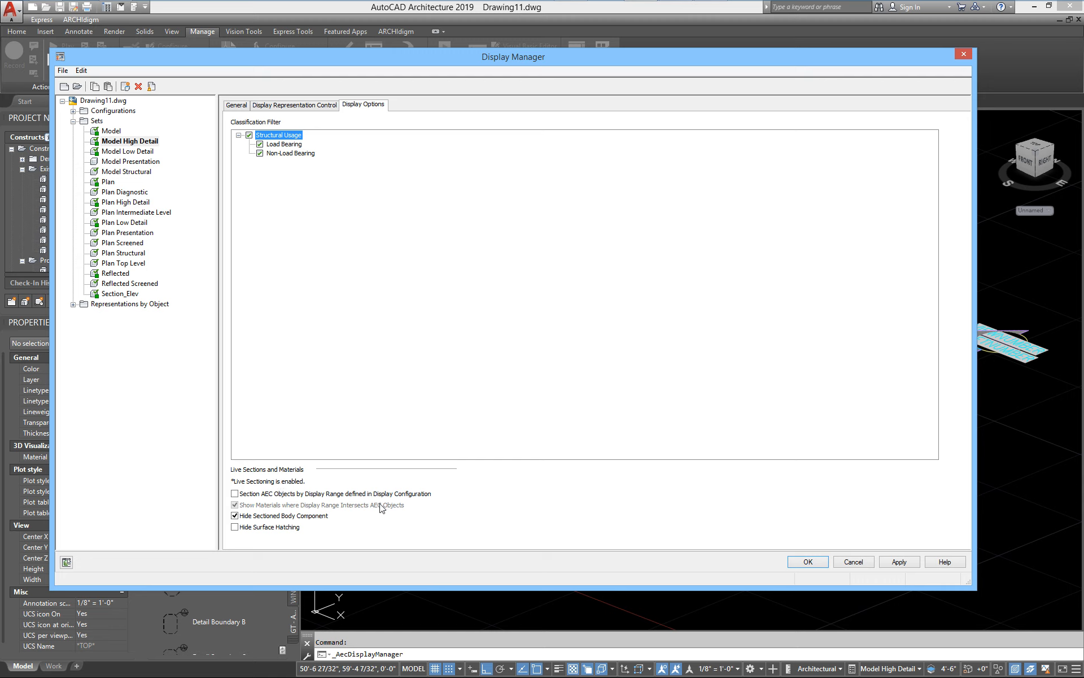
left_click(236, 527)
left_click(807, 563)
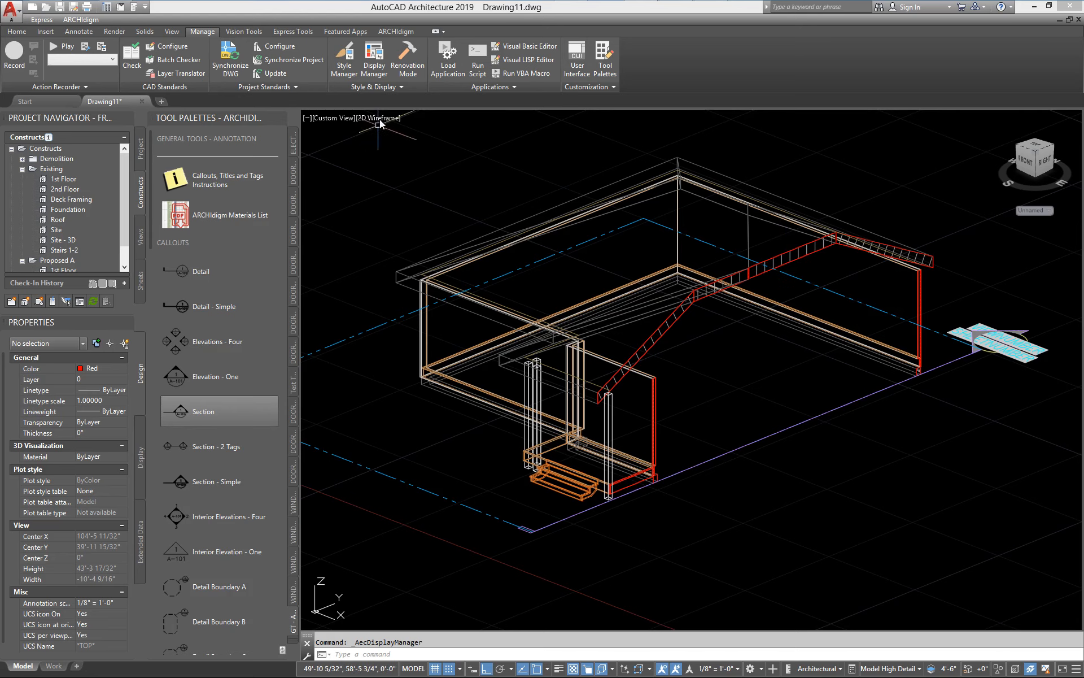
Step: Turn off Hide Sectioned Body Component in the display options of the Model High Detail set and accept the change
left_click(371, 71)
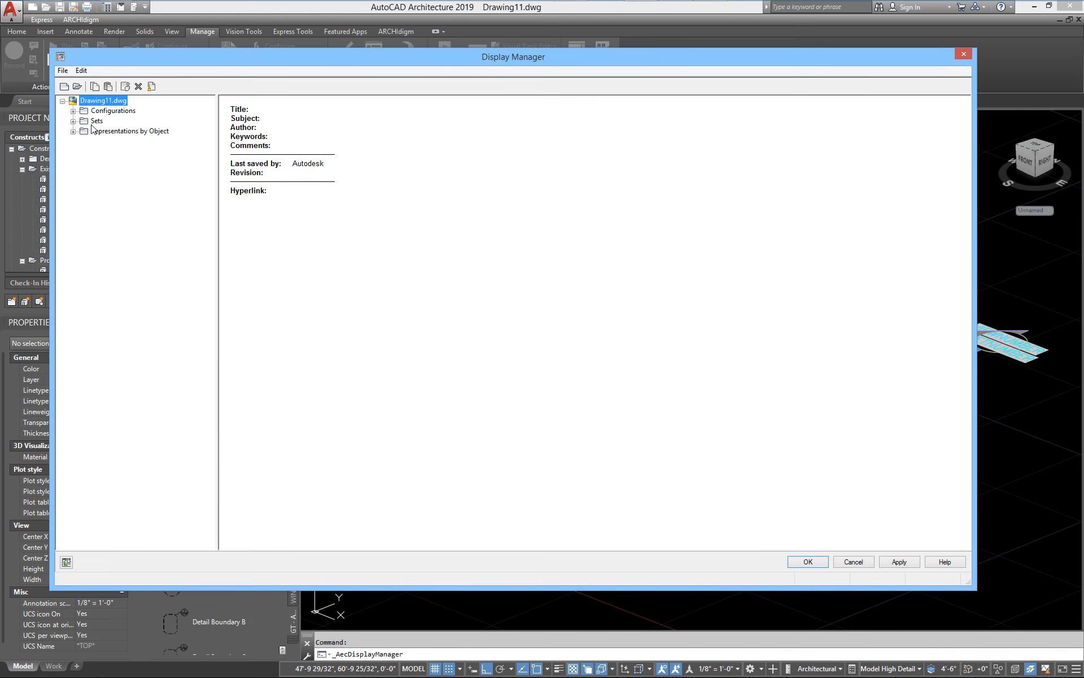
left_click(96, 121)
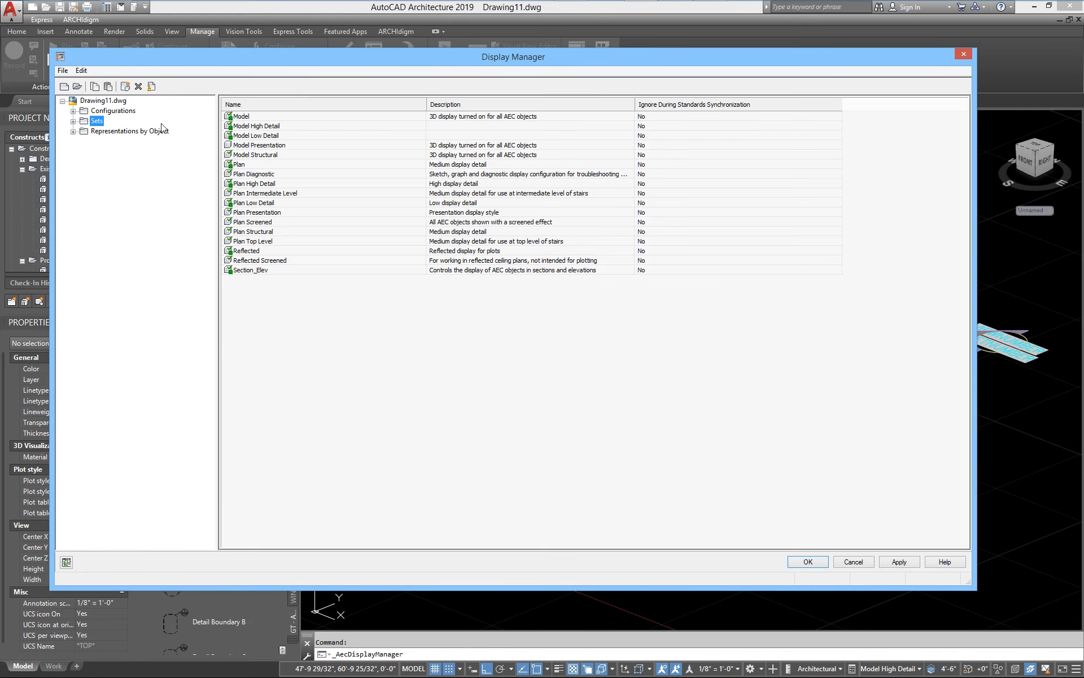
left_click(73, 121)
left_click(111, 142)
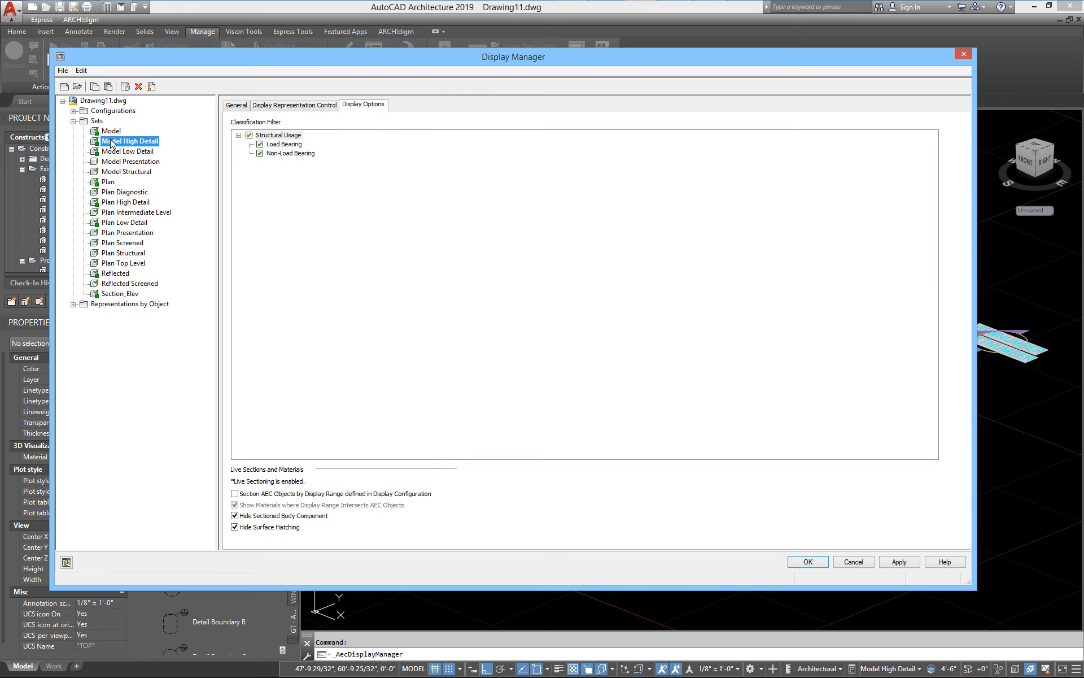
left_click(235, 516)
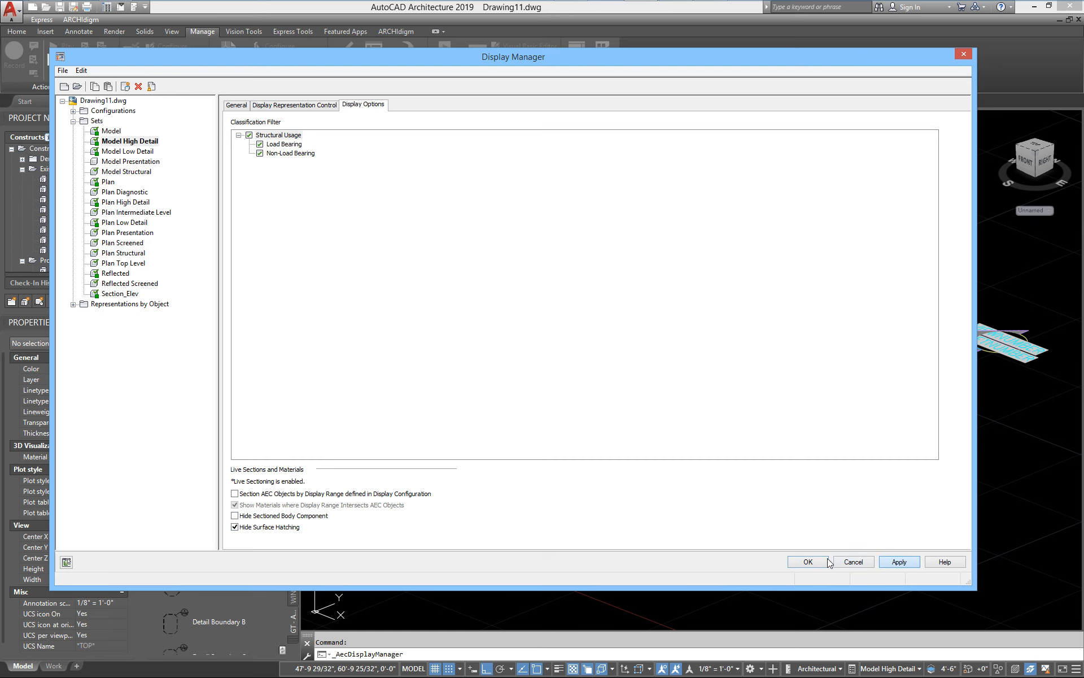
left_click(809, 561)
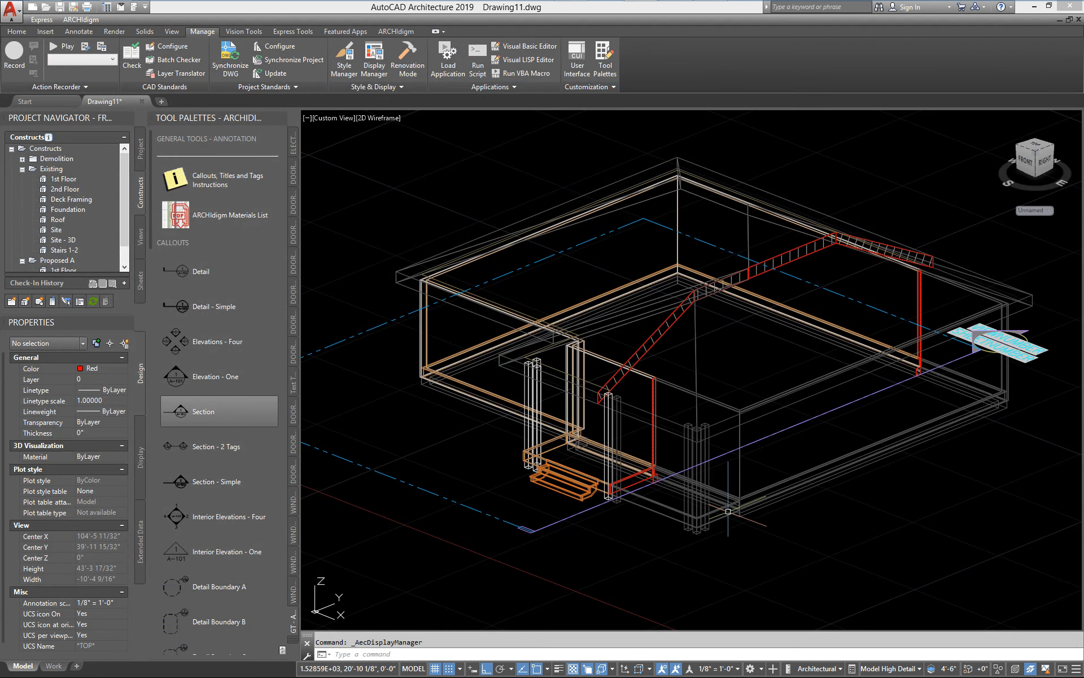
Step: In the Model High Detail set, turn off Hide Surface Hatching and turn on Hide Sectioned Body Component and Section AEC Objects by Display Range
left_click(374, 59)
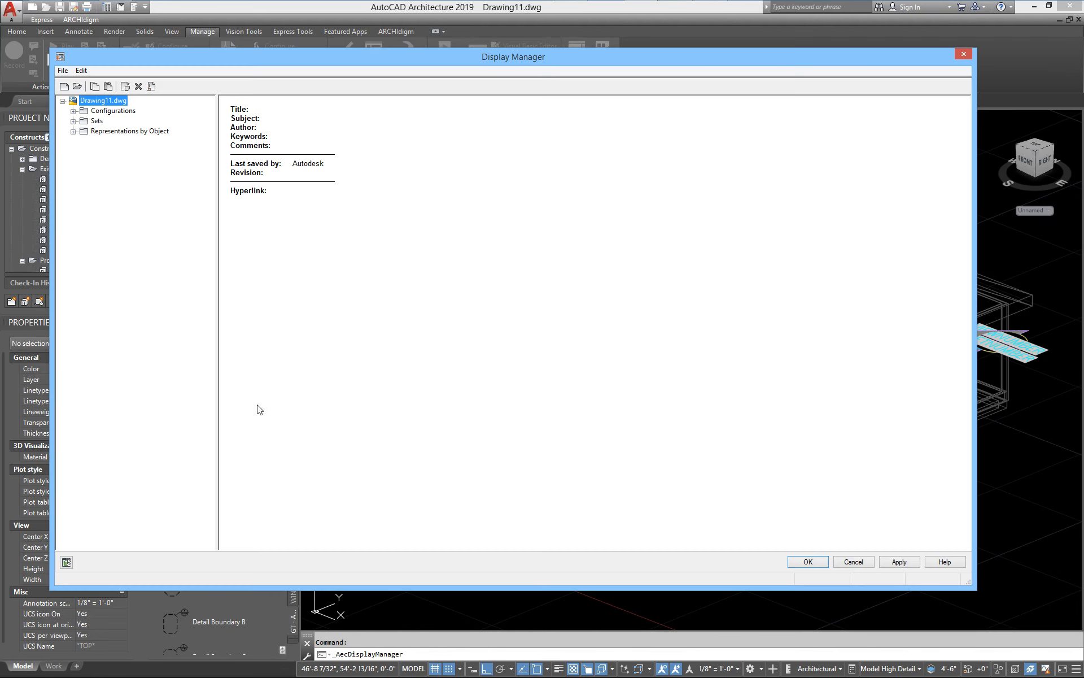
left_click(73, 121)
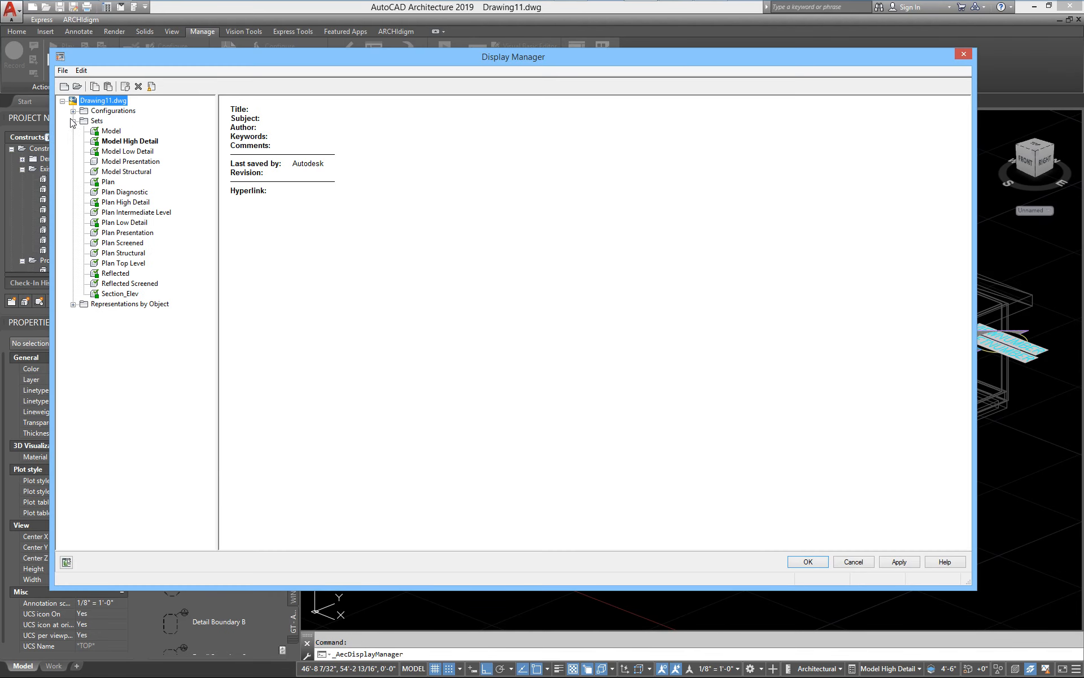
left_click(130, 141)
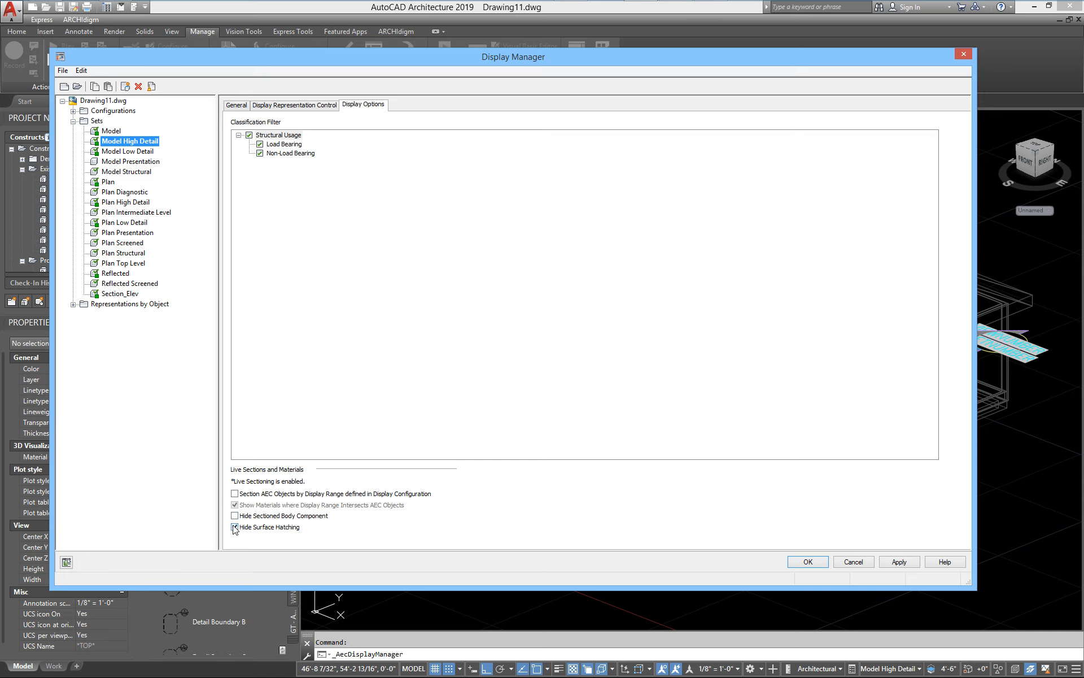
left_click(234, 527)
left_click(235, 516)
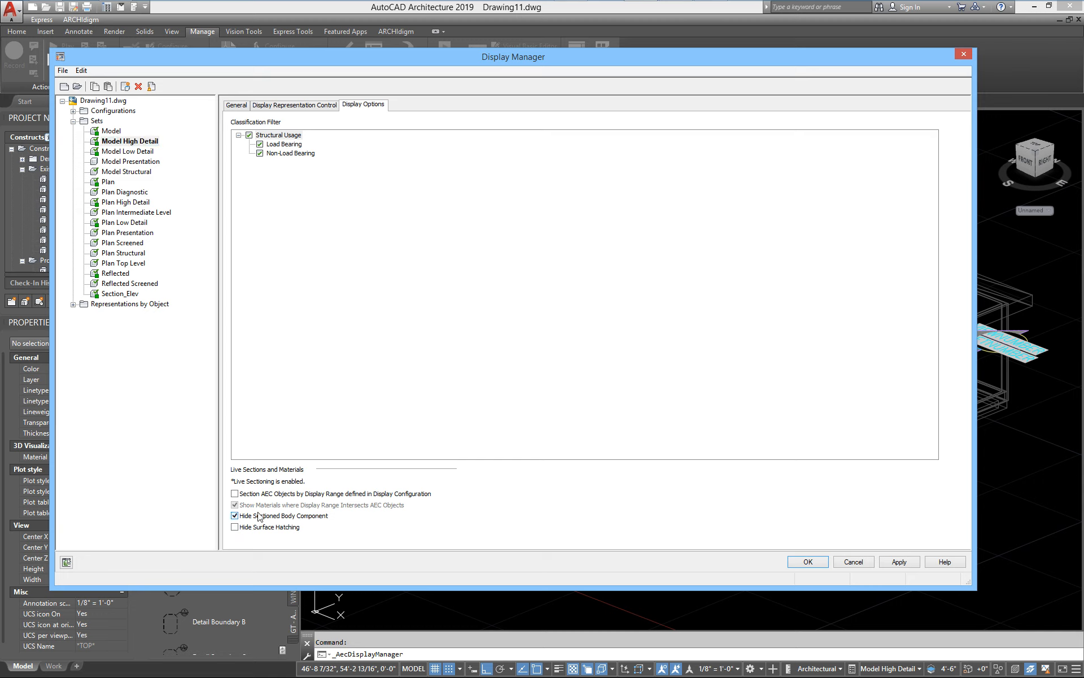
left_click(235, 494)
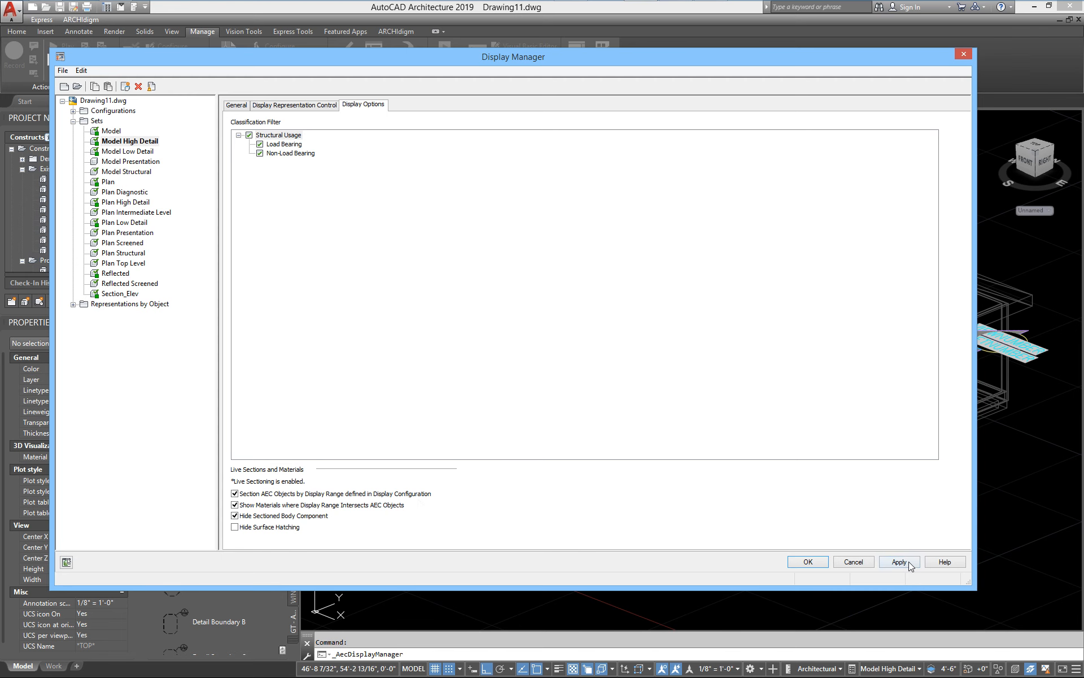
left_click(810, 560)
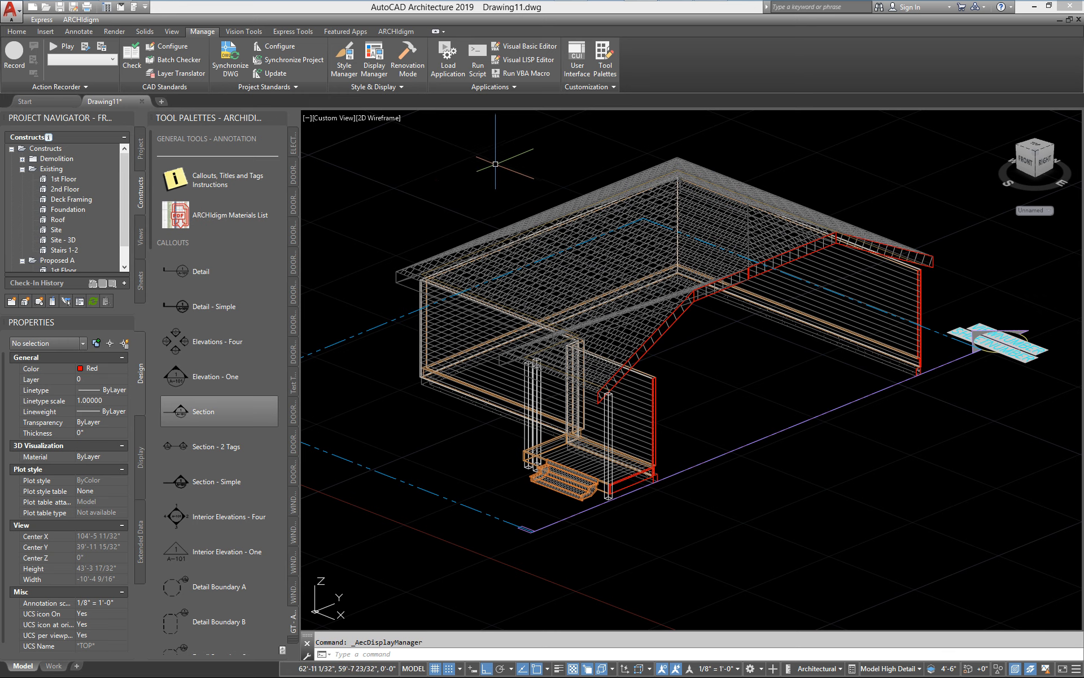
Step: Set the Display Above Range of the Model High Detail configuration's cut plane to 8' and inspect the cut walls
left_click(373, 59)
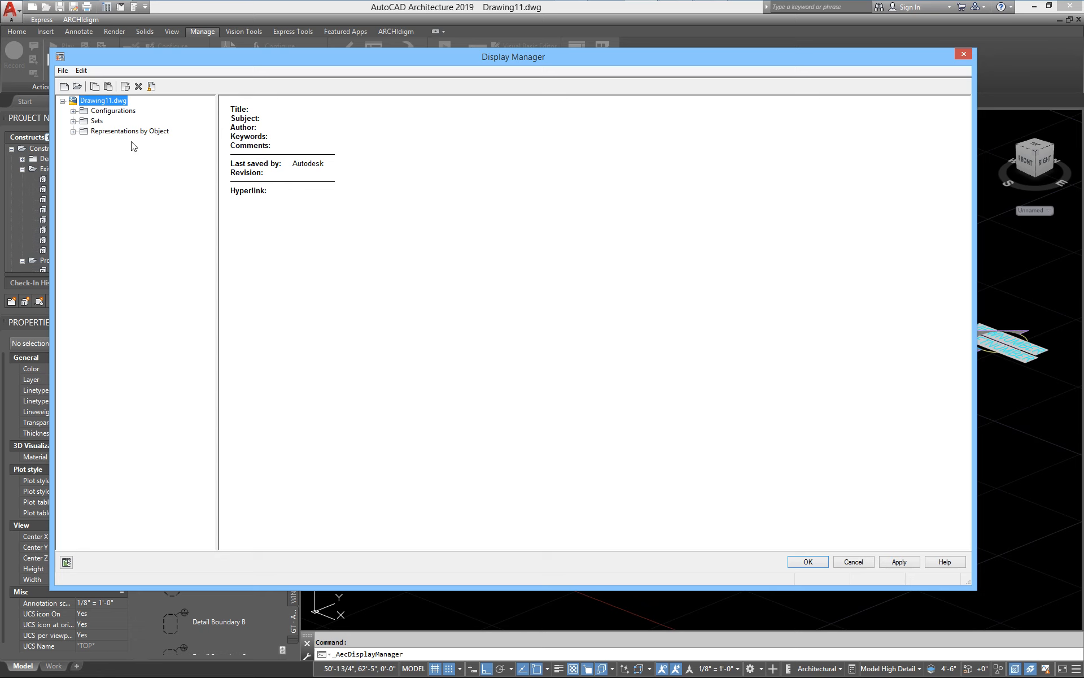
left_click(73, 111)
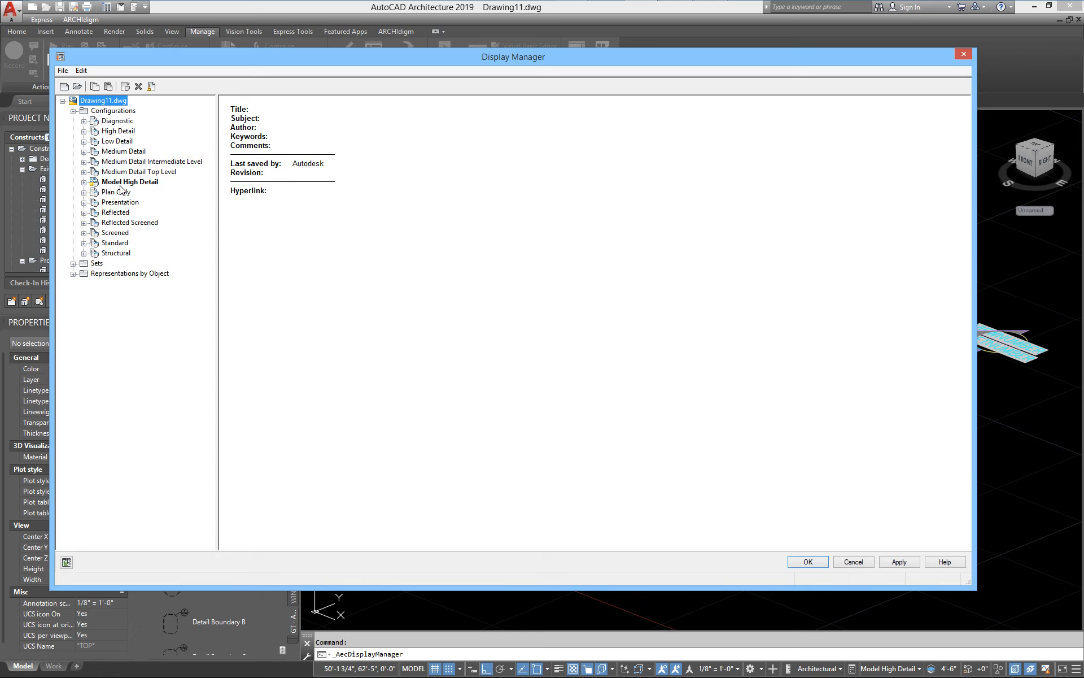
left_click(113, 182)
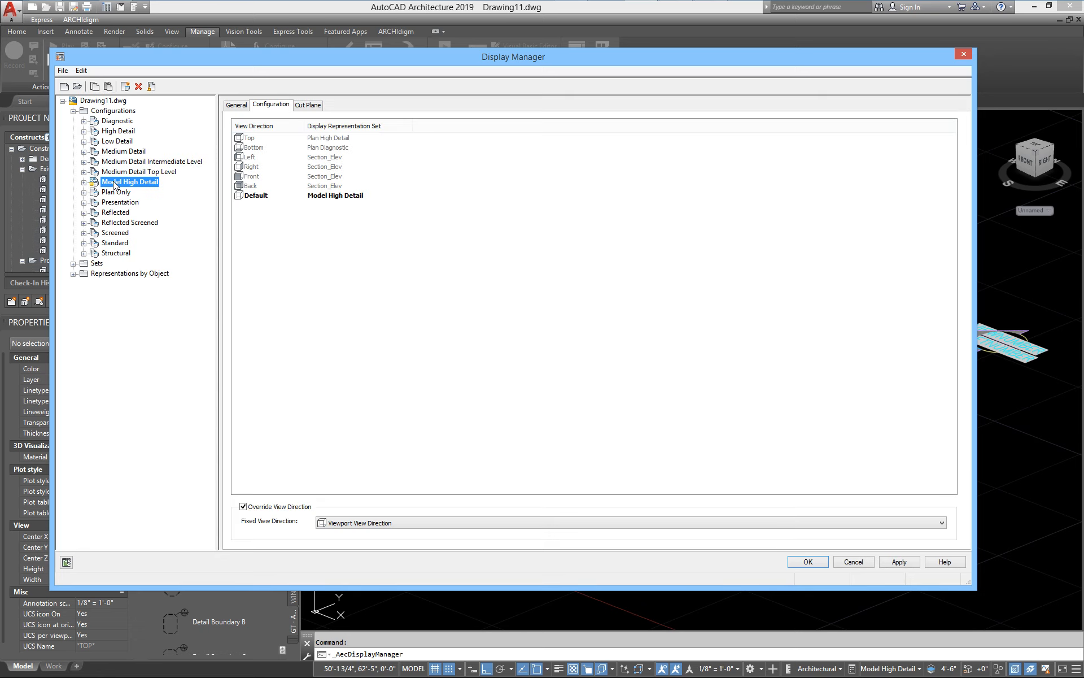
left_click(306, 105)
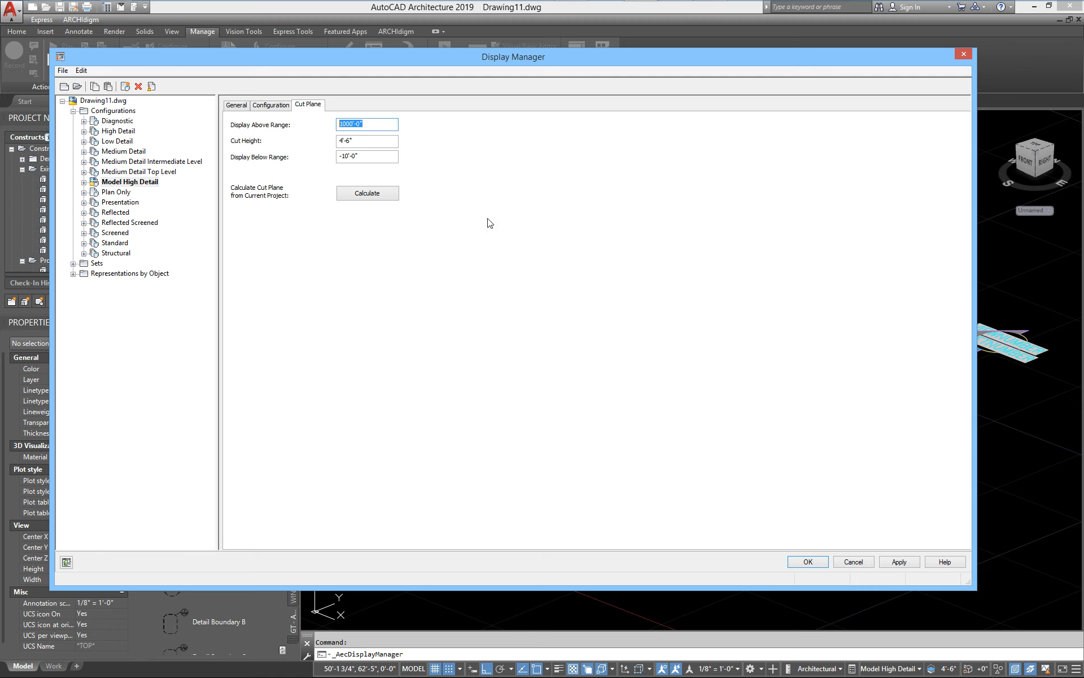
type("8")
left_click(806, 560)
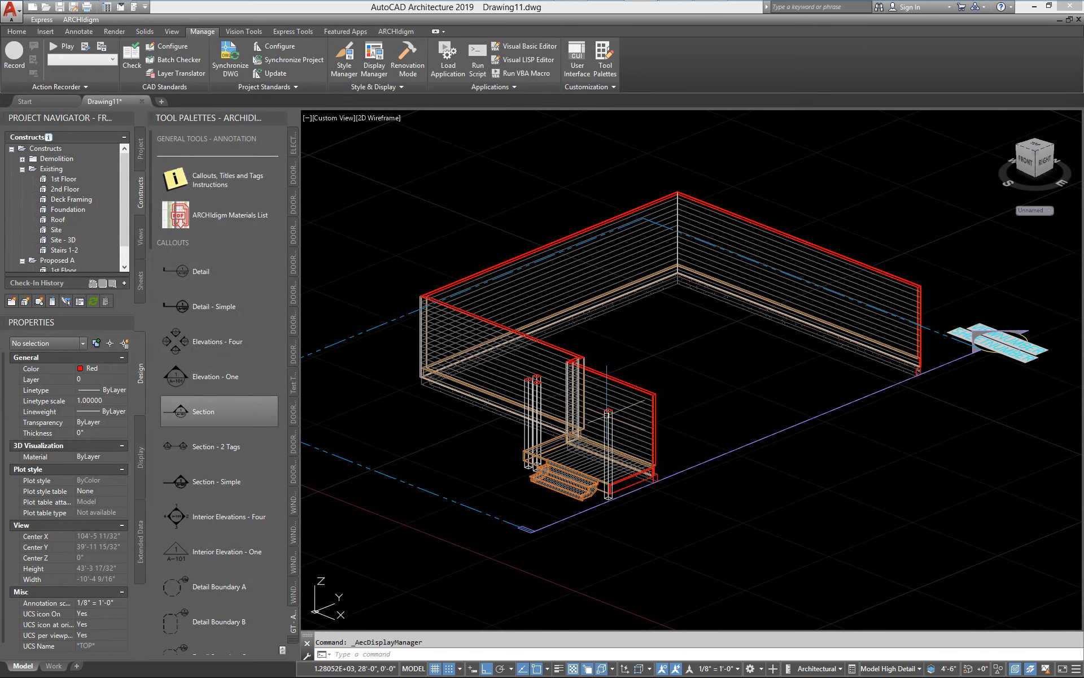
scroll(622, 390, "up", 8)
scroll(617, 384, "down", 4)
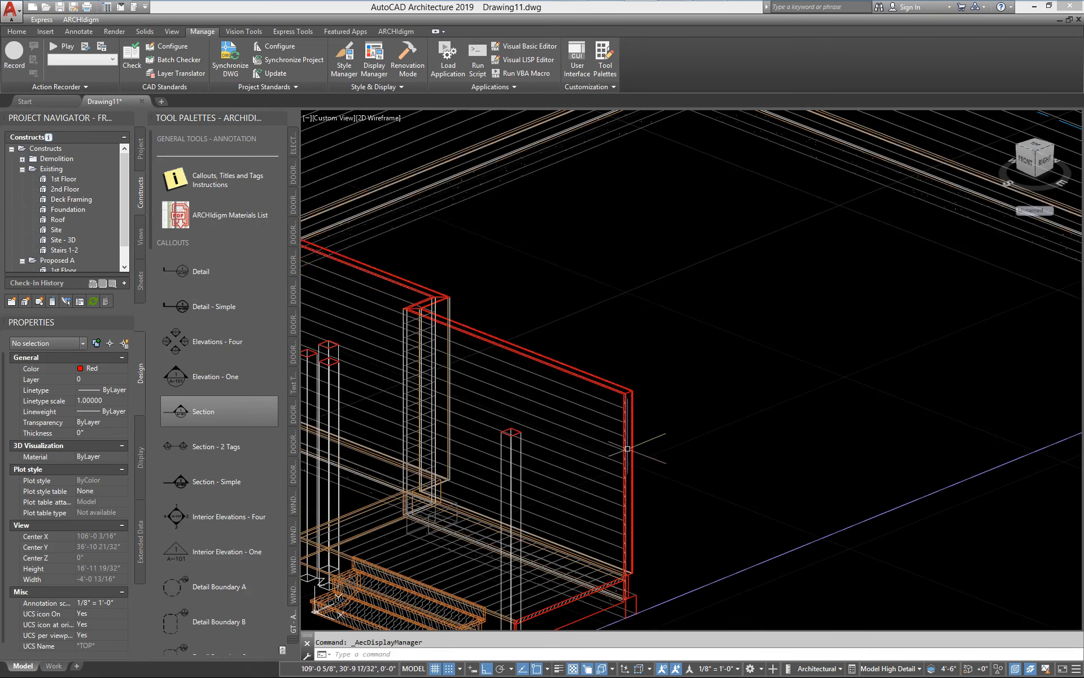
Step: Review the live section and material display options of the Model High Detail set
left_click(375, 65)
left_click(73, 121)
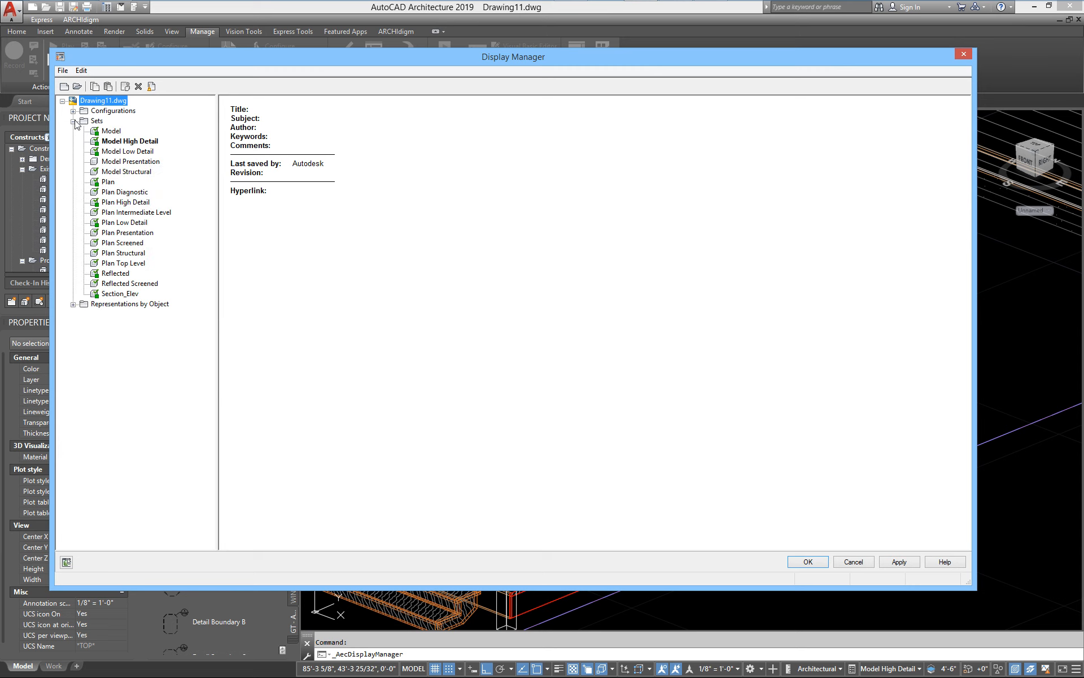
left_click(116, 141)
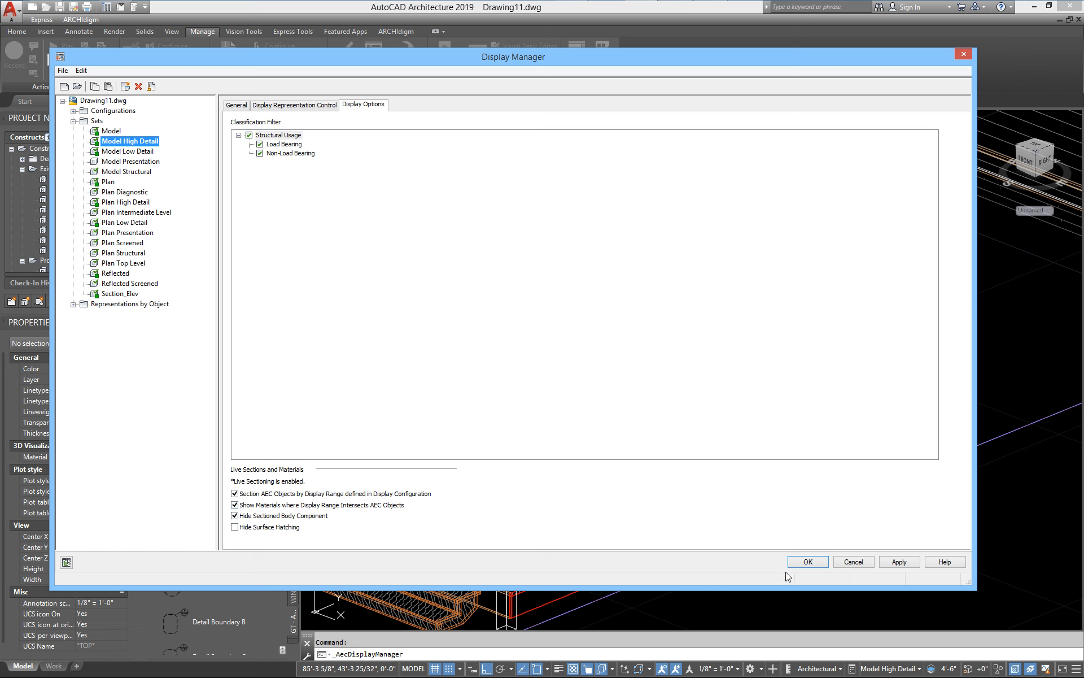
left_click(808, 561)
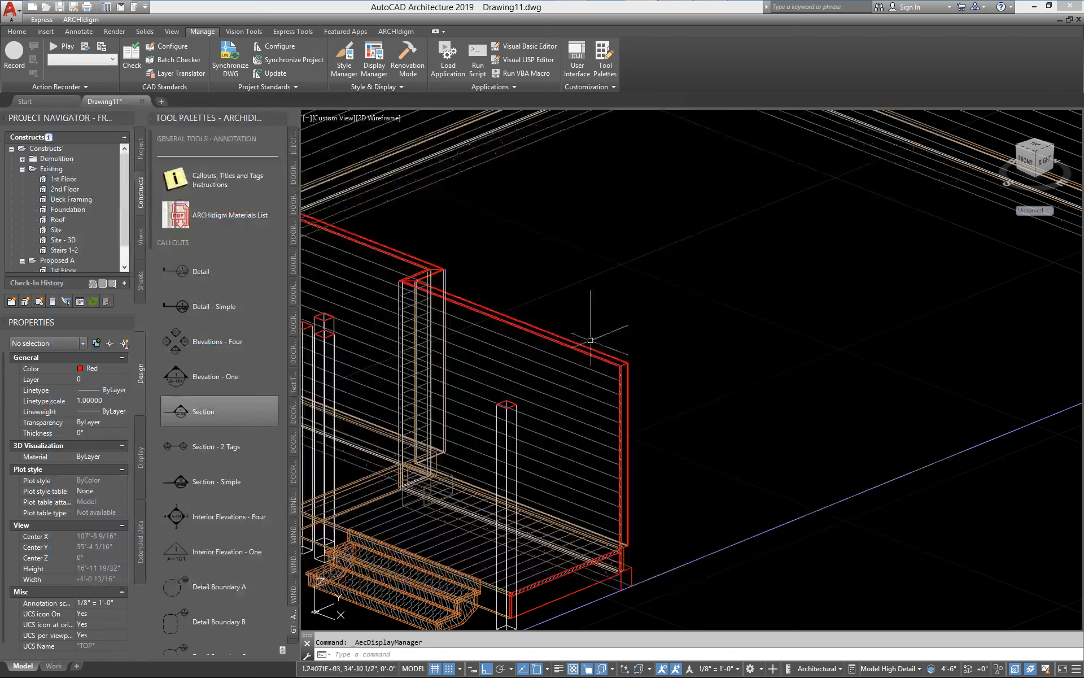
Step: Examine the material hatching along the horizontally cut wall tops and at the wall corners of the house
scroll(681, 398, "up", 5)
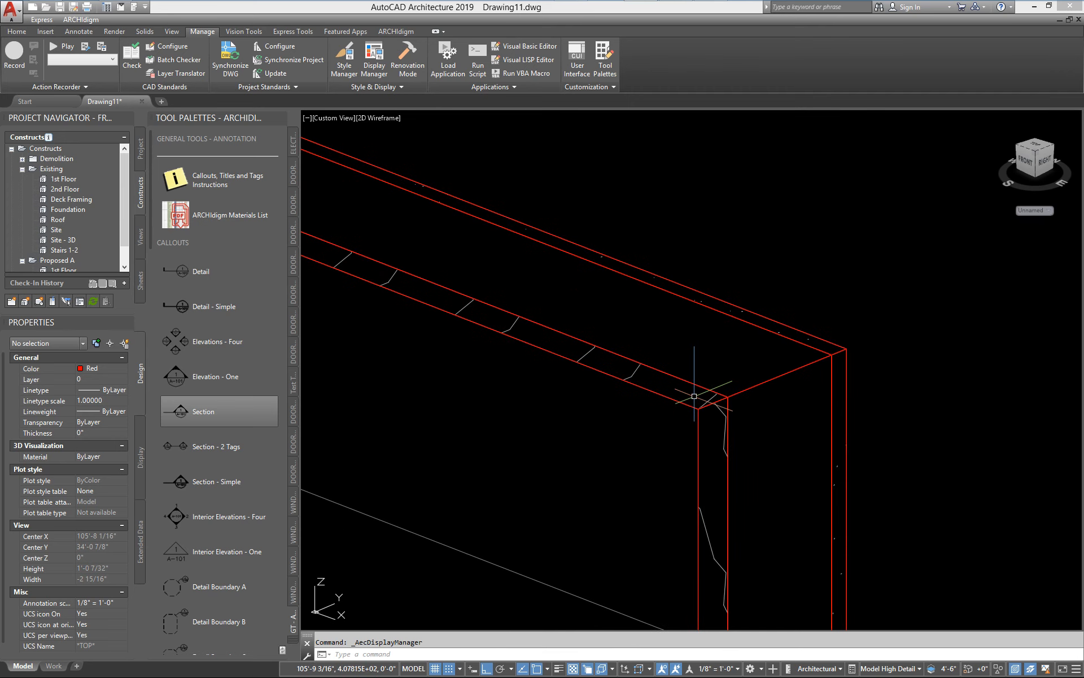
scroll(616, 367, "down", 5)
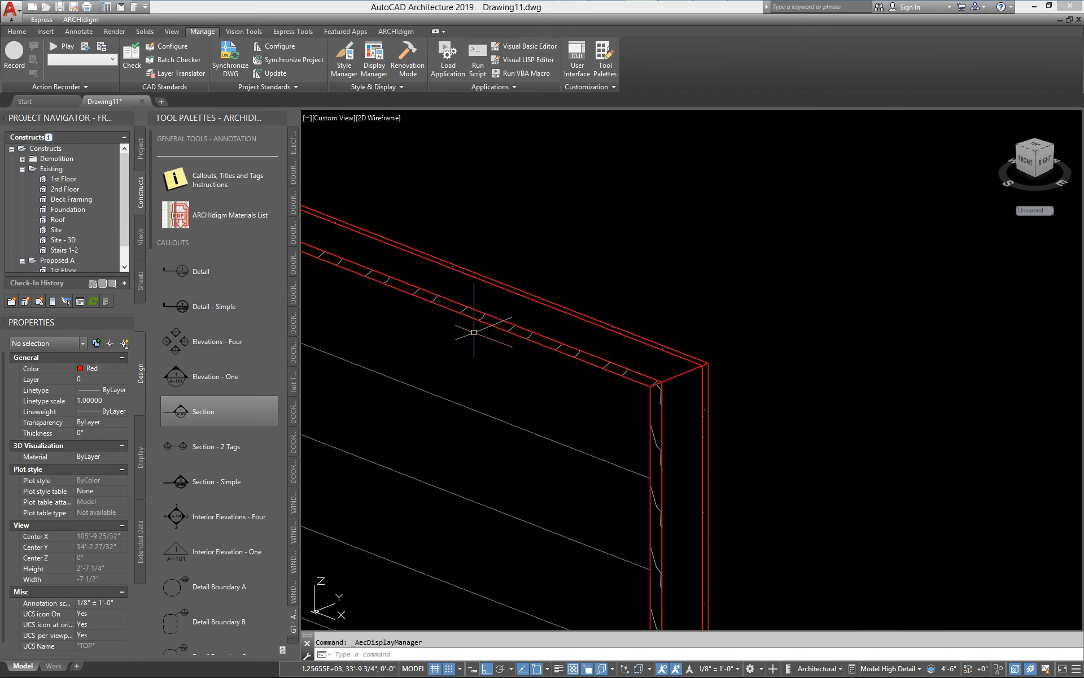
scroll(452, 321, "down", 5)
scroll(565, 350, "up", 4)
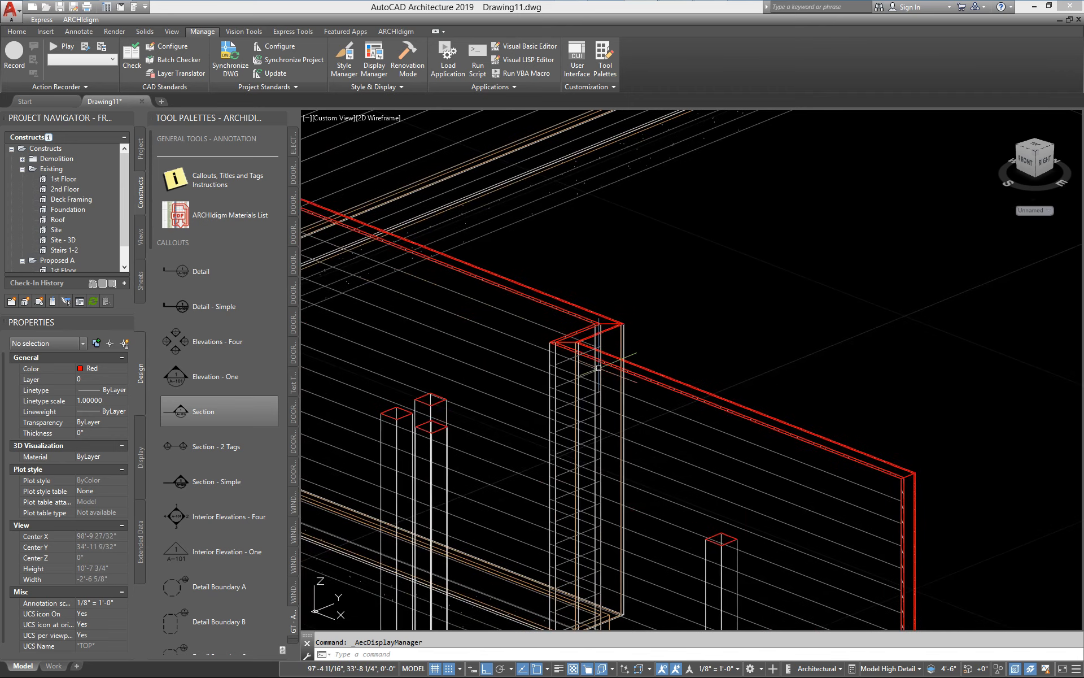
scroll(554, 340, "up", 1)
scroll(554, 340, "up", 5)
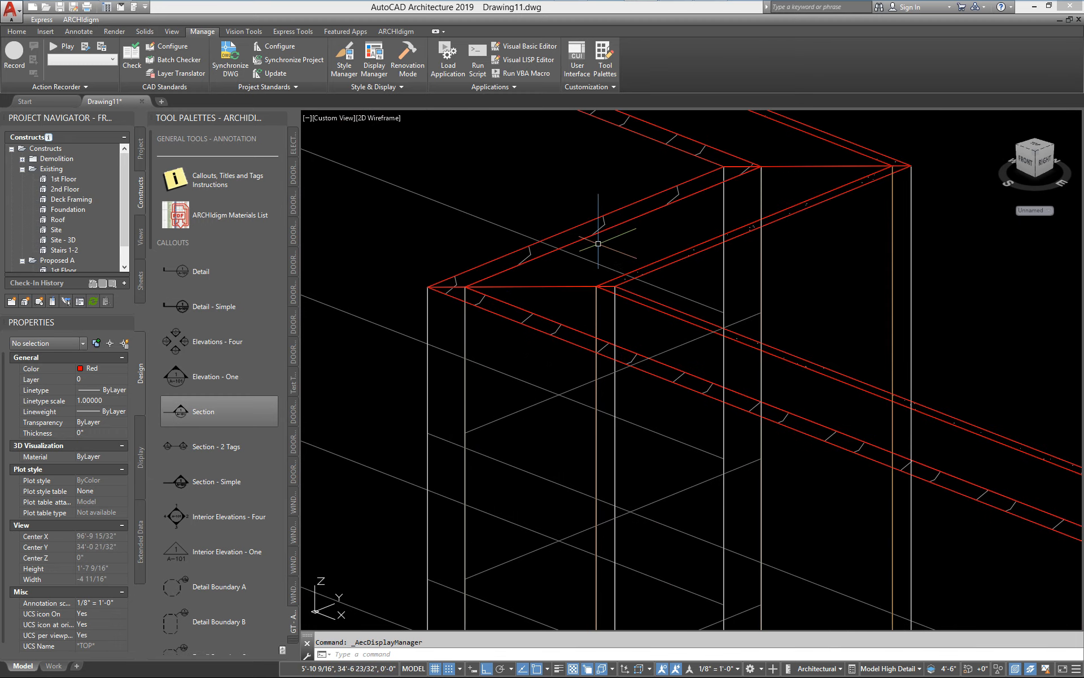
scroll(695, 230, "down", 3)
scroll(700, 242, "down", 3)
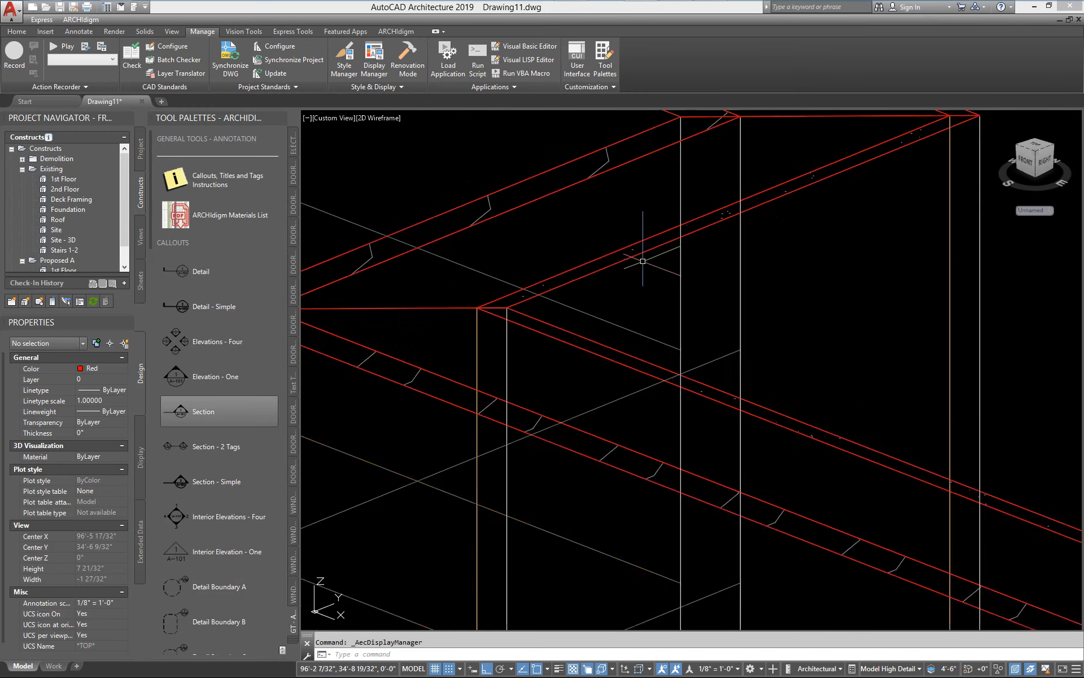
scroll(750, 367, "down", 6)
scroll(726, 392, "up", 3)
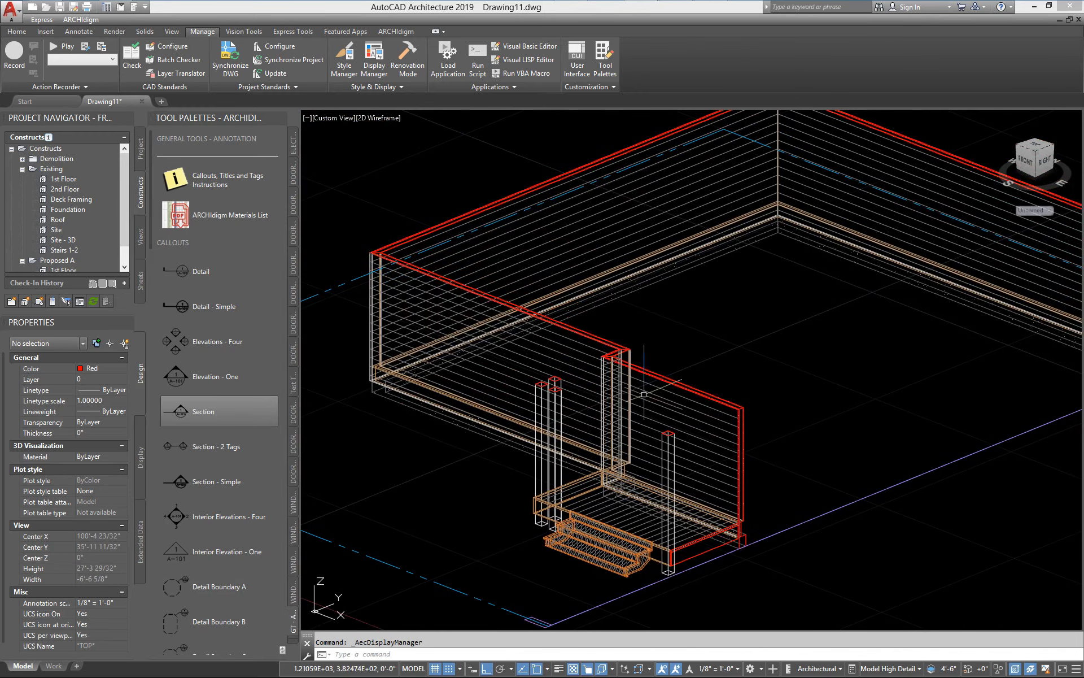
scroll(702, 461, "up", 8)
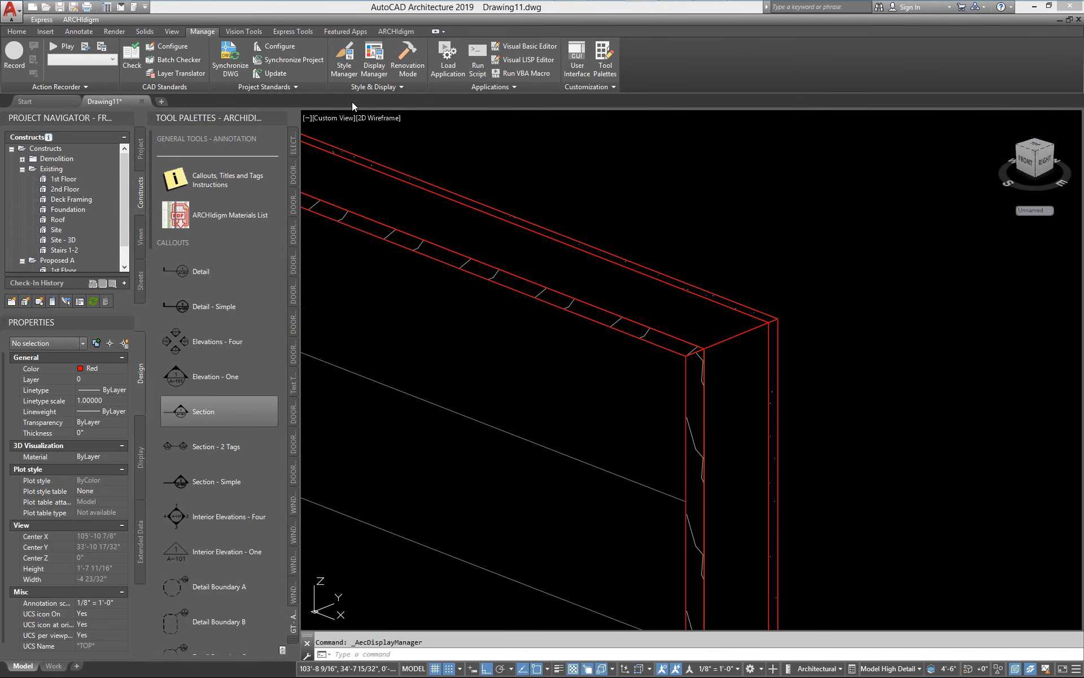
Step: Turn off Show Materials where Display Range Intersects AEC Objects in the Model High Detail set and accept the change
left_click(369, 69)
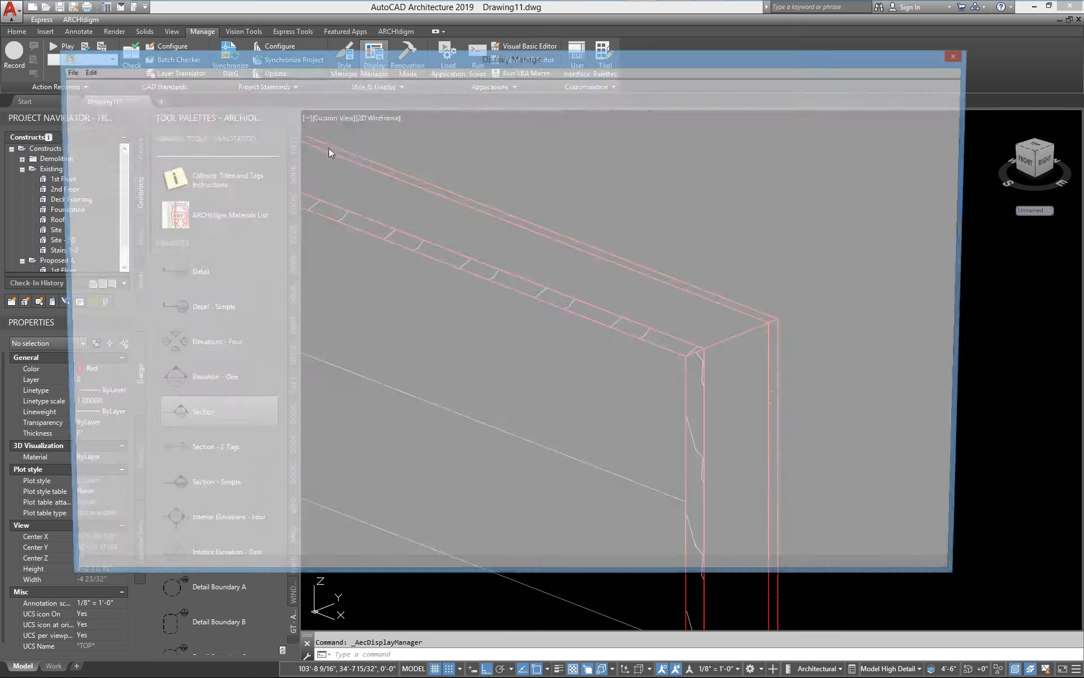
left_click(73, 120)
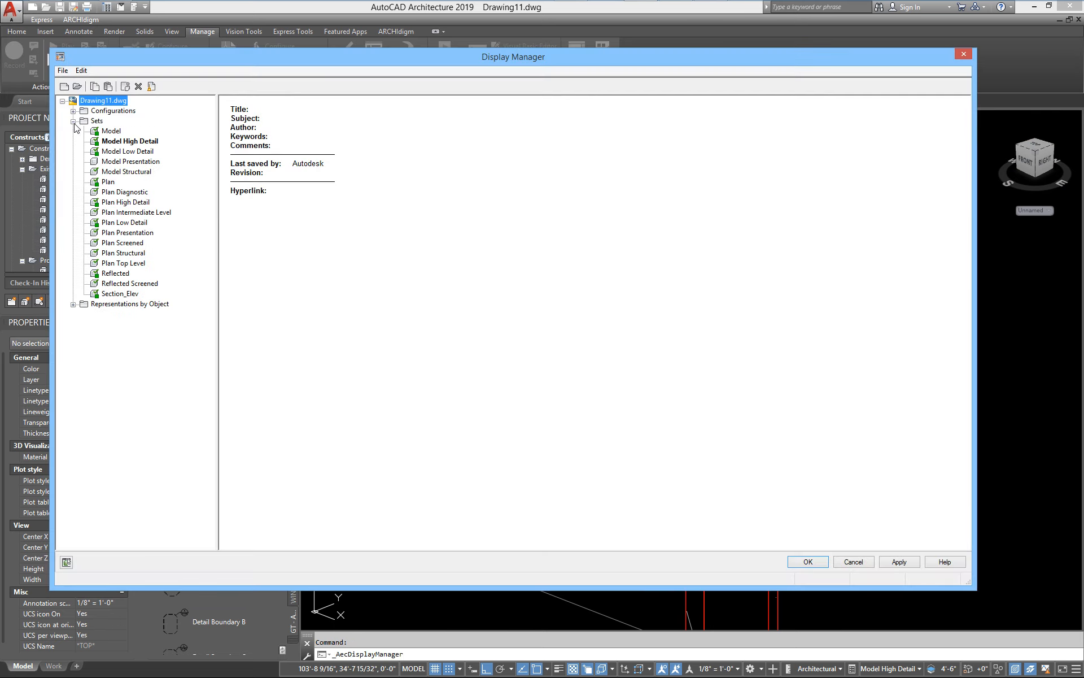
left_click(110, 141)
left_click(244, 505)
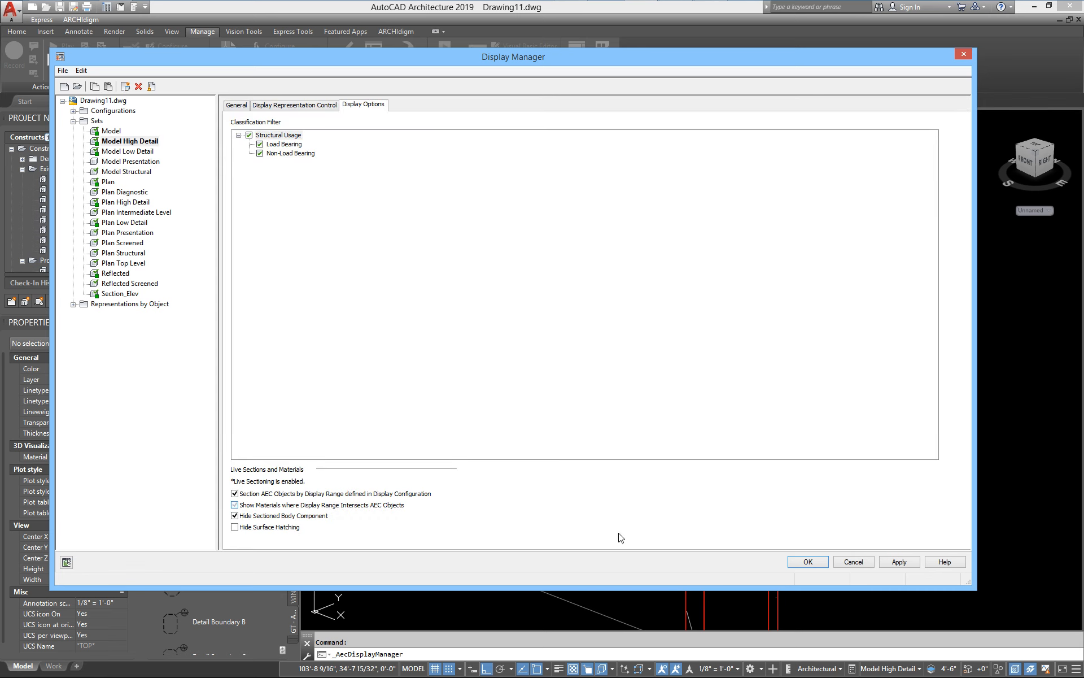
left_click(808, 561)
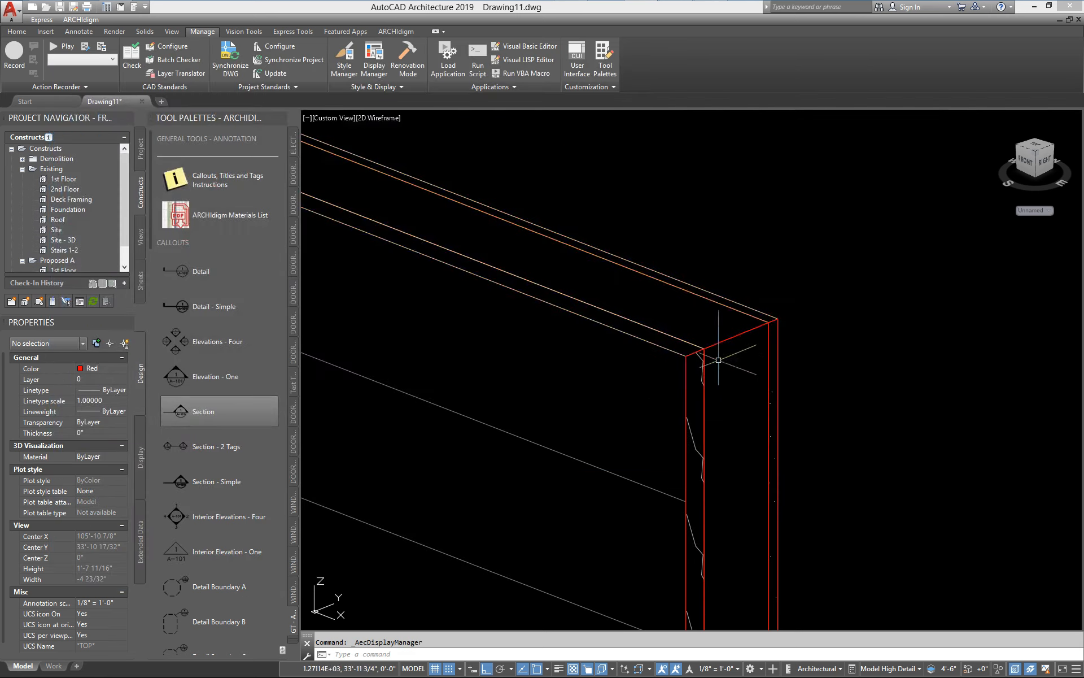
Step: Compare the horizontally cut wall tops with the vertical live section cut at the wall end
scroll(721, 358, "down", 2)
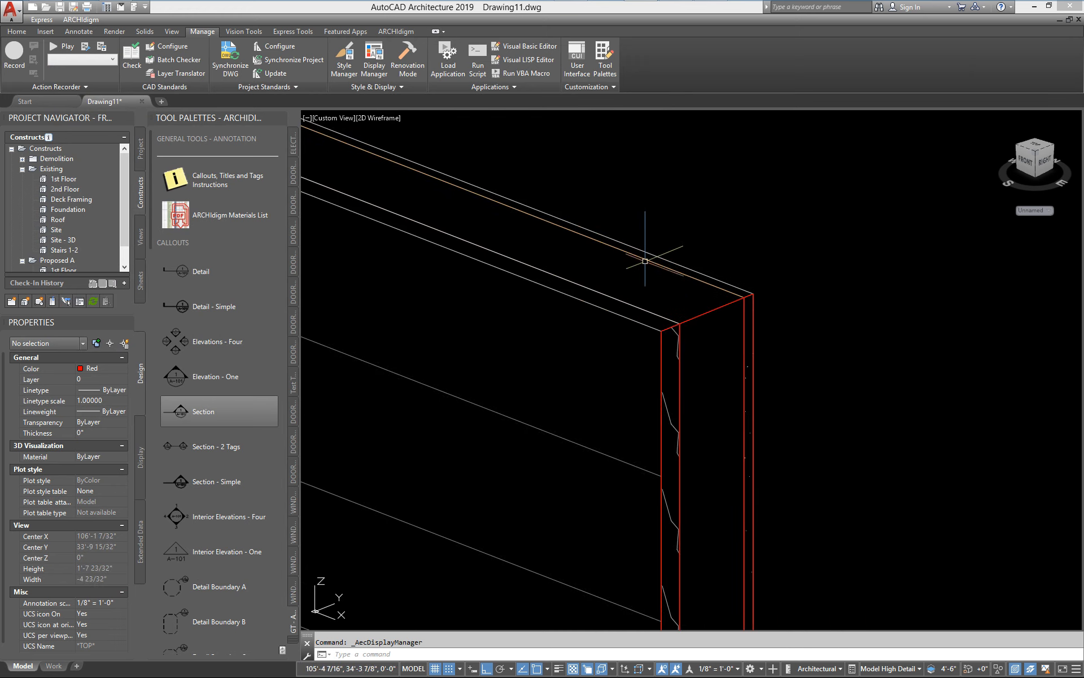
scroll(700, 266, "down", 1)
scroll(664, 291, "up", 4)
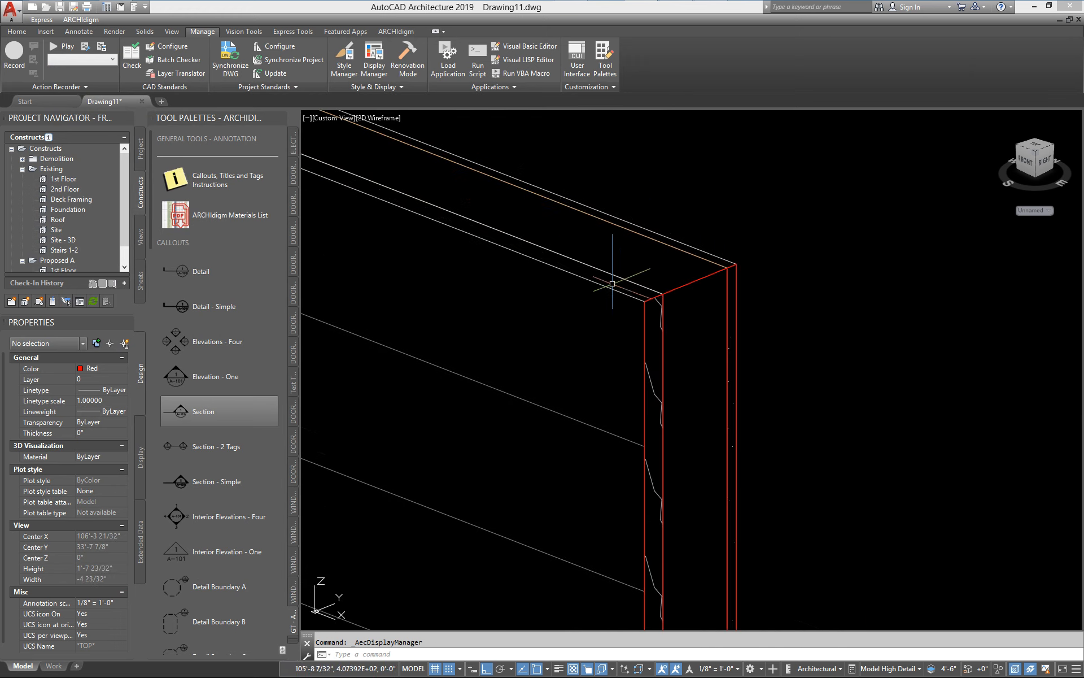
scroll(661, 305, "down", 2)
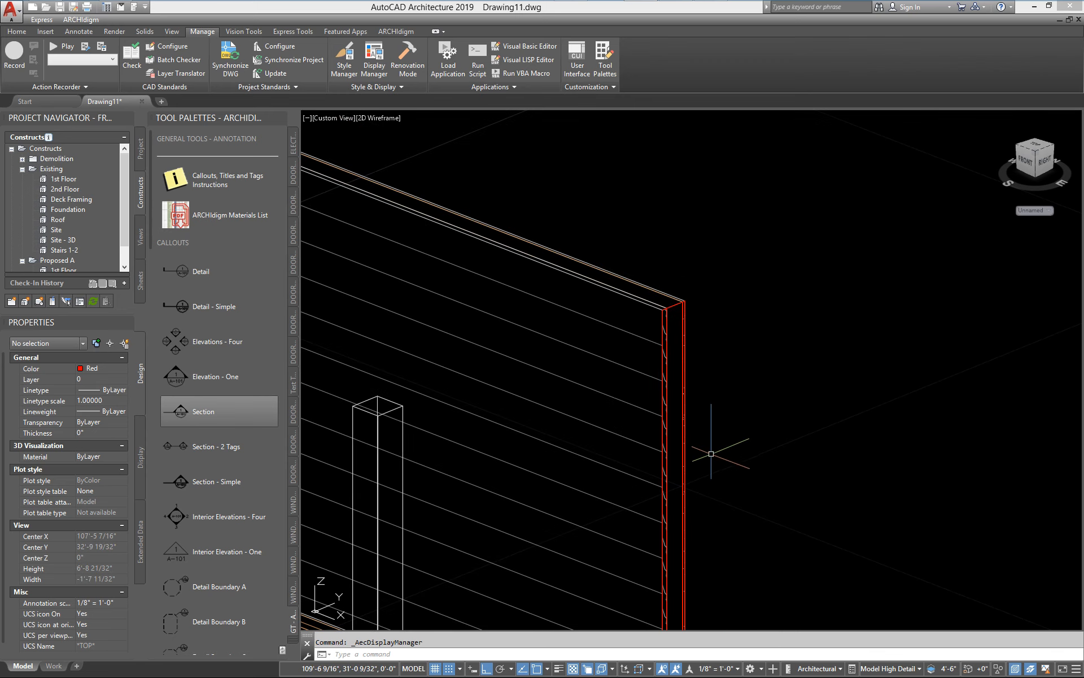
scroll(683, 357, "down", 2)
scroll(661, 237, "down", 1)
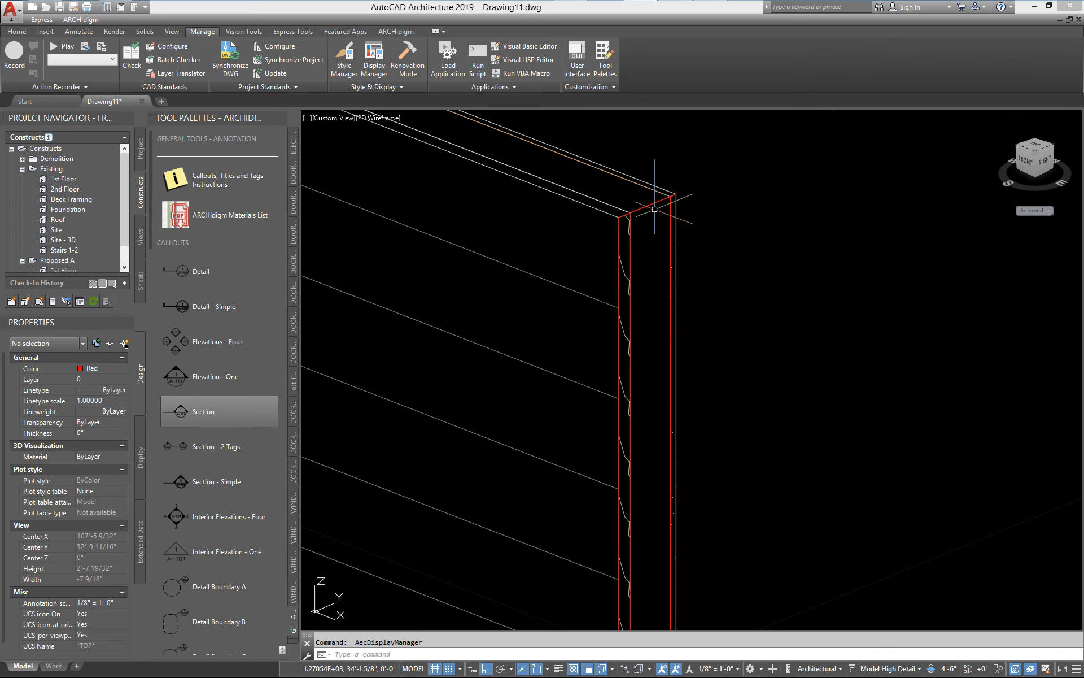
scroll(675, 237, "down", 1)
scroll(679, 249, "down", 3)
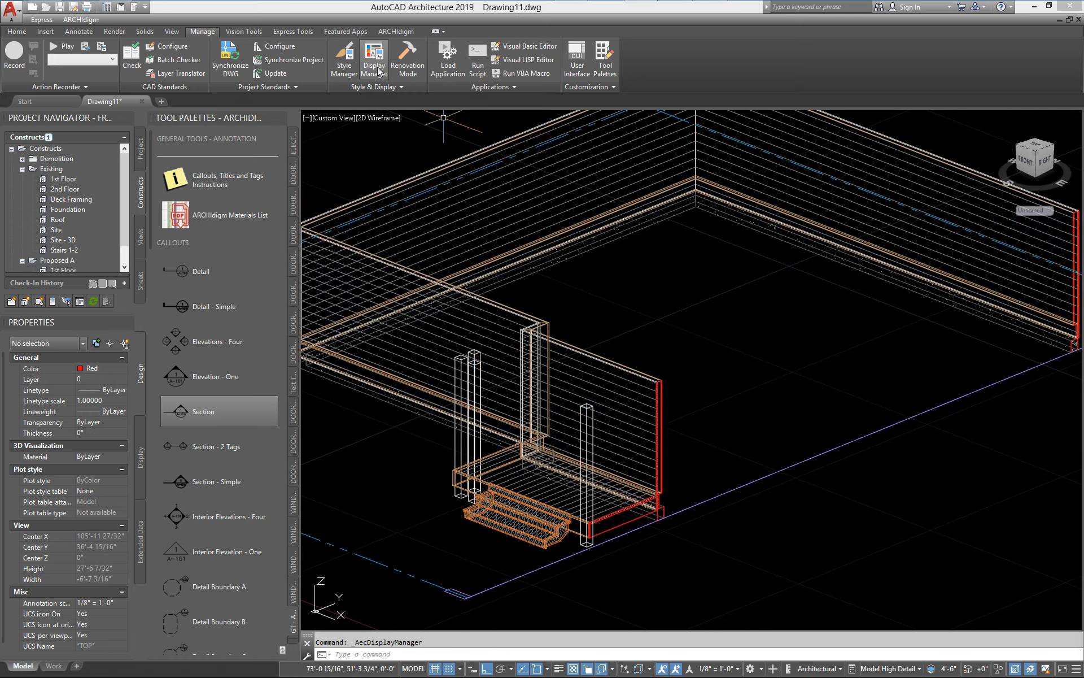
Step: Turn Show Materials where Display Range Intersects AEC Objects back on in the Model High Detail set and accept the change
left_click(374, 59)
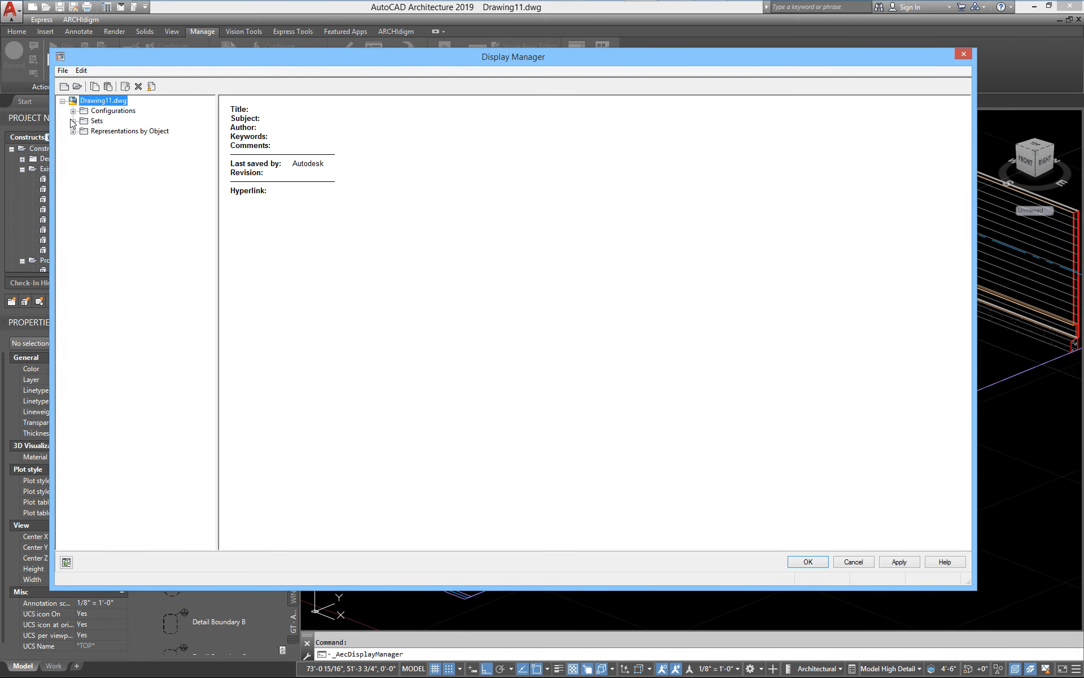
left_click(73, 121)
left_click(133, 142)
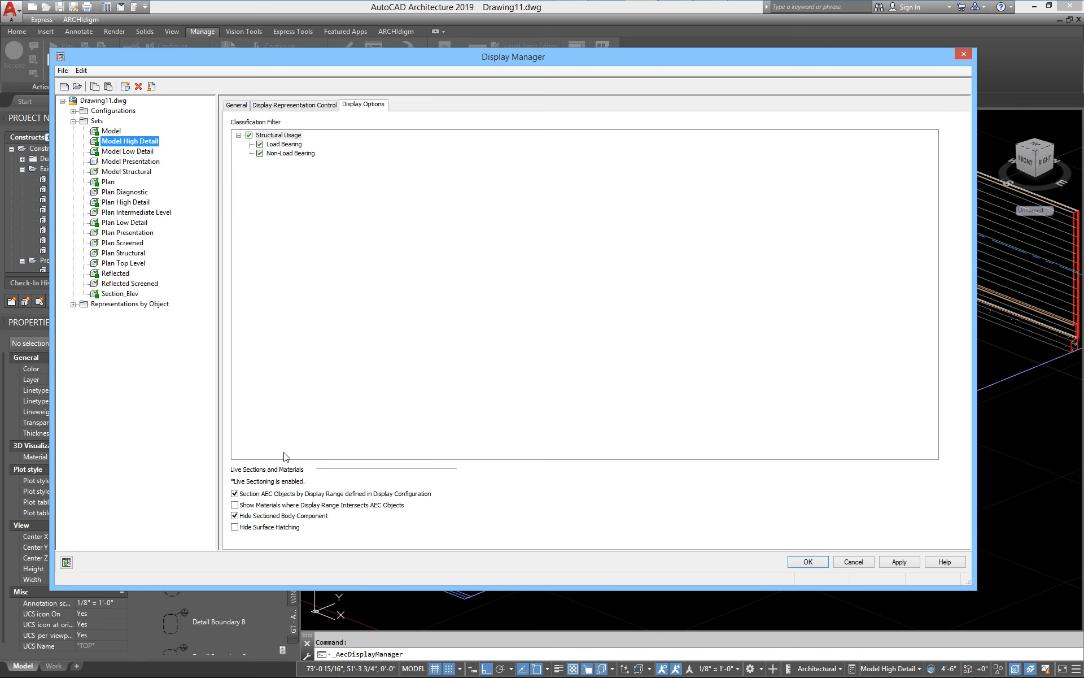
left_click(235, 504)
left_click(808, 562)
Step: Switch to the plan view and disable the live section on the house's building section line
scroll(687, 508, "down", 5)
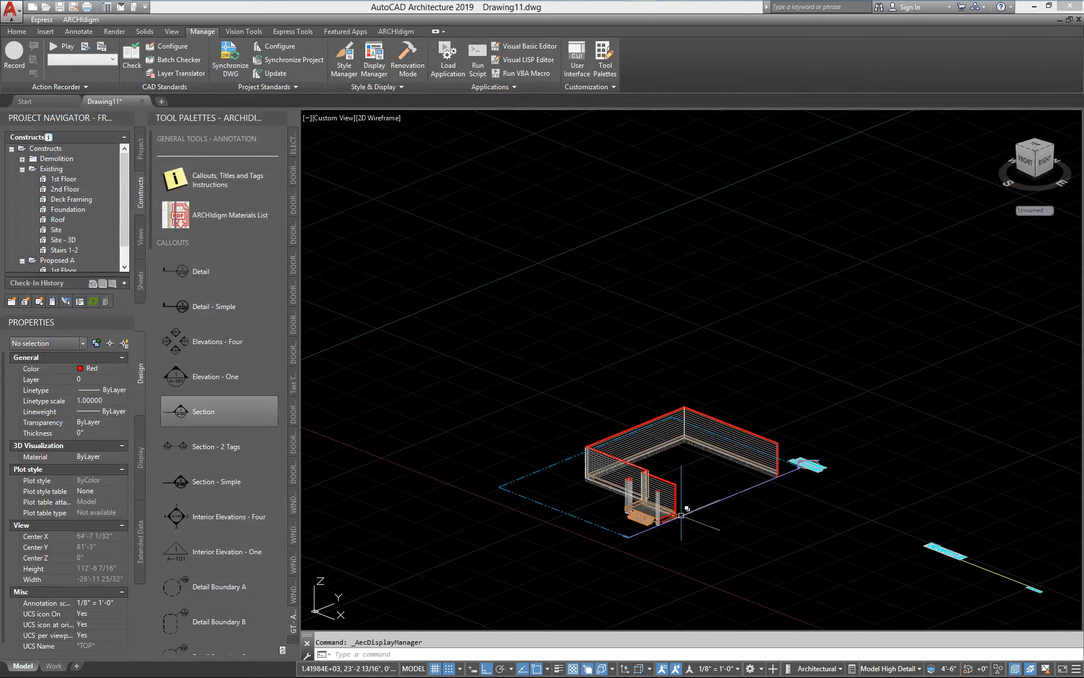
middle_click_drag(681, 514, 613, 491)
type("p")
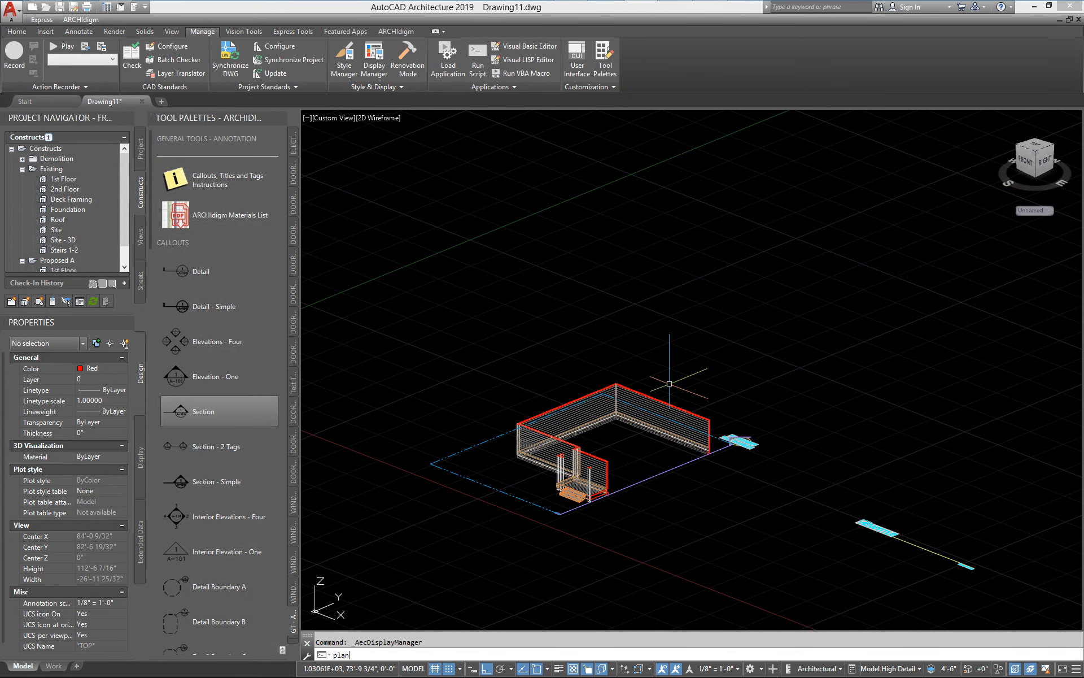
type("lan")
key("Return")
key("Return")
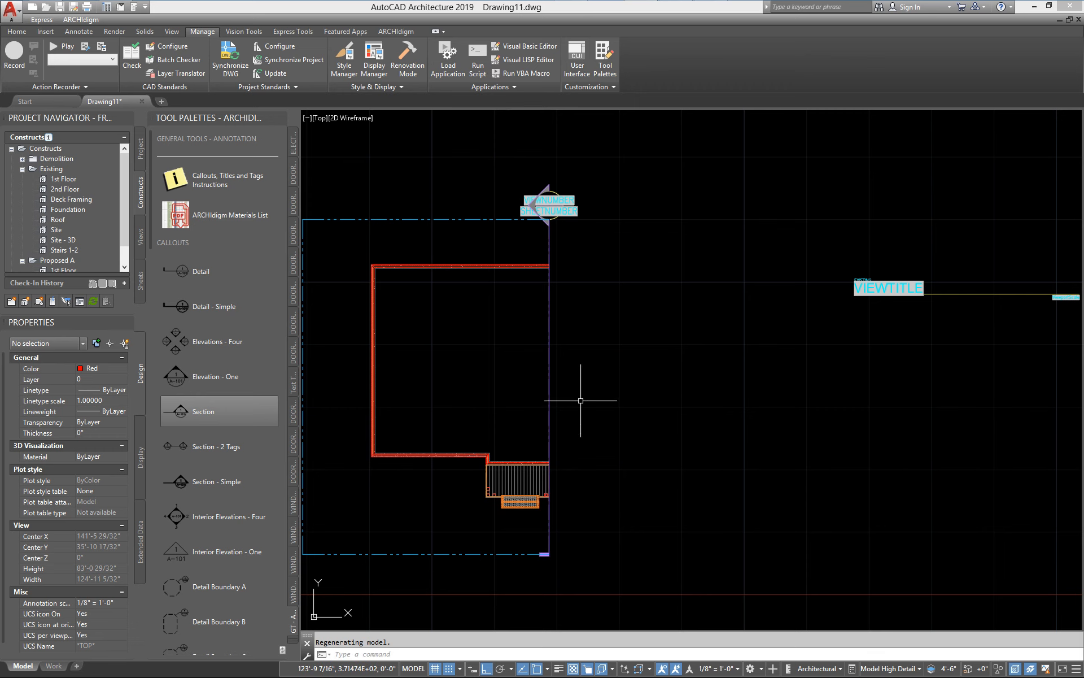
left_click(555, 235)
right_click(551, 240)
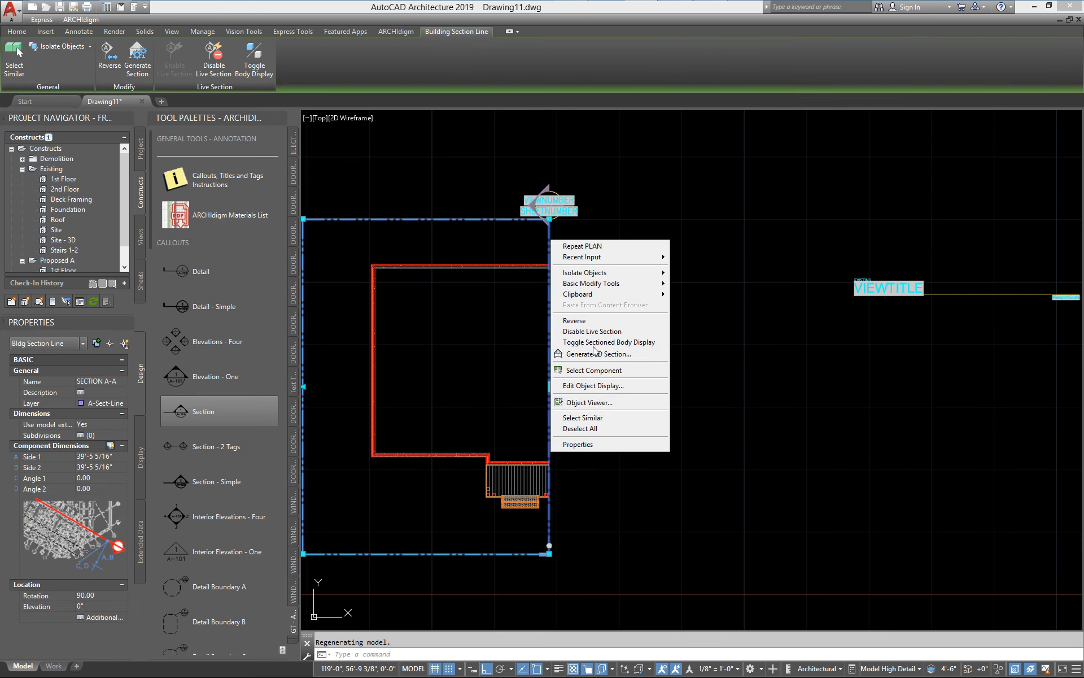
left_click(592, 331)
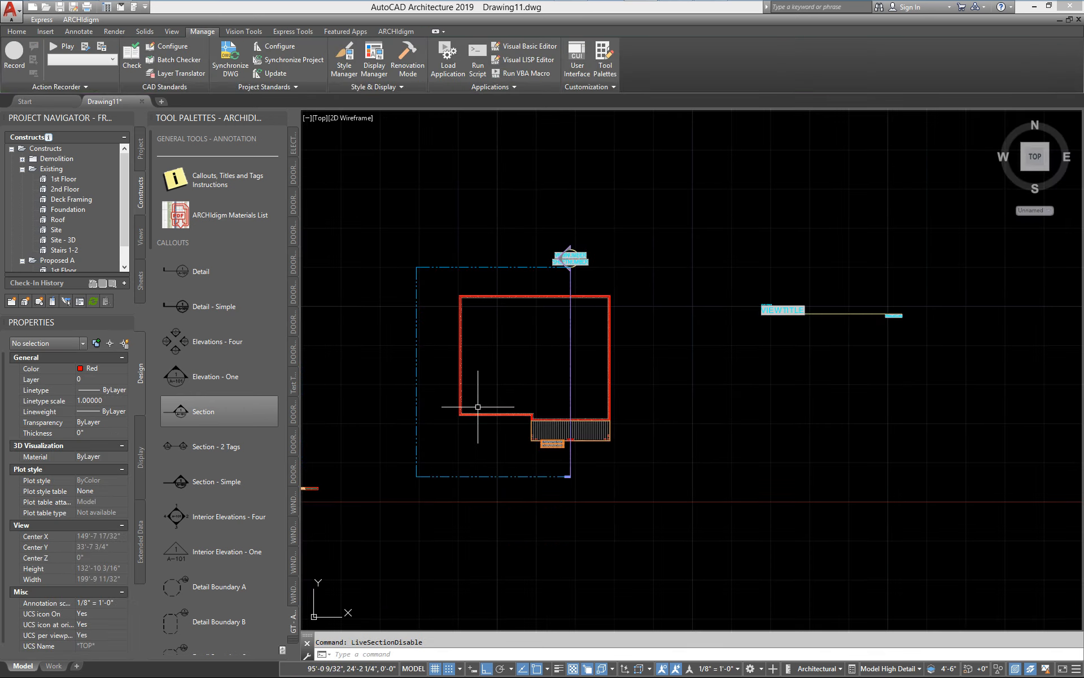
Step: Set the drawing's current display configuration to High Detail
middle_click_drag(478, 406, 771, 389)
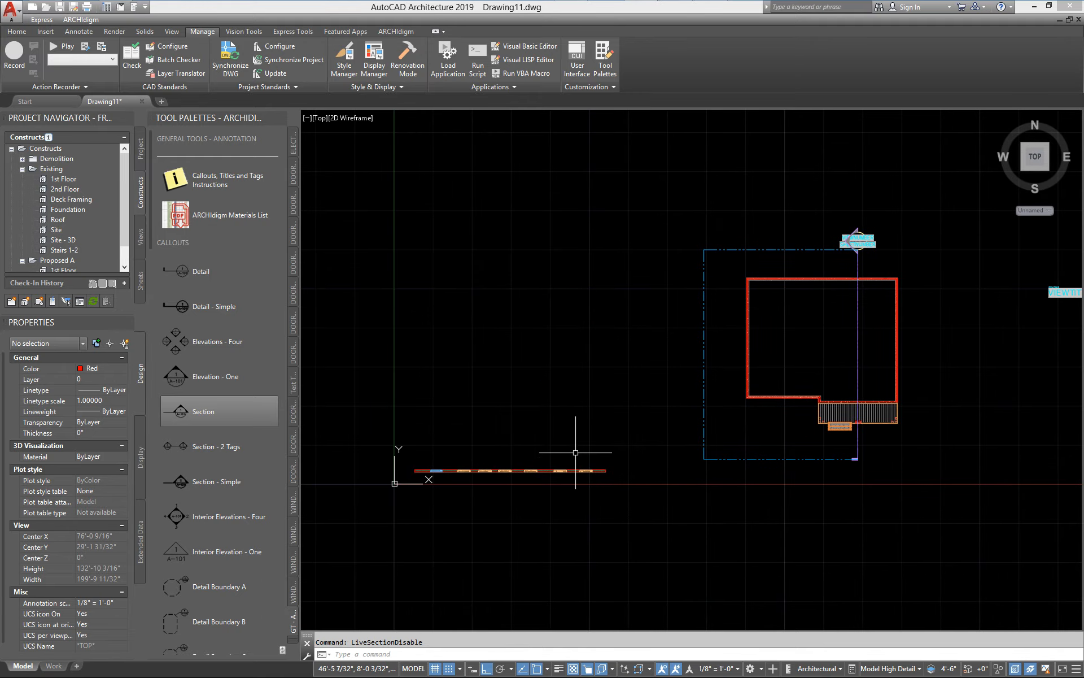
scroll(575, 452, "up", 2)
middle_click_drag(574, 451, 616, 468)
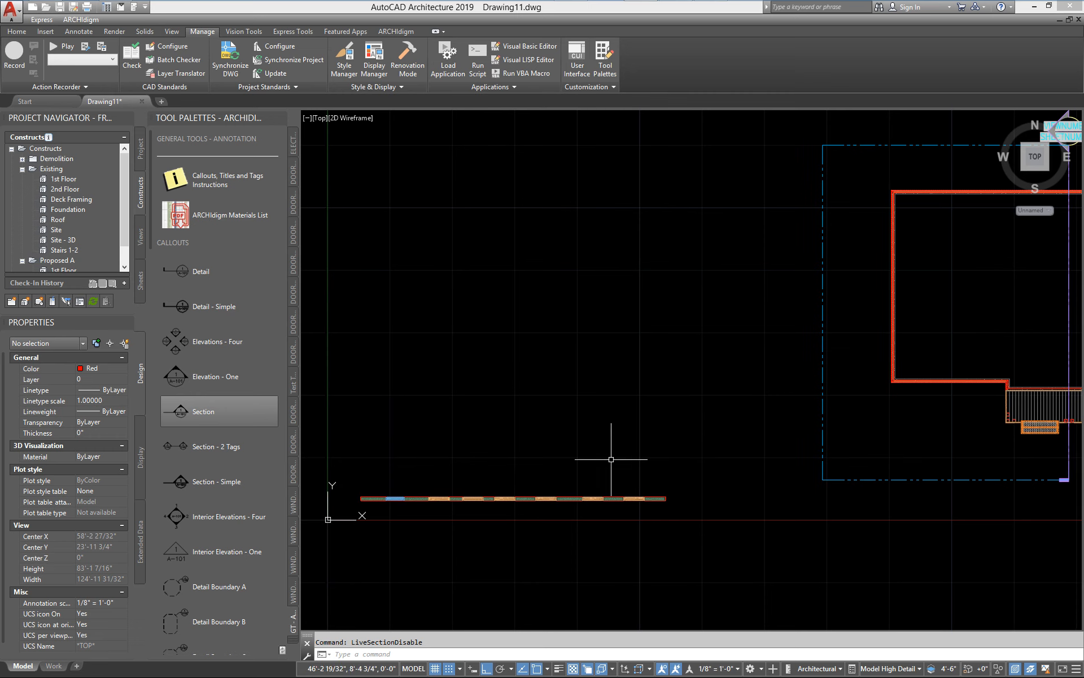
left_click(904, 669)
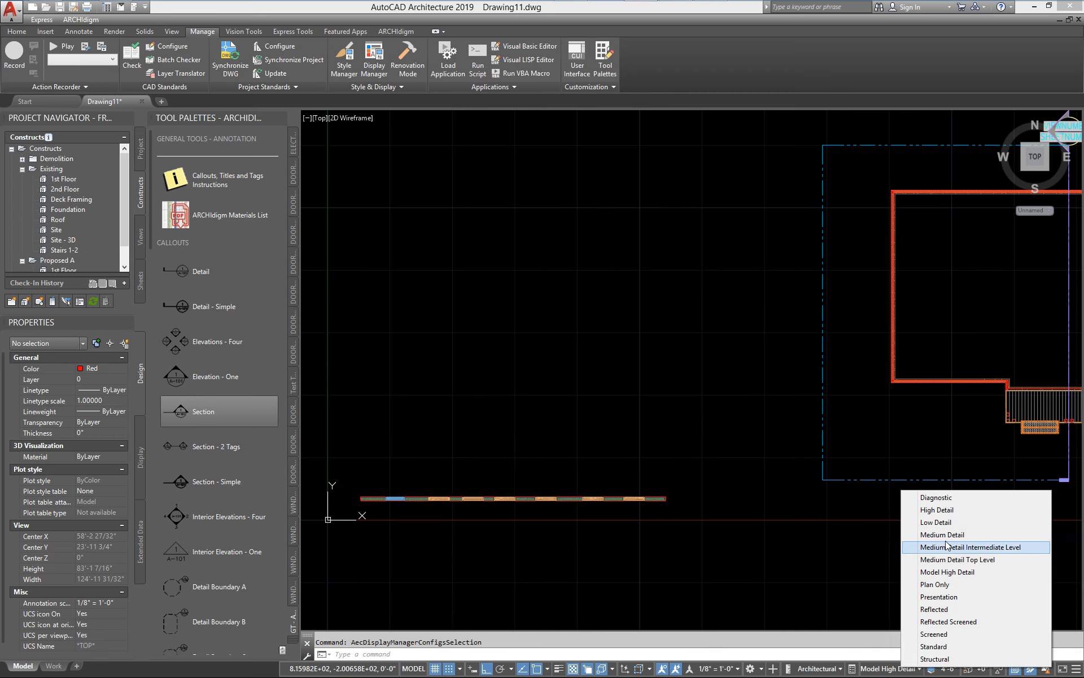
left_click(942, 509)
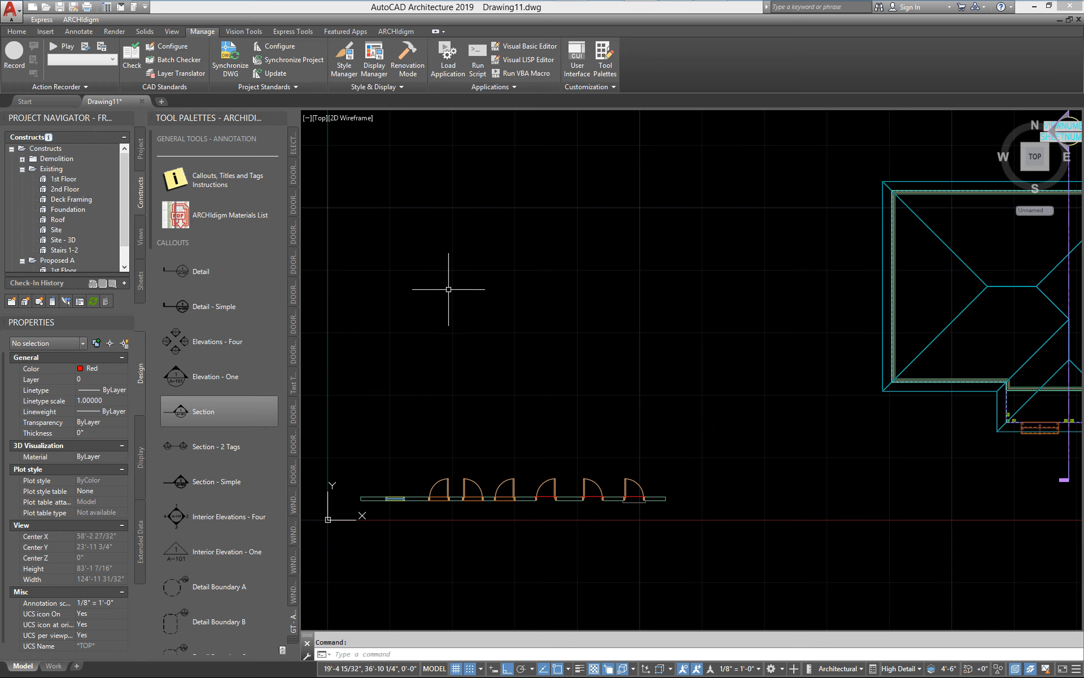
Step: Review the extended data and display properties of the last door in the long wall near the origin
left_click(633, 493)
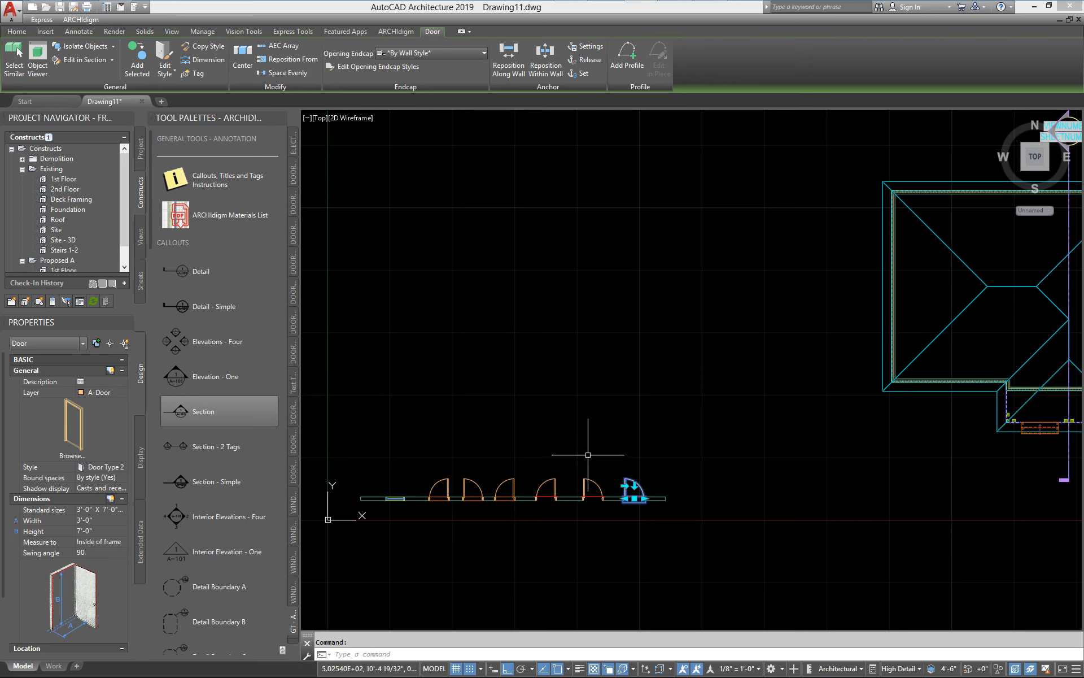
left_click(143, 560)
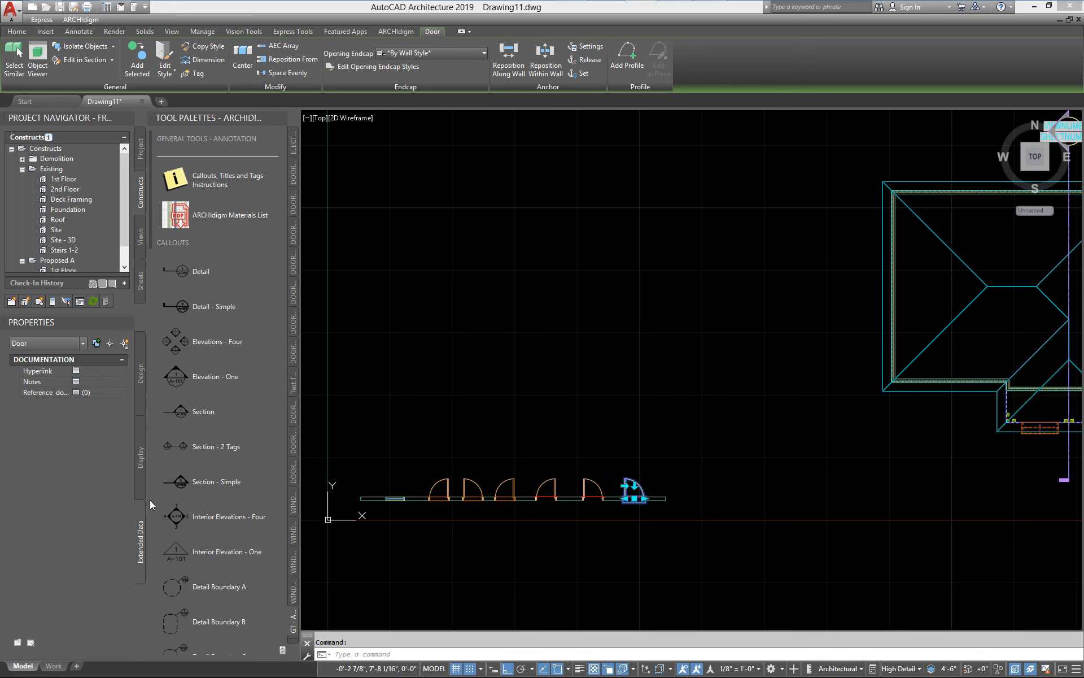
left_click(141, 463)
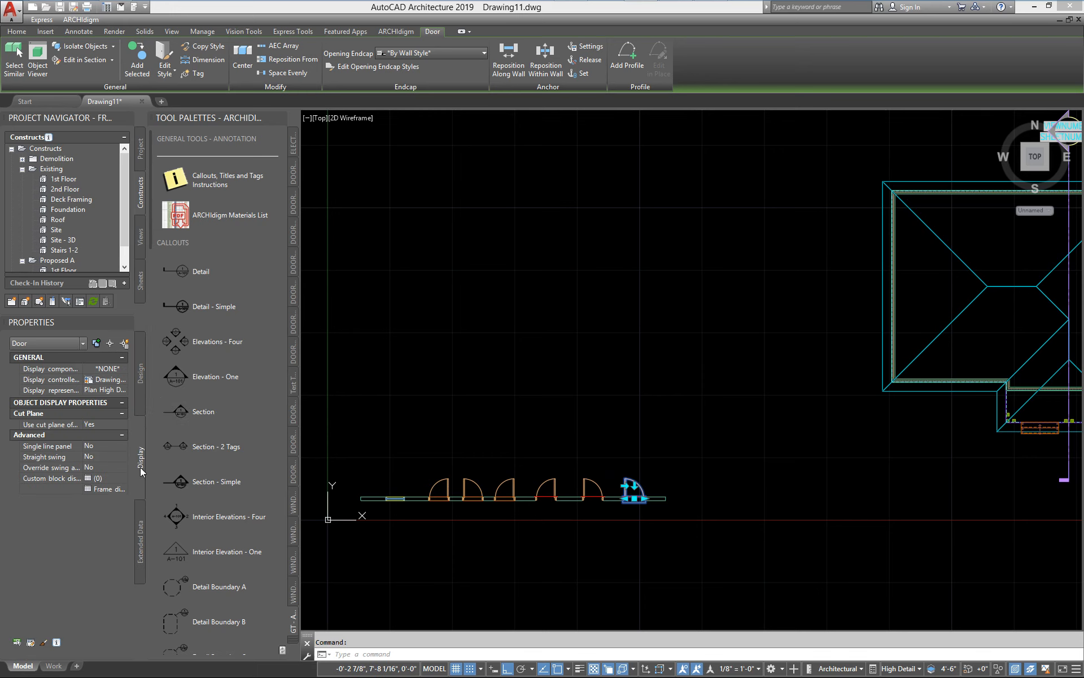
left_click(141, 373)
key("Escape")
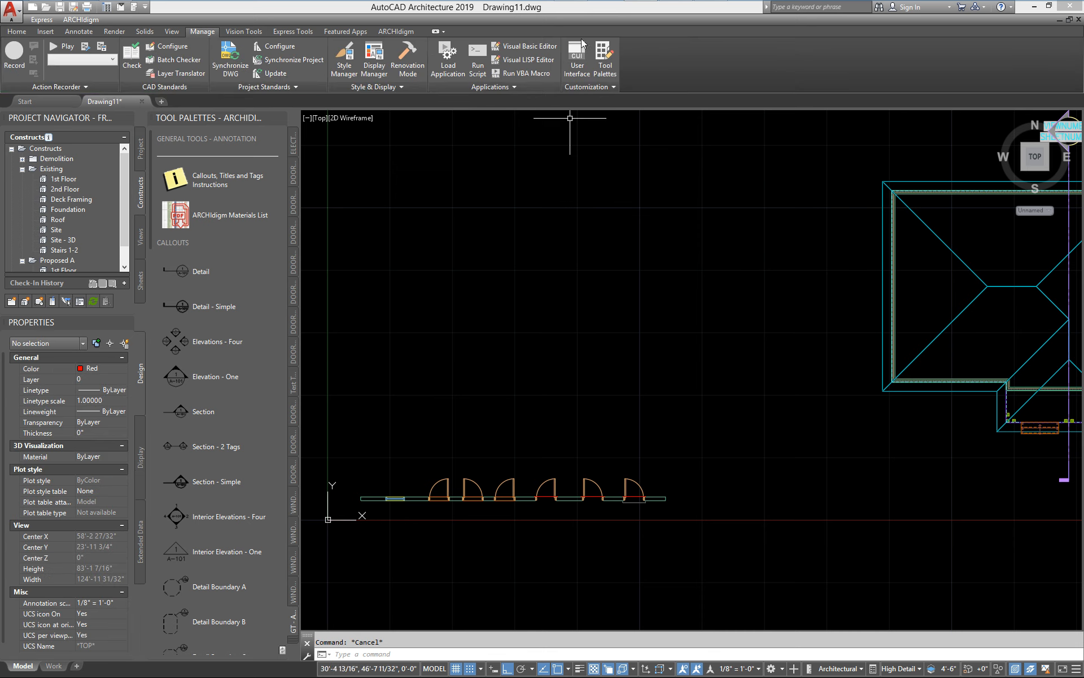
Step: Switch to the Content Browser and open the commercial doors of the Doors 25.1 eParts catalog
left_click(707, 18)
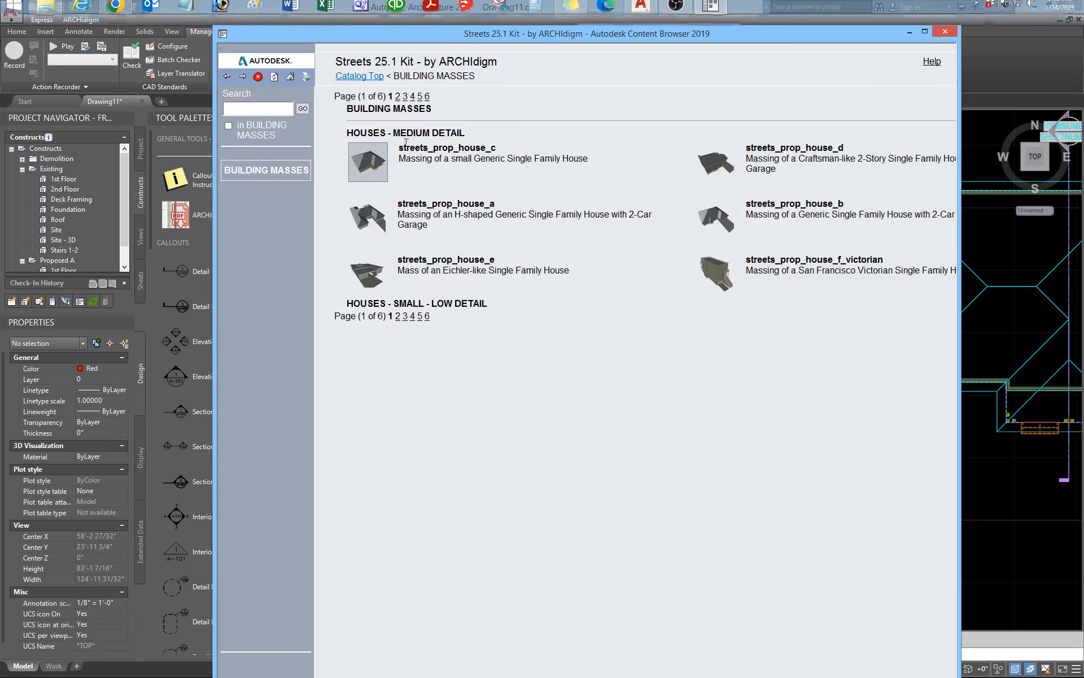
left_click(290, 78)
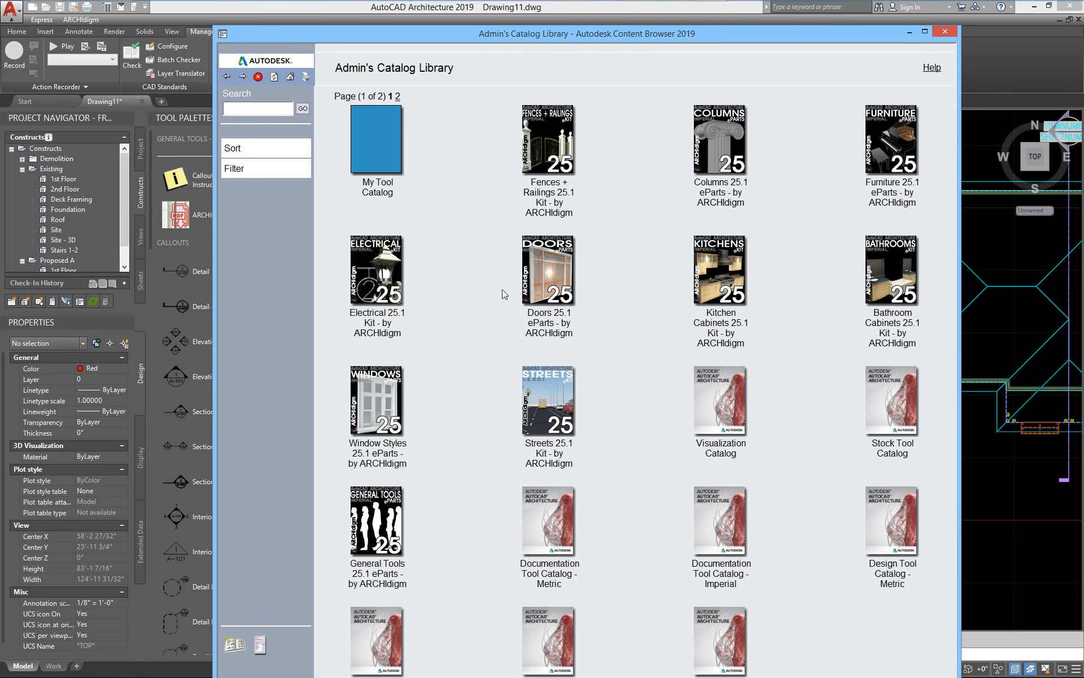
left_click(545, 264)
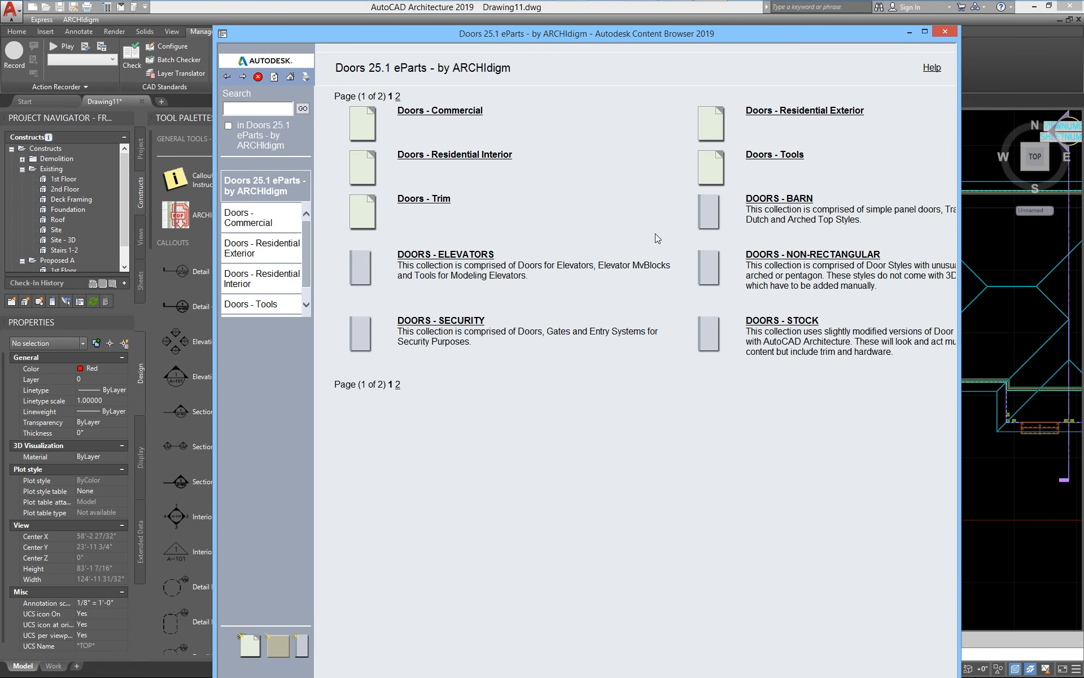
left_click(457, 111)
right_click(373, 115)
left_click(461, 101)
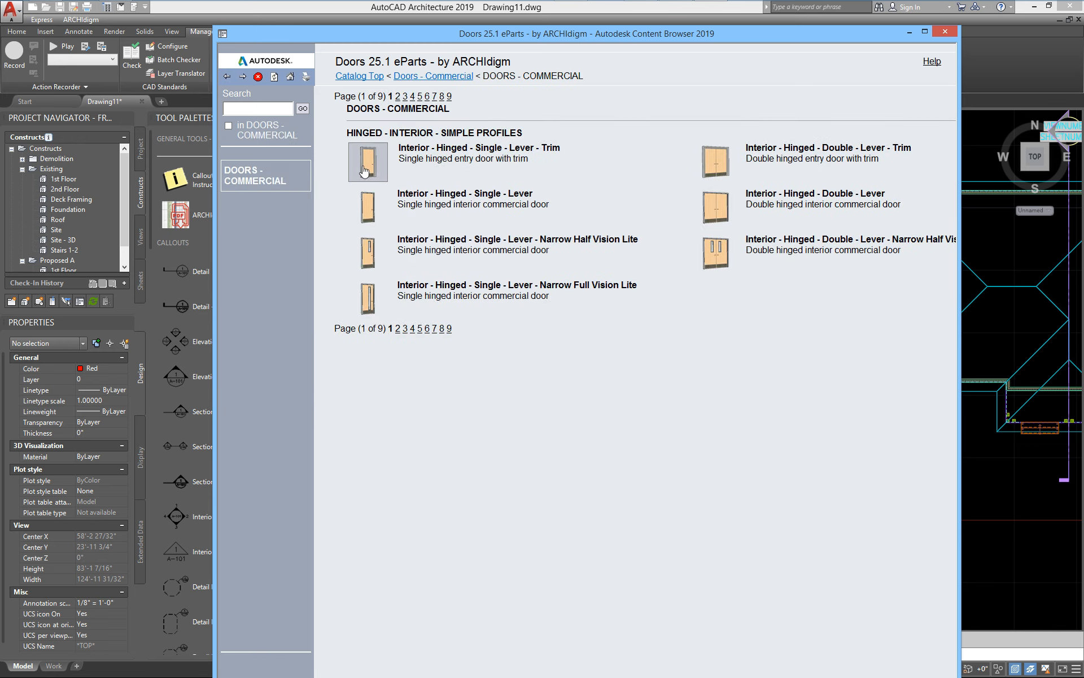
Step: Place a freestanding Interior - Hinged - Single - Lever - Trim door in the empty area above the wall with doors
left_click(392, 166)
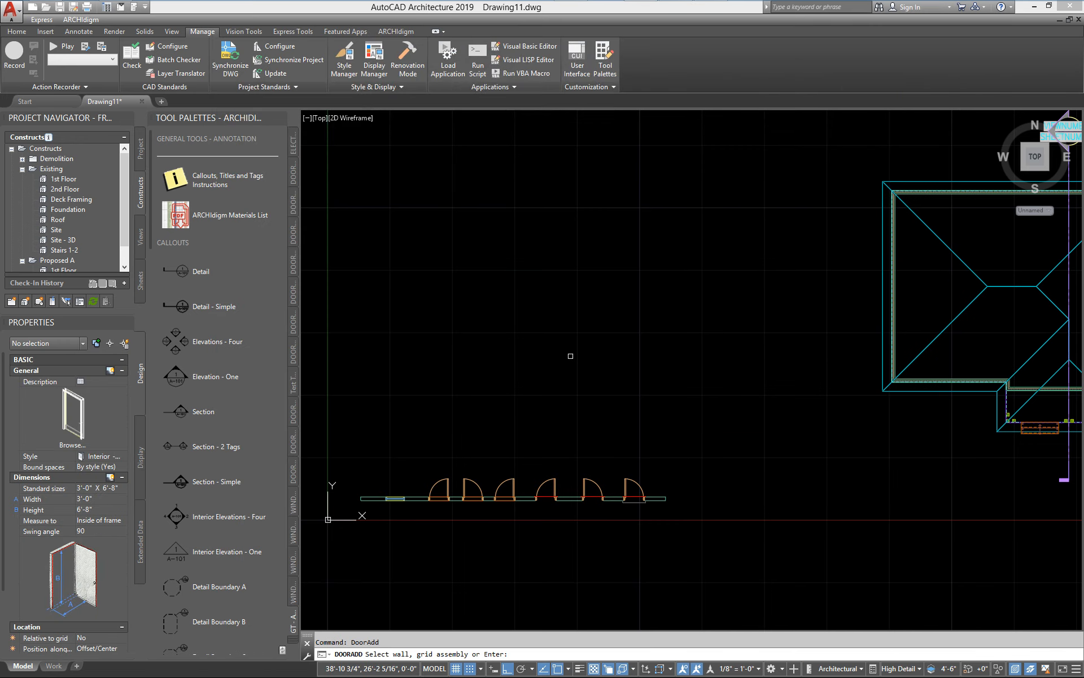
scroll(564, 355, "up", 3)
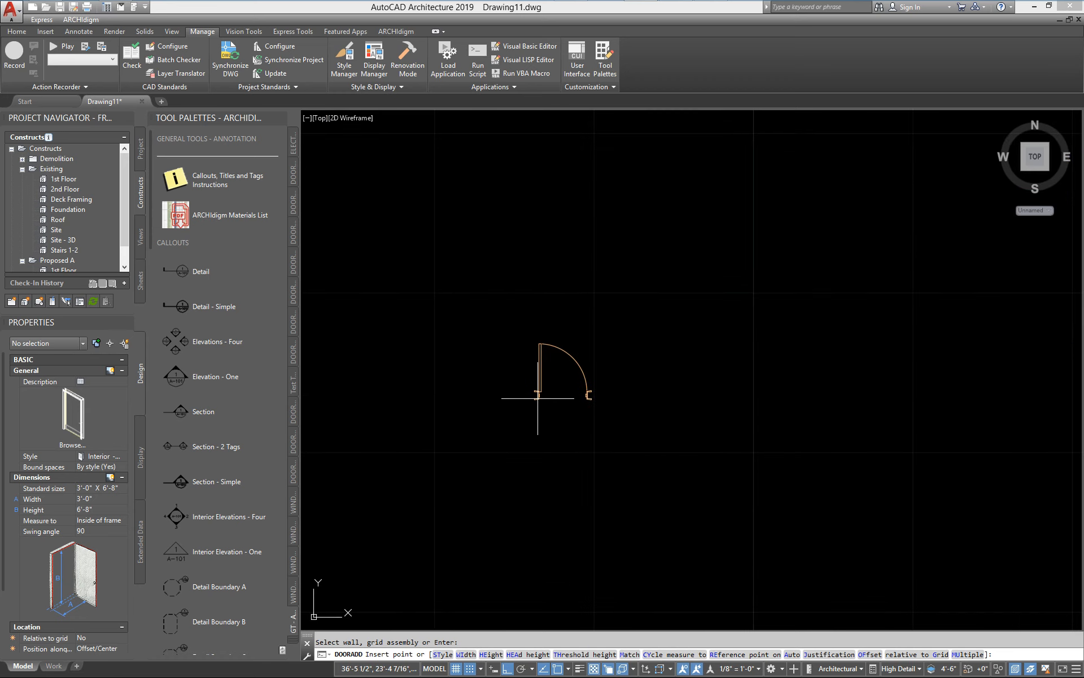
left_click(536, 395)
key("Return")
key("Escape")
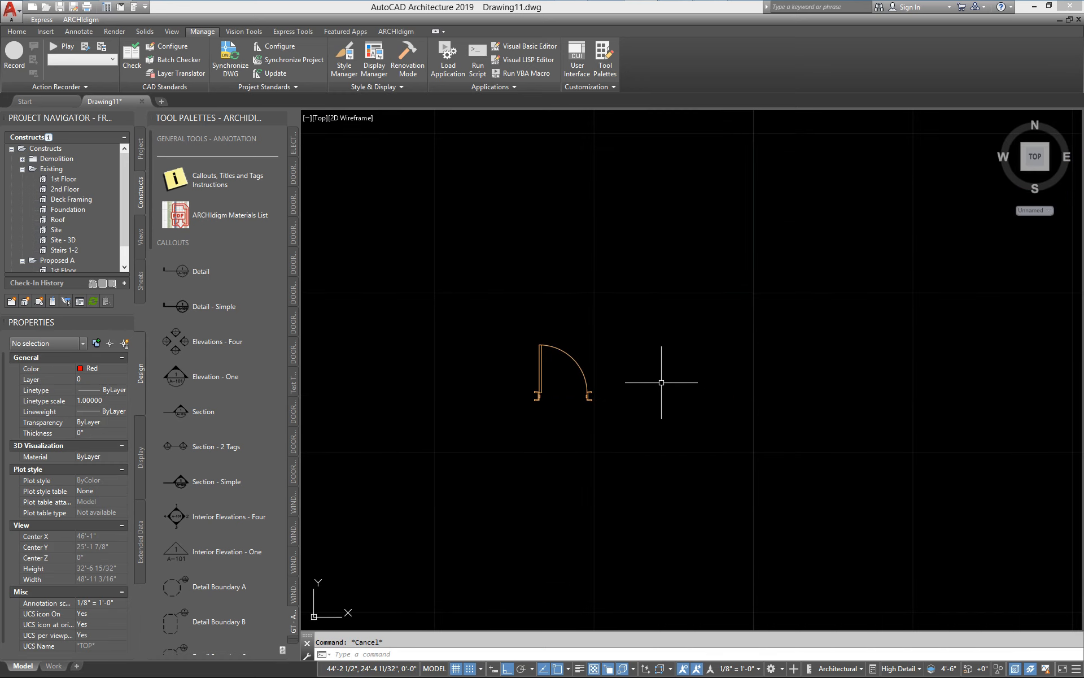
Step: Review the classifications and style property sets in the new freestanding door's extended data
left_click(579, 364)
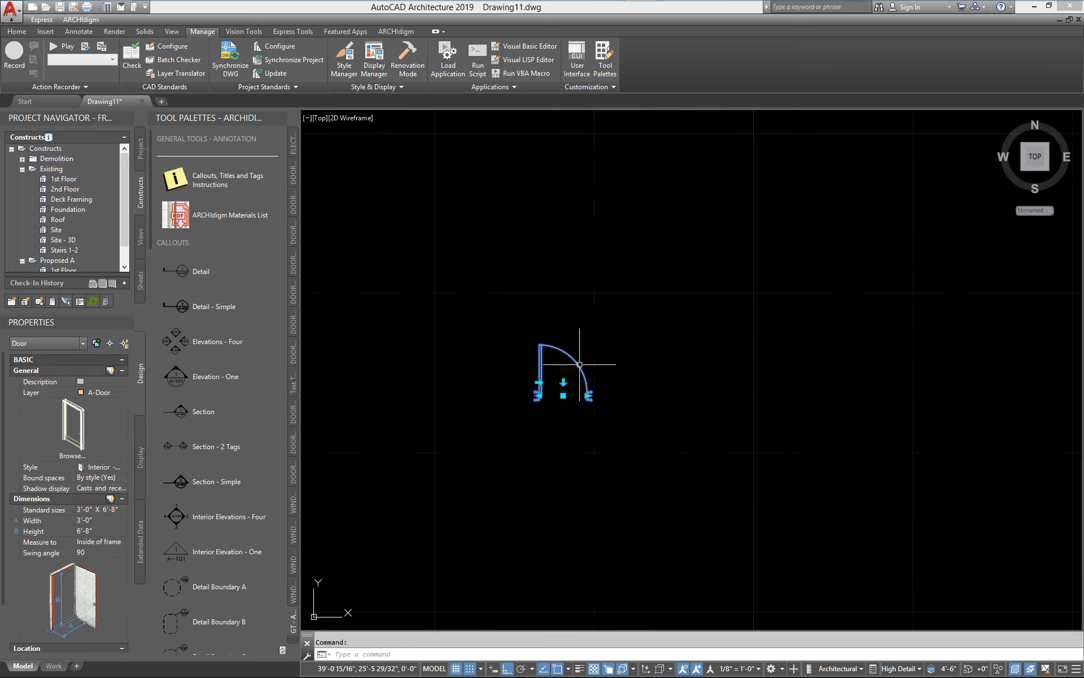
left_click(142, 552)
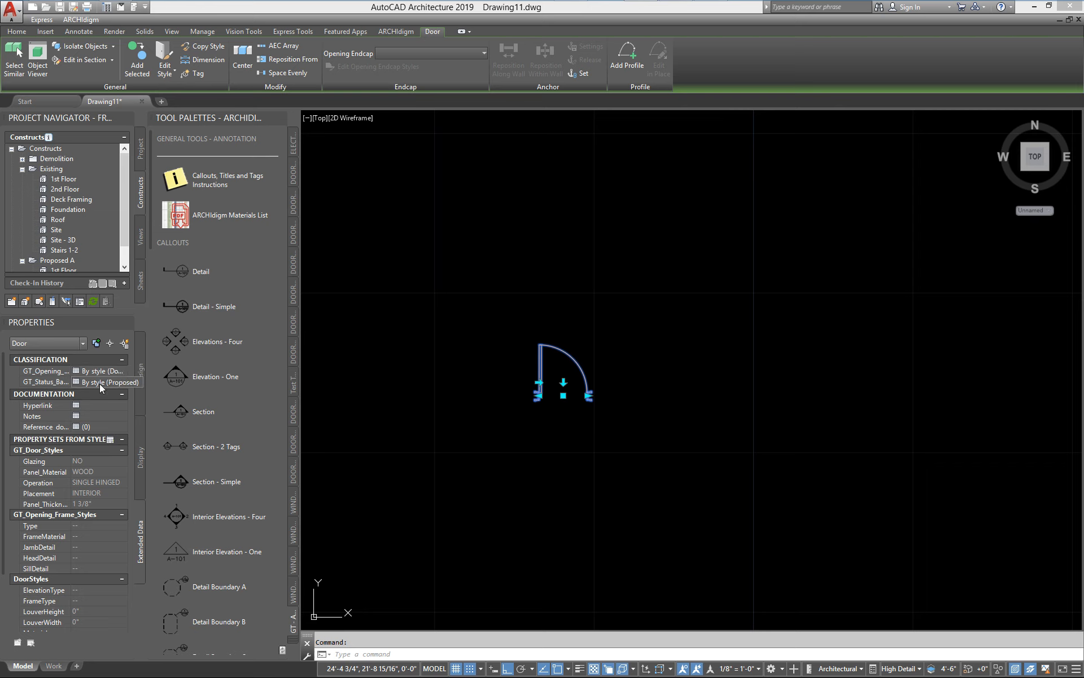
left_click(215, 376)
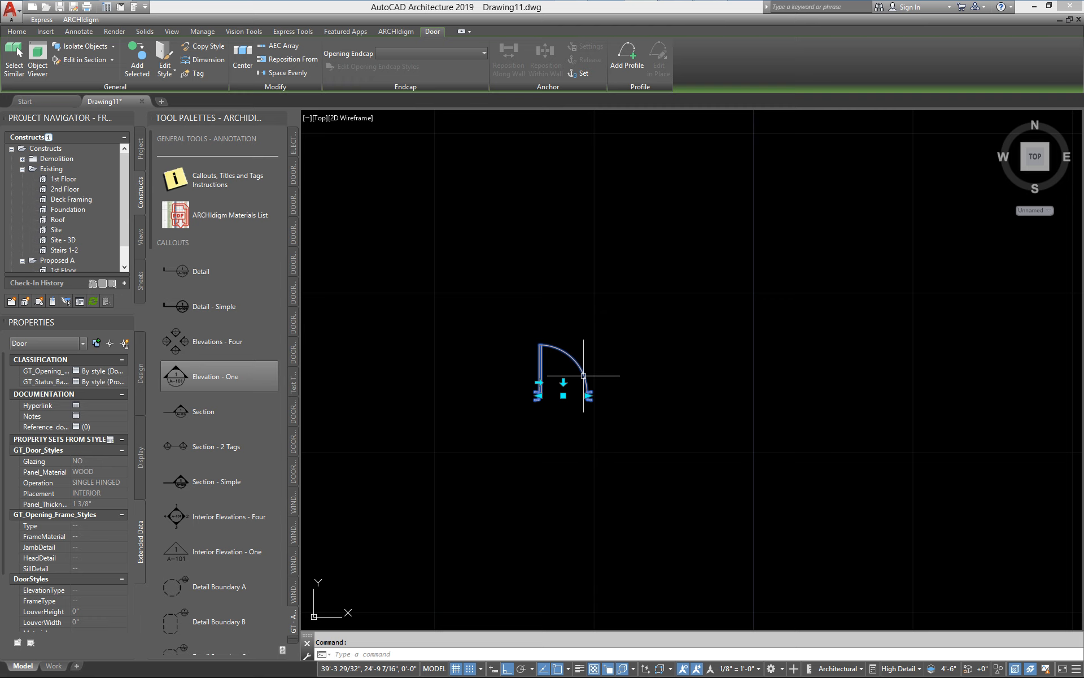
Step: Copy the freestanding door twice to form a row of three doors
type("co")
key("Return")
left_click(605, 460)
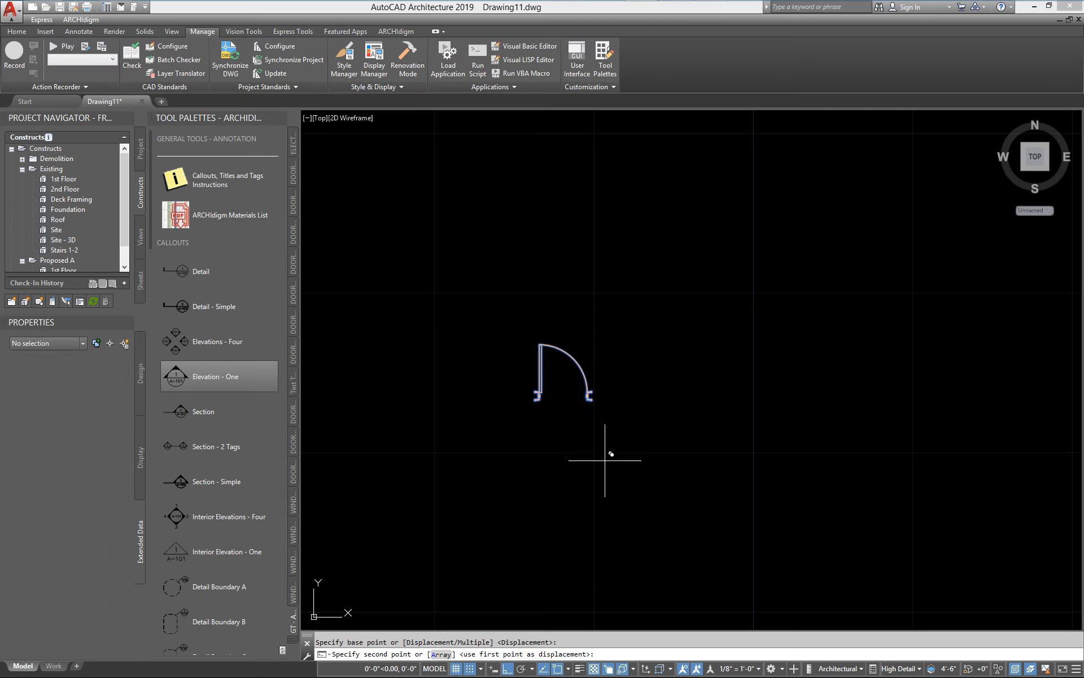
left_click(752, 442)
key("Return")
left_click(732, 382)
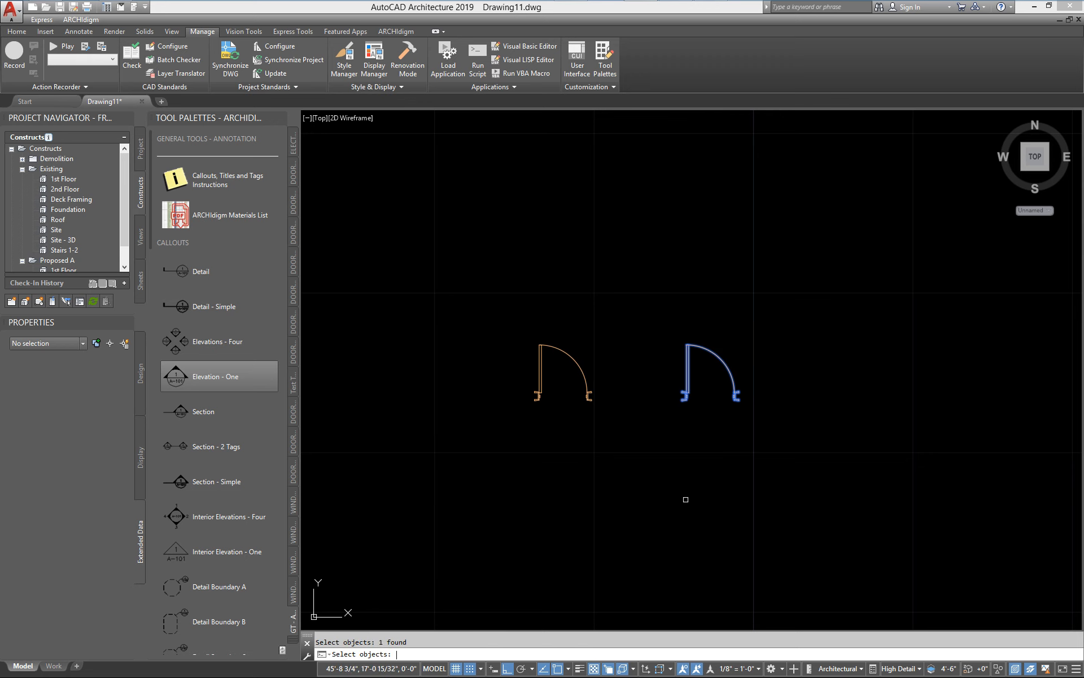
key("Return")
left_click(683, 498)
left_click(799, 485)
key("Return")
Step: Set the middle door's GT_Status_Basic classification to Proposed - New
left_click(734, 389)
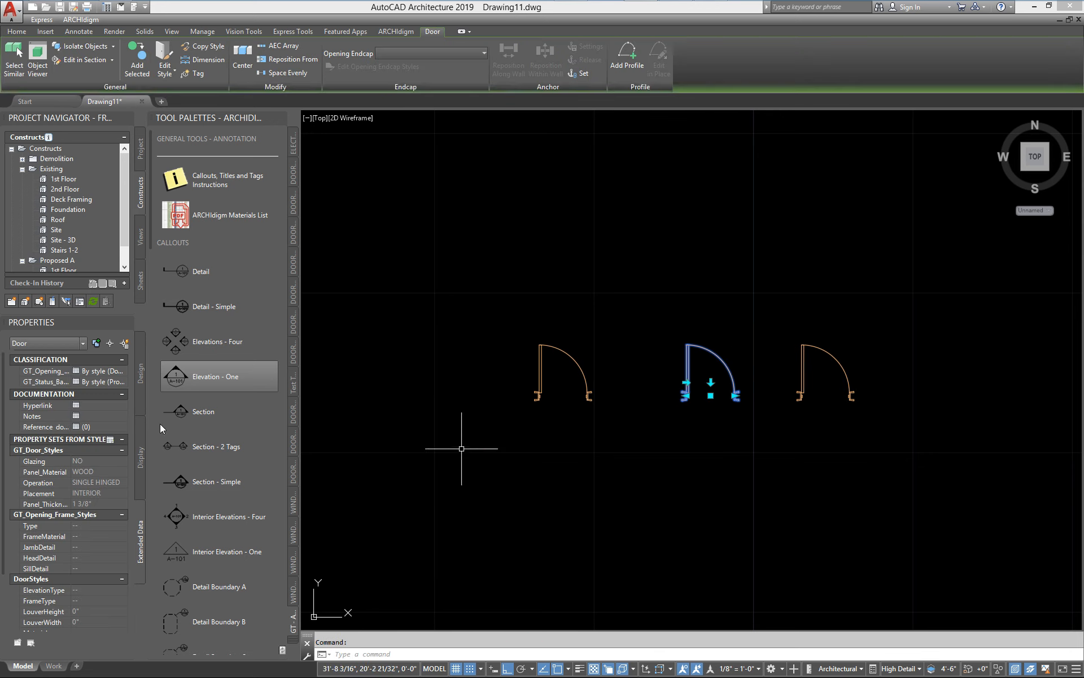
left_click(103, 381)
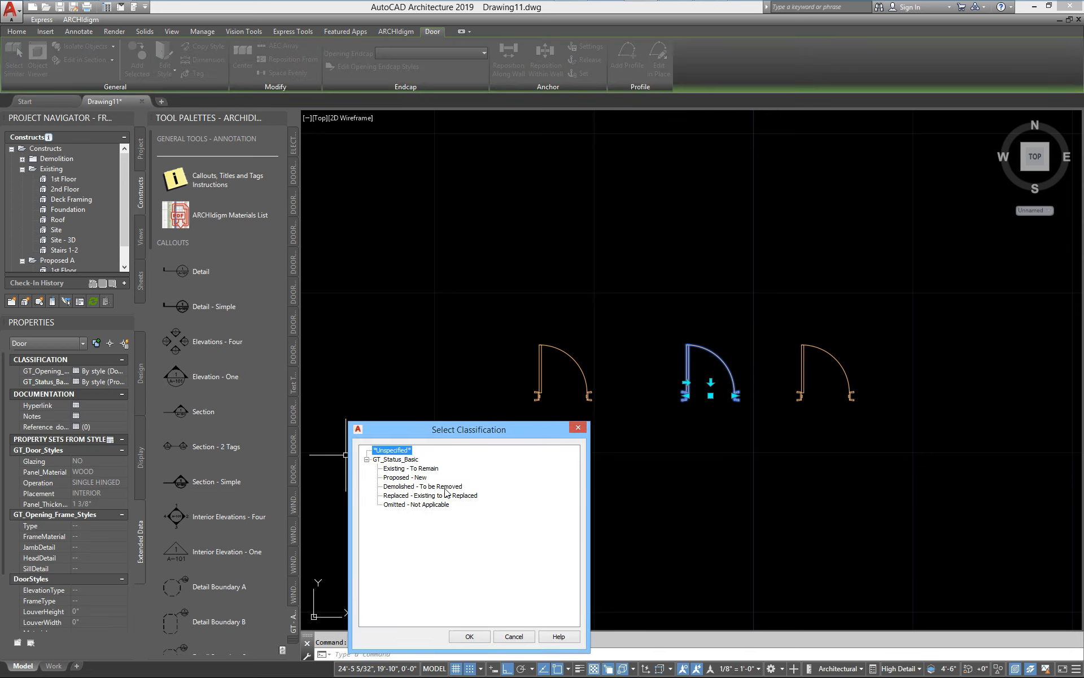
left_click(415, 477)
left_click(466, 636)
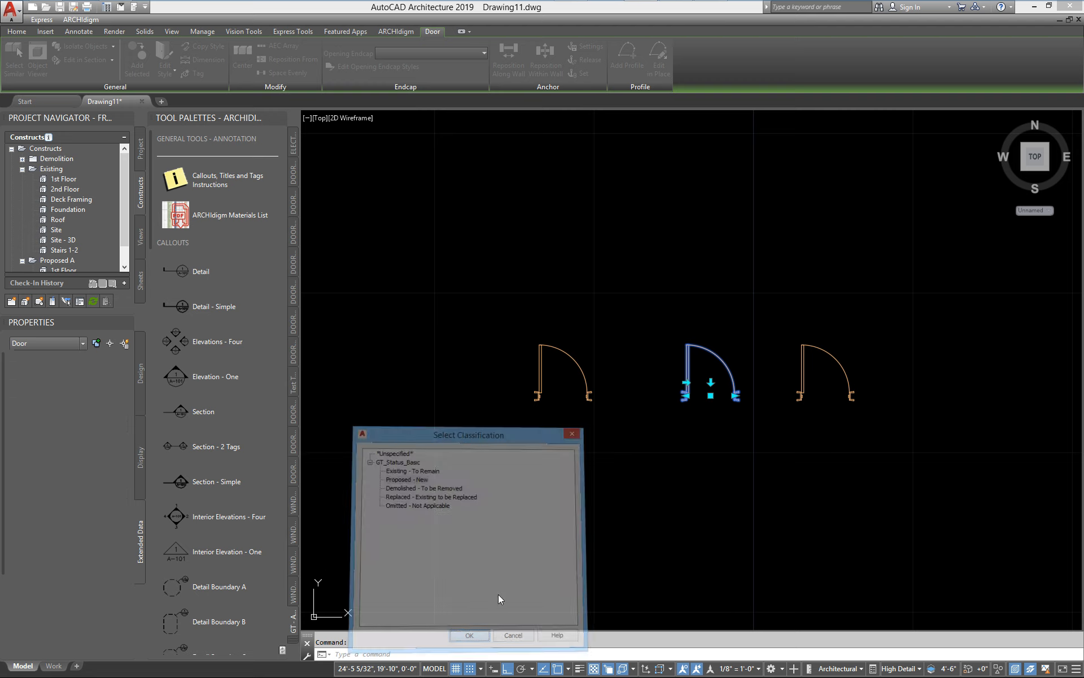
key("Escape")
Step: Set the last copied door's GT_Opening_Type classification to Door - Exterior
left_click(817, 356)
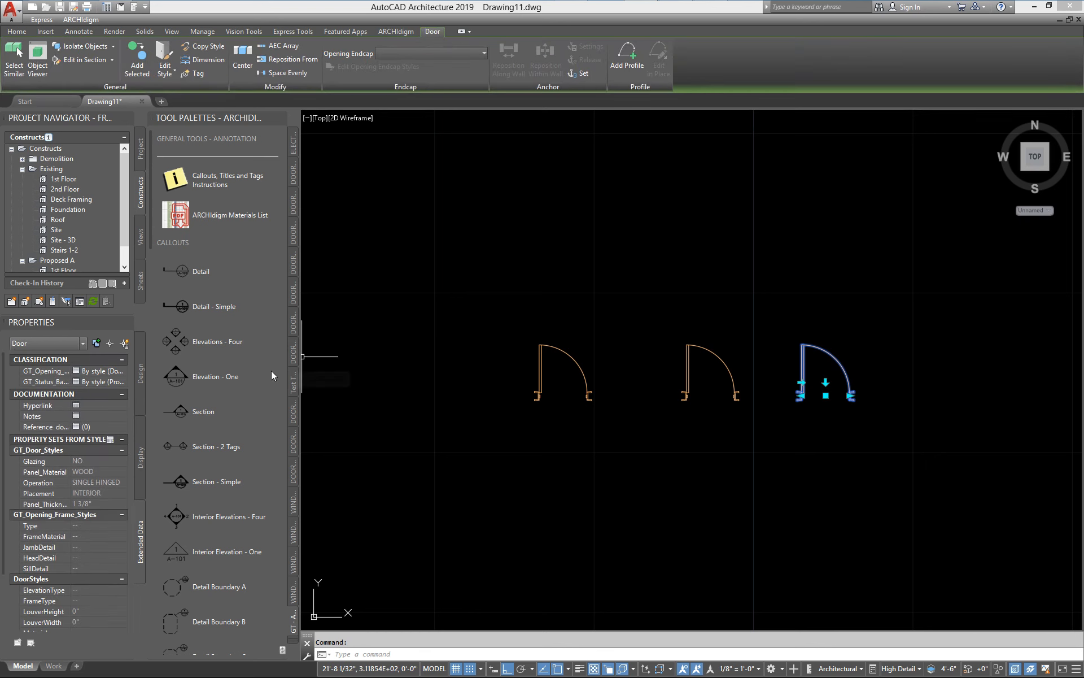
left_click(116, 372)
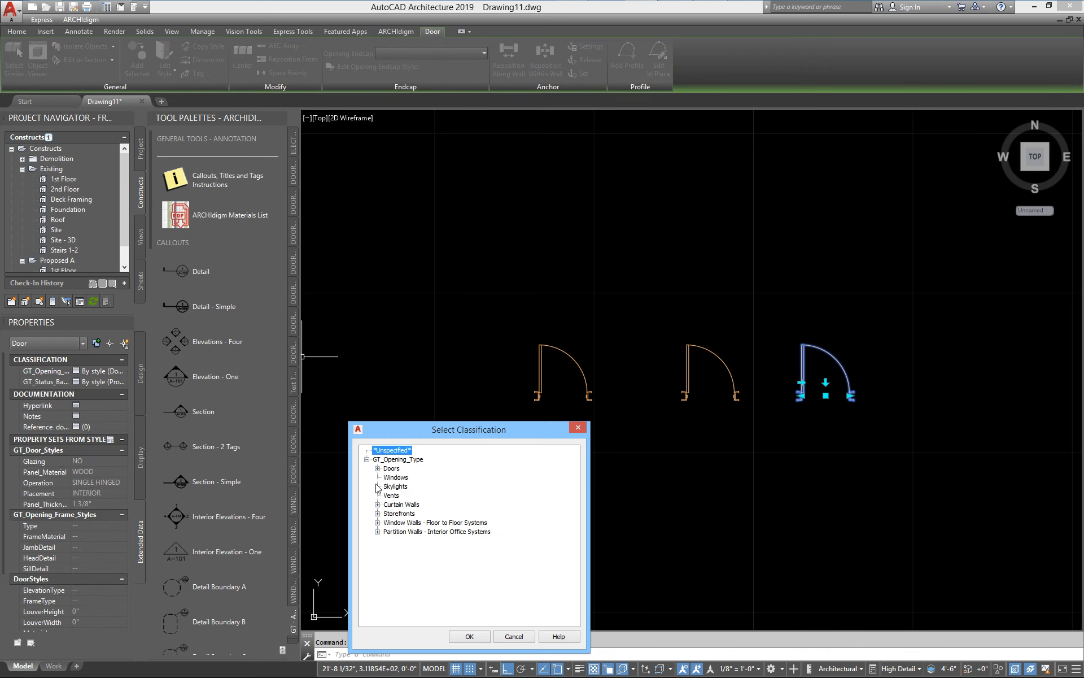
left_click(394, 478)
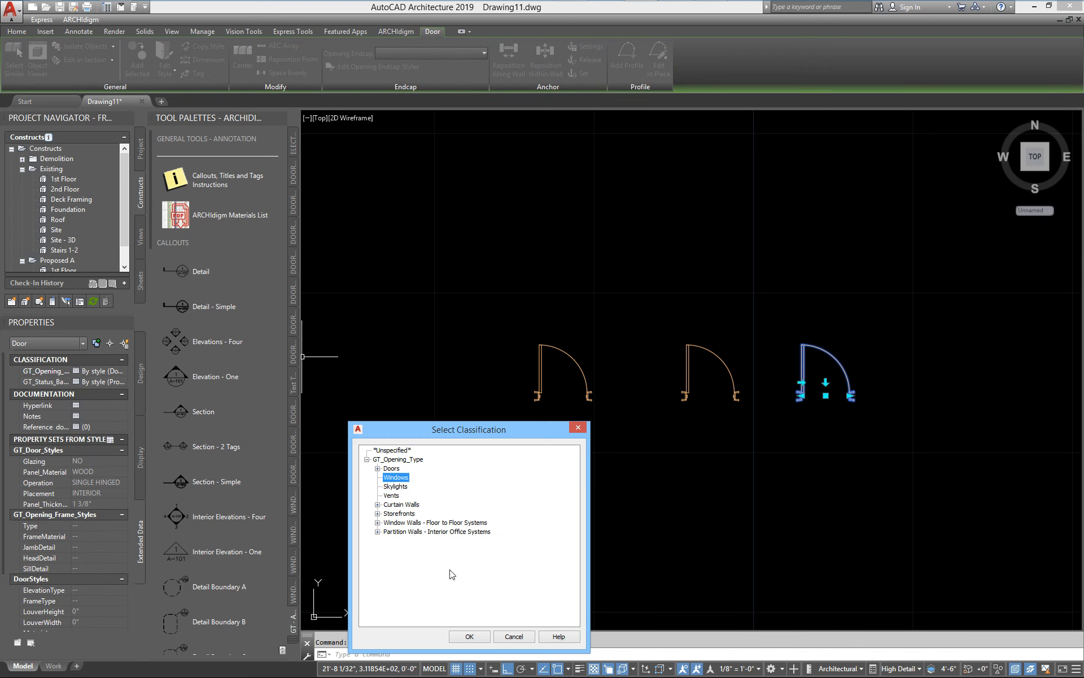
left_click(377, 468)
left_click(421, 479)
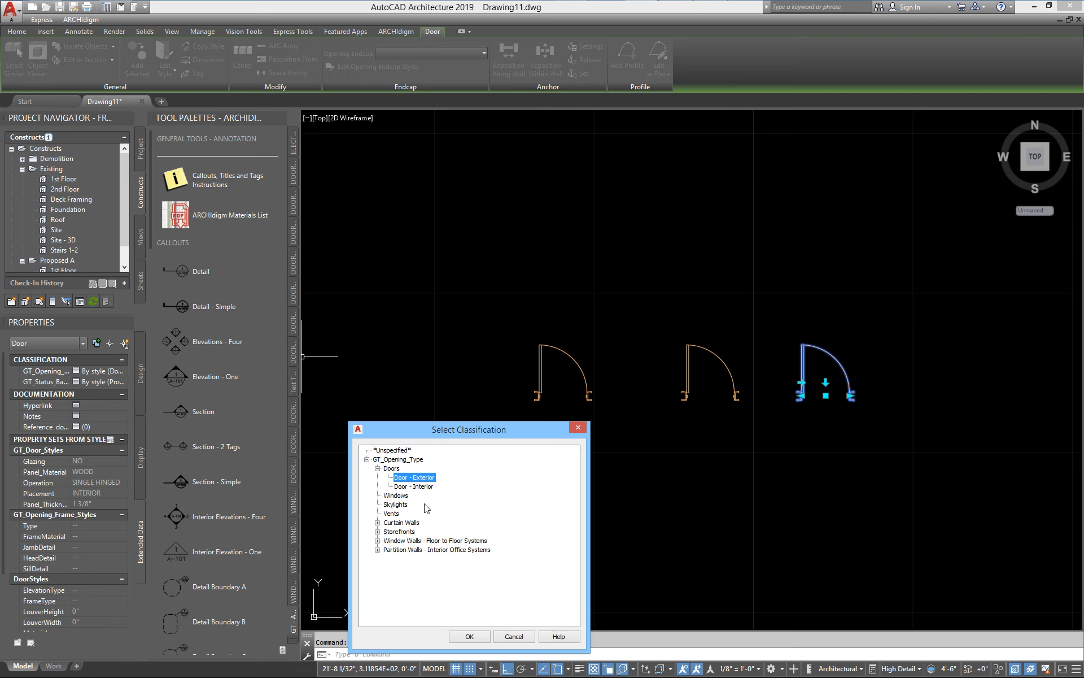
left_click(469, 636)
key("Escape")
Step: Exclude the Doors classification under GT_Opening_Type from the Plan High Detail set's classification filter and apply it to the drawing
scroll(786, 468, "down", 6)
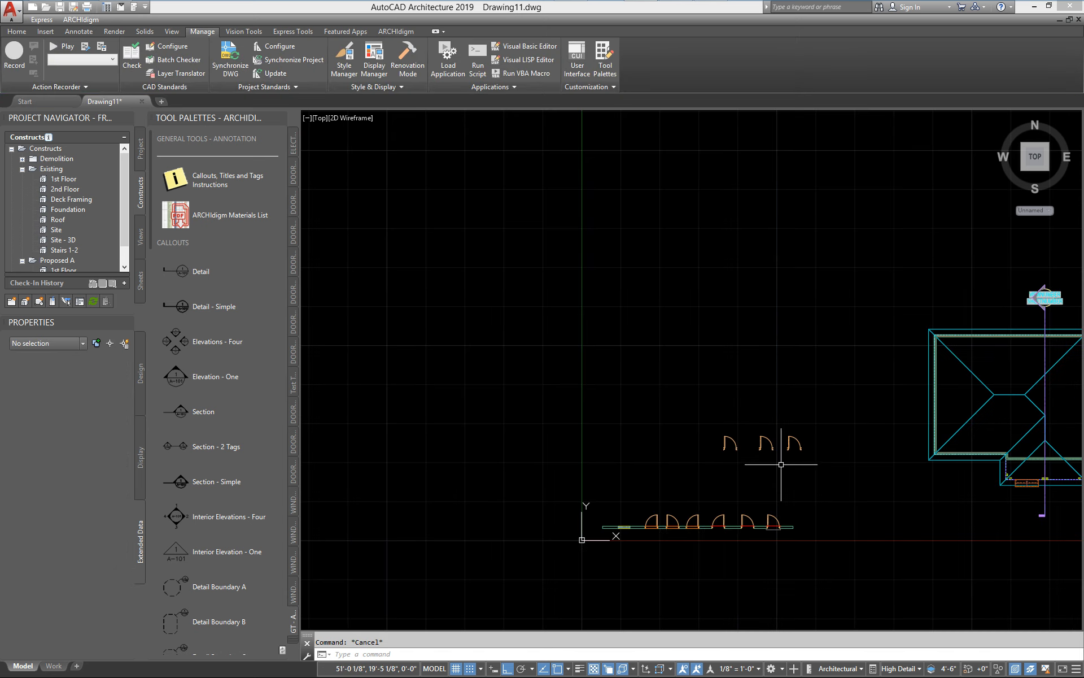
middle_click_drag(779, 459, 503, 471)
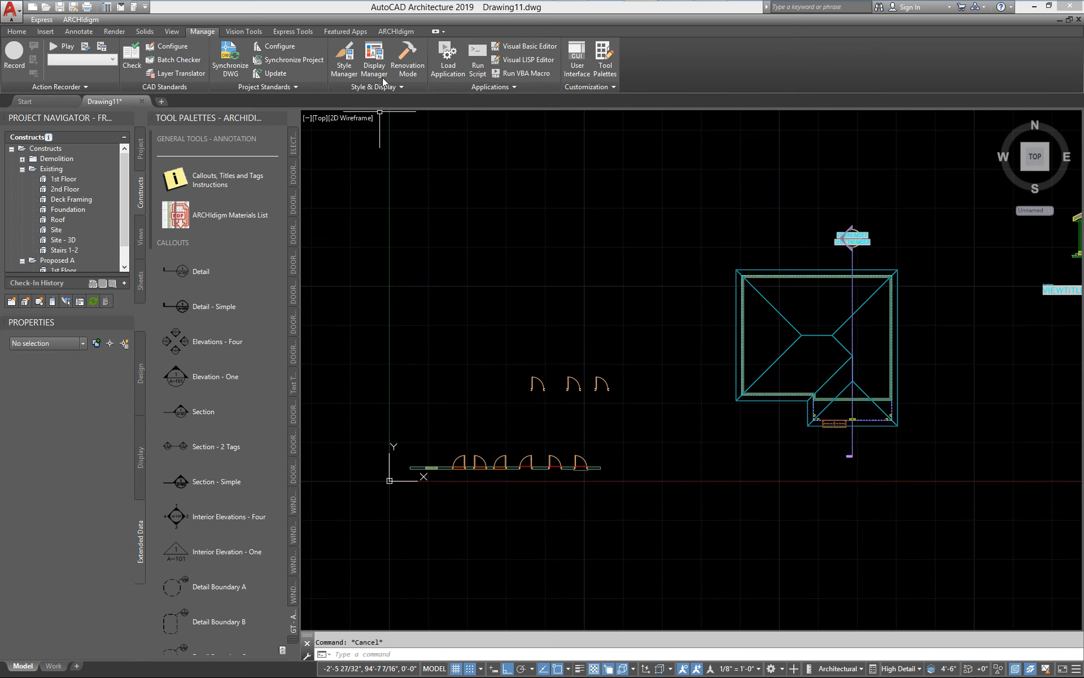
left_click(374, 61)
left_click(72, 121)
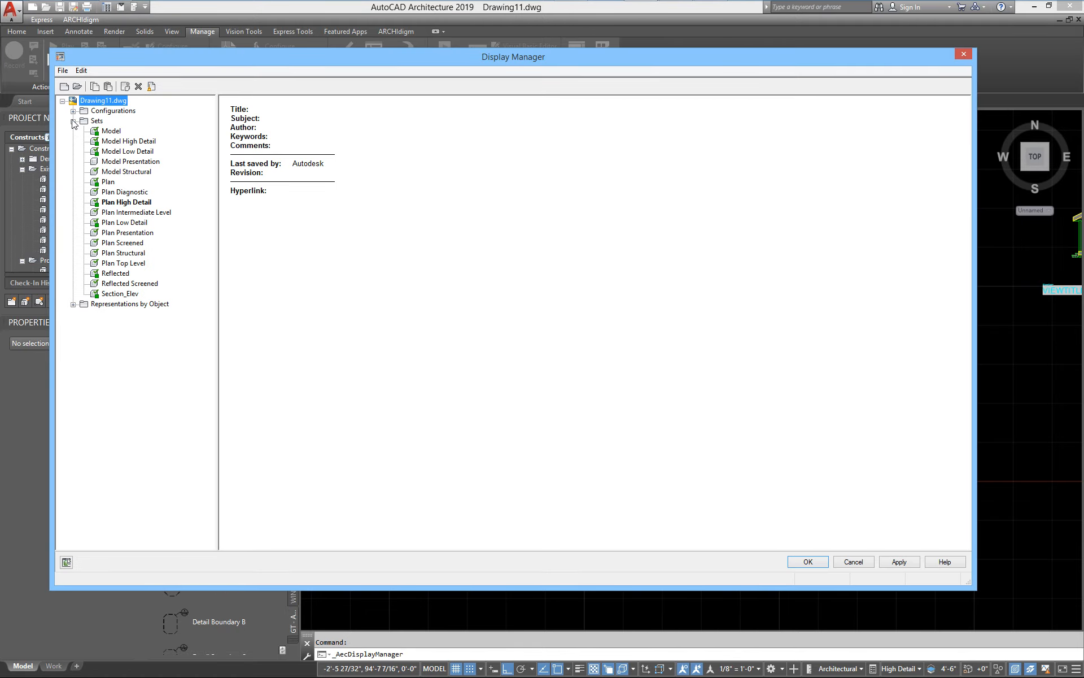
left_click(109, 204)
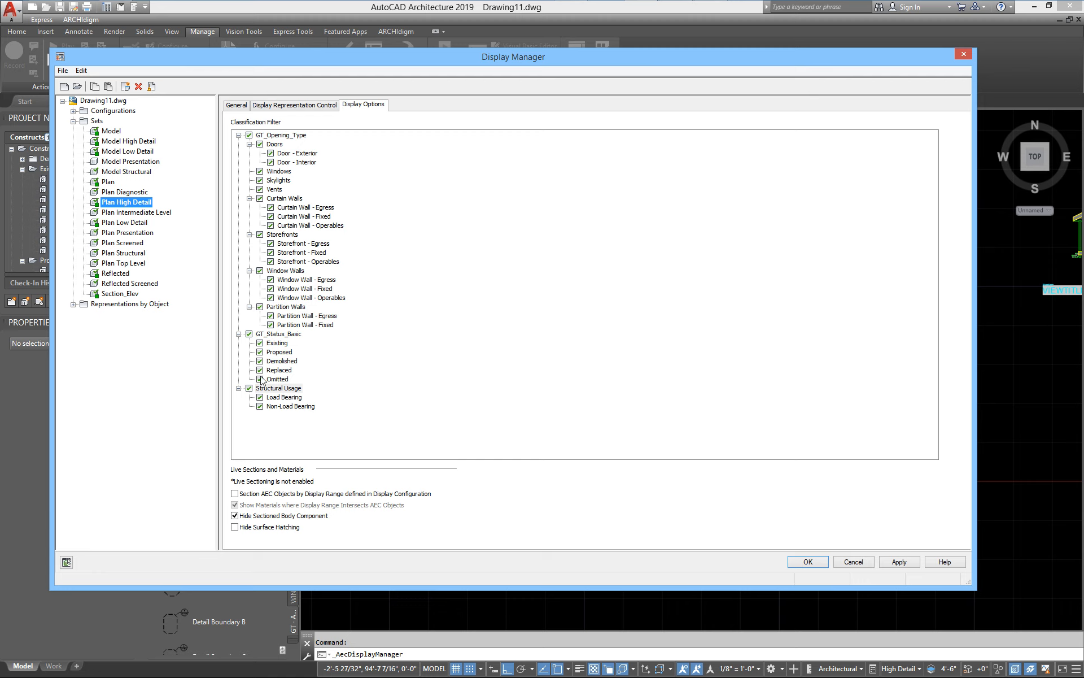
left_click(260, 144)
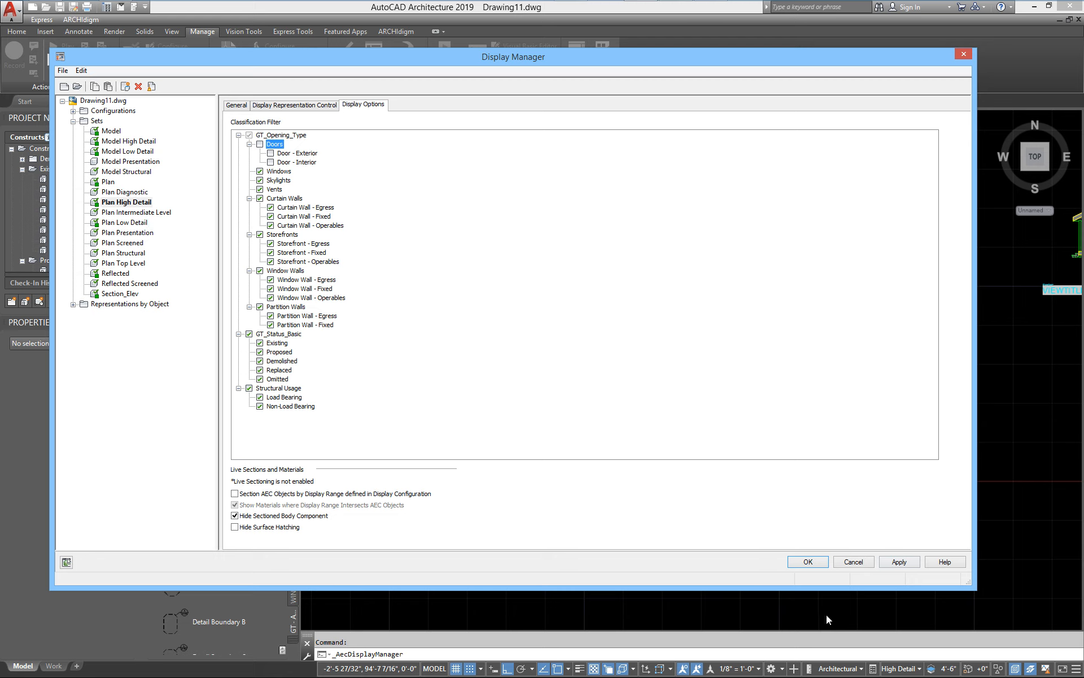
left_click(898, 561)
left_click(808, 561)
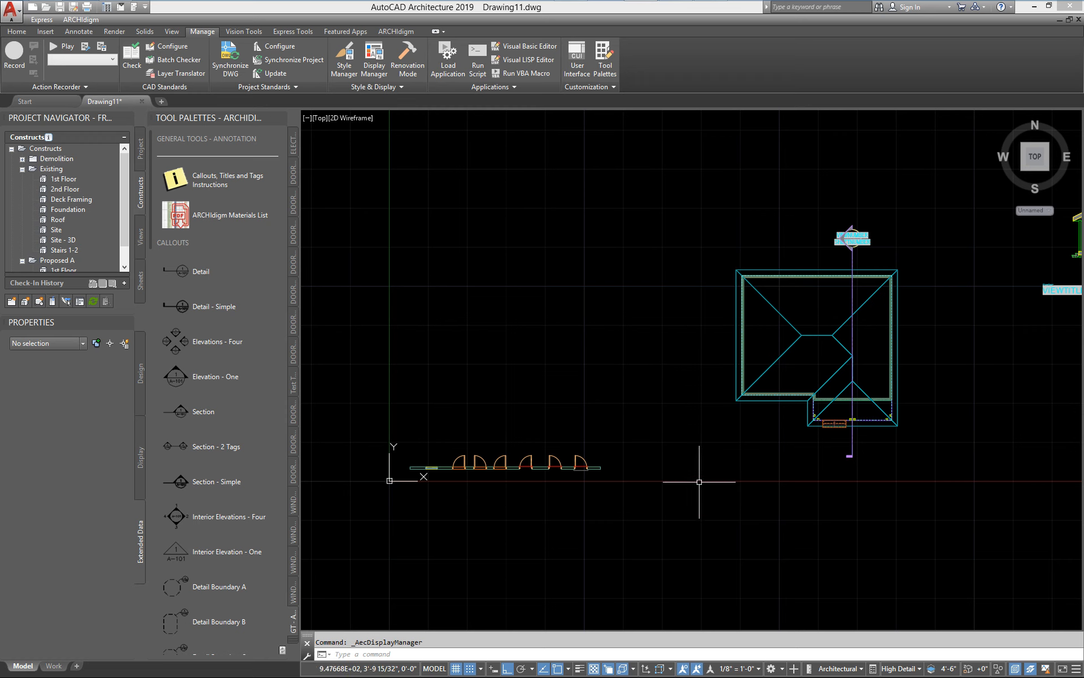
Step: Compare the doors' display under the Medium Detail configuration, returning the drawing to High Detail
left_click(903, 668)
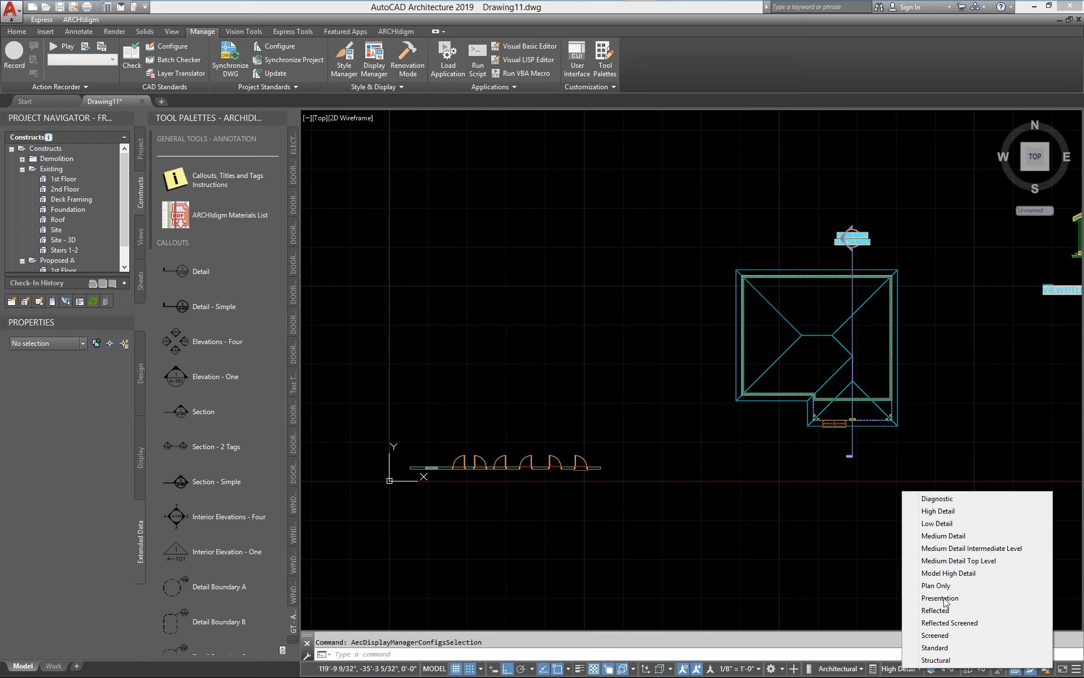
left_click(952, 536)
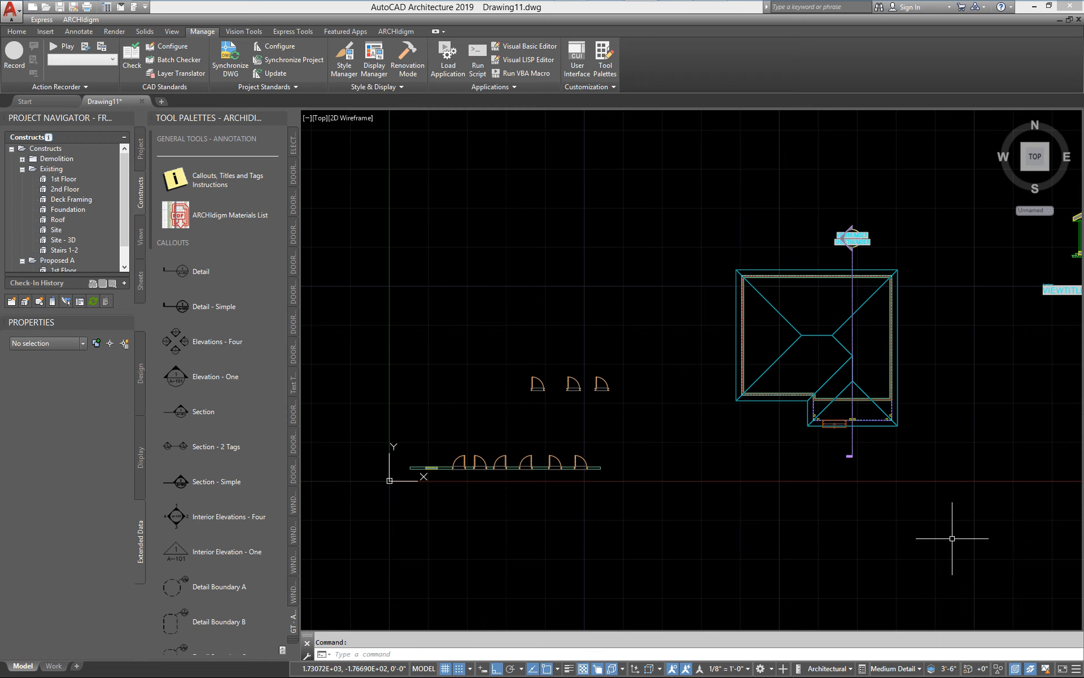
left_click(894, 668)
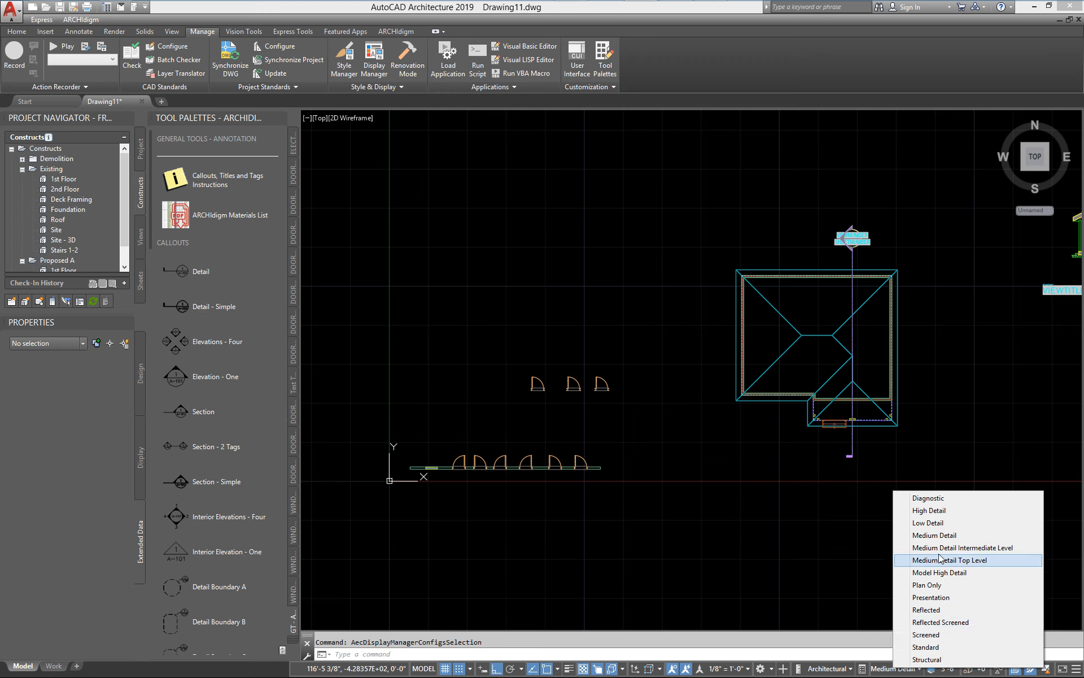
left_click(933, 512)
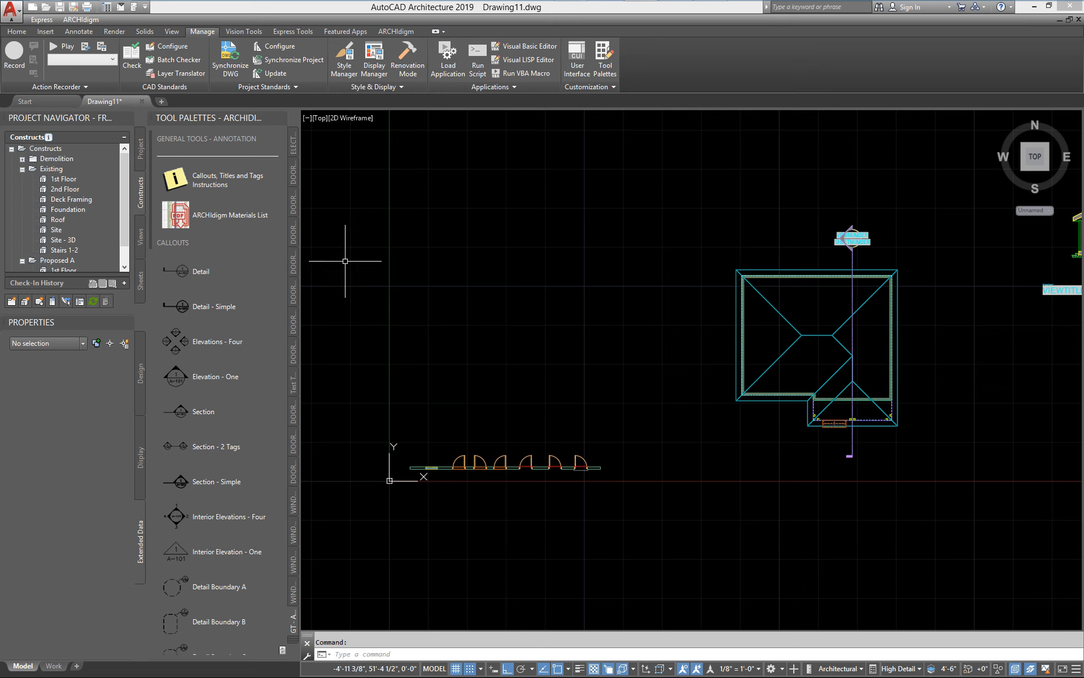
Step: In the Plan High Detail set's classification filter, include Door - Exterior and exclude the Proposed status
left_click(381, 62)
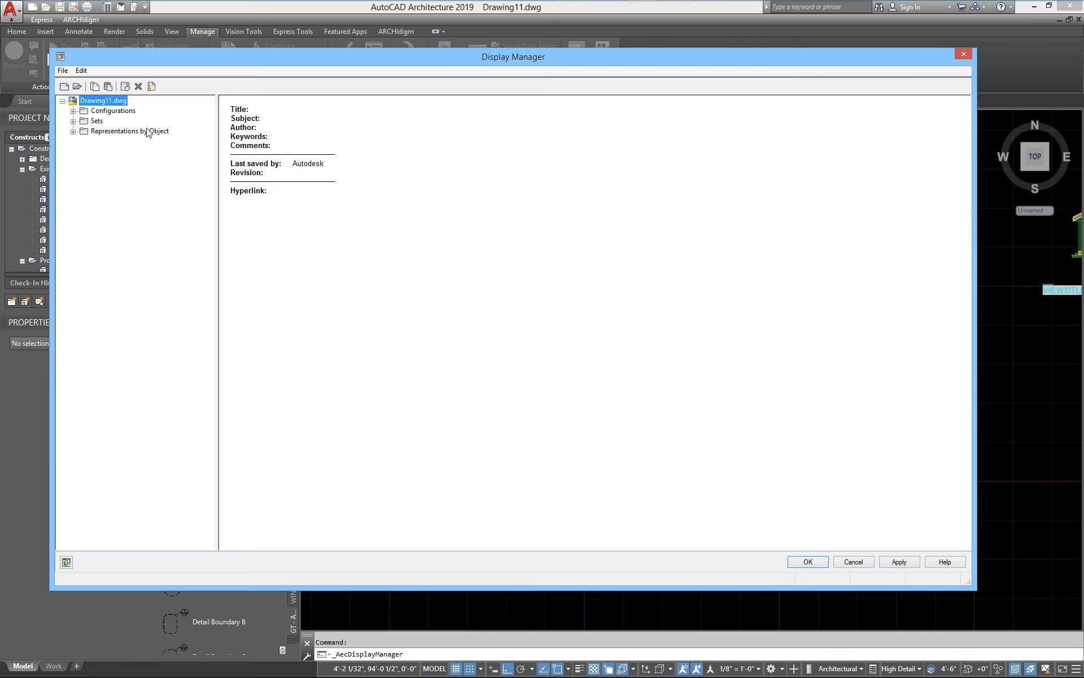
left_click(74, 121)
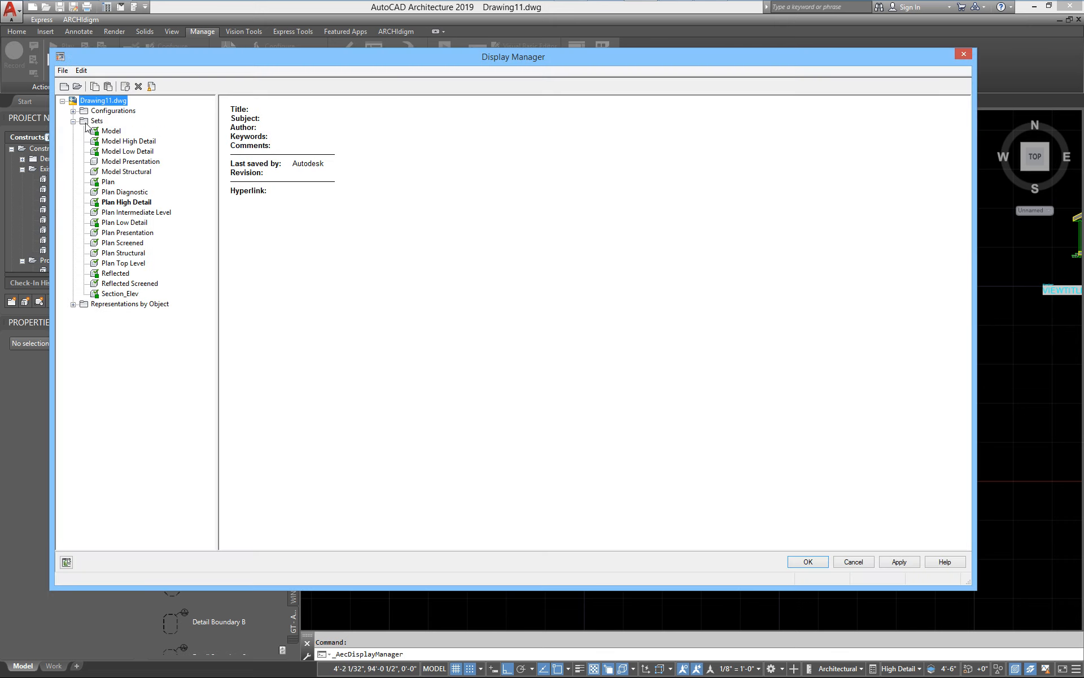
left_click(122, 202)
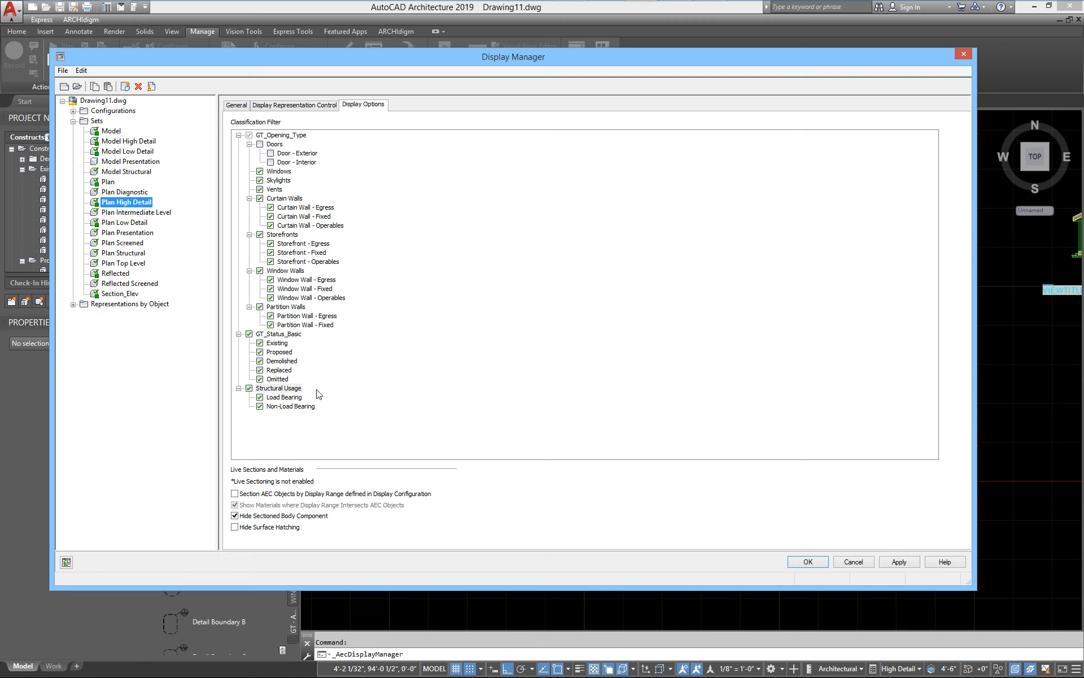
left_click(271, 154)
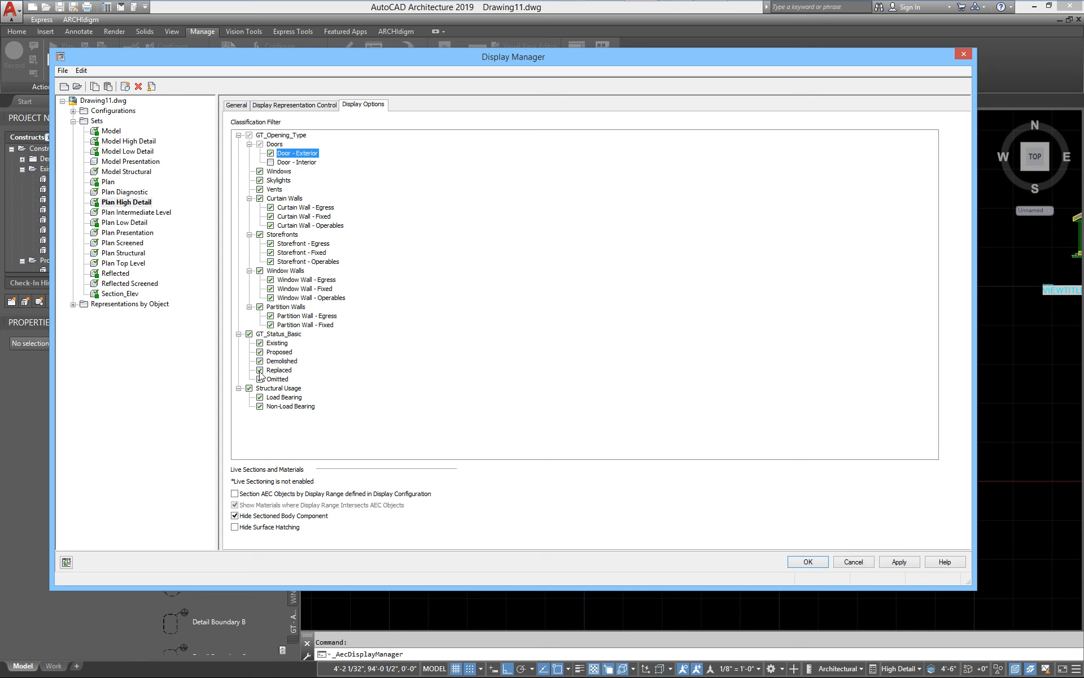
left_click(260, 354)
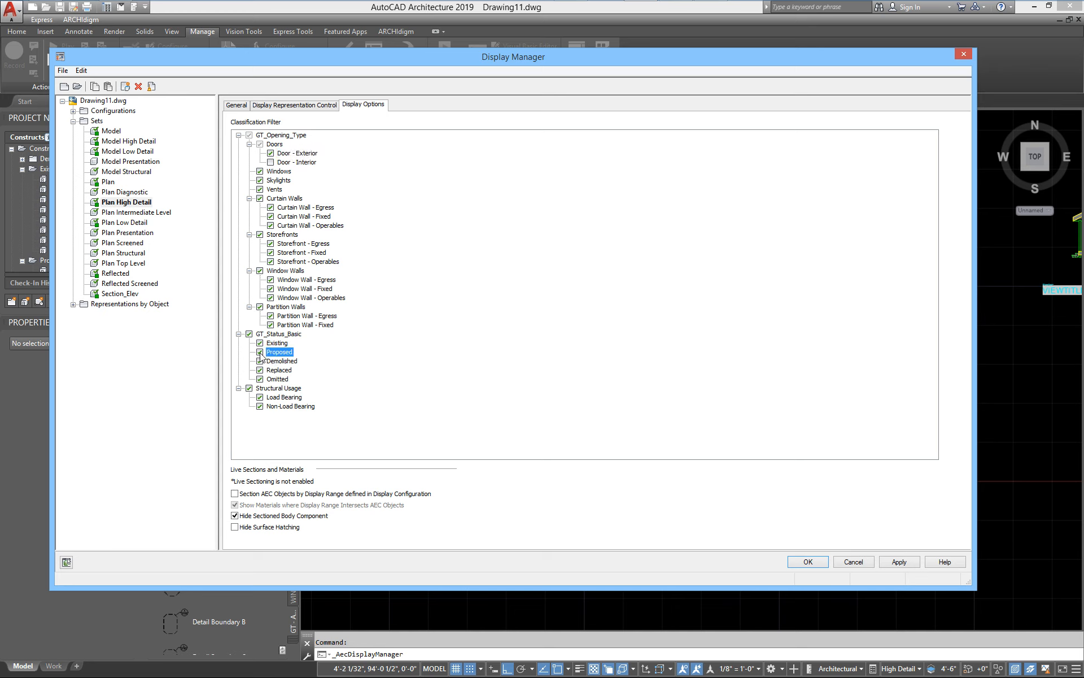
left_click(895, 562)
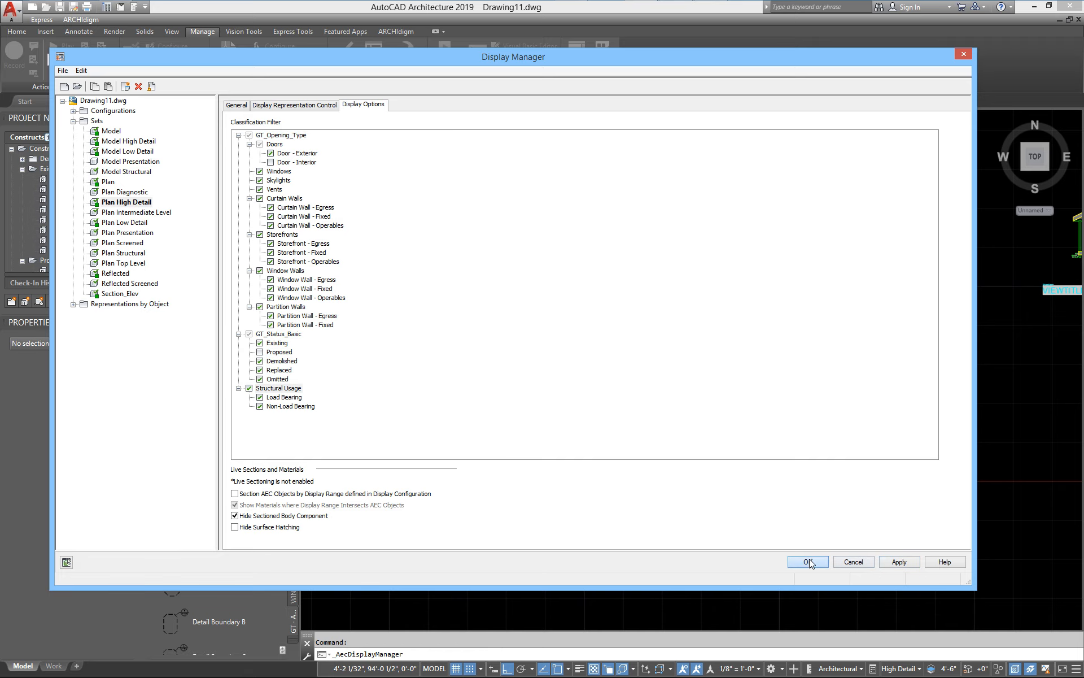
left_click(808, 560)
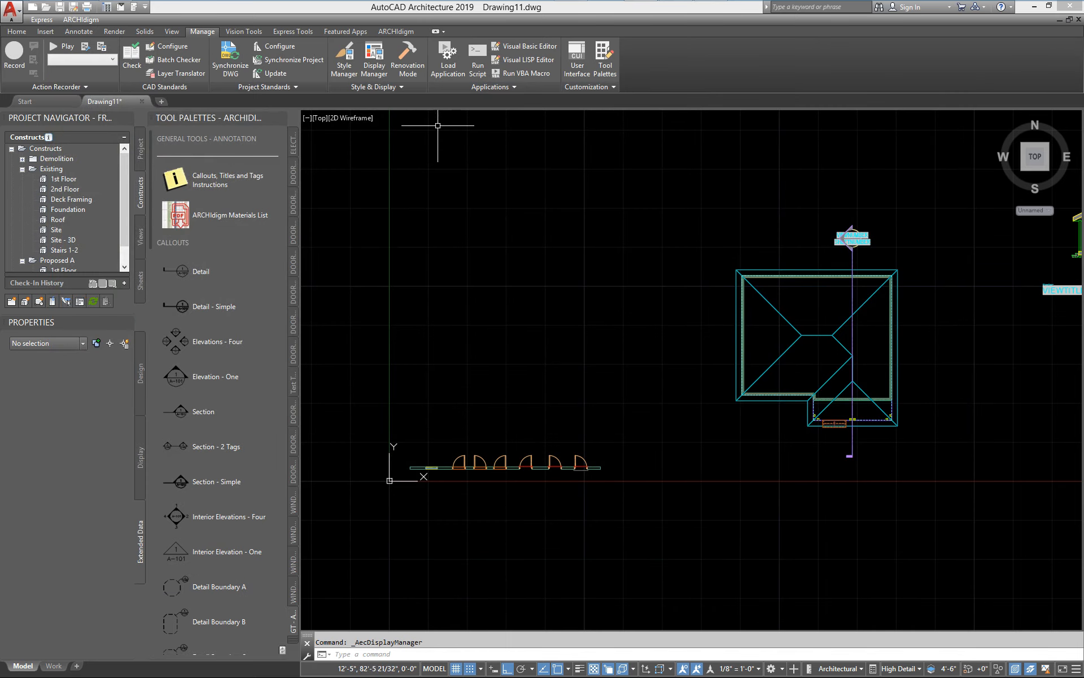
Step: Include the Proposed status again in the Plan High Detail set's classification filter, with Door - Exterior shown and Door - Interior excluded
left_click(373, 61)
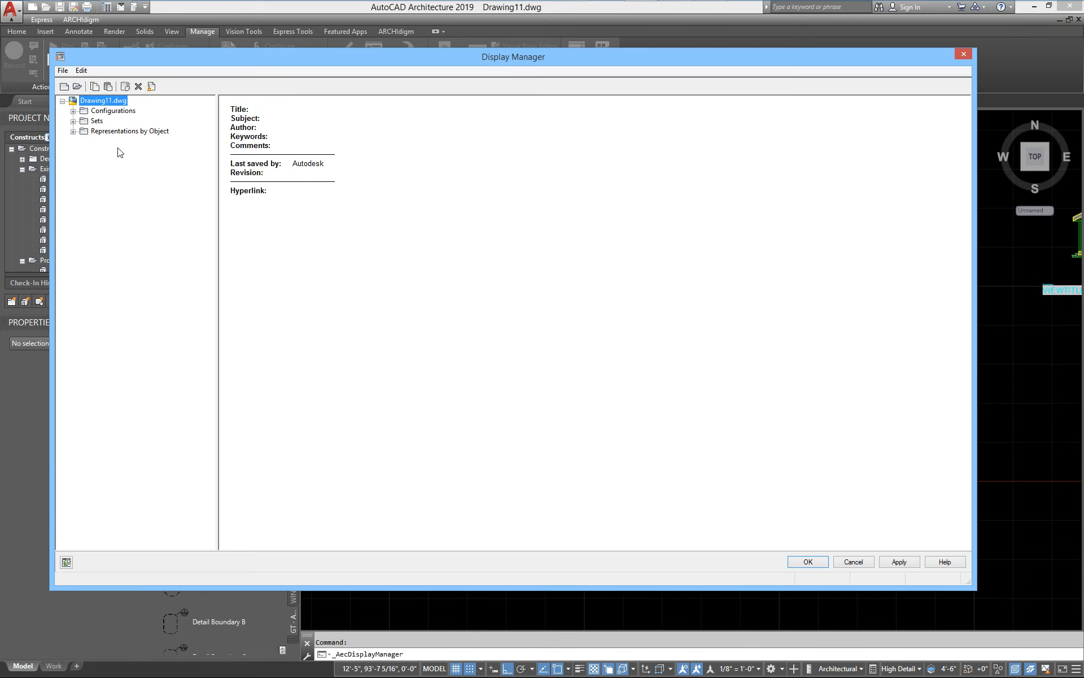
left_click(73, 120)
left_click(126, 202)
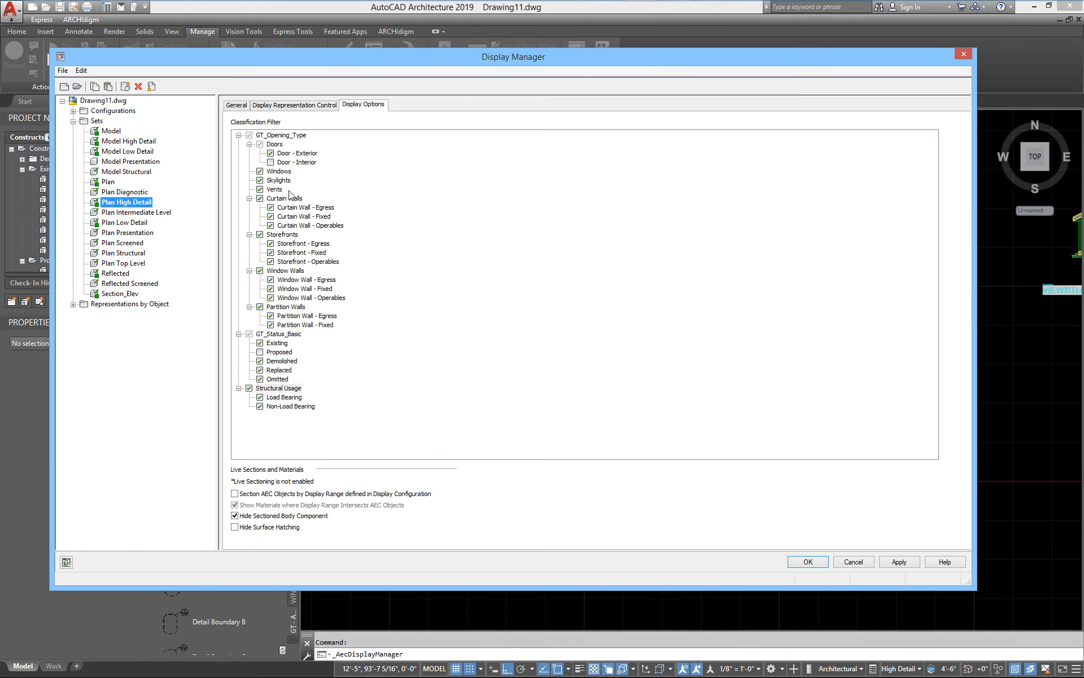
left_click(260, 145)
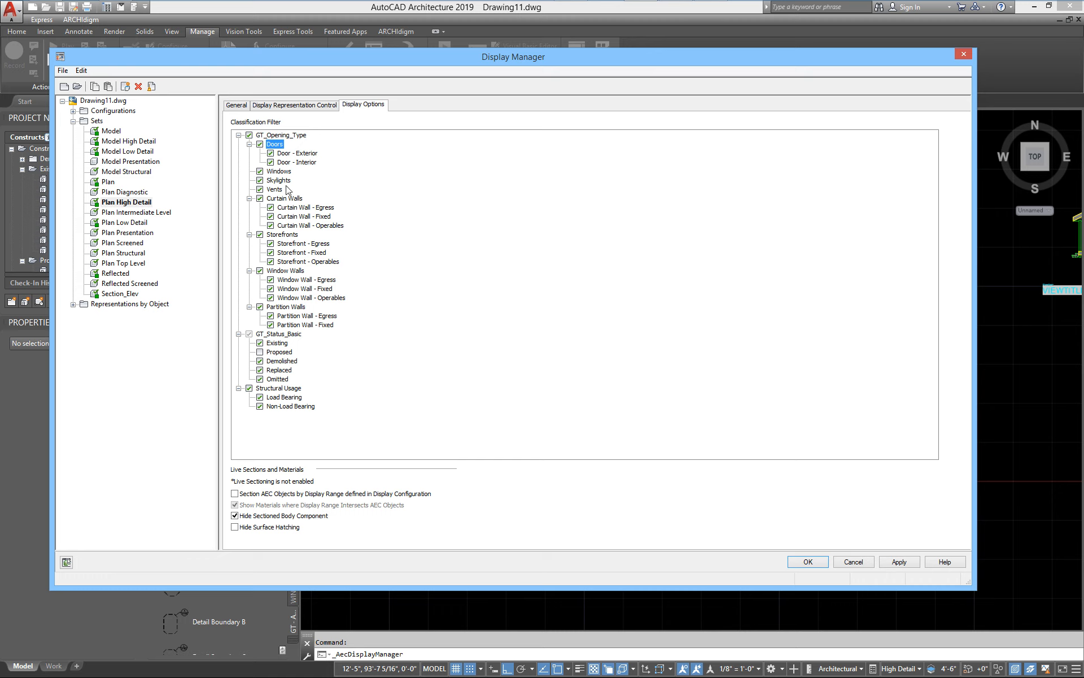
left_click(270, 163)
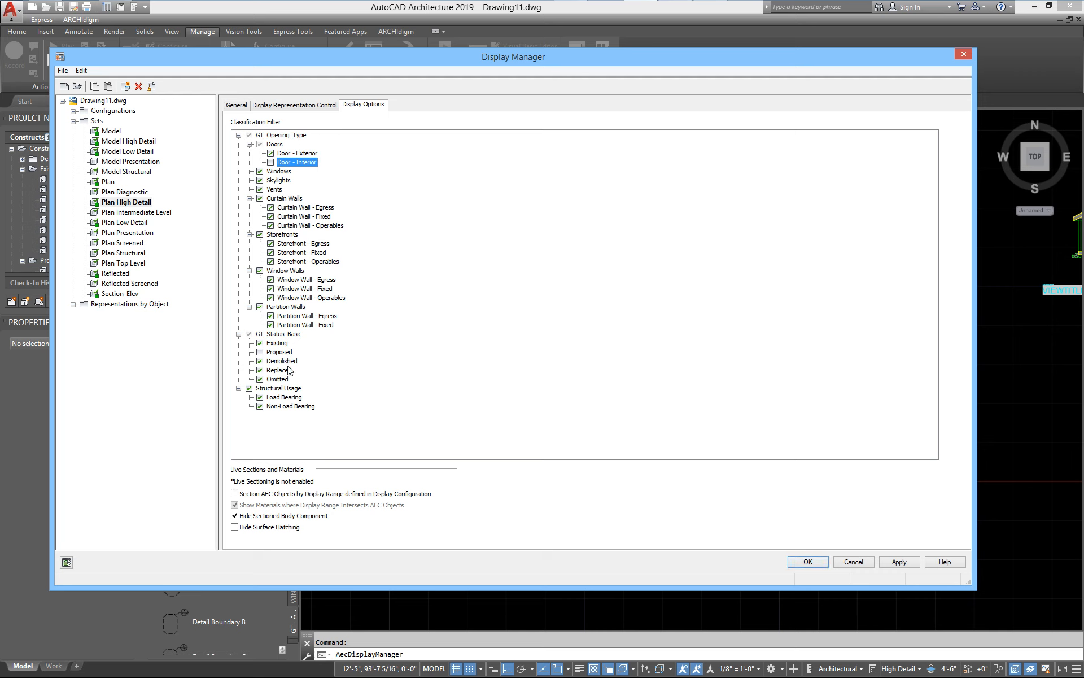
left_click(261, 352)
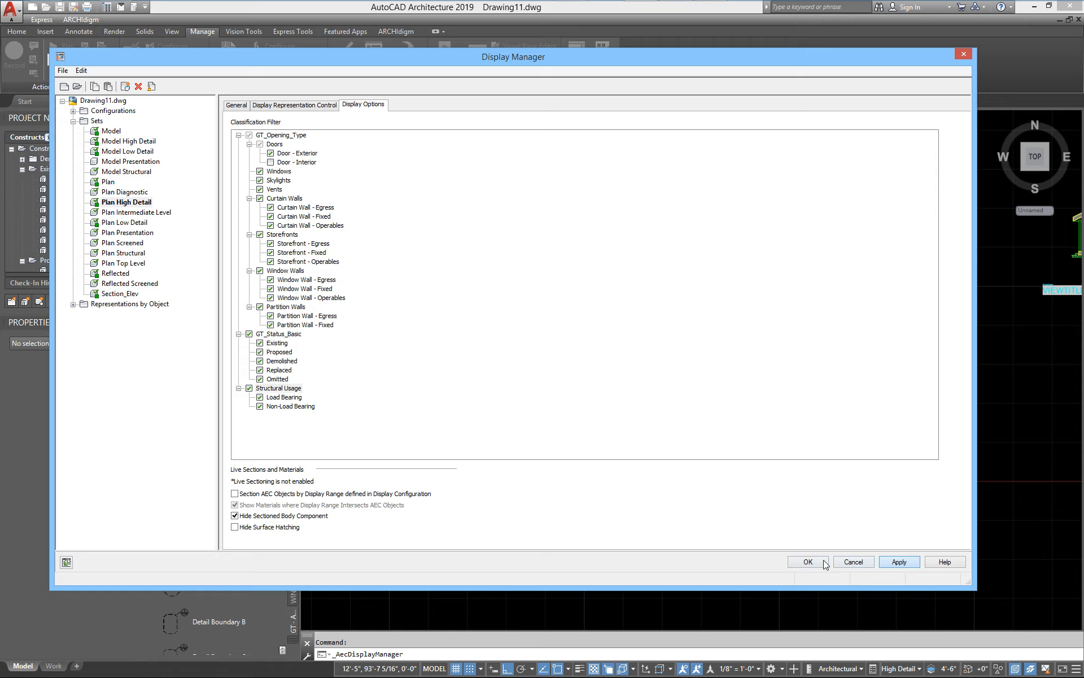
left_click(796, 561)
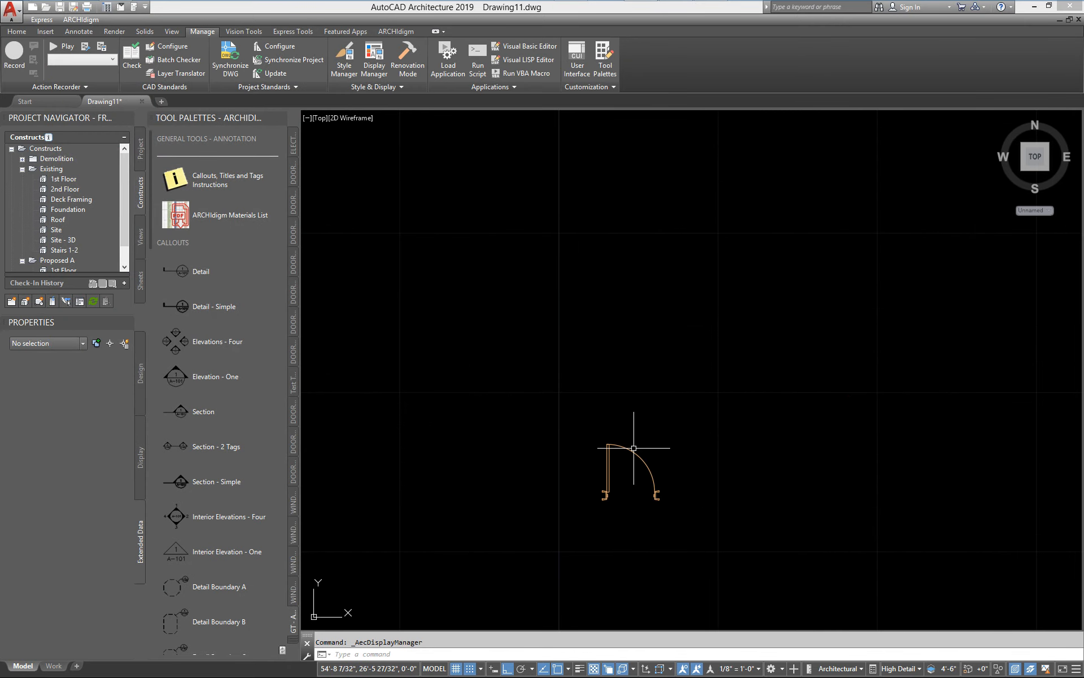
Step: Check the displayed freestanding door's classifications and switch the display configuration to Medium Detail
left_click(643, 465)
left_click(579, 440)
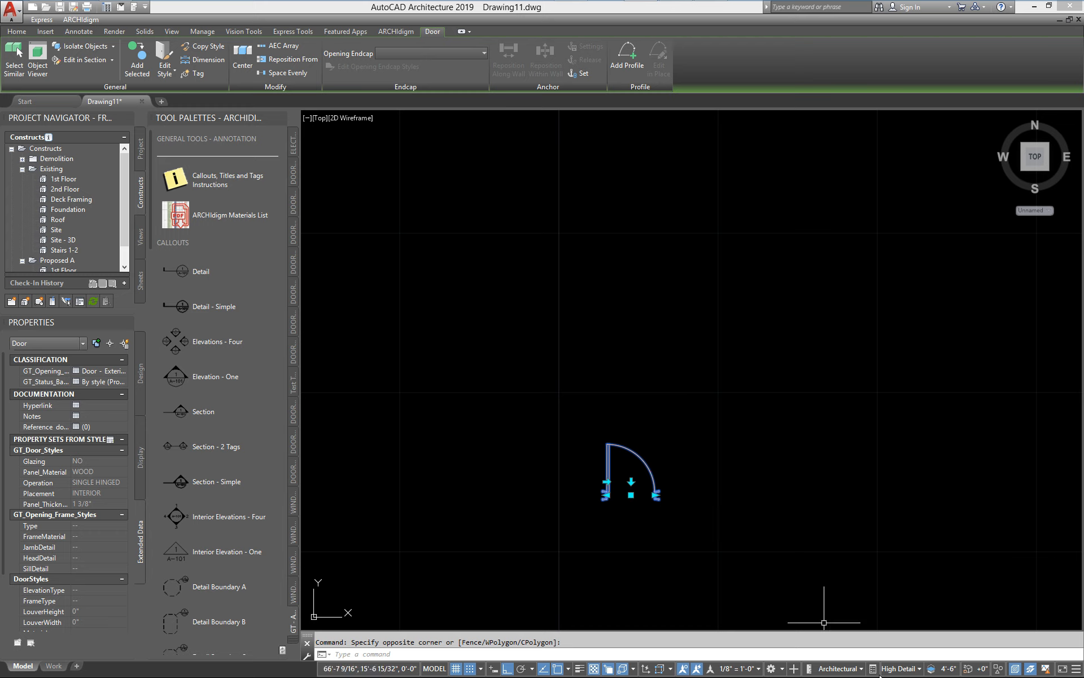
left_click(901, 668)
left_click(944, 538)
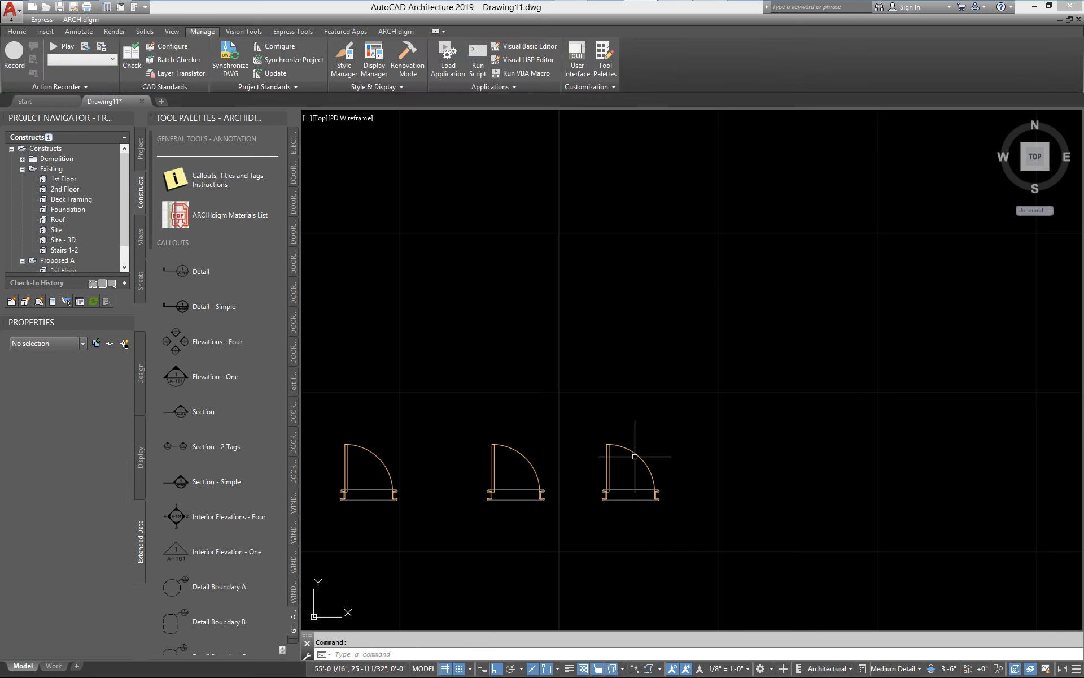
Step: Inspect the classifications of each of the three freestanding doors under Medium Detail
left_click(525, 463)
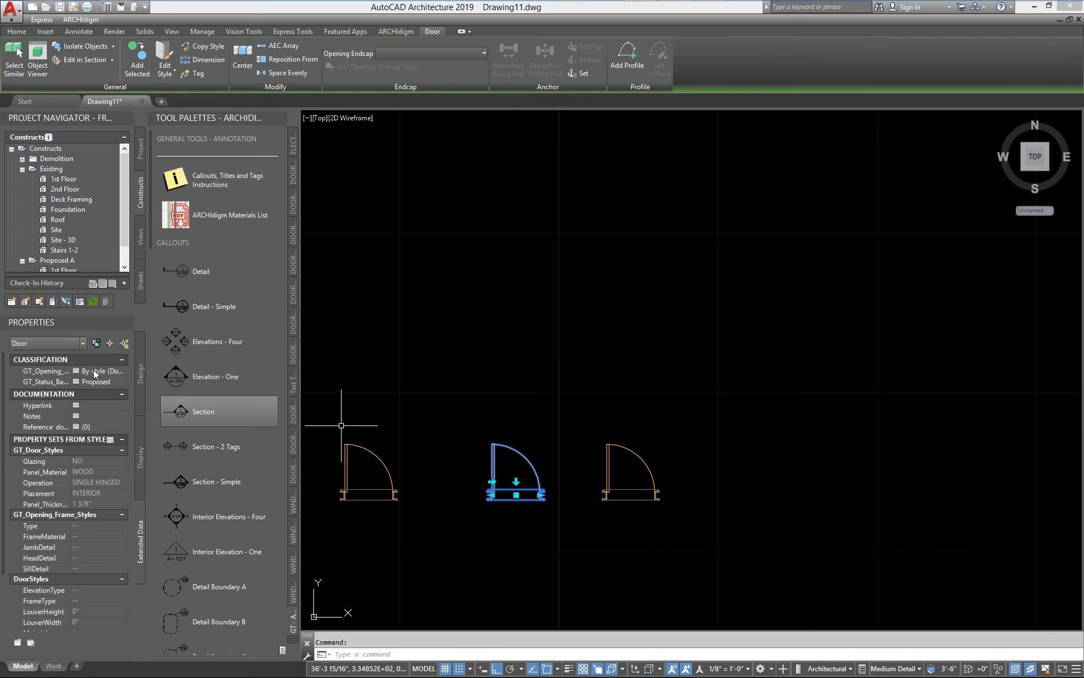
key("Escape")
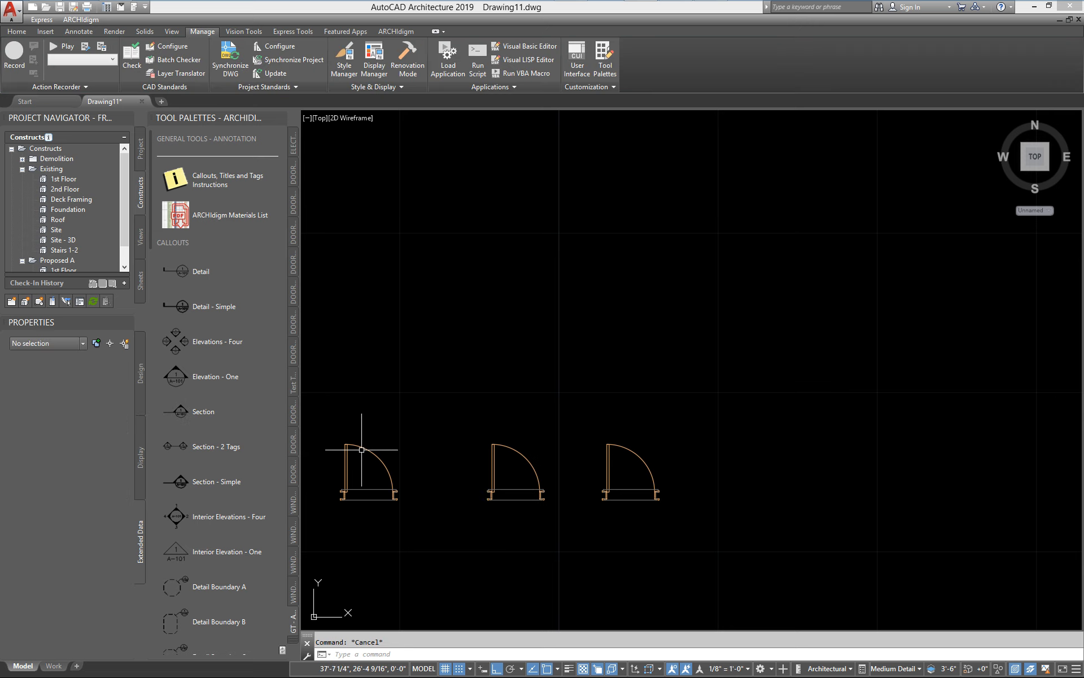
left_click(342, 442)
key("Escape")
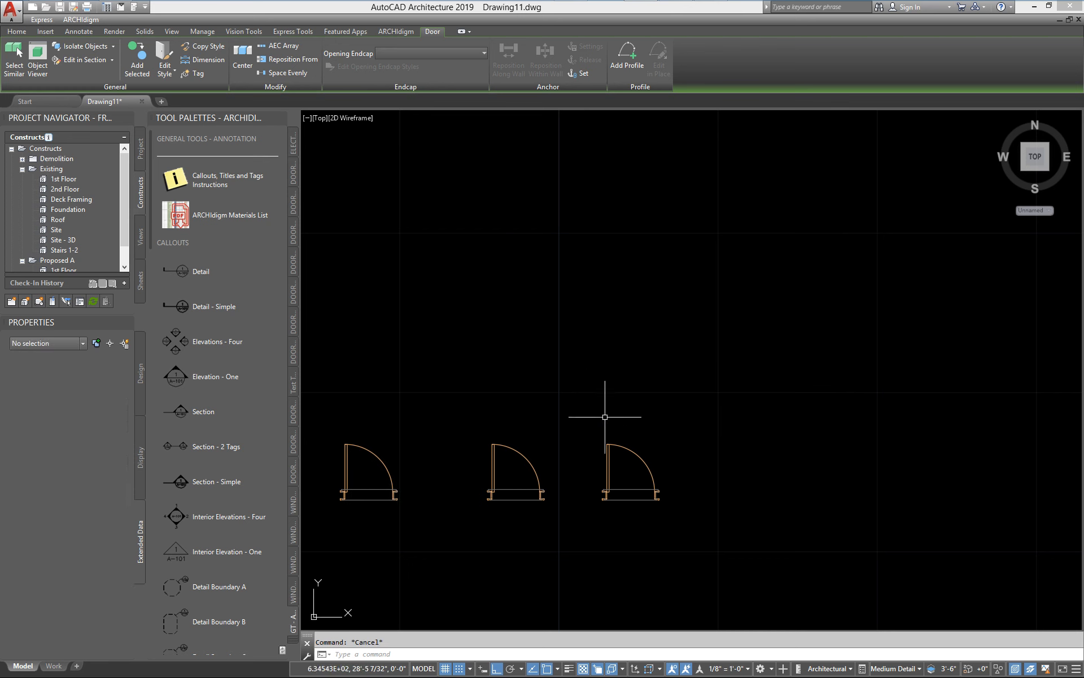
left_click(615, 445)
key("Escape")
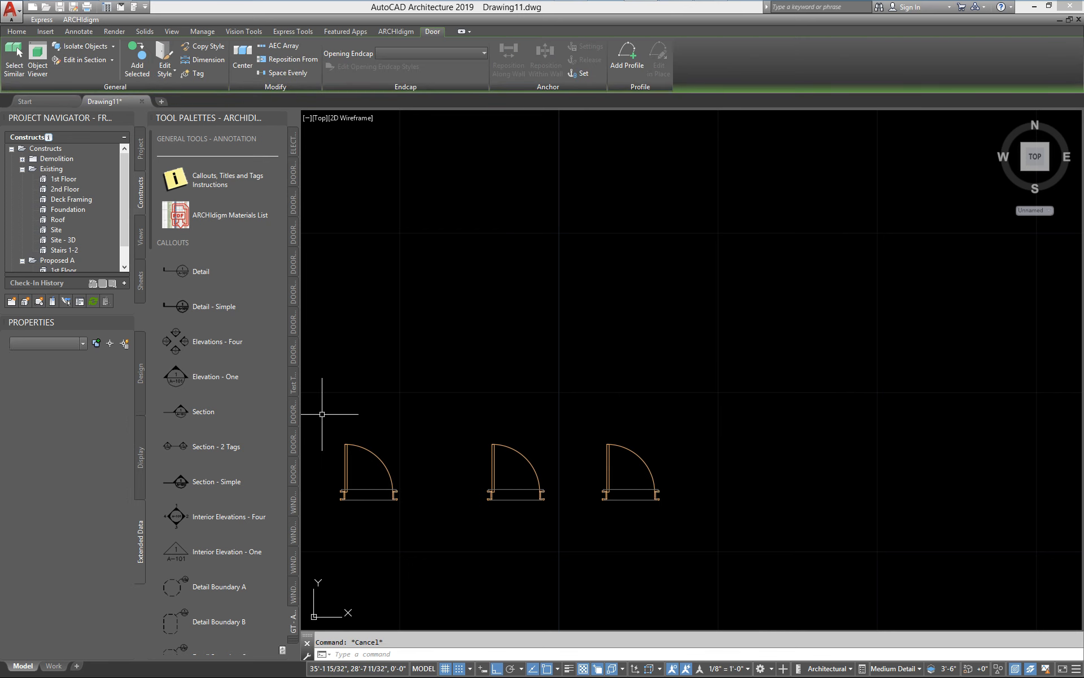
Step: Review which display representation sets the Medium Detail configuration assigns to each view direction
scroll(581, 455, "down", 2)
middle_click_drag(599, 461, 653, 418)
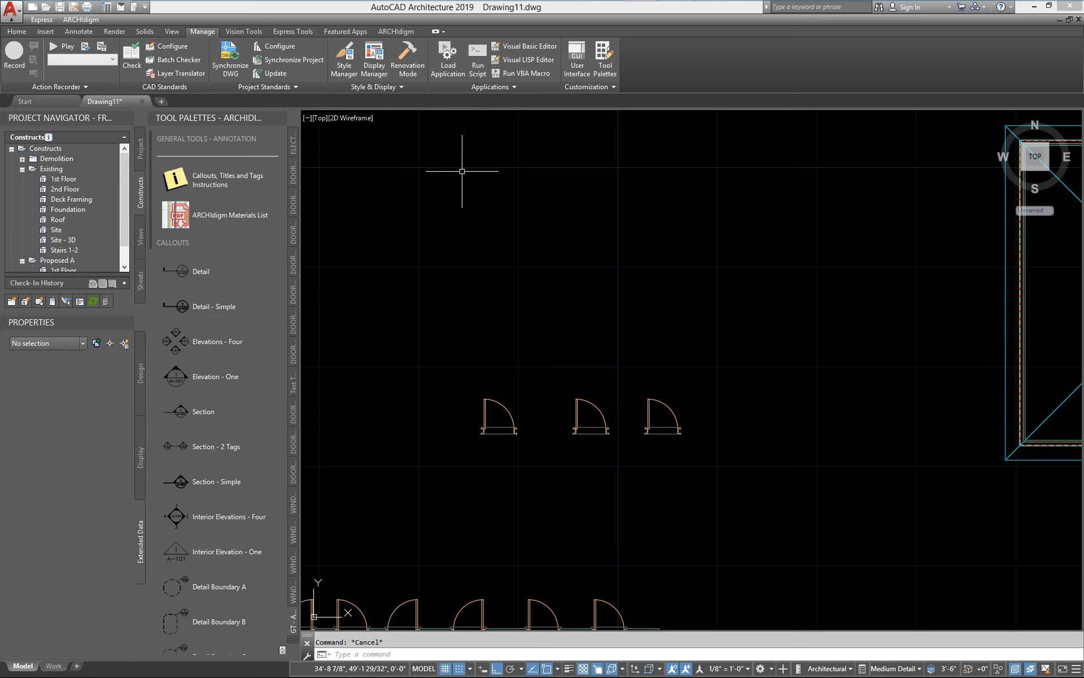
left_click(374, 59)
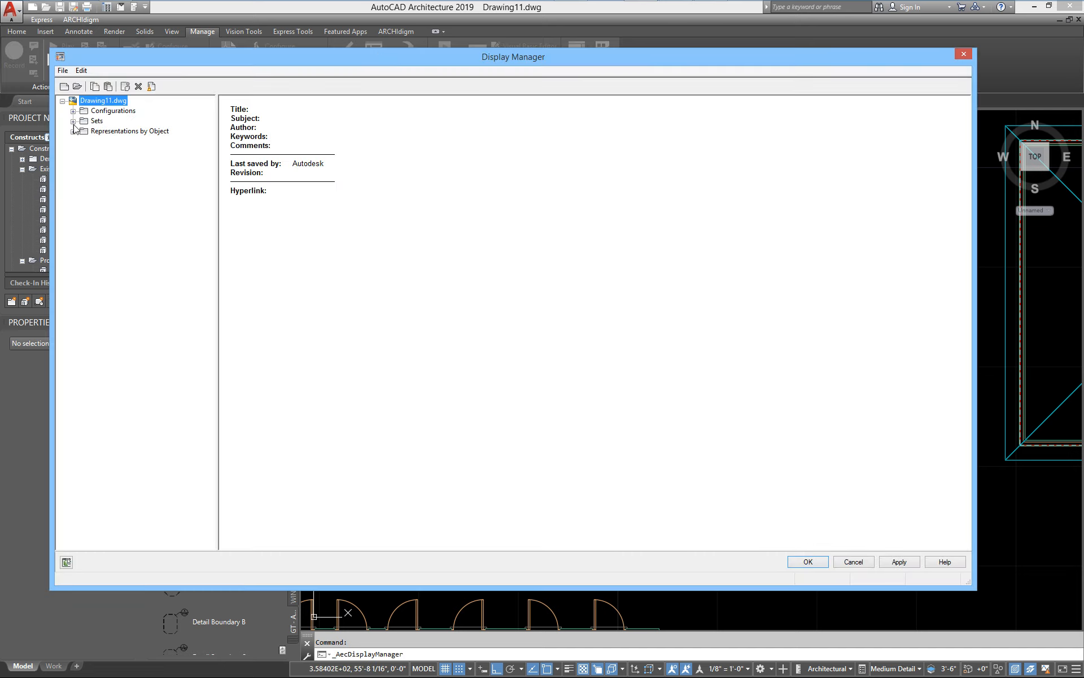
left_click(73, 121)
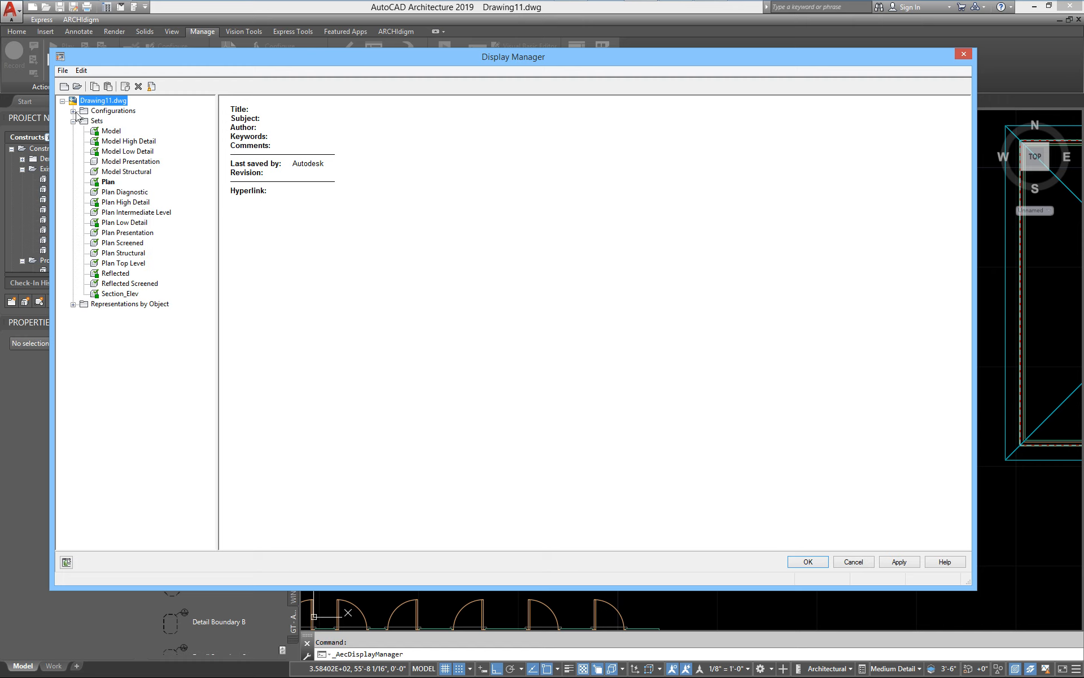
left_click(74, 110)
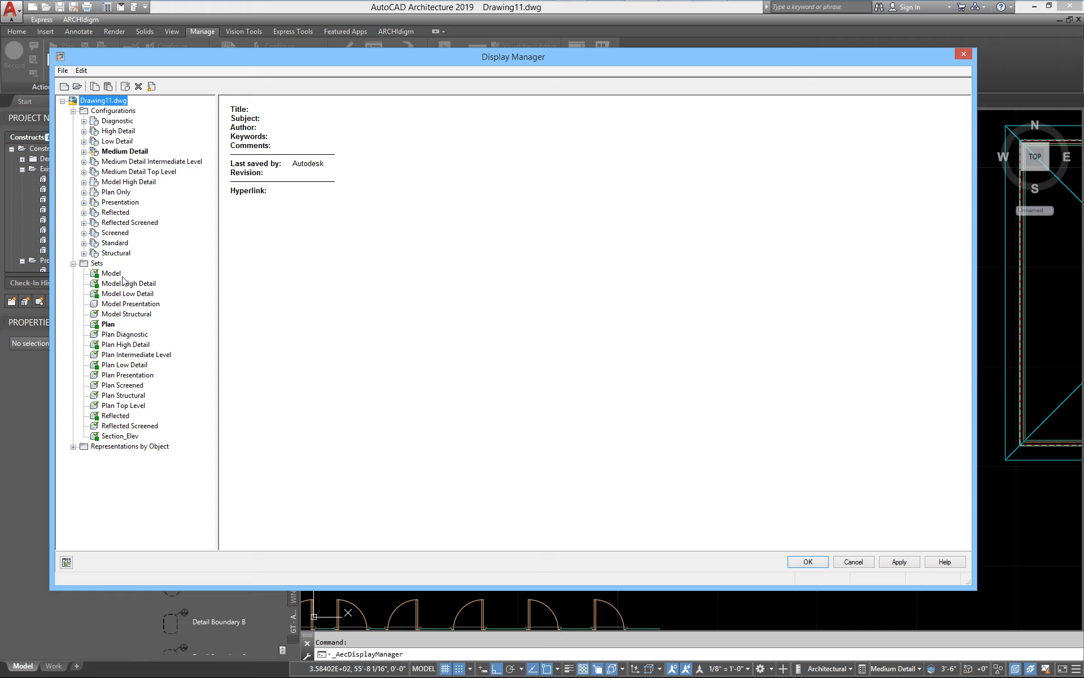
left_click(122, 152)
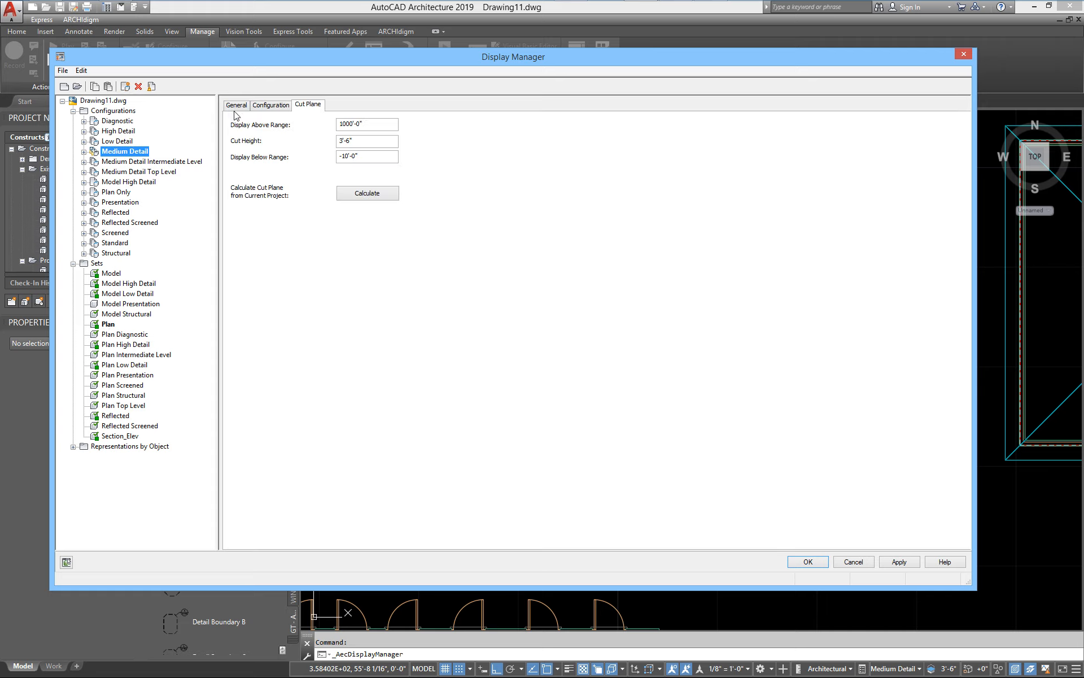
left_click(272, 105)
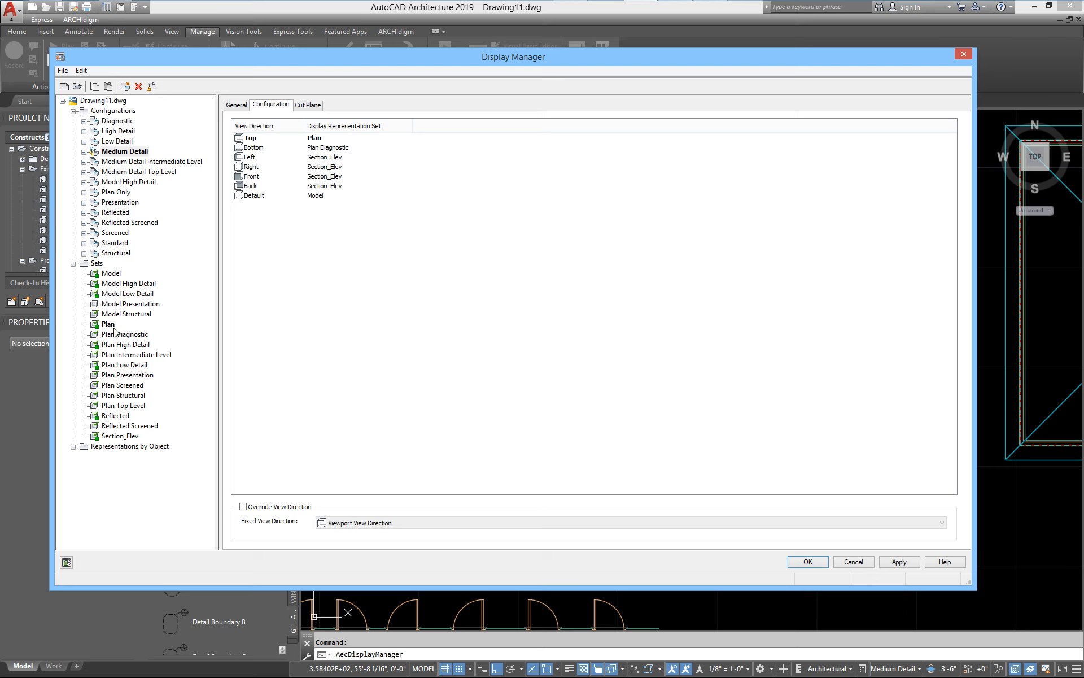
Step: Try the Model display representation set for Medium Detail's Top view direction and return it to Plan
left_click(328, 140)
left_click(328, 140)
left_click(331, 158)
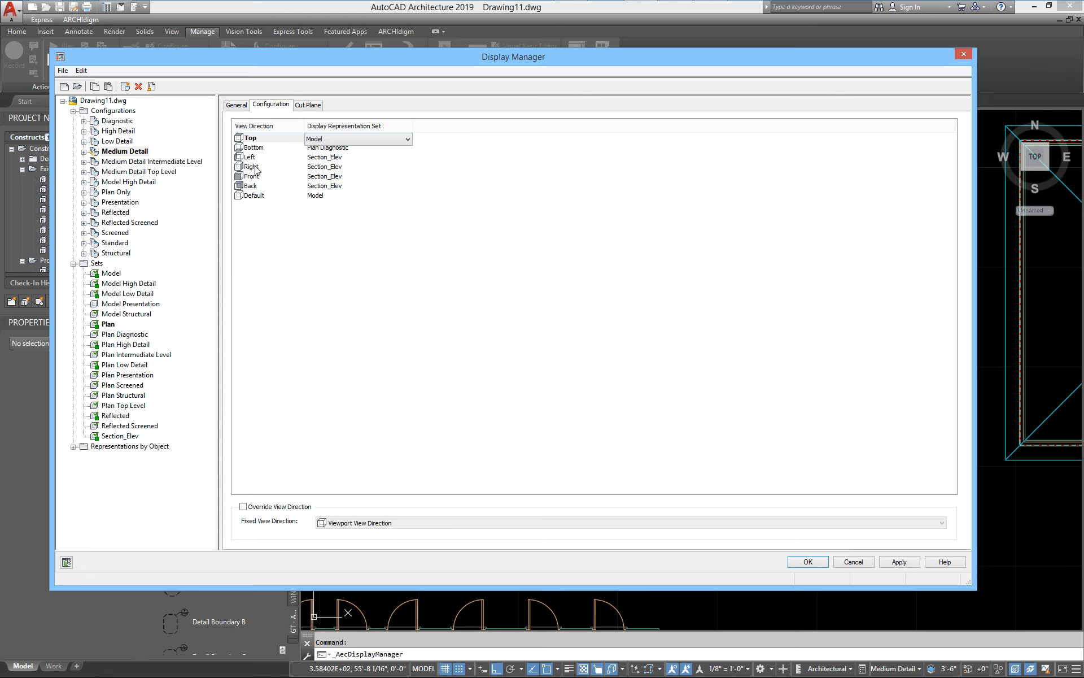
left_click(343, 141)
scroll(341, 169, "up", 1)
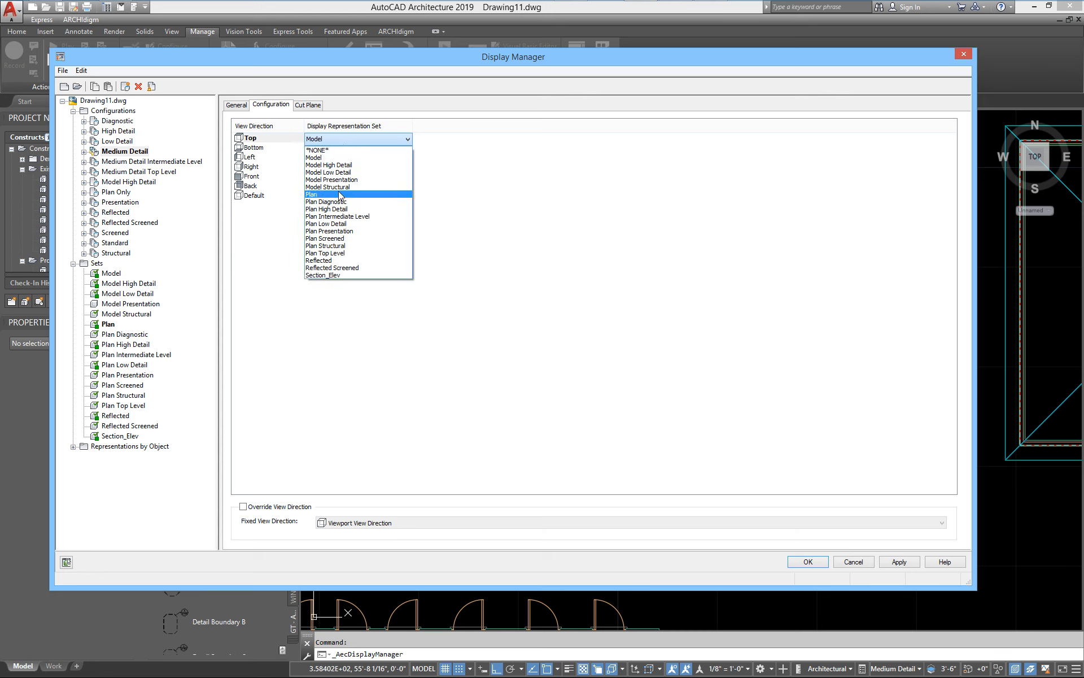
left_click(339, 185)
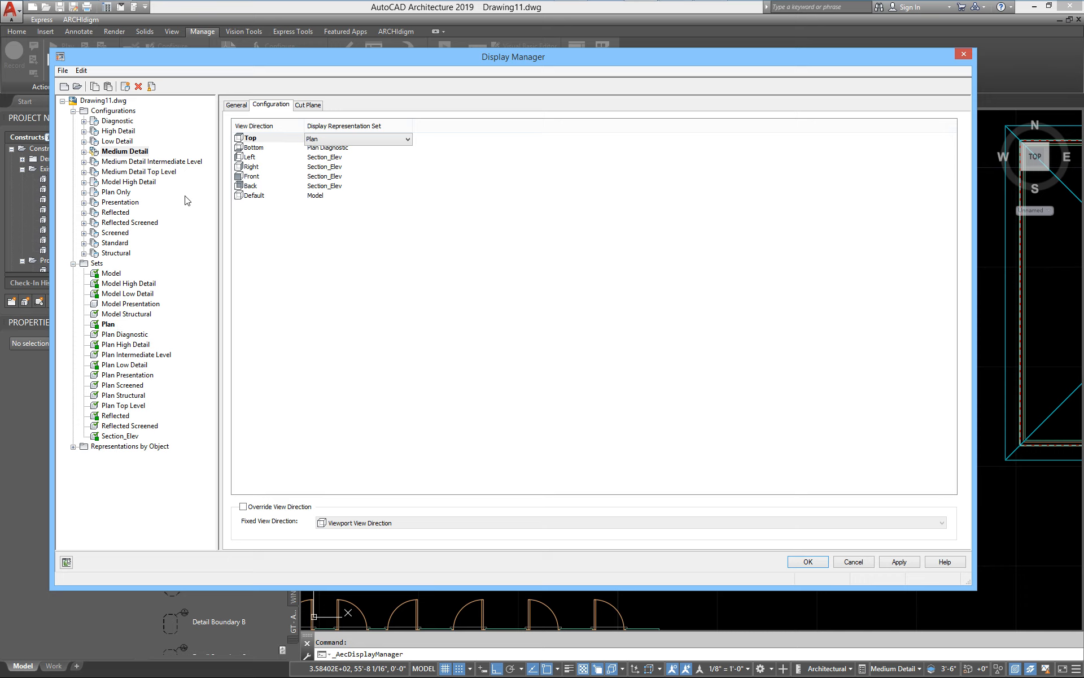
Step: Expand Representations by Object and browse the object types listed there
left_click_drag(214, 64, 386, 95)
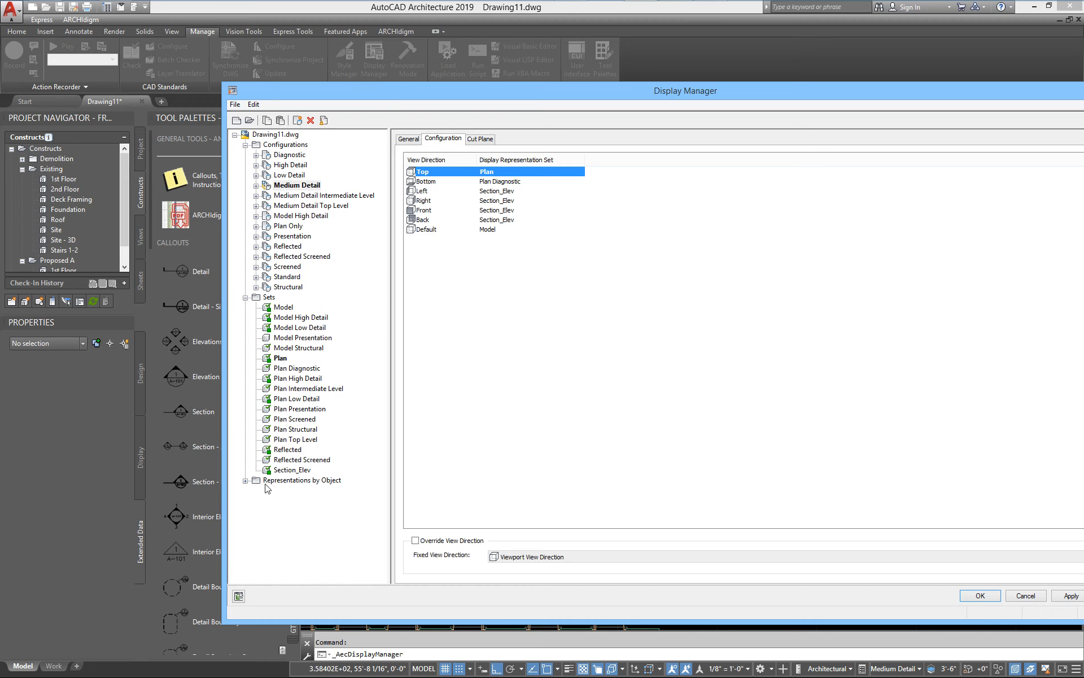
left_click(245, 480)
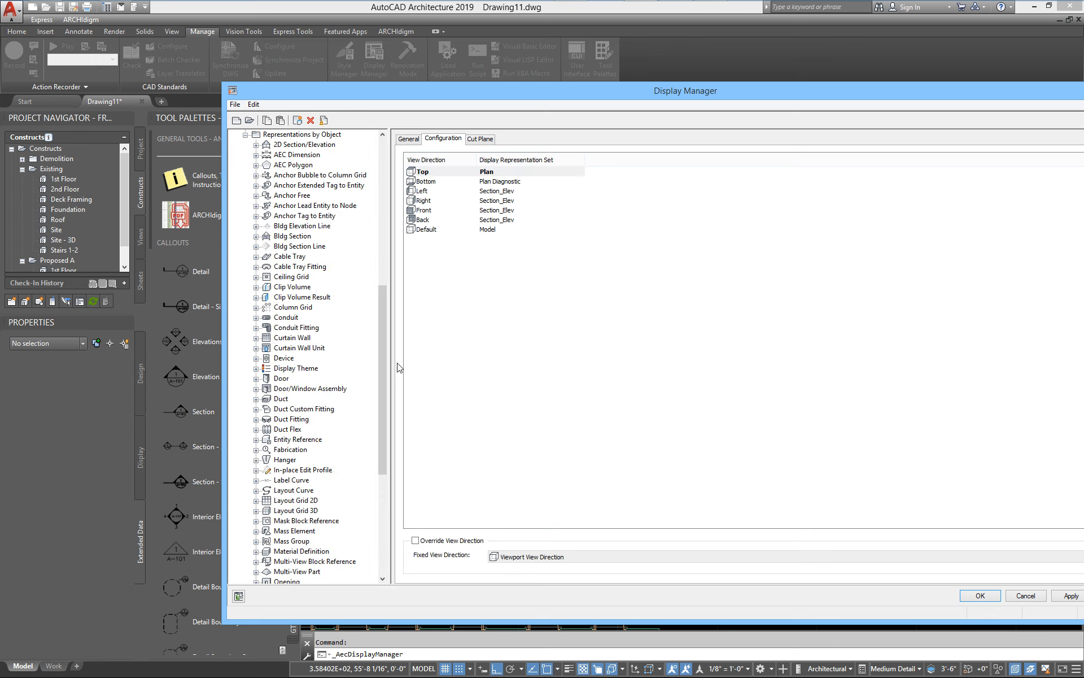
left_click_drag(384, 356, 357, 393)
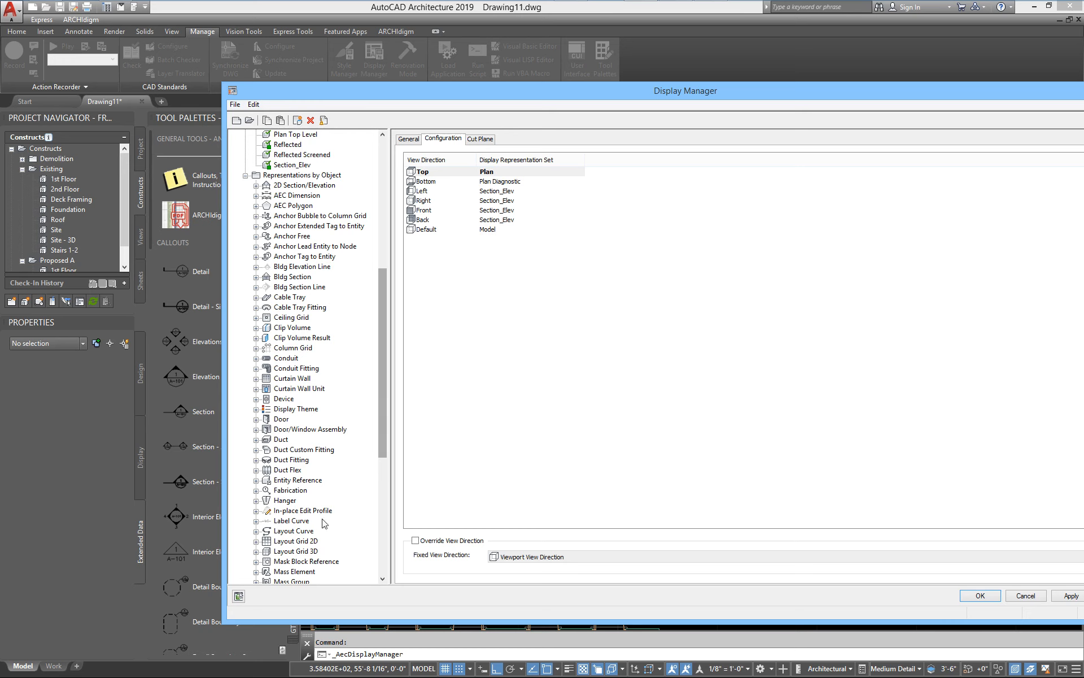
left_click_drag(384, 433, 378, 551)
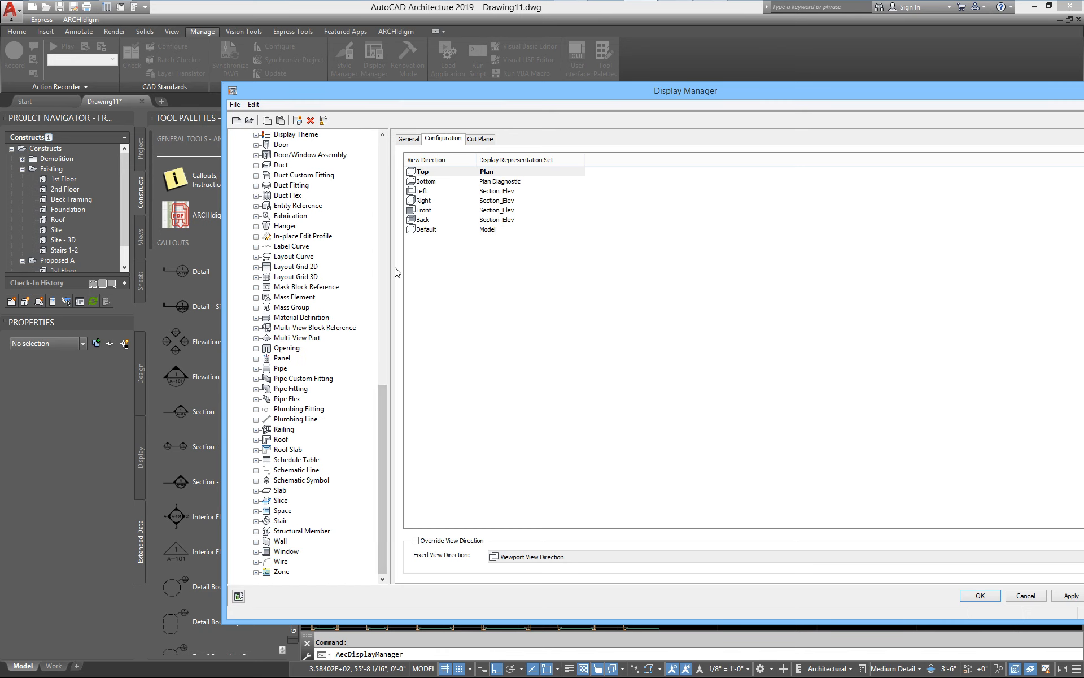
left_click_drag(383, 410, 370, 384)
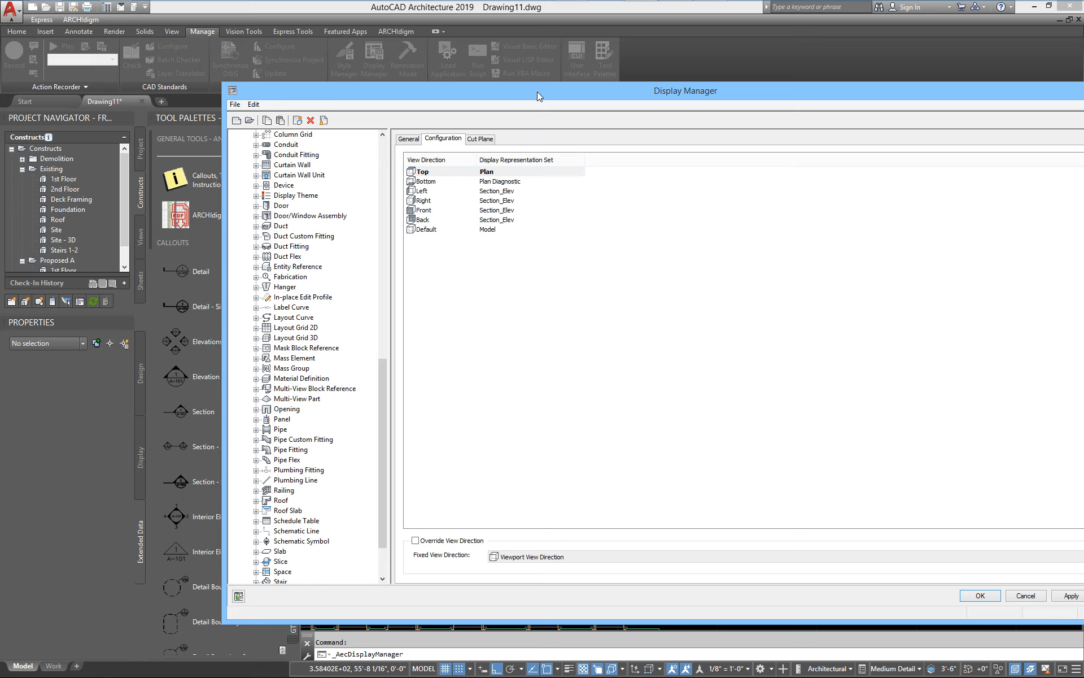
left_click_drag(537, 91, 395, 69)
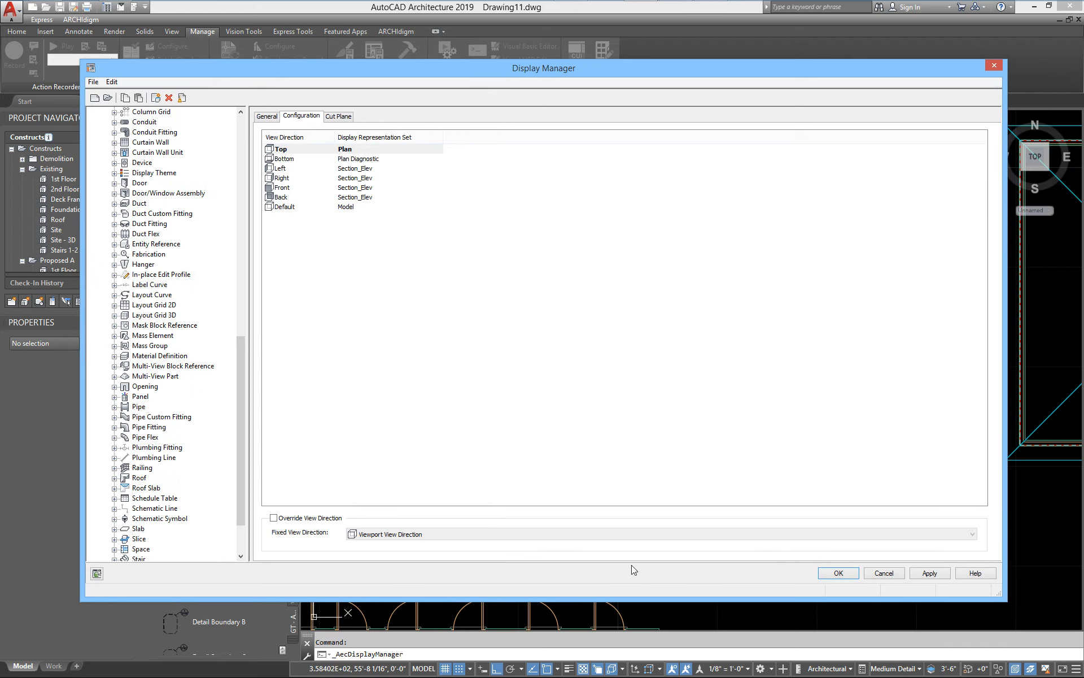